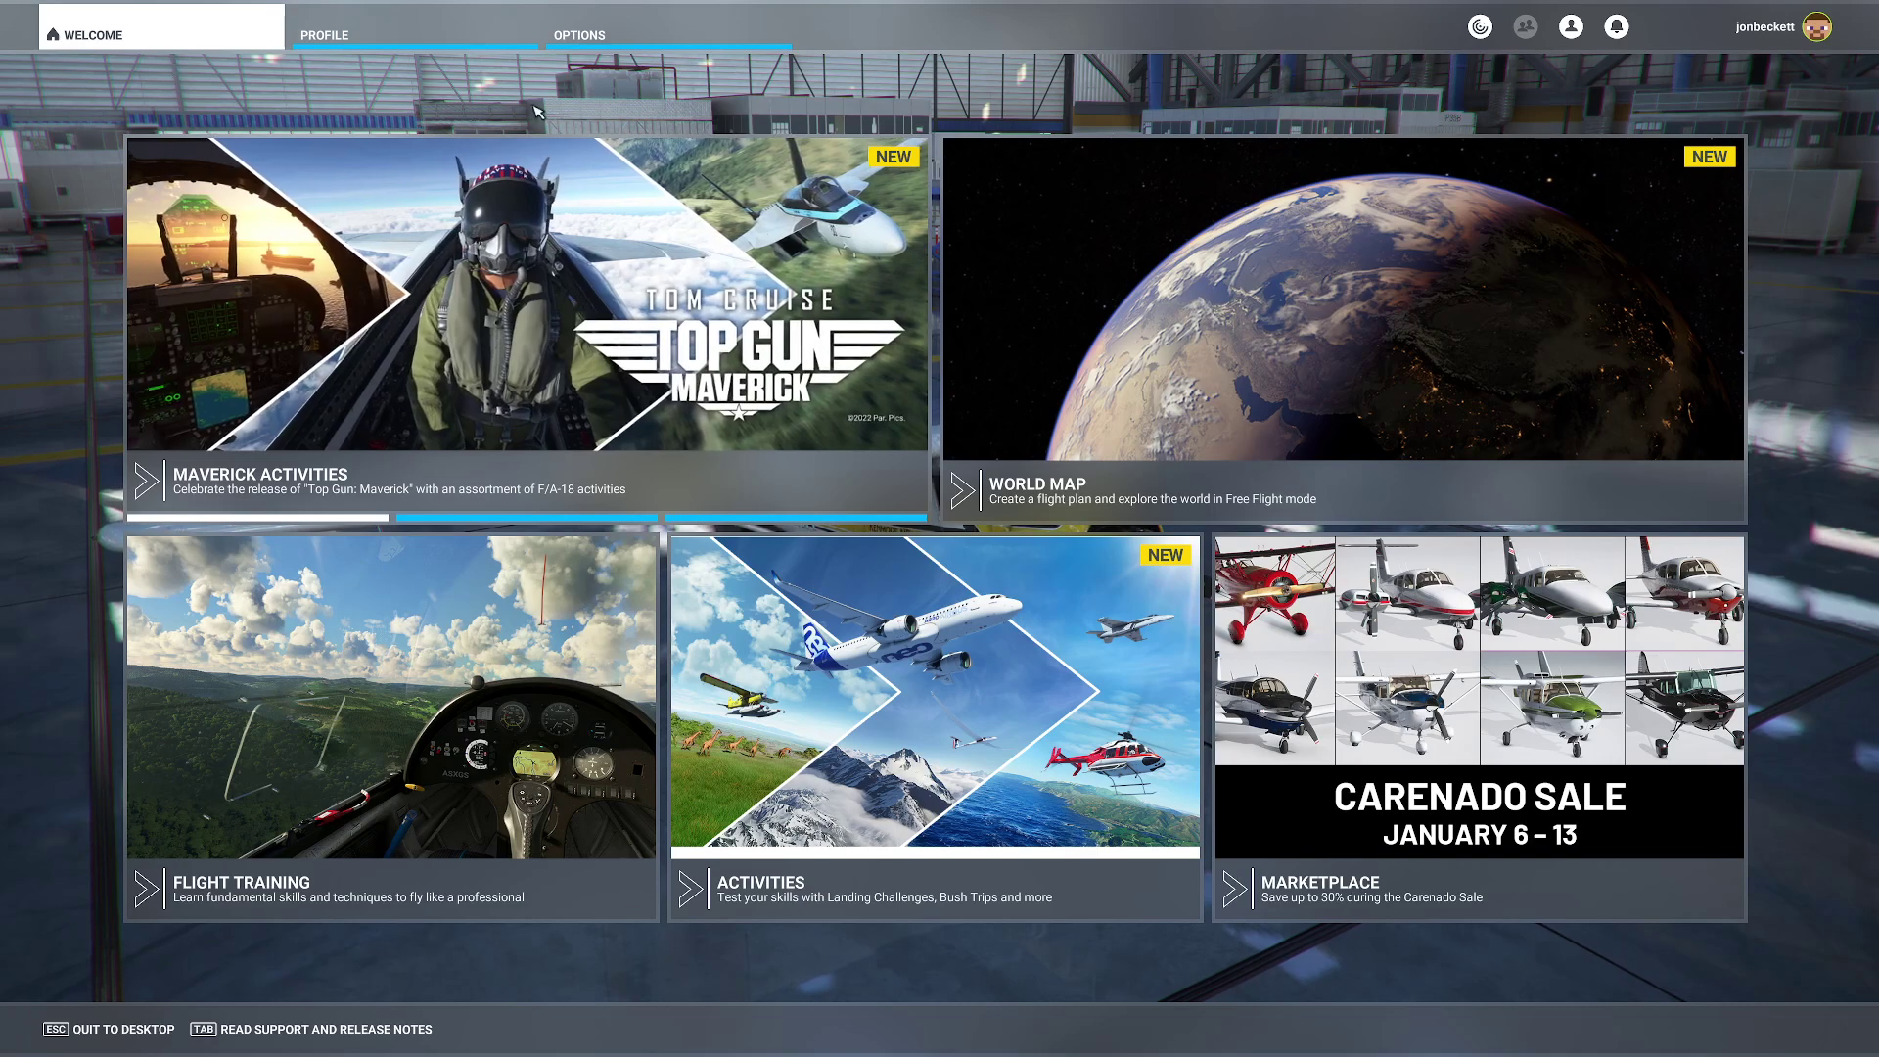
- Check the data connection settings, including online functionality and multiplayer, in the general options and return to the welcome screen
{"action": "left_click", "coordinate": [607, 31]}
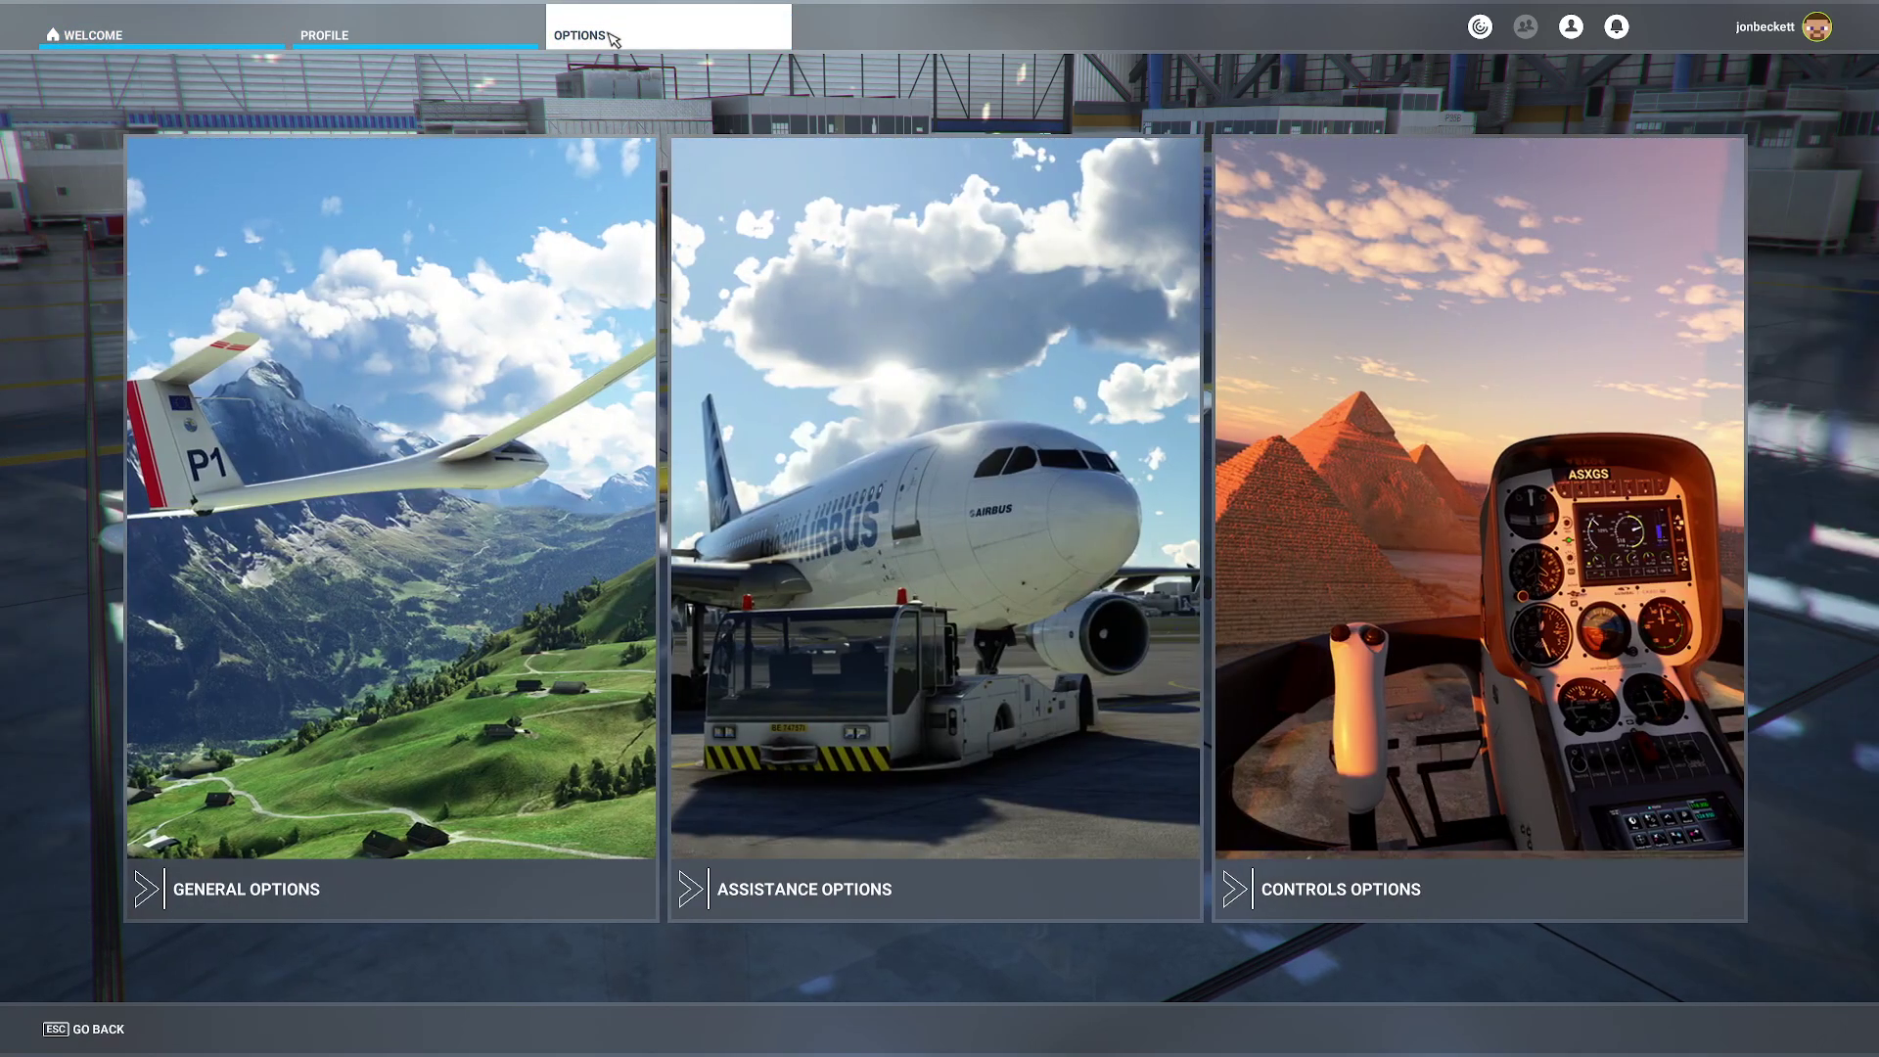
{"action": "left_click", "coordinate": [236, 607]}
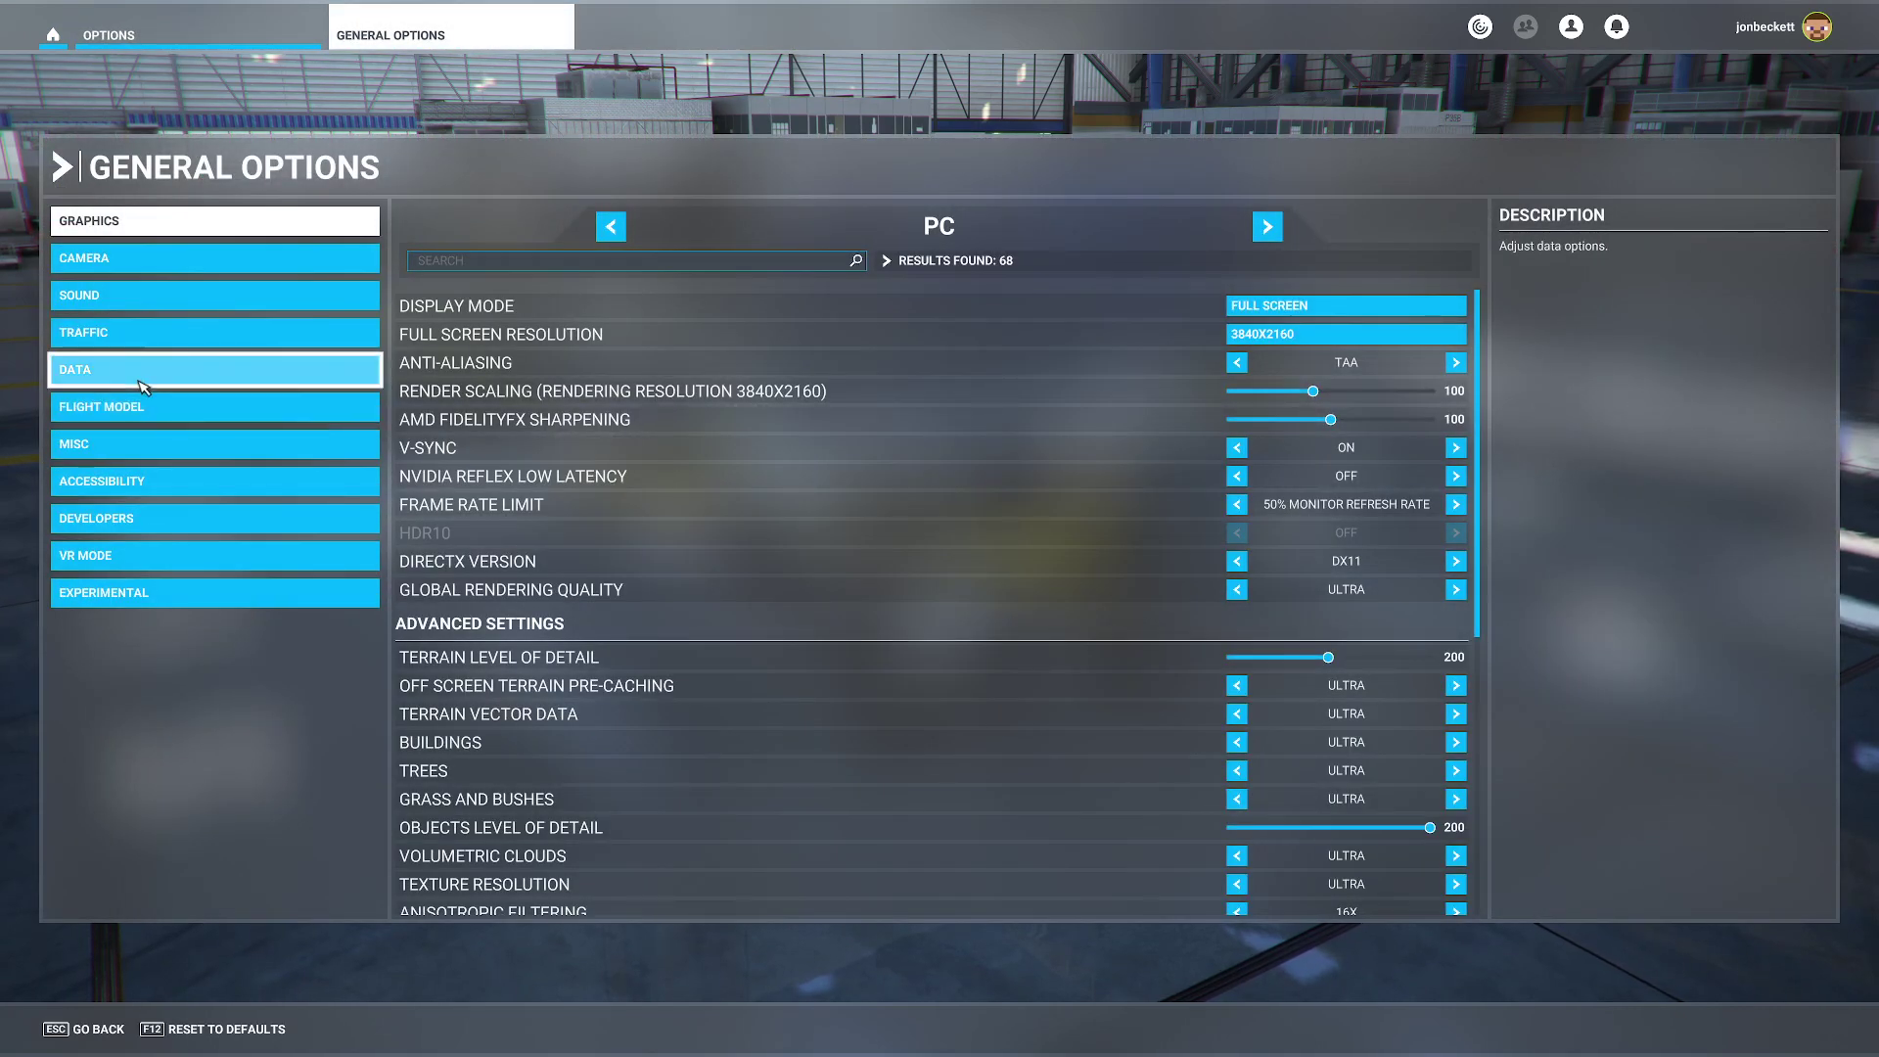
{"action": "left_click", "coordinate": [143, 377]}
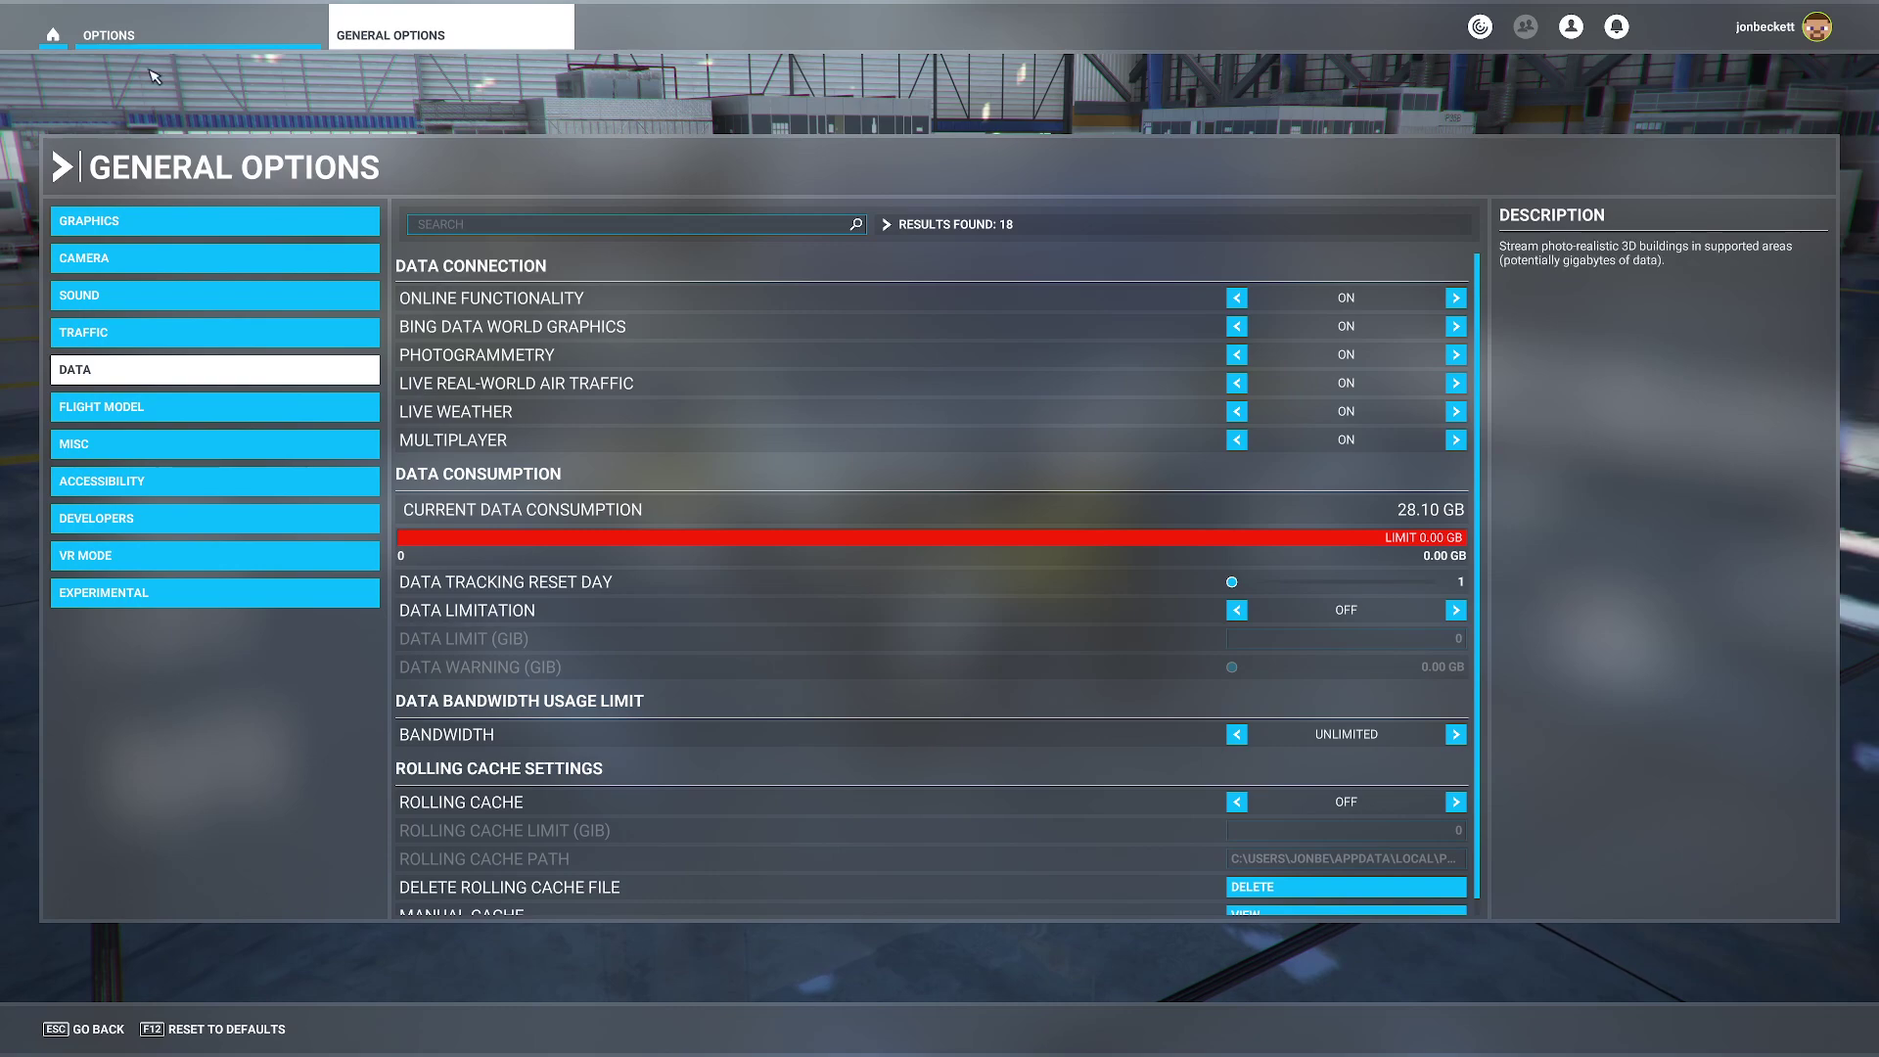
{"action": "left_click", "coordinate": [53, 35]}
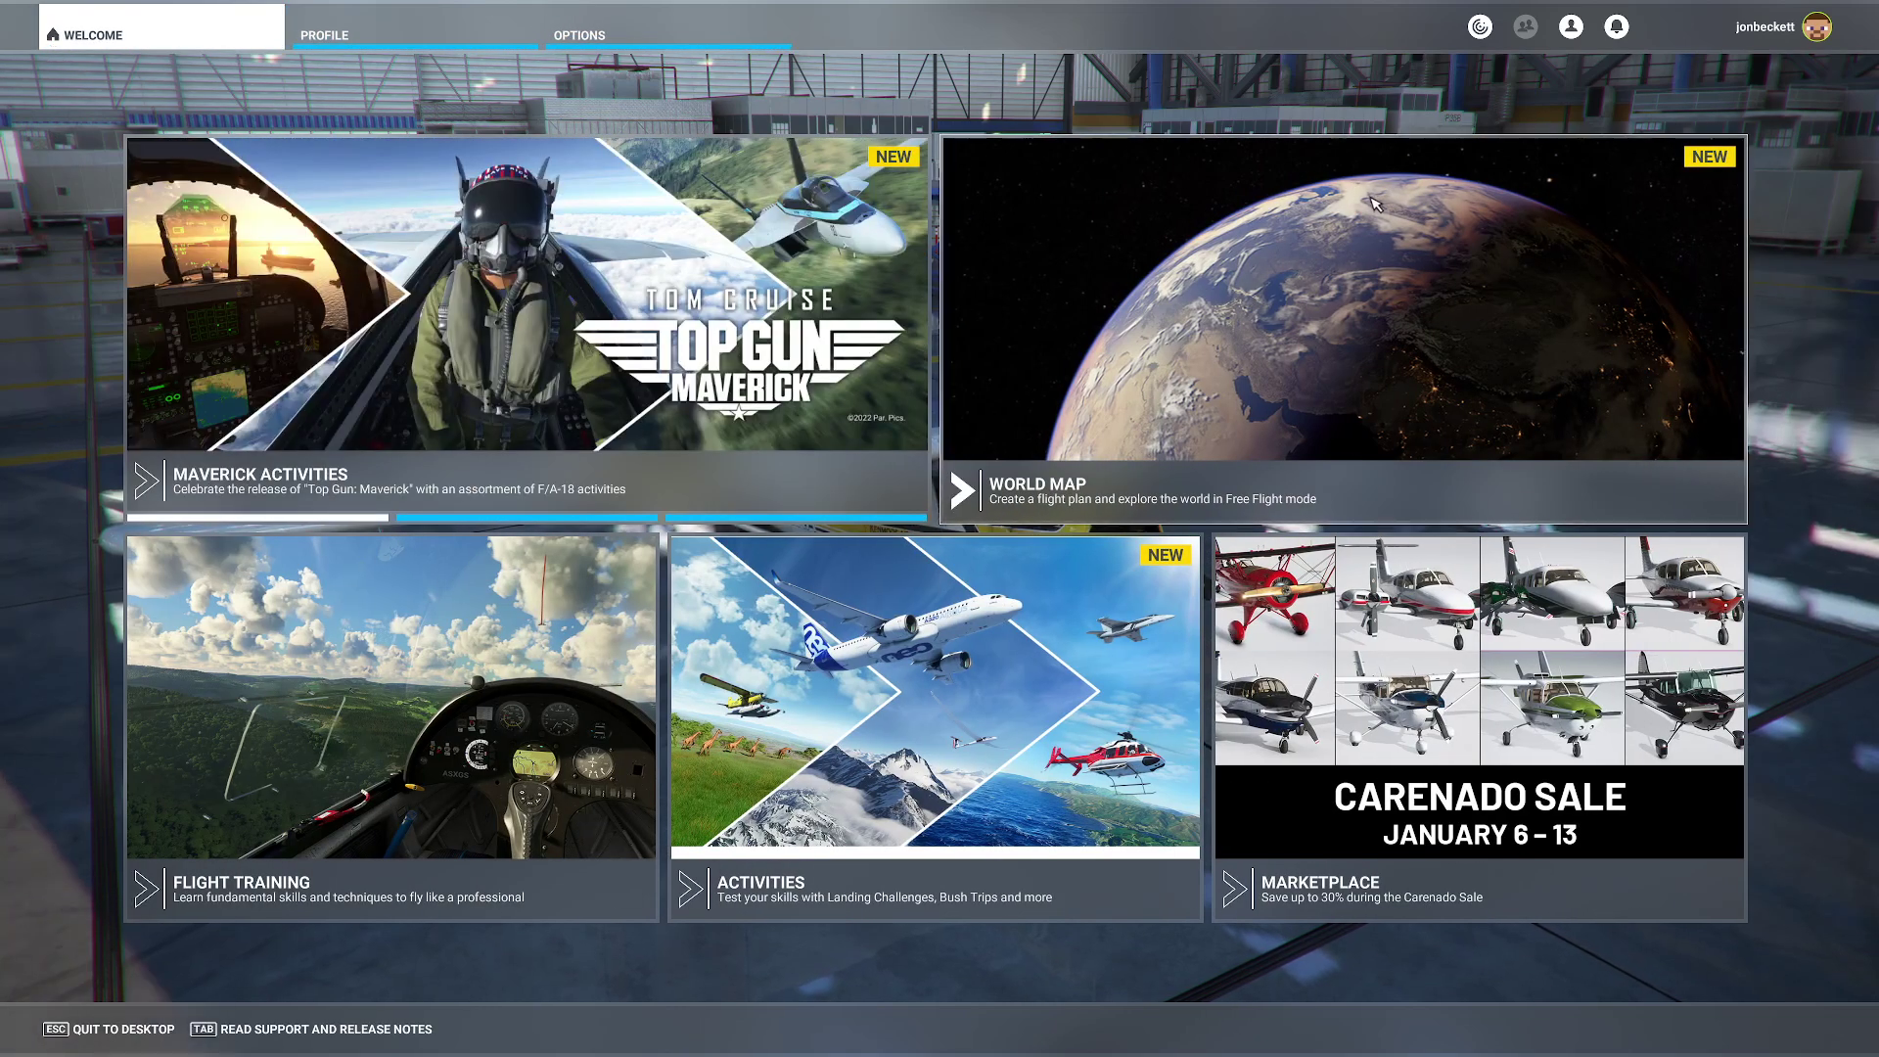
- Open the world map and check the multiplayer, air traffic and weather settings in its flight conditions
{"action": "left_click", "coordinate": [1421, 201]}
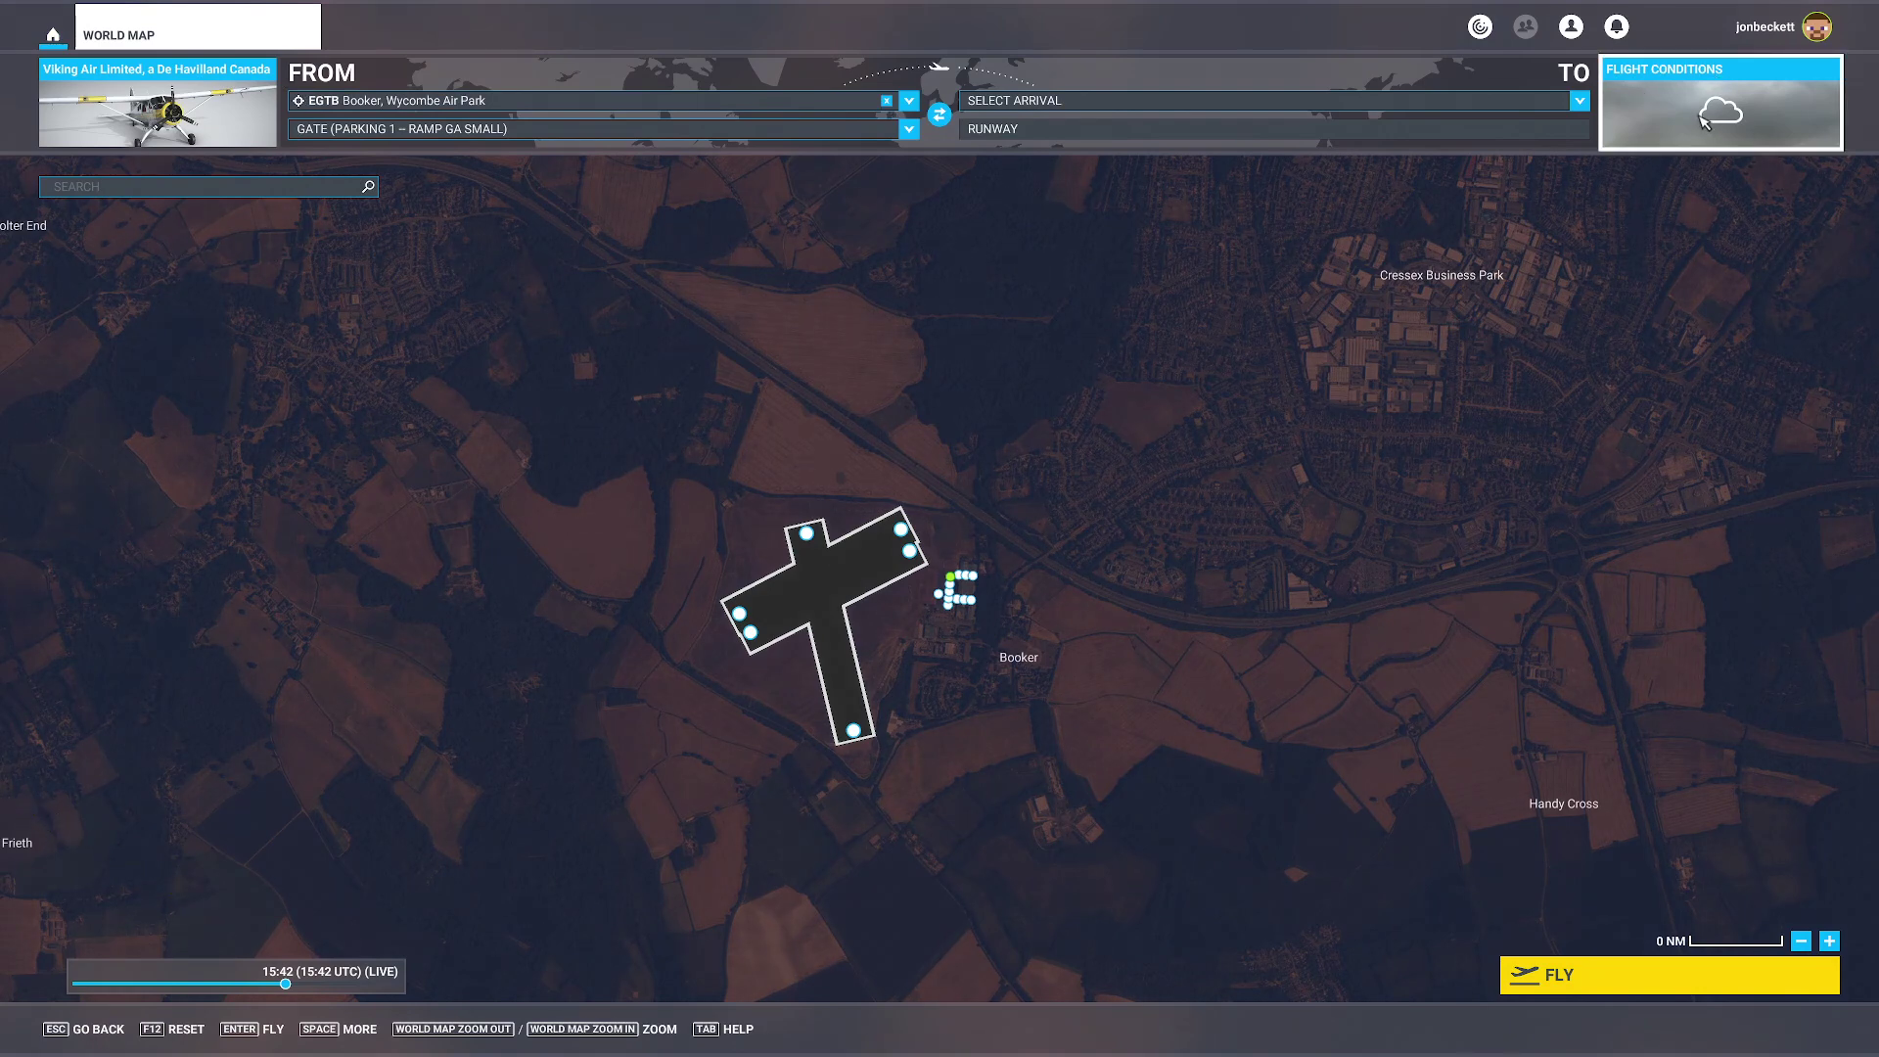
{"action": "left_click", "coordinate": [1704, 121]}
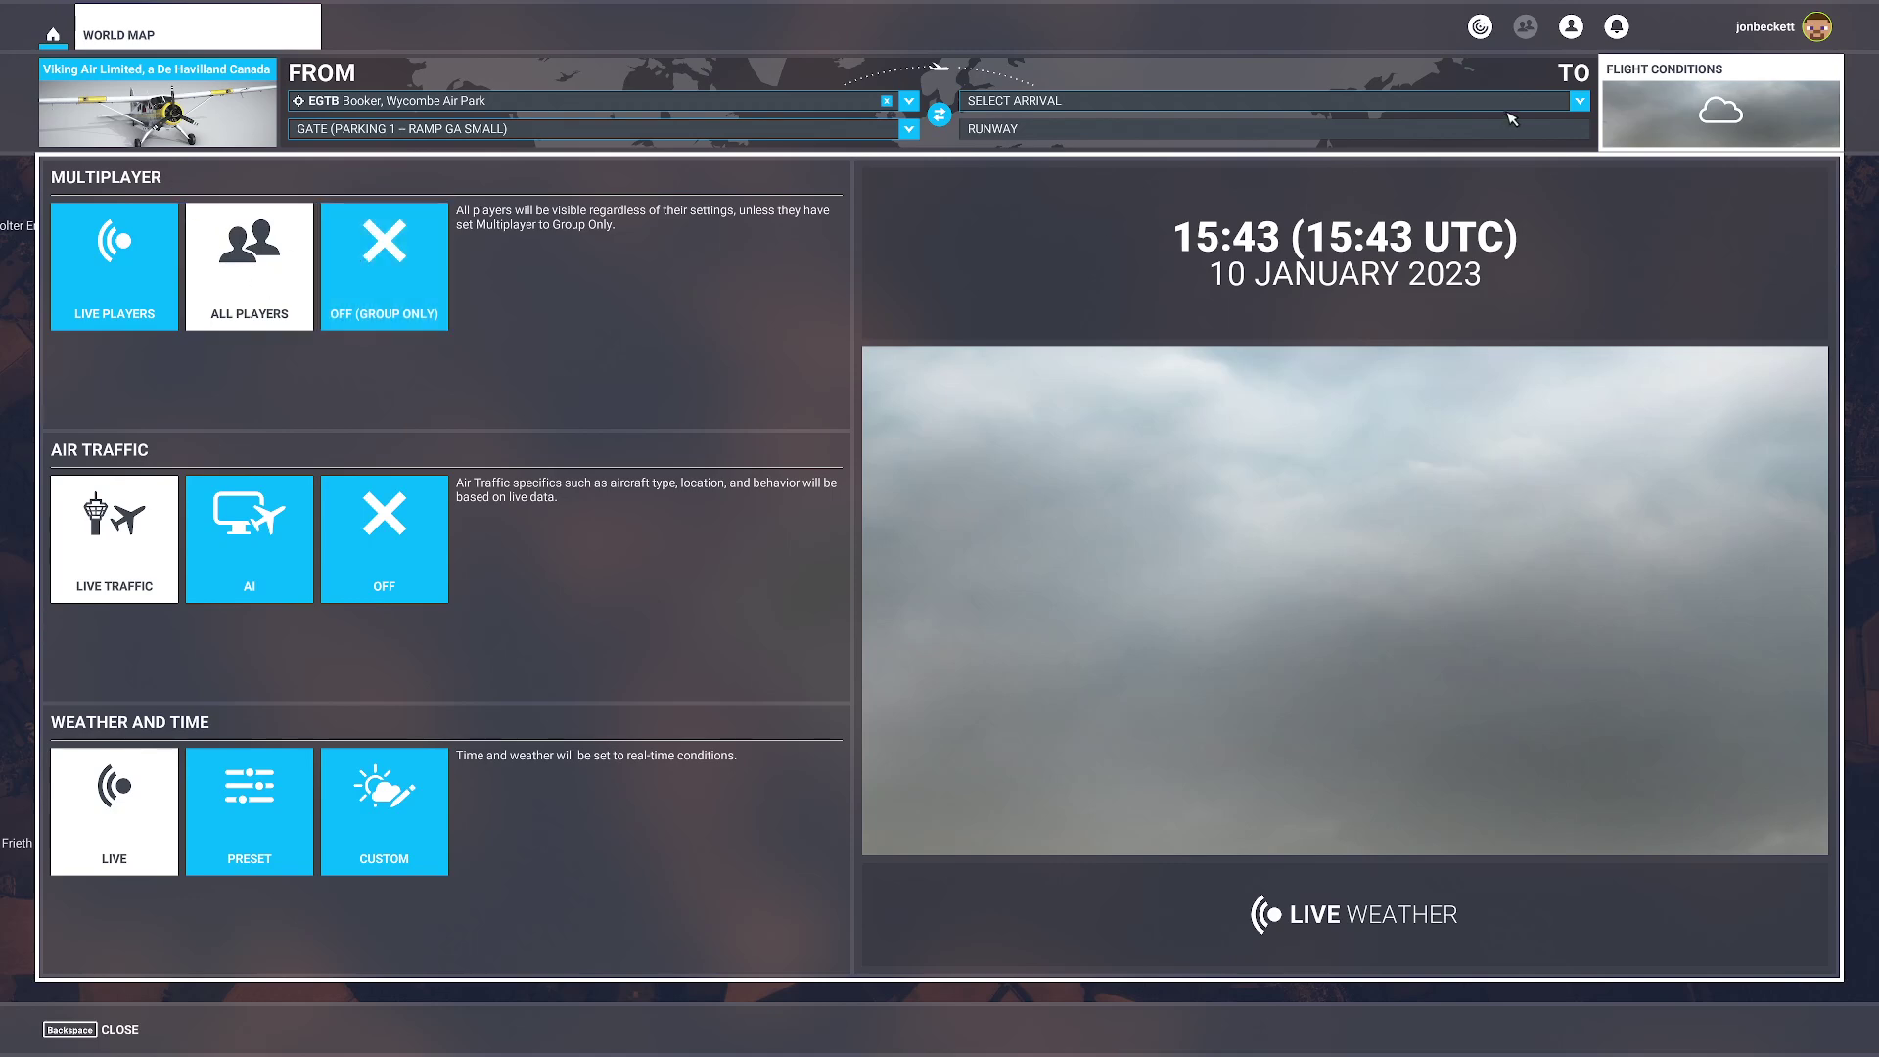
{"action": "left_click", "coordinate": [1708, 116]}
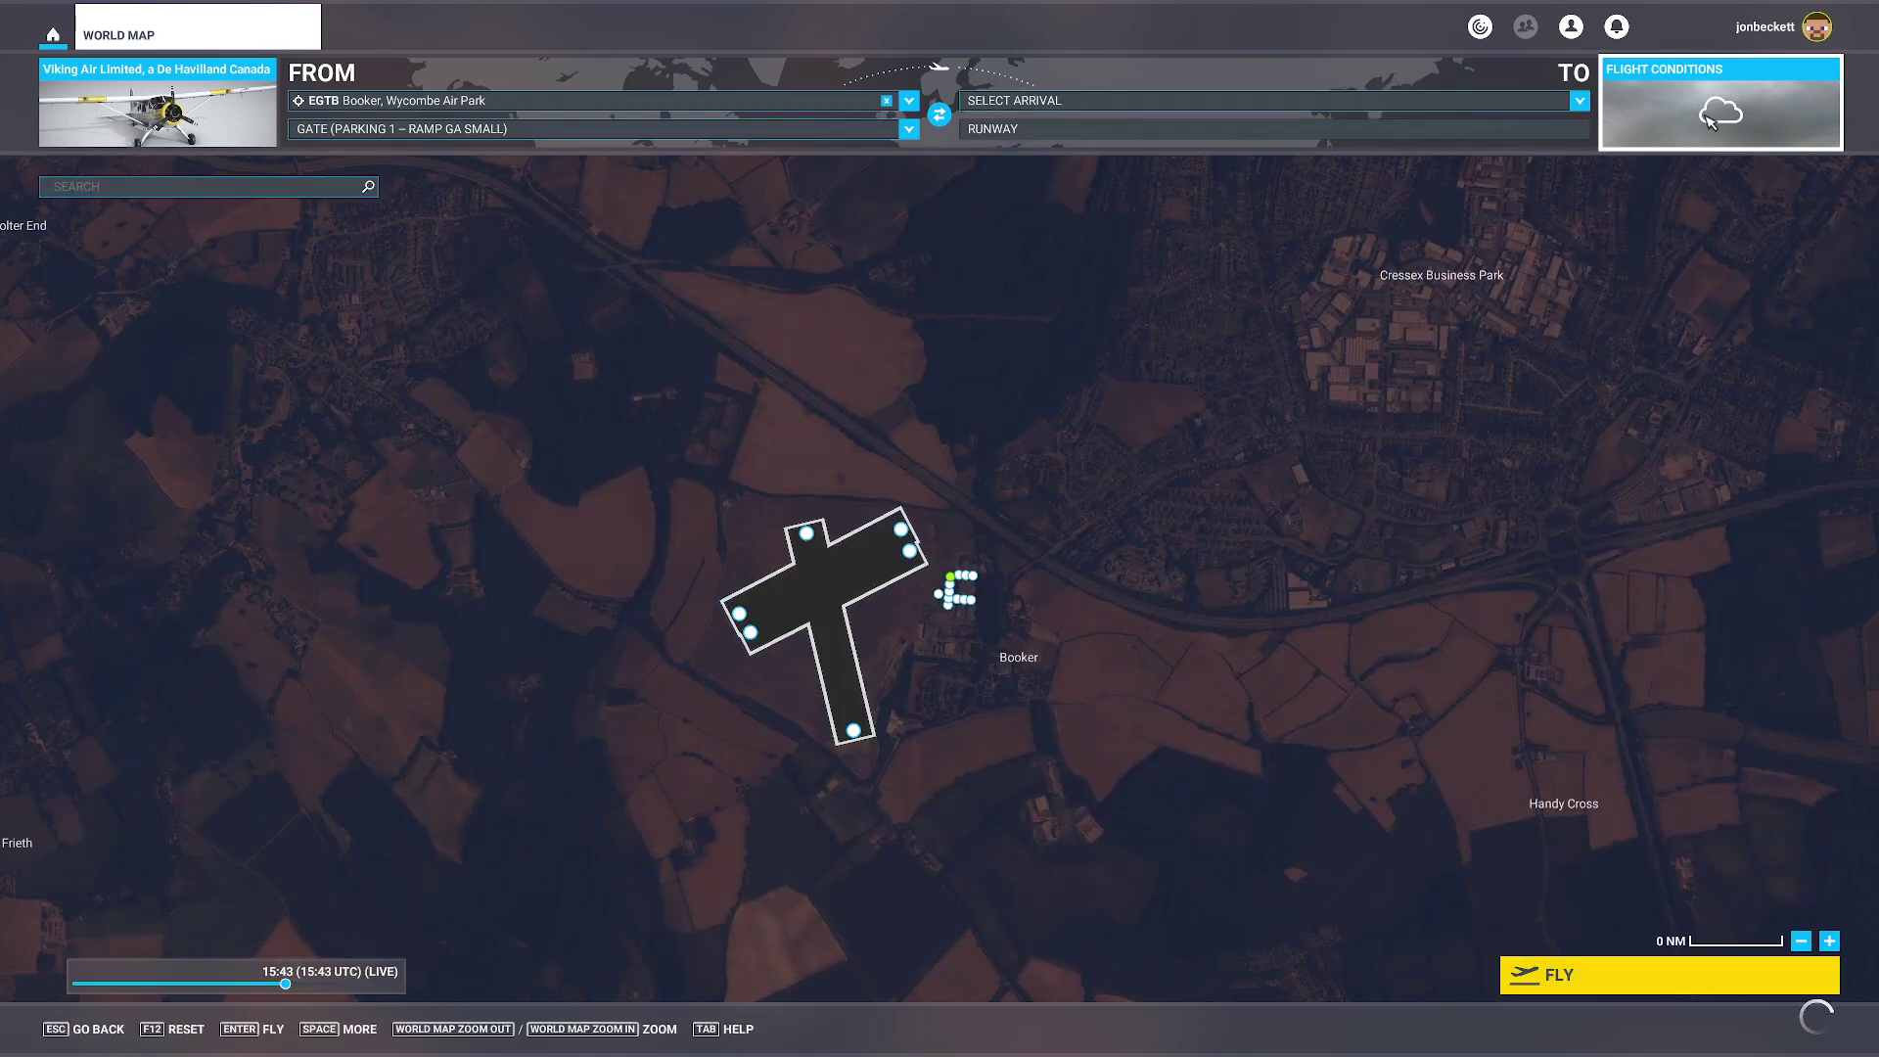
- Select South-East Asia from the multiplayer servers in the account profile and recheck the server choice
{"action": "left_click", "coordinate": [1795, 27]}
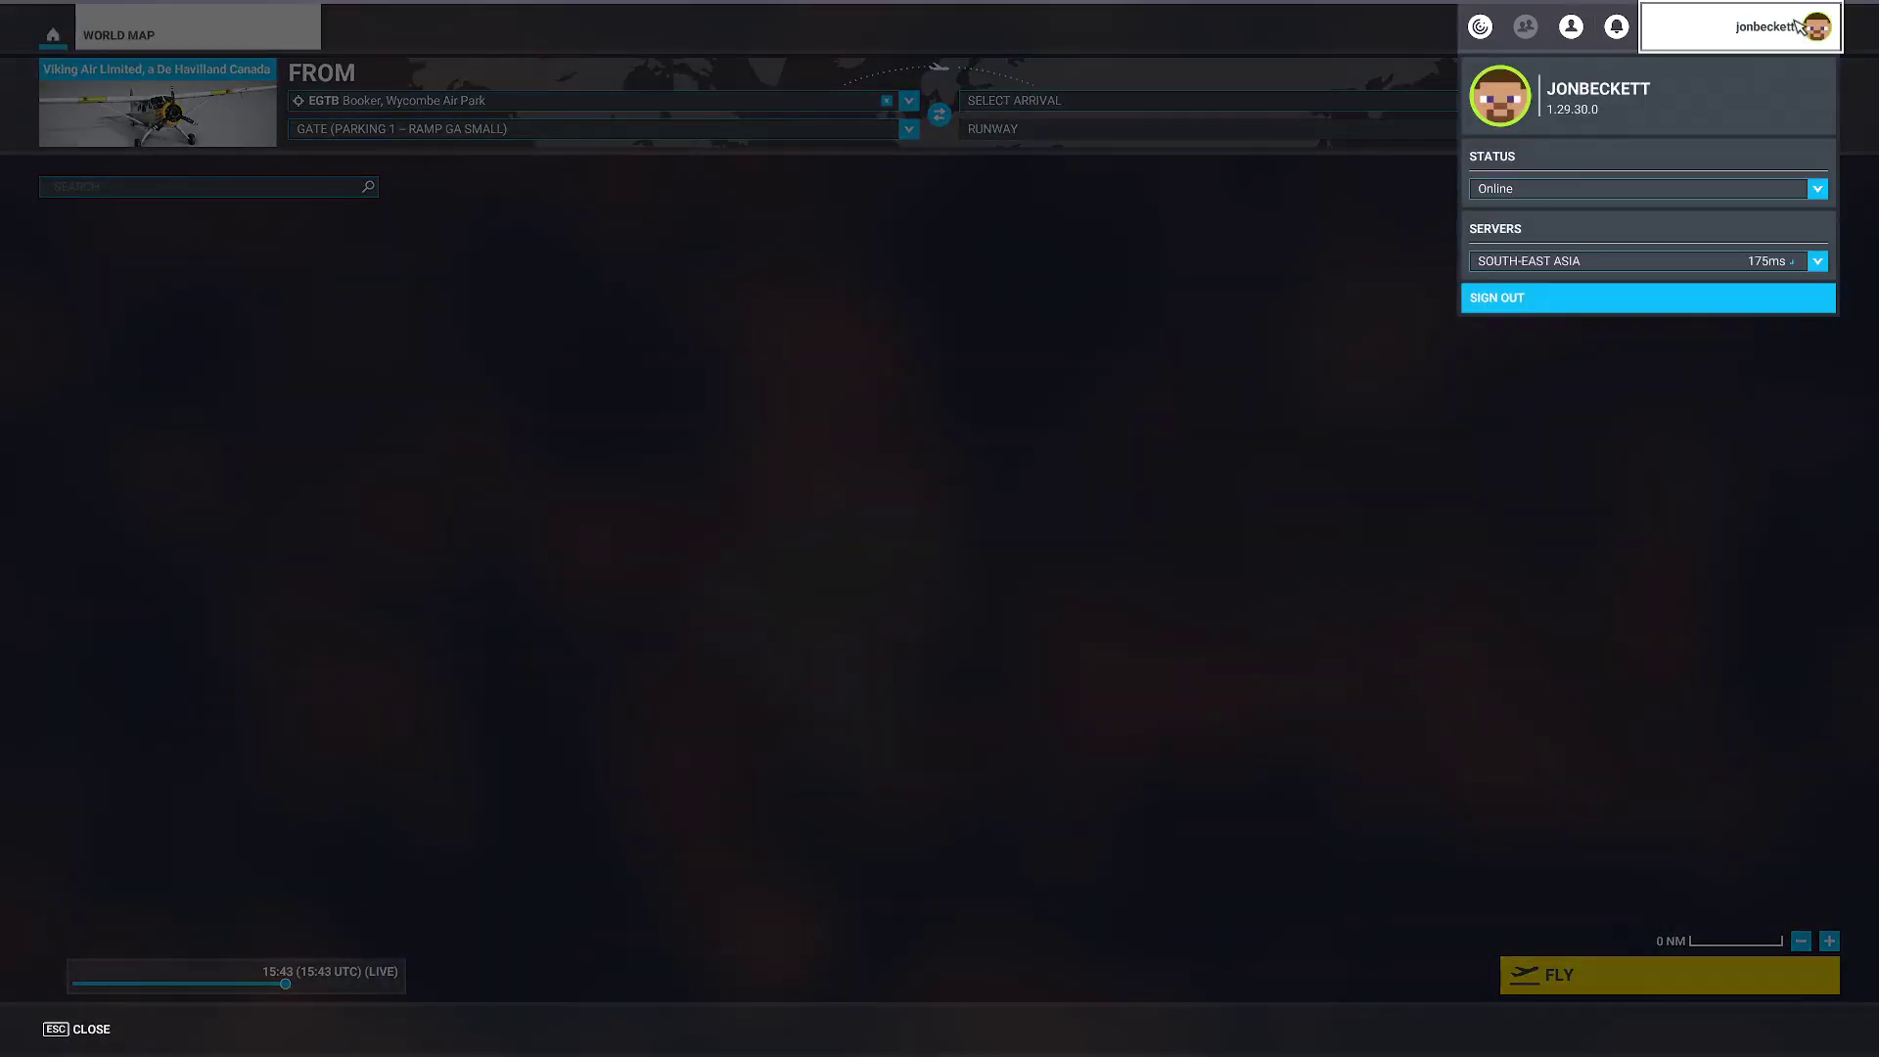
{"action": "left_click", "coordinate": [1590, 264]}
{"action": "scroll", "coordinate": [1593, 327], "scroll_direction": "up", "scroll_amount": 2}
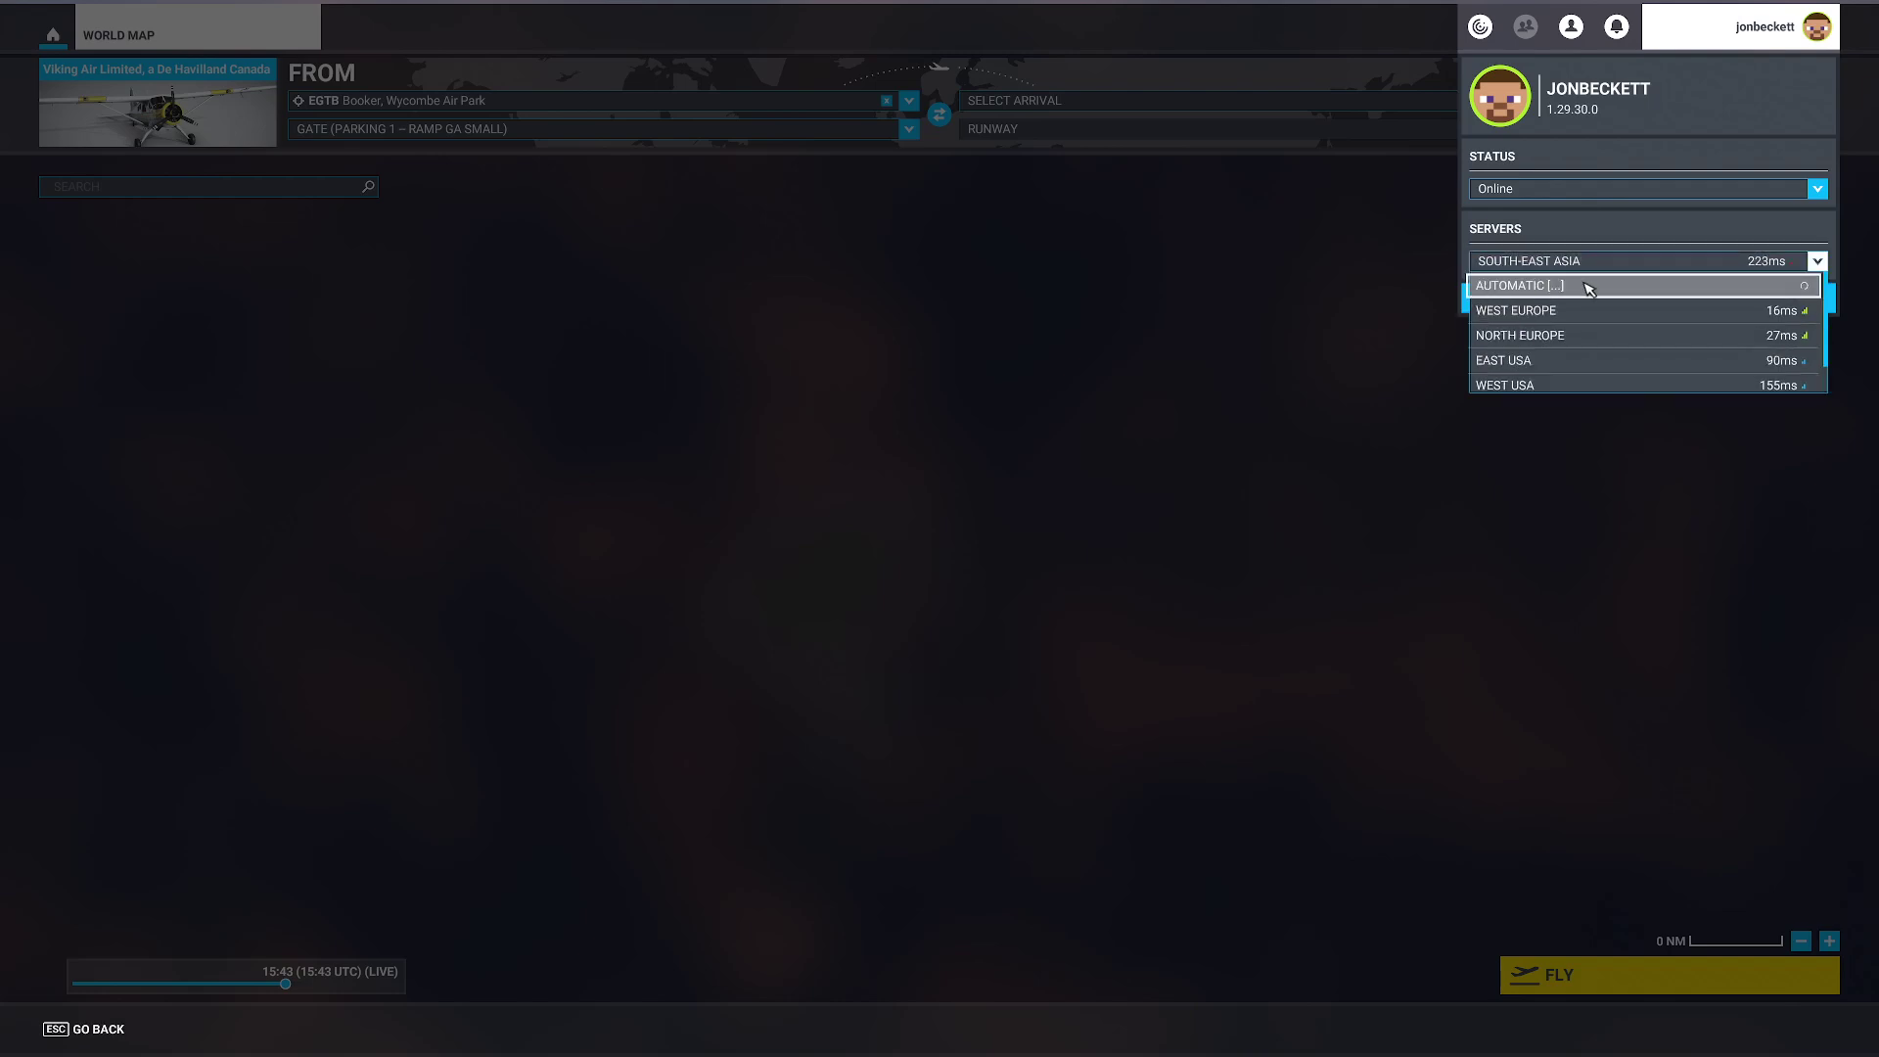
{"action": "scroll", "coordinate": [1588, 289], "scroll_direction": "down", "scroll_amount": 2}
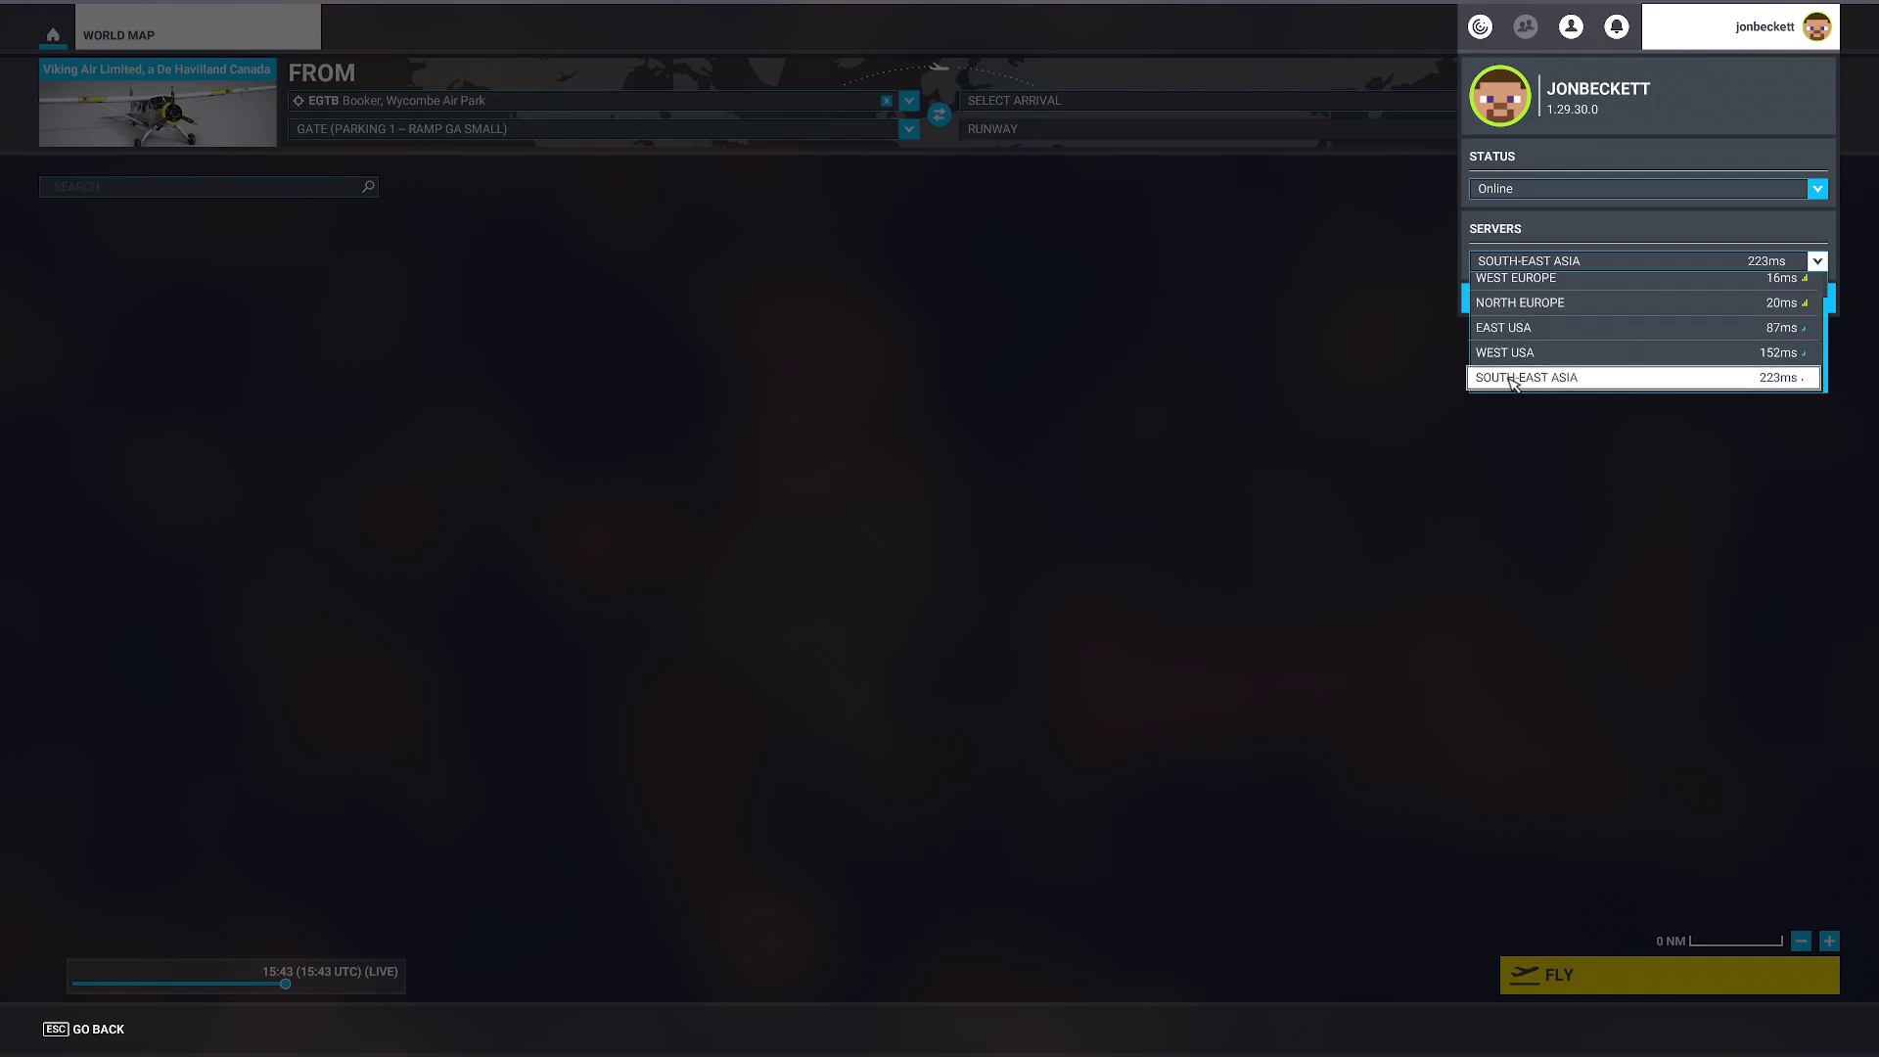
{"action": "left_click", "coordinate": [1573, 381]}
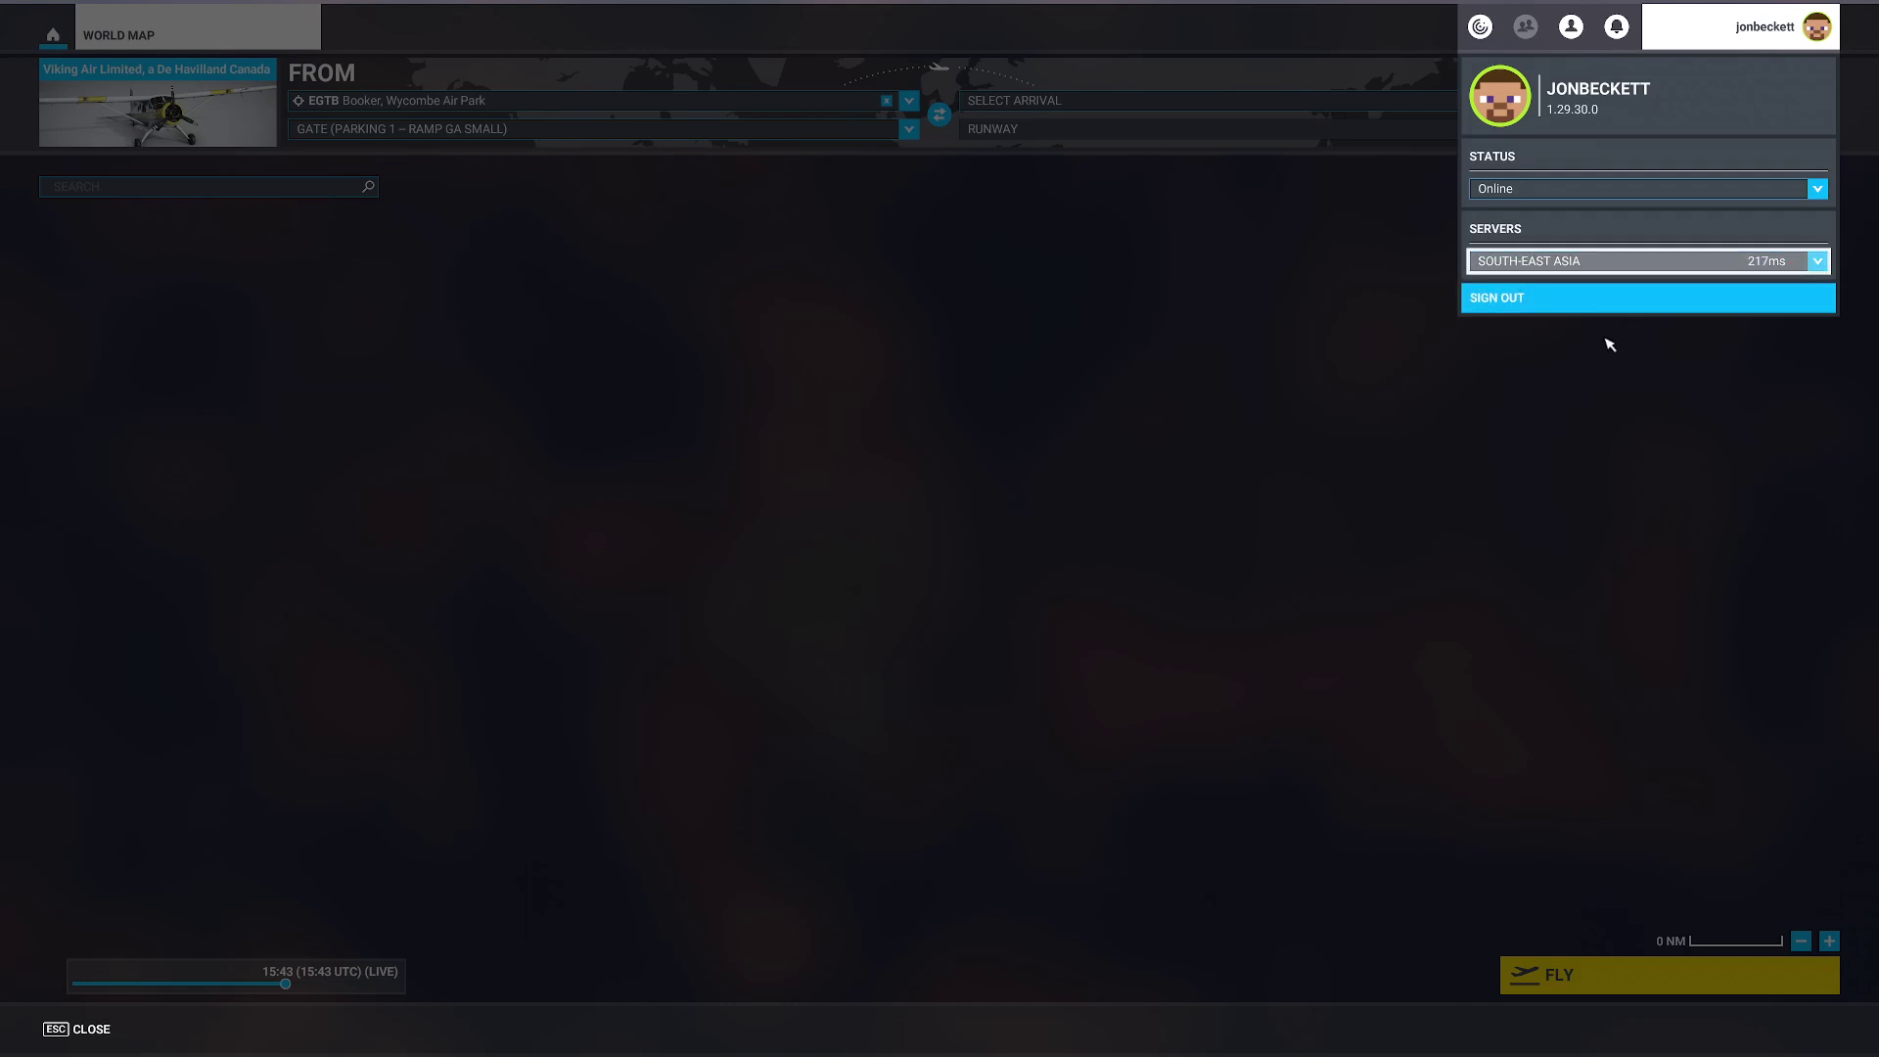
{"action": "left_click", "coordinate": [1407, 498]}
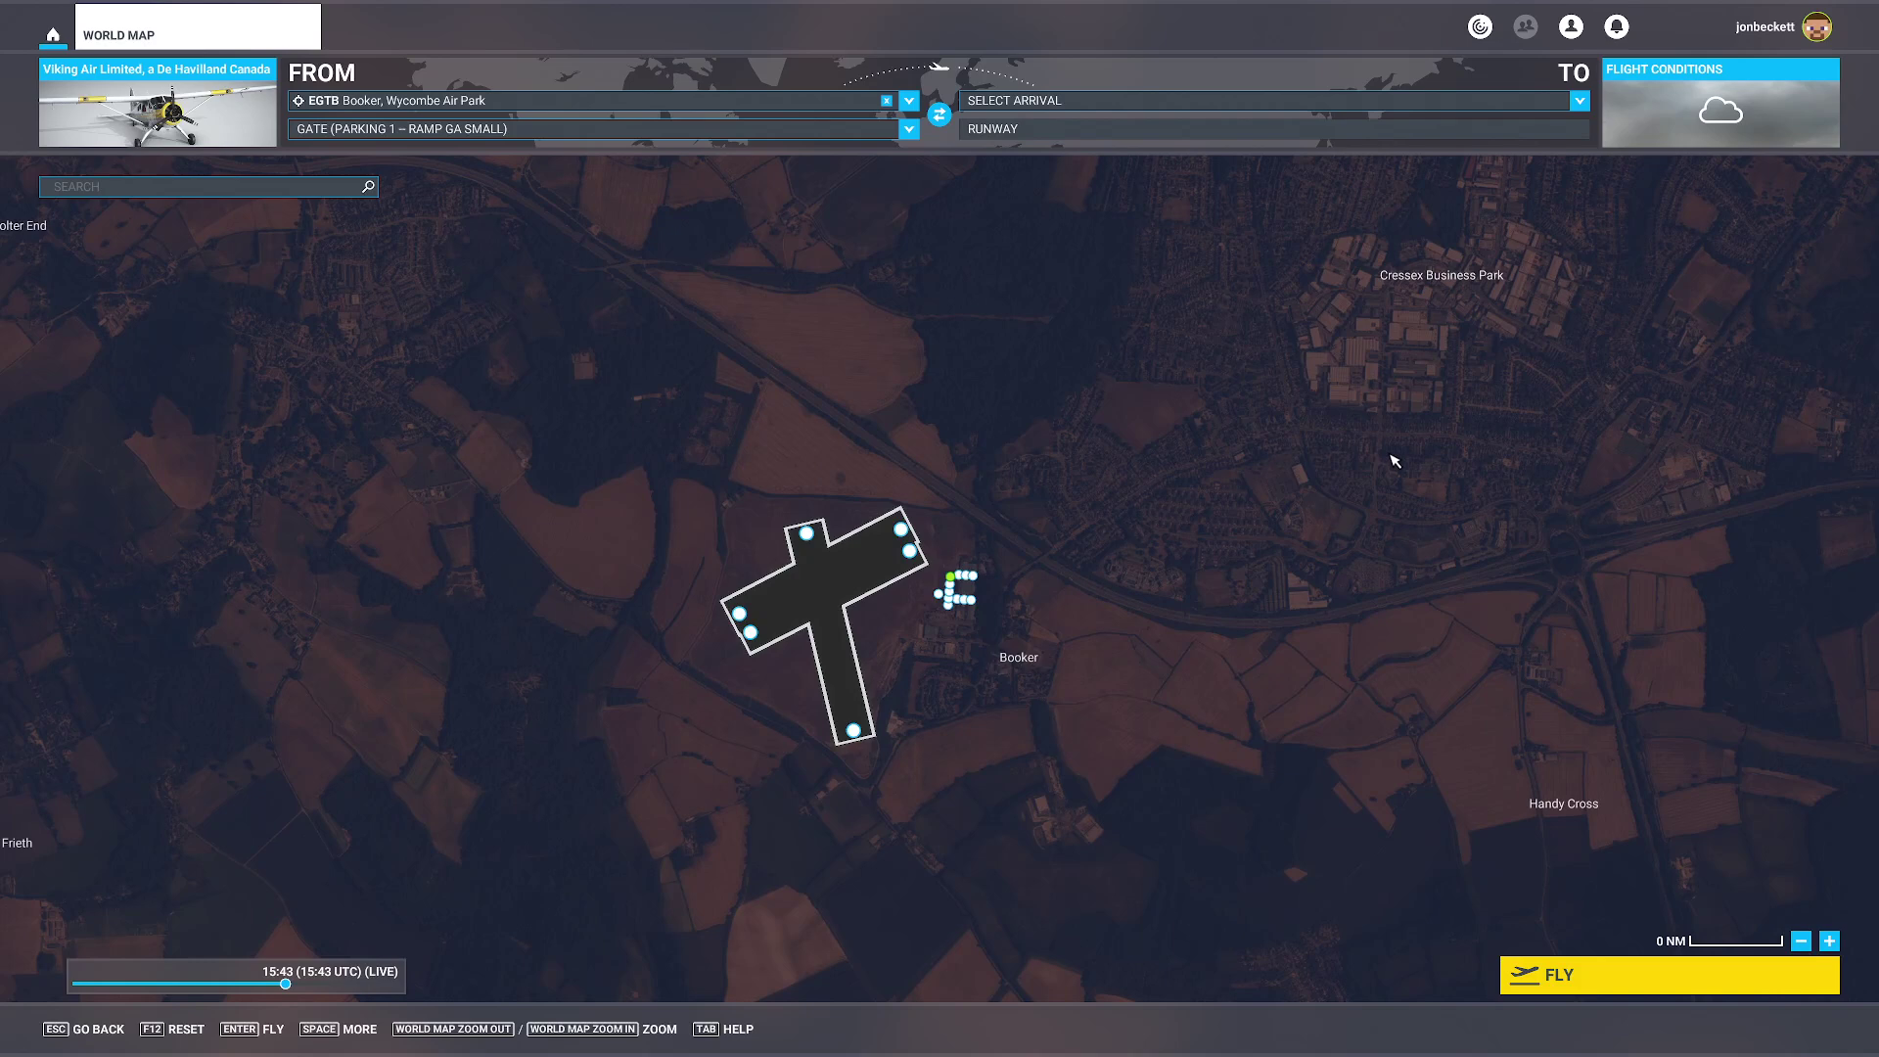
{"action": "left_click", "coordinate": [1764, 26]}
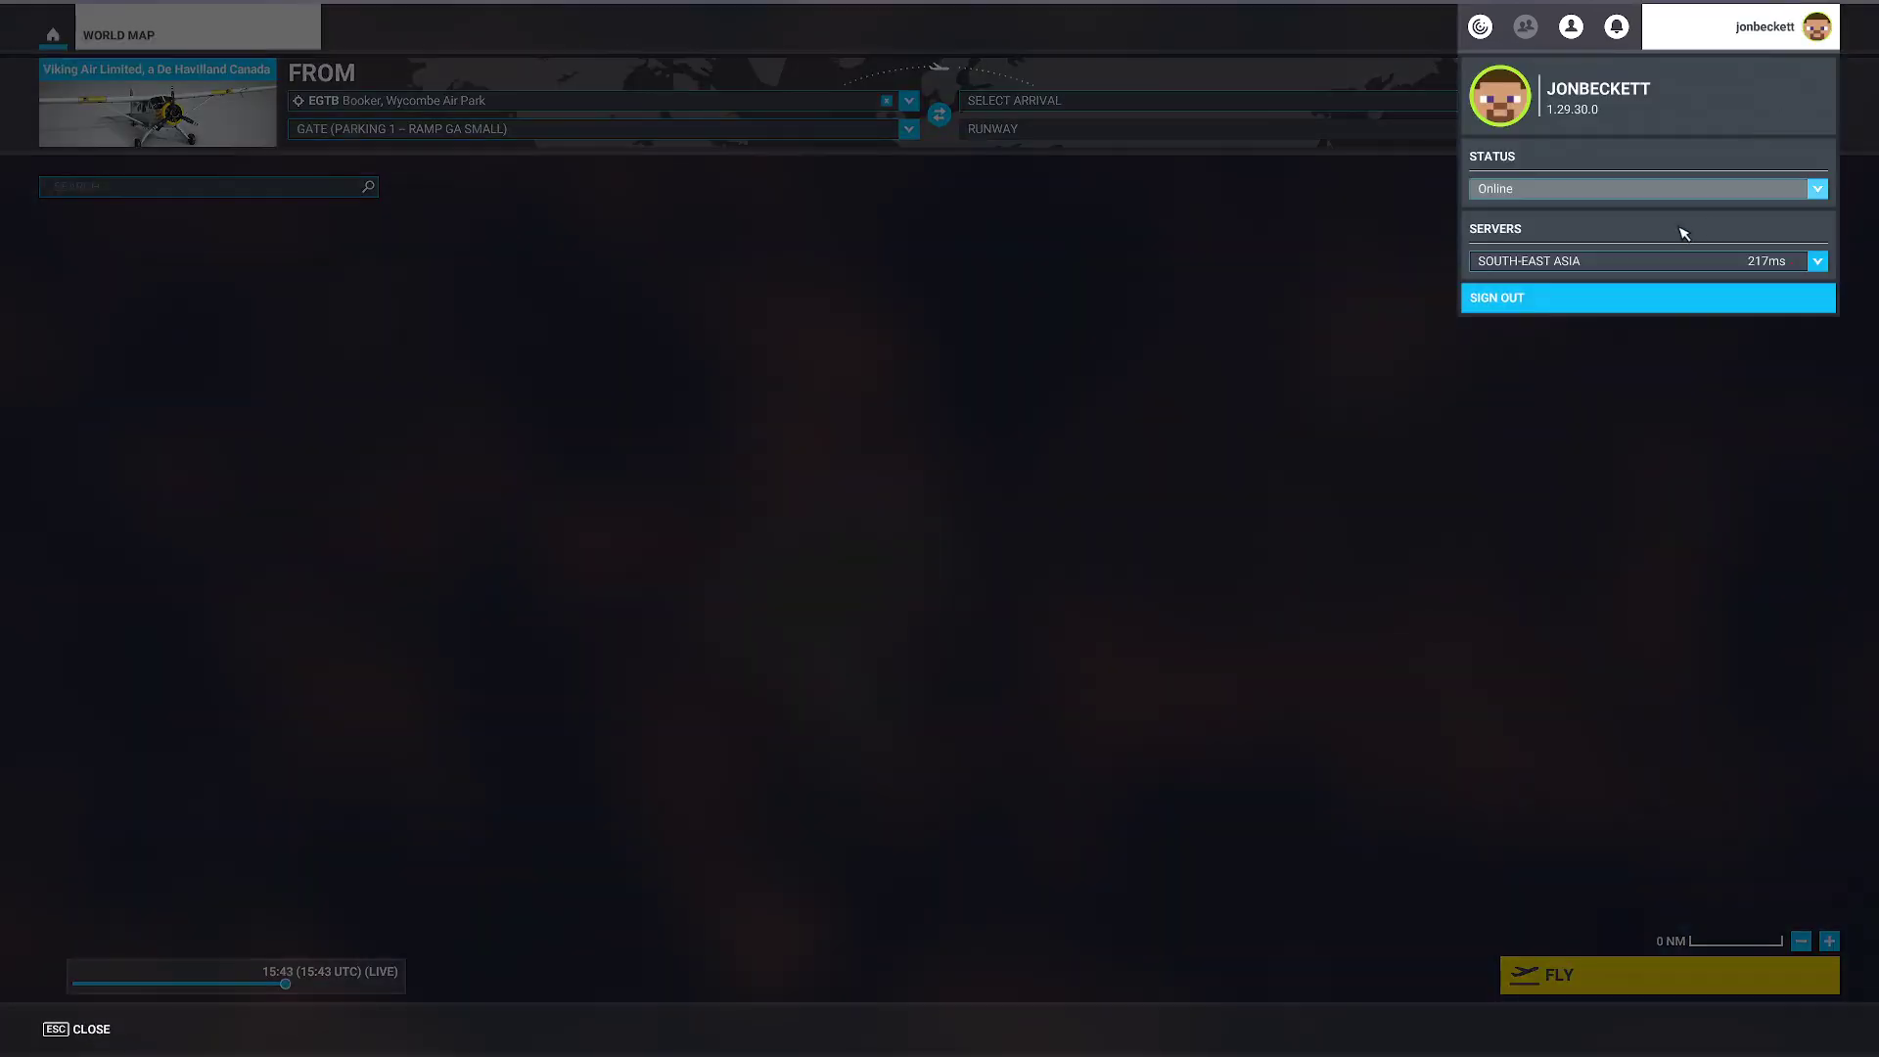
{"action": "left_click", "coordinate": [1492, 423]}
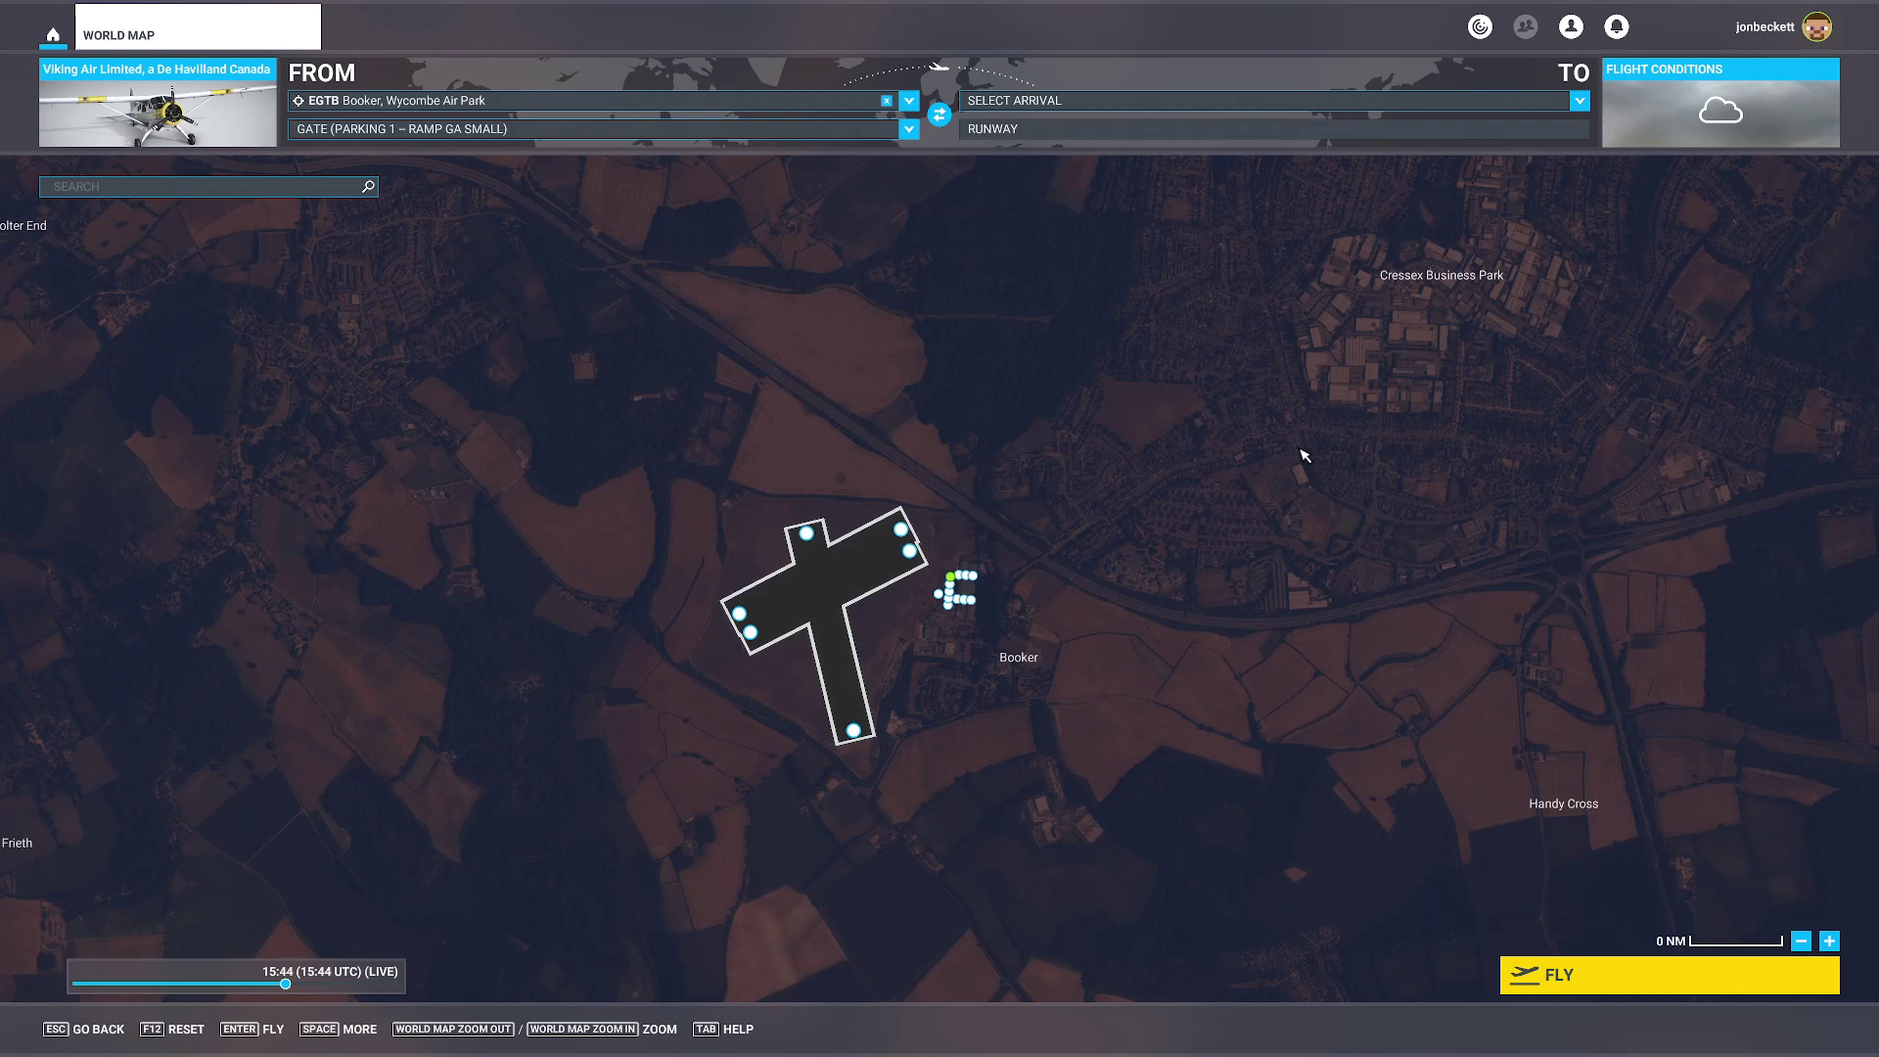
- Switch to the browser and read the Prerequisites section of the VirtualFlight.Online Group Flights page
{"action": "key", "text": "alt+Tab"}
{"action": "key", "text": "alt+Tab"}
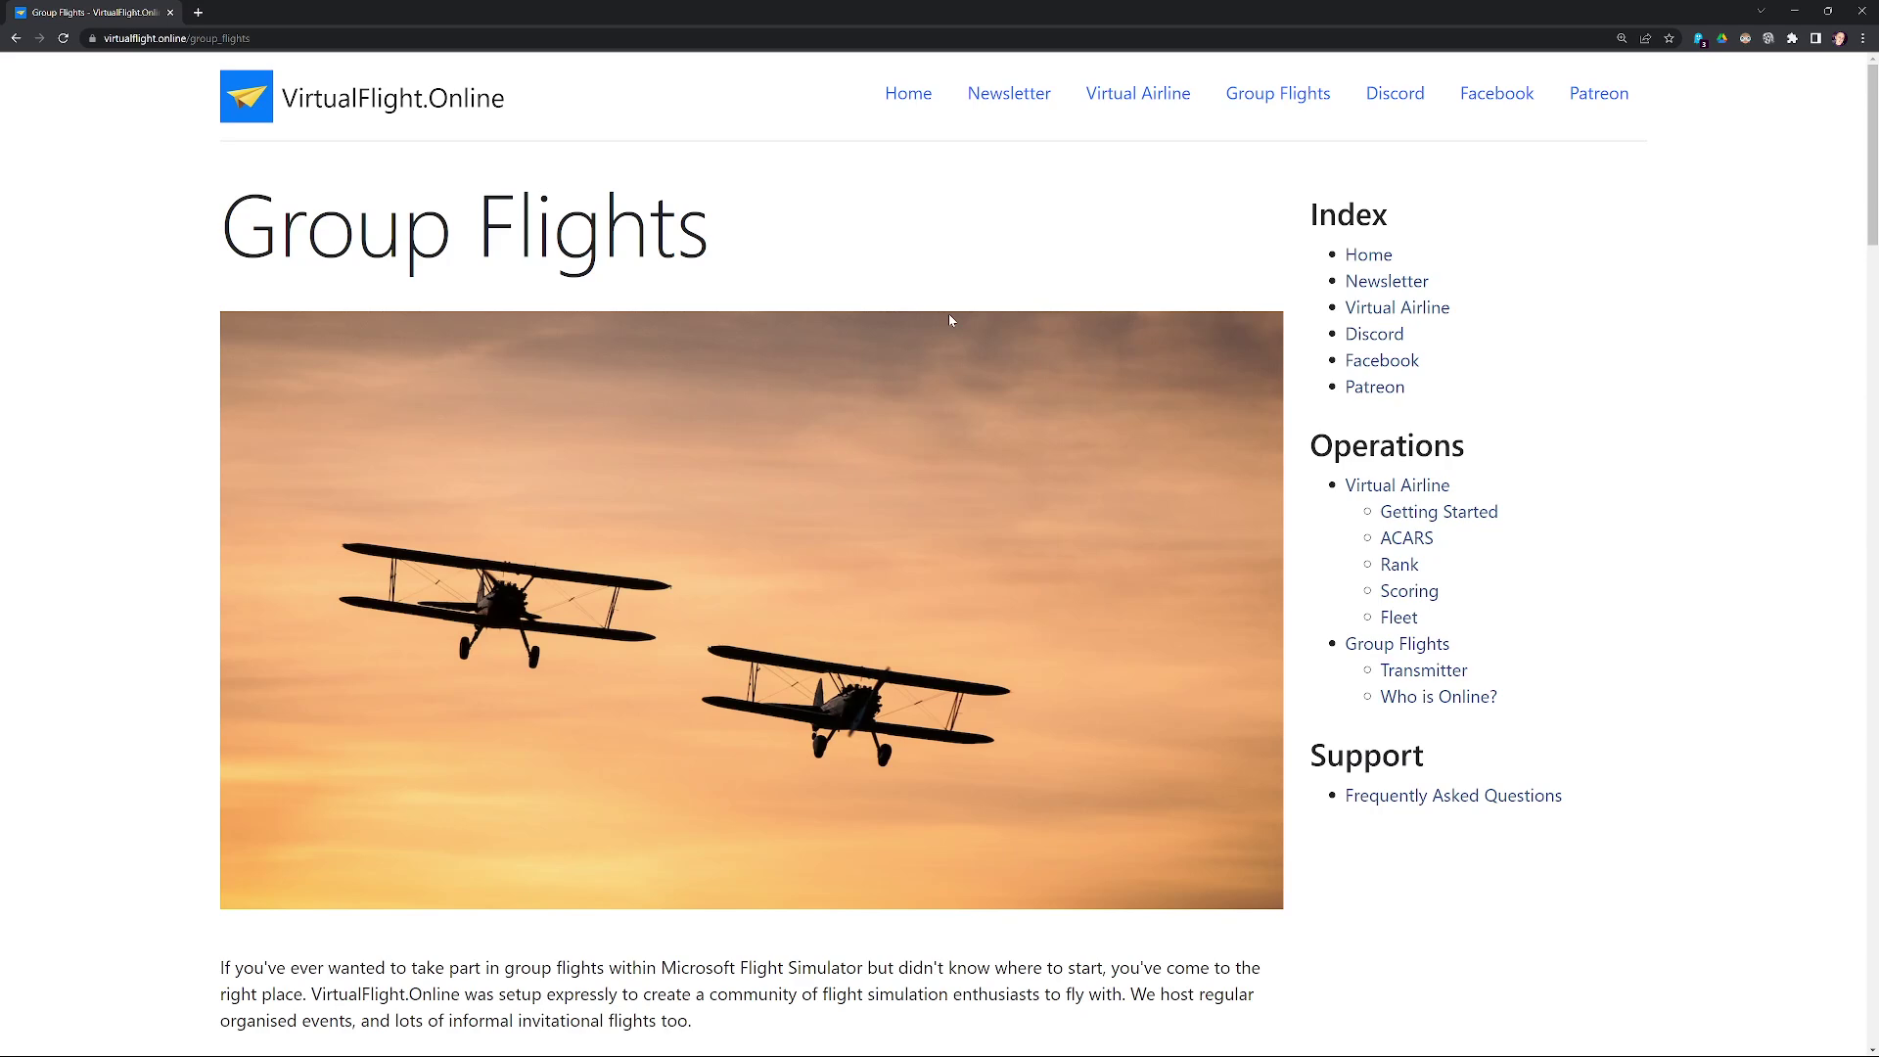
{"action": "scroll", "coordinate": [893, 435], "scroll_direction": "down", "scroll_amount": 6}
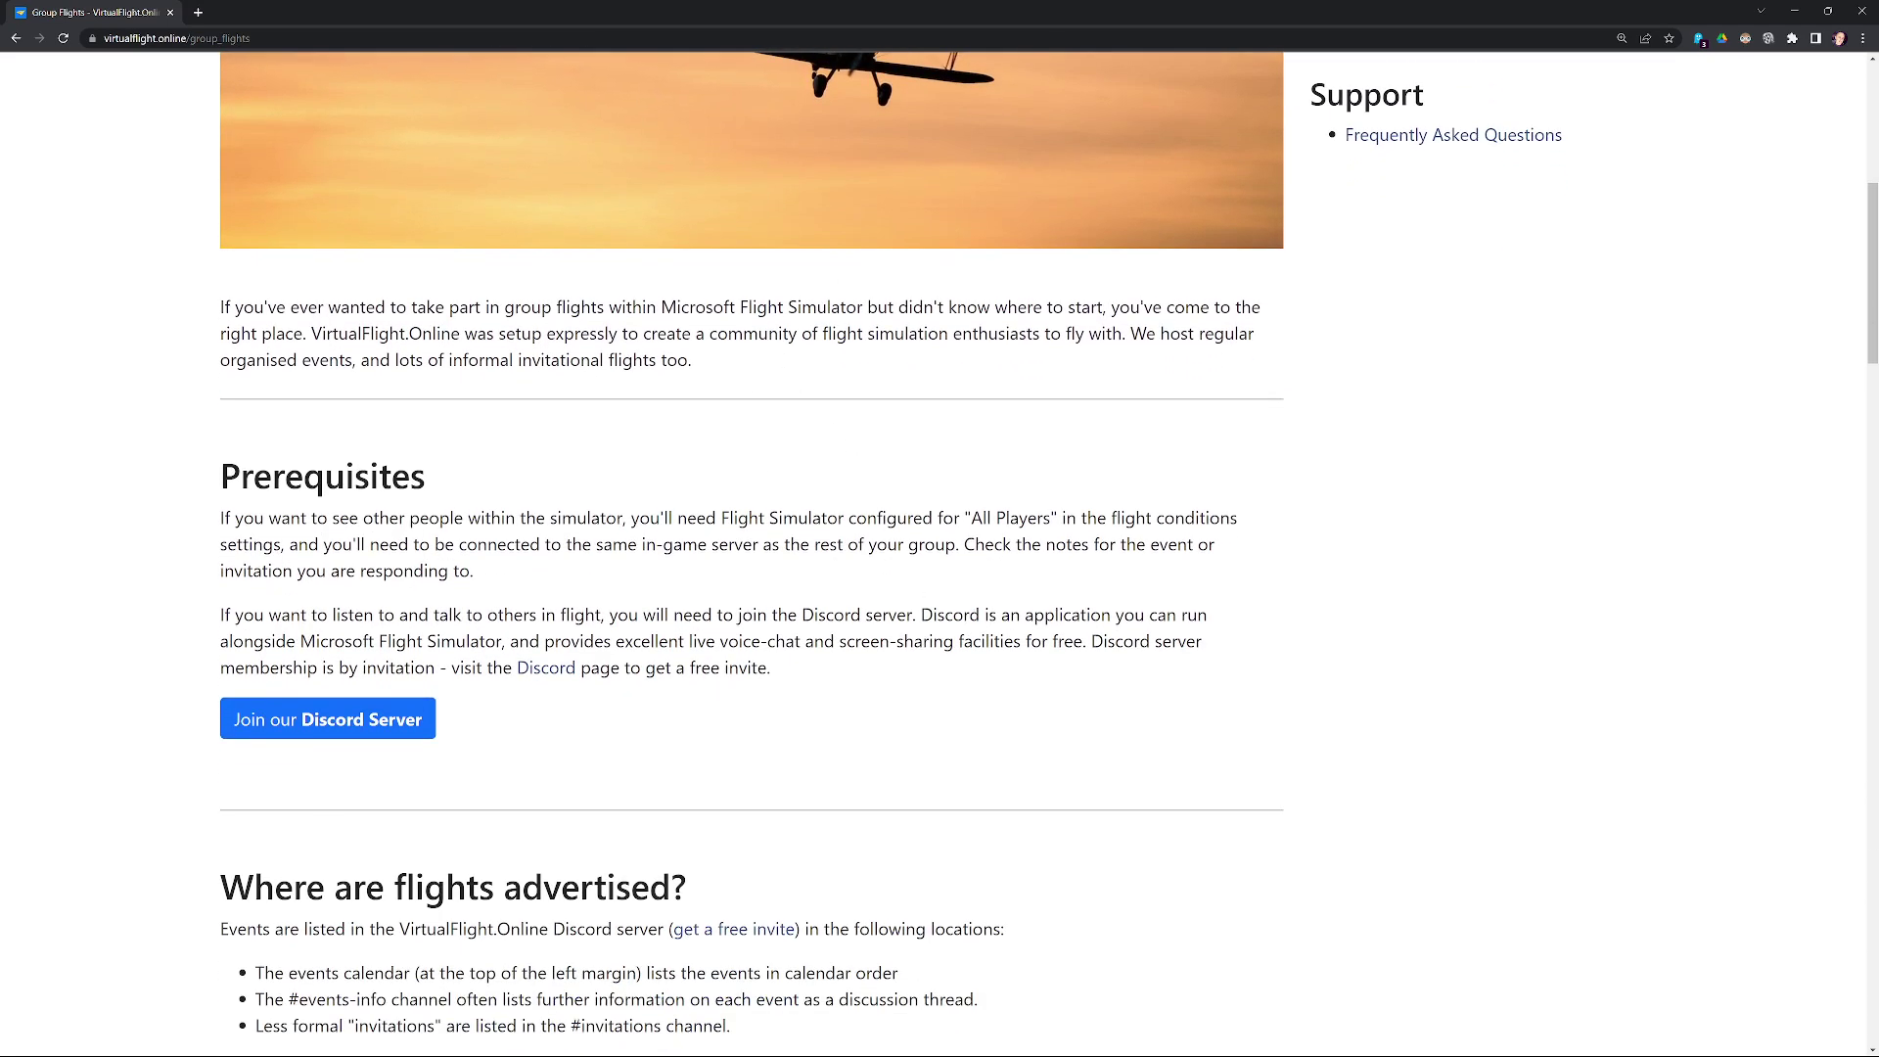
{"action": "scroll", "coordinate": [752, 548], "scroll_direction": "down", "scroll_amount": 1}
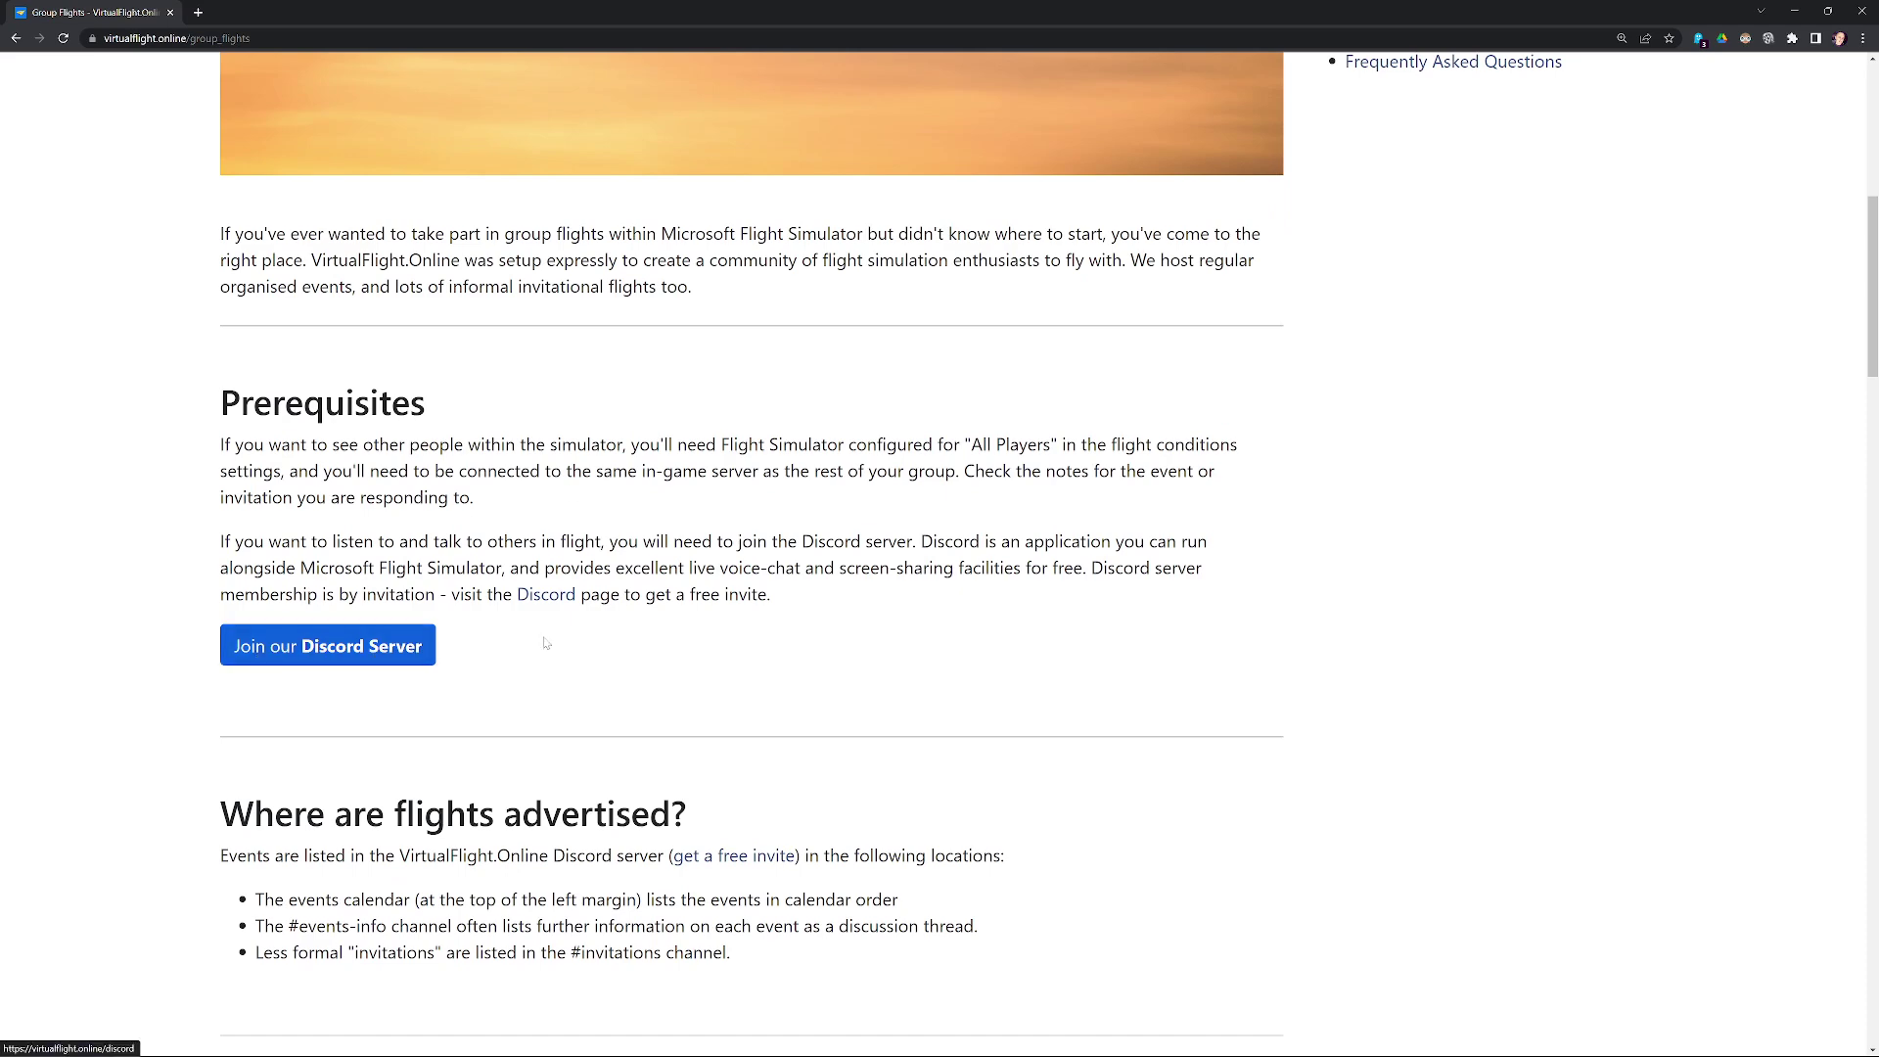
{"action": "scroll", "coordinate": [596, 641], "scroll_direction": "up", "scroll_amount": 10}
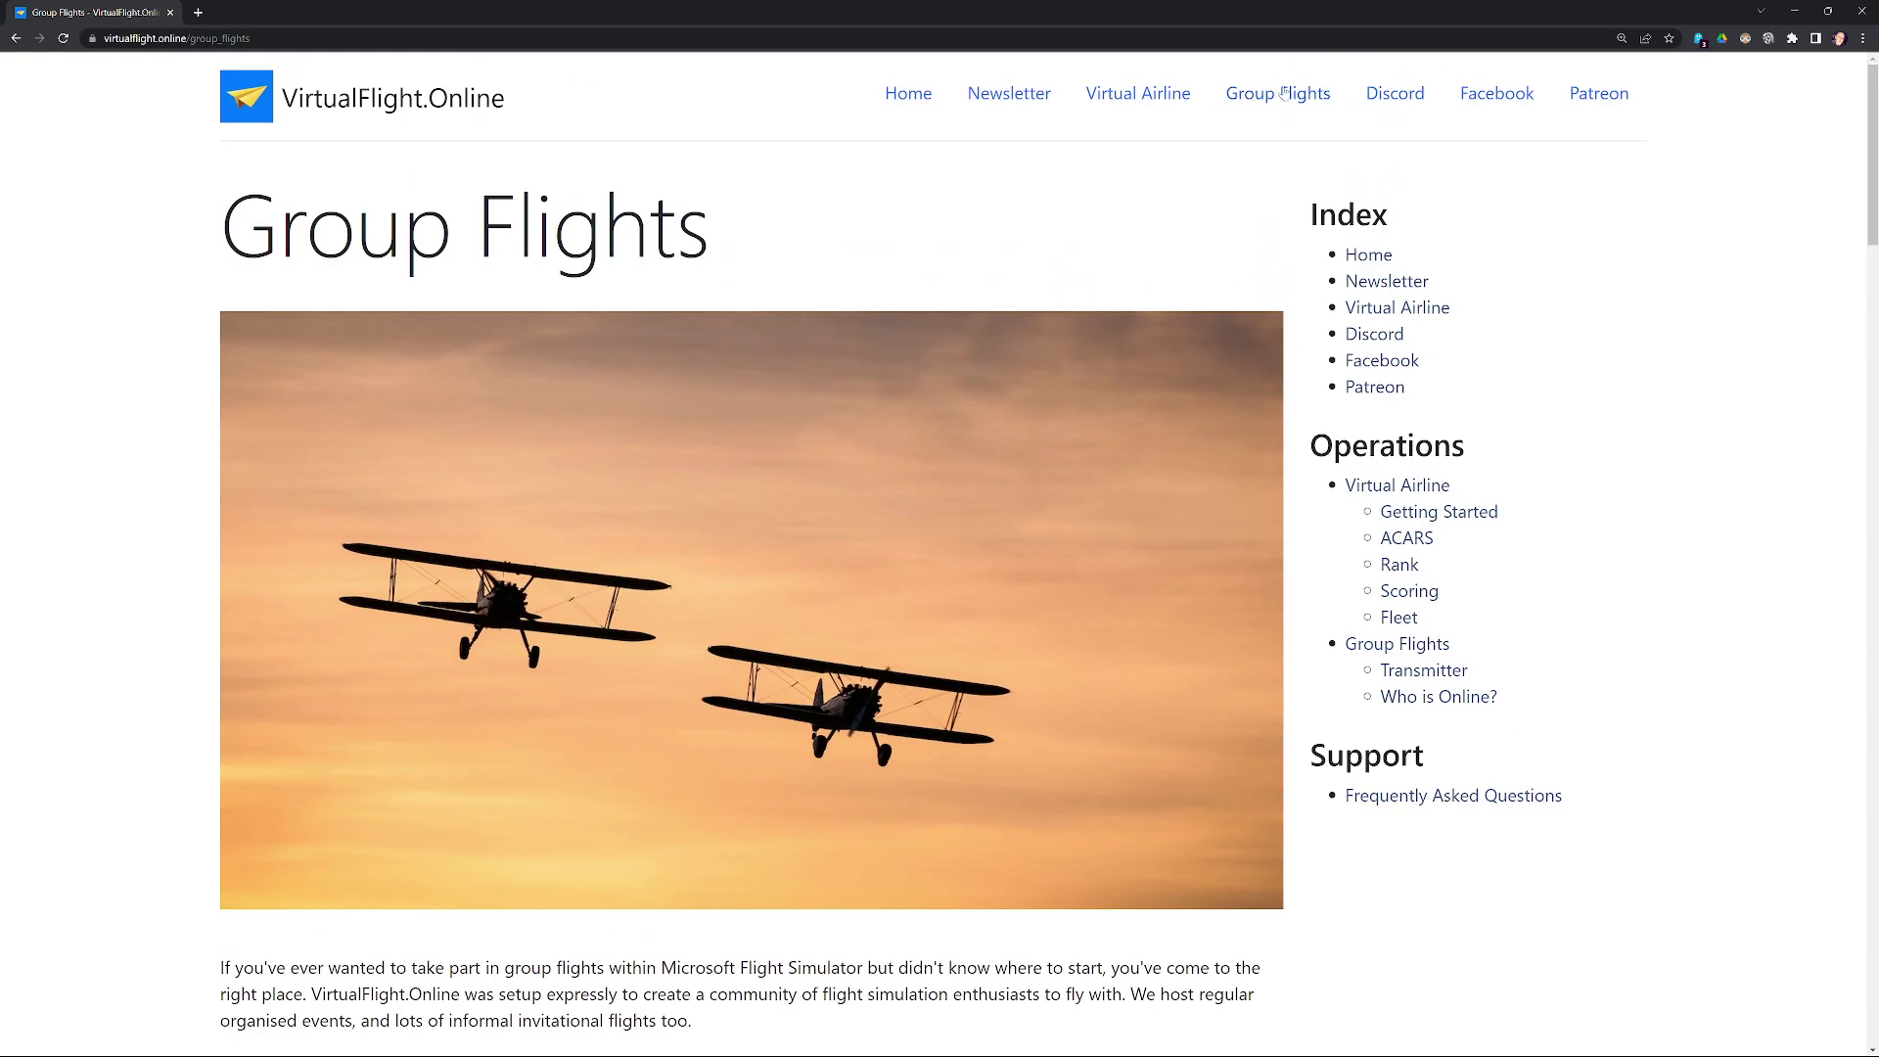
- Open the website's Discord page and read its sections on installing Discord and joining the VirtualFlight.Online server
{"action": "left_click", "coordinate": [1377, 98]}
{"action": "scroll", "coordinate": [649, 526], "scroll_direction": "down", "scroll_amount": 4}
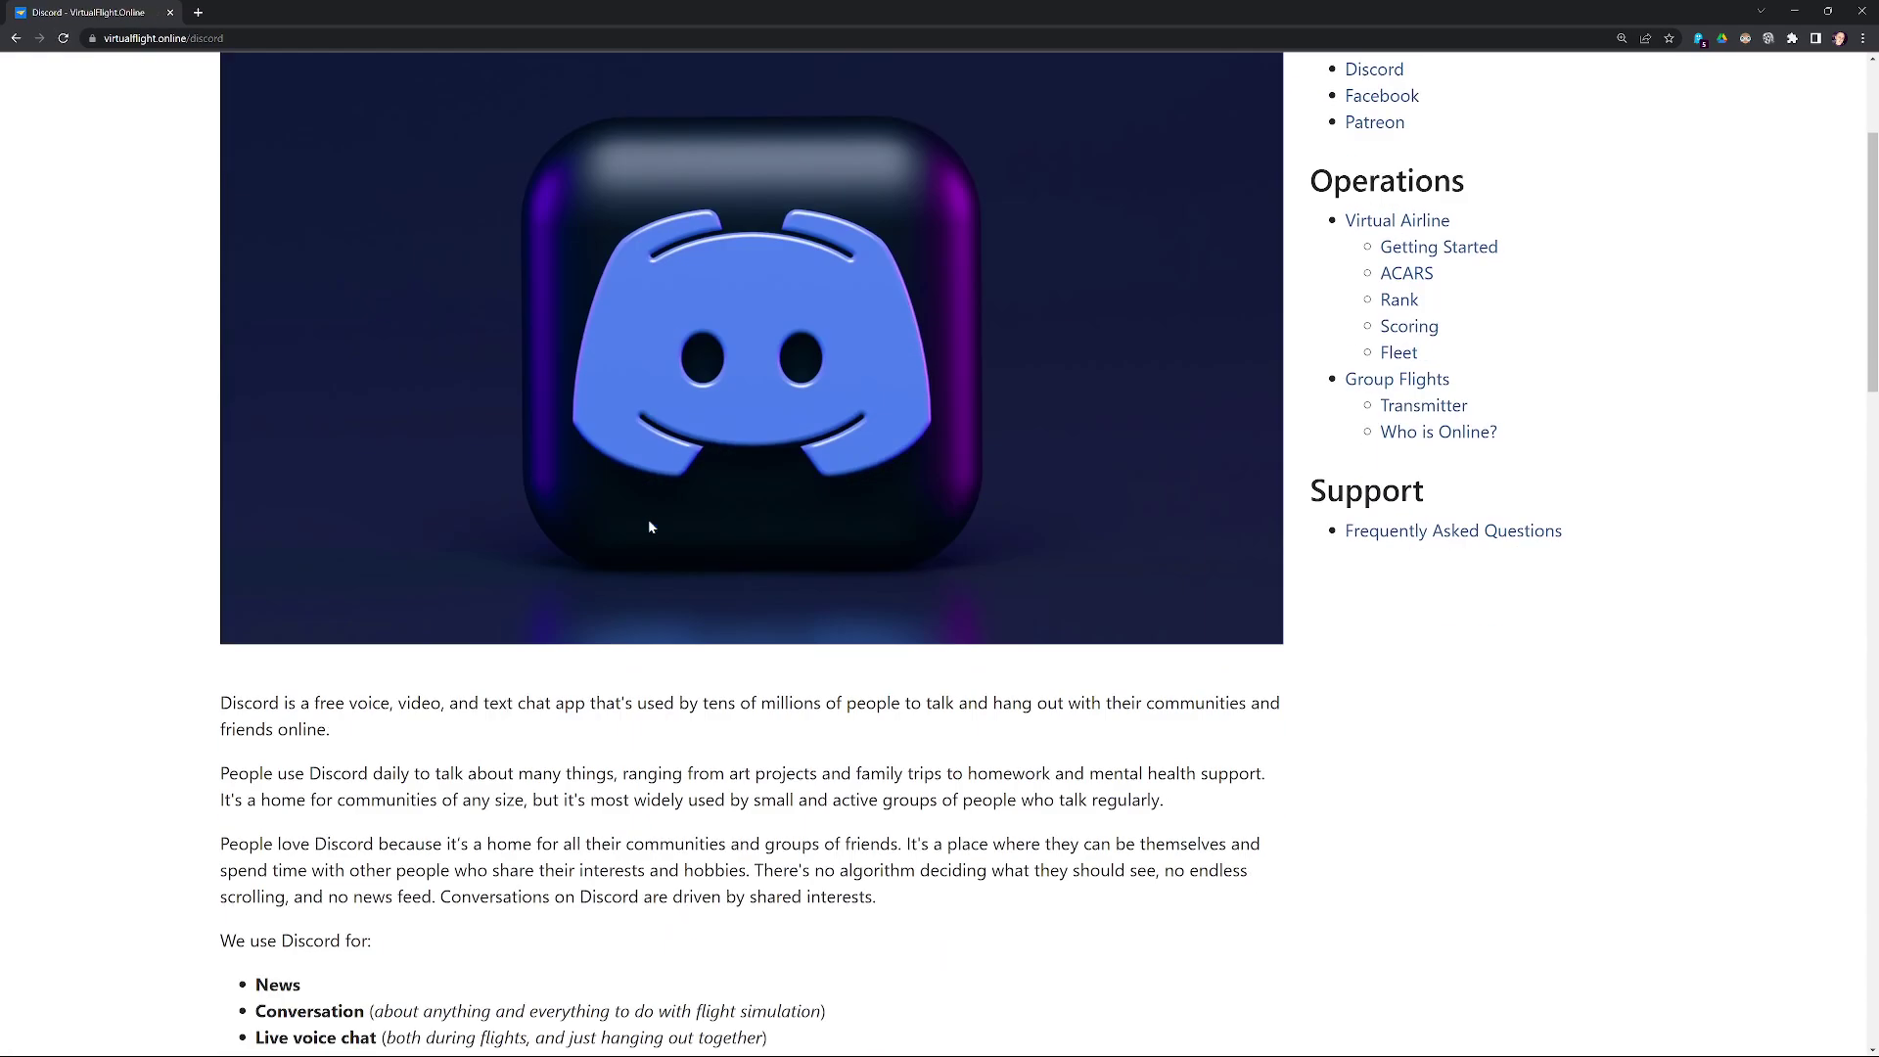
{"action": "scroll", "coordinate": [649, 527], "scroll_direction": "down", "scroll_amount": 8}
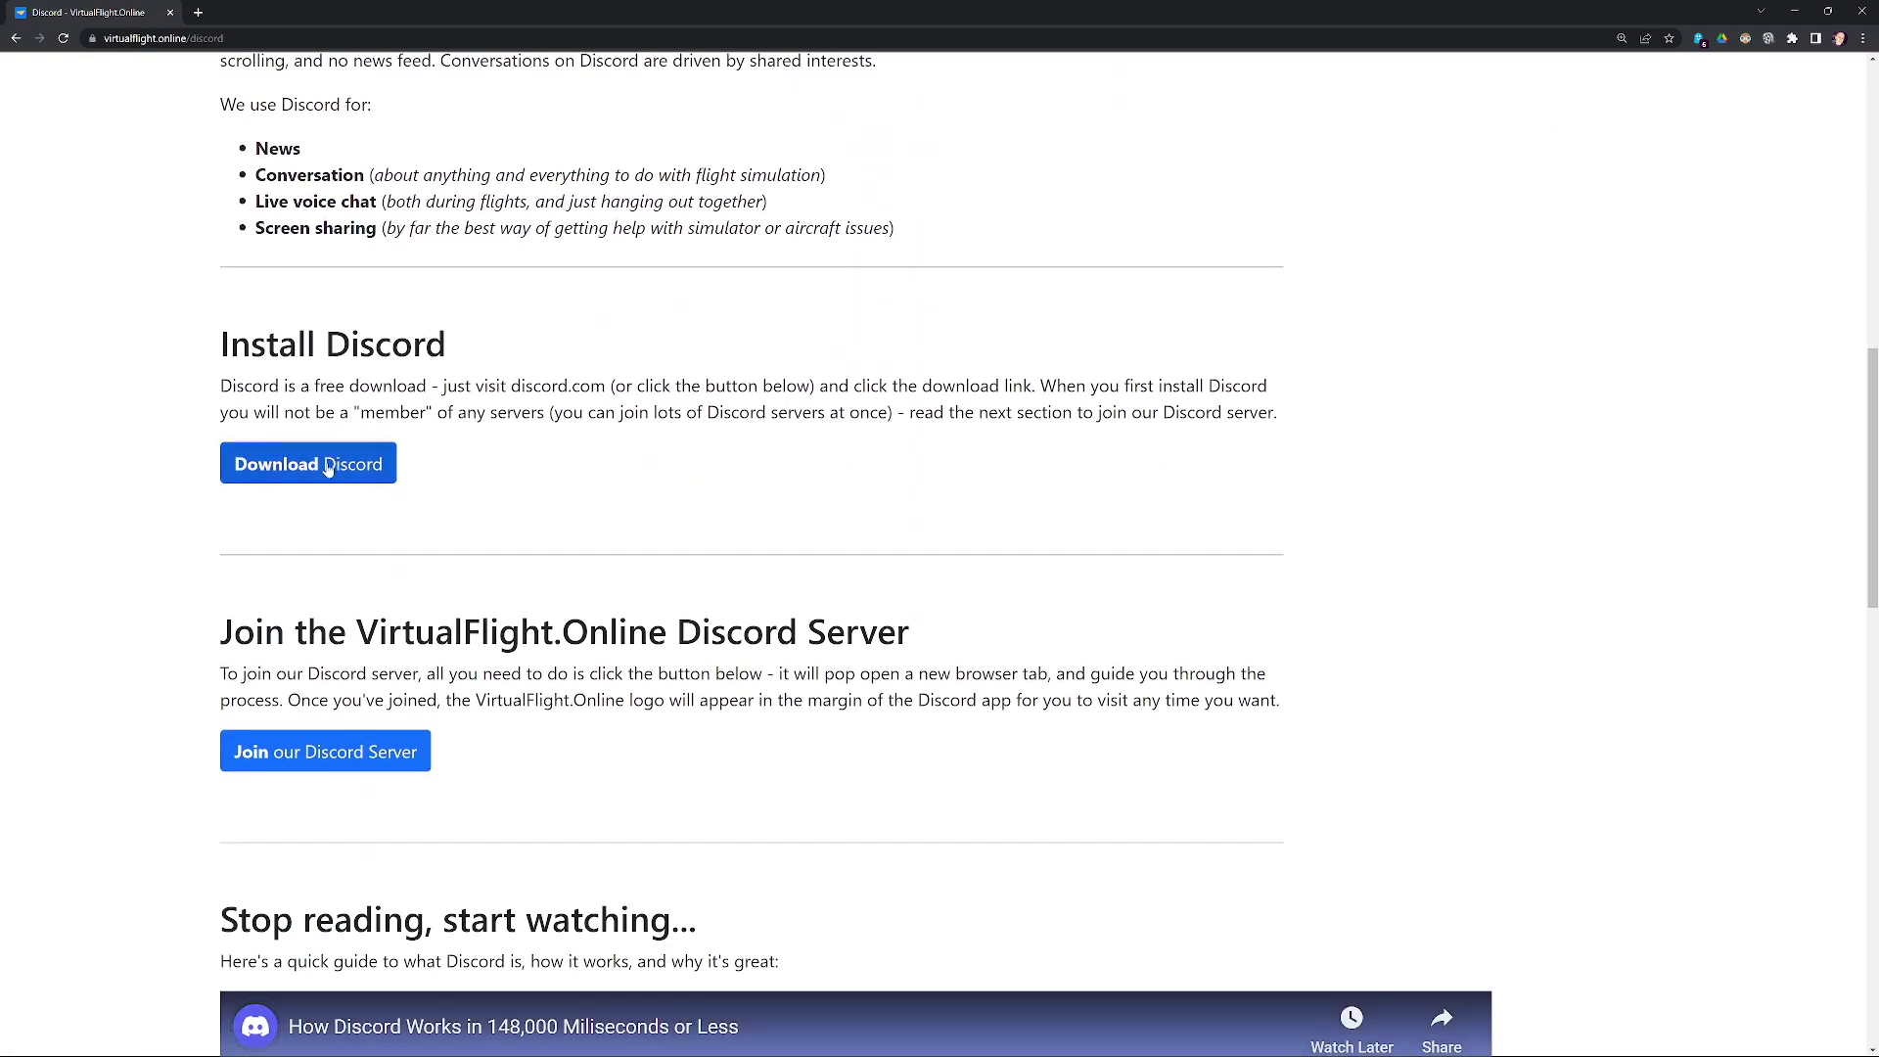
{"action": "scroll", "coordinate": [699, 465], "scroll_direction": "down", "scroll_amount": 2}
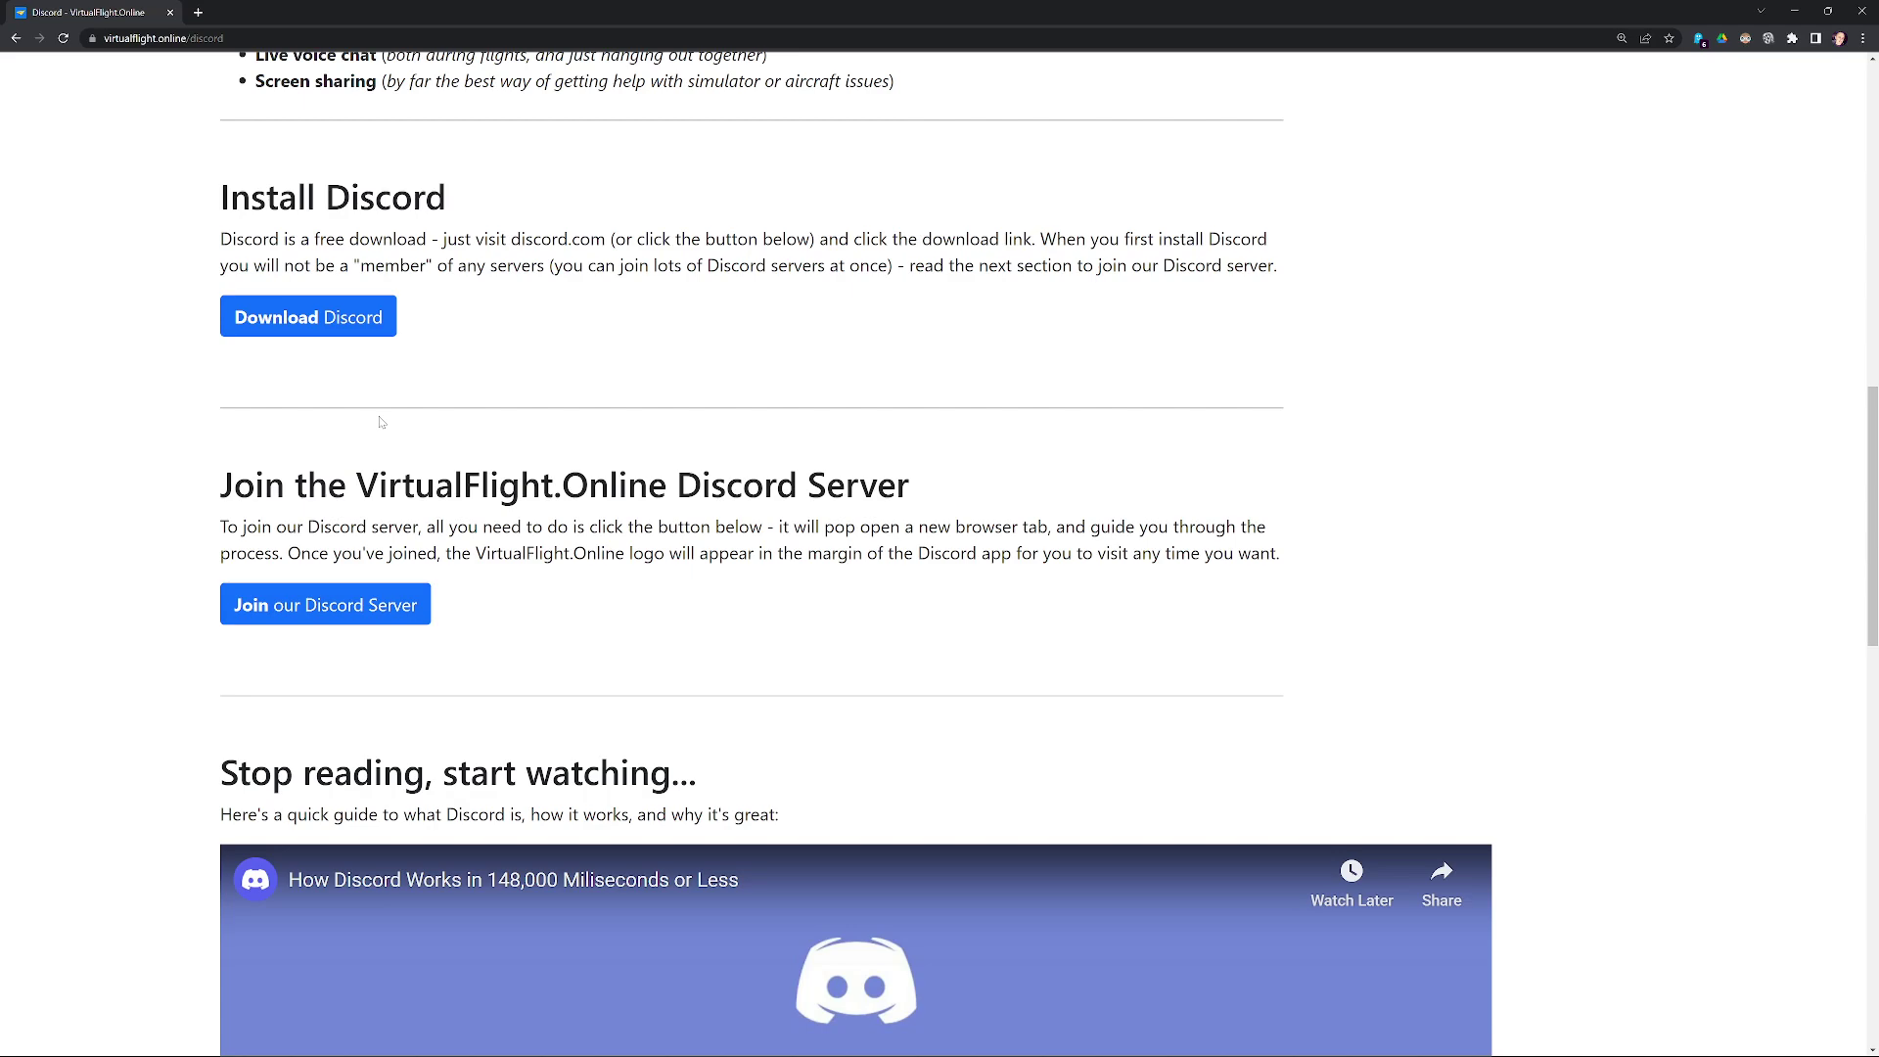
- Switch to the Discord app and open its directory of public servers
{"action": "key", "text": "alt+Tab"}
{"action": "key", "text": "alt+Tab"}
{"action": "key", "text": "alt+Tab"}
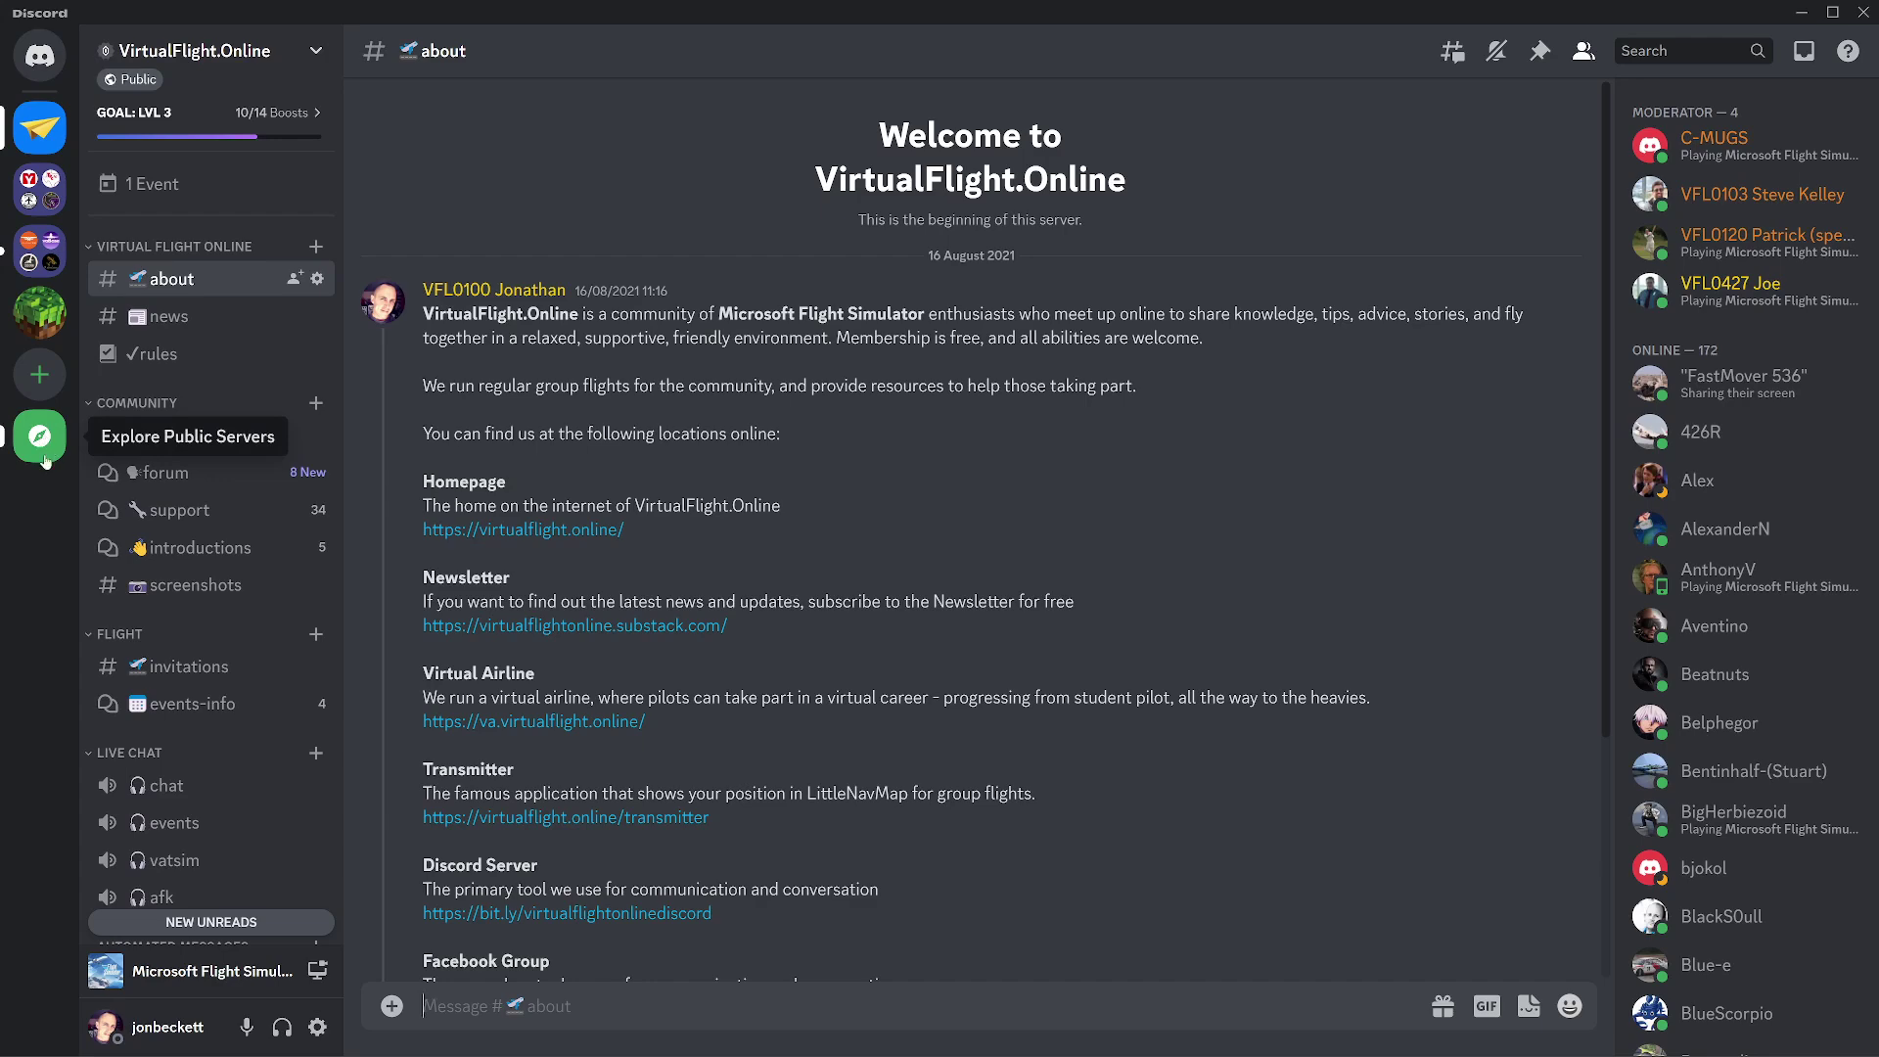
{"action": "left_click", "coordinate": [44, 454]}
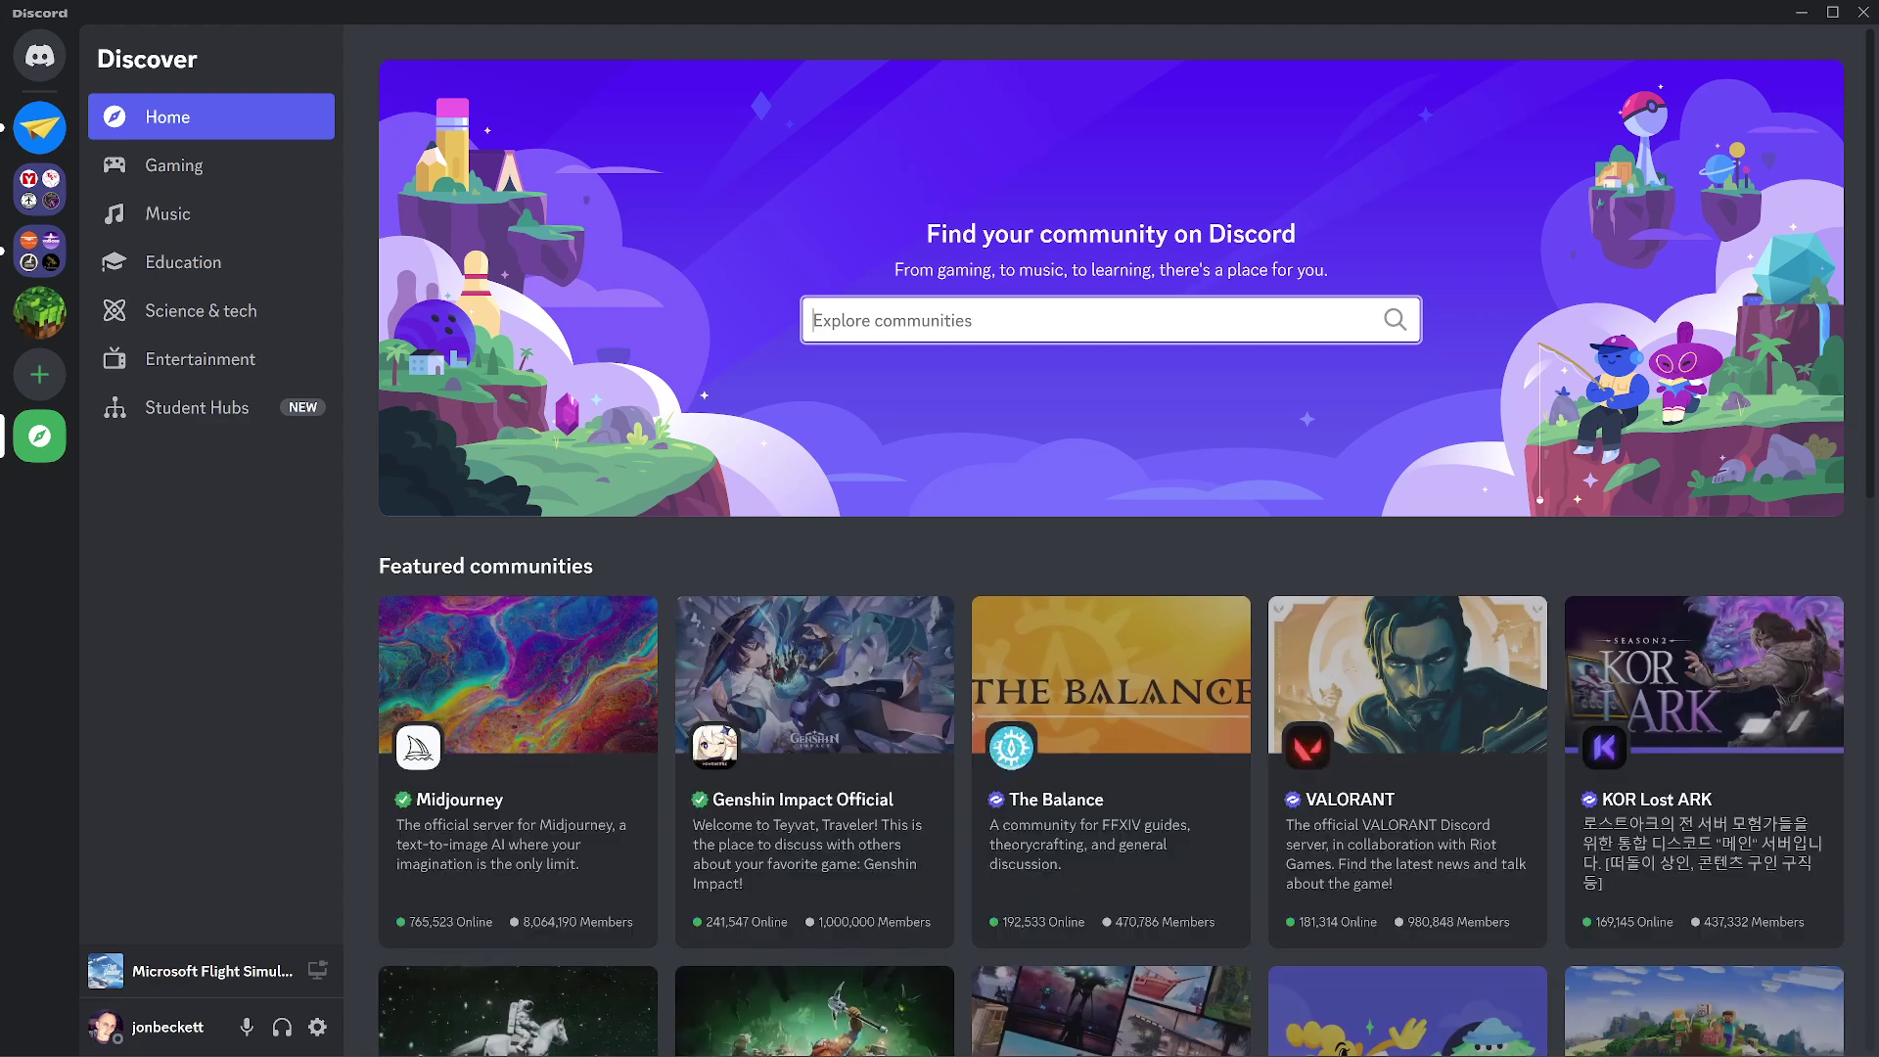
- Search the public communities for virtualflight.online and open the VirtualFlight.Online server
{"action": "type", "text": "virtual flight"}
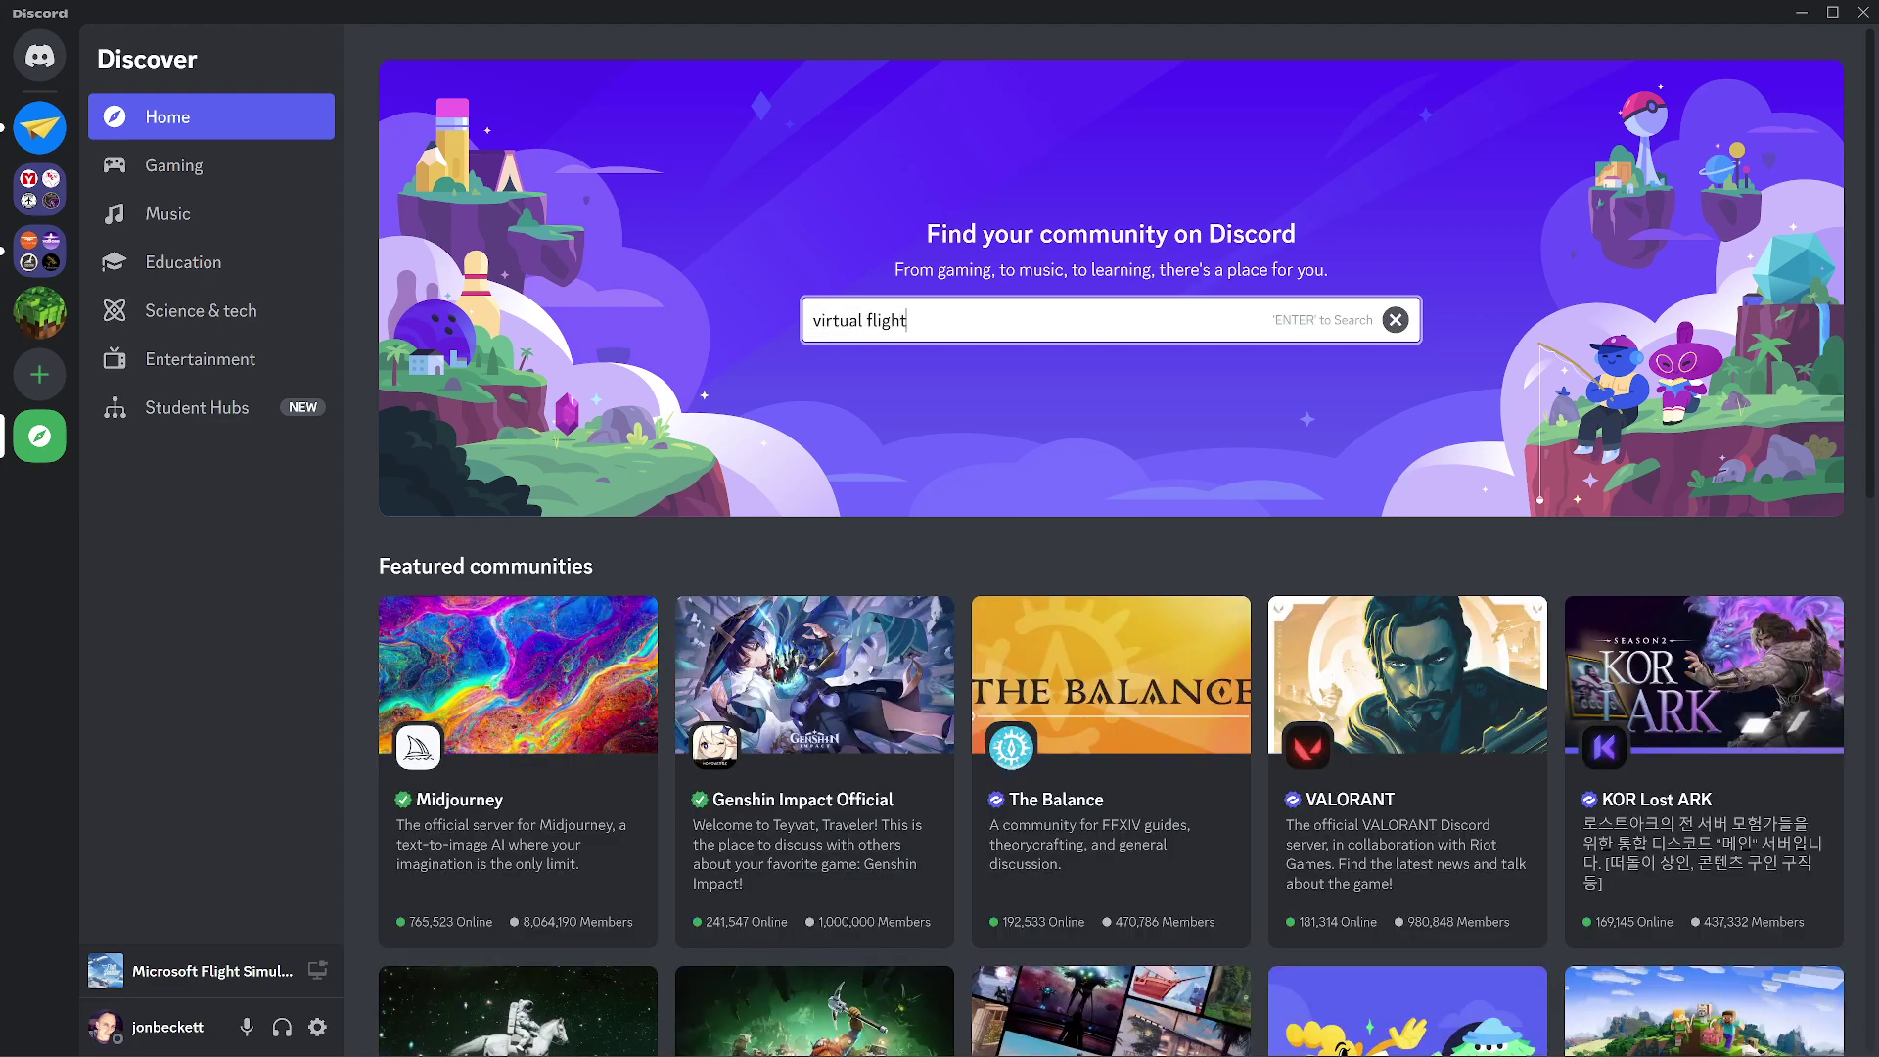
{"action": "key", "text": "BackSpace"}
{"action": "key", "text": "End"}
{"action": "type", "text": ".online"}
{"action": "key", "text": "Return"}
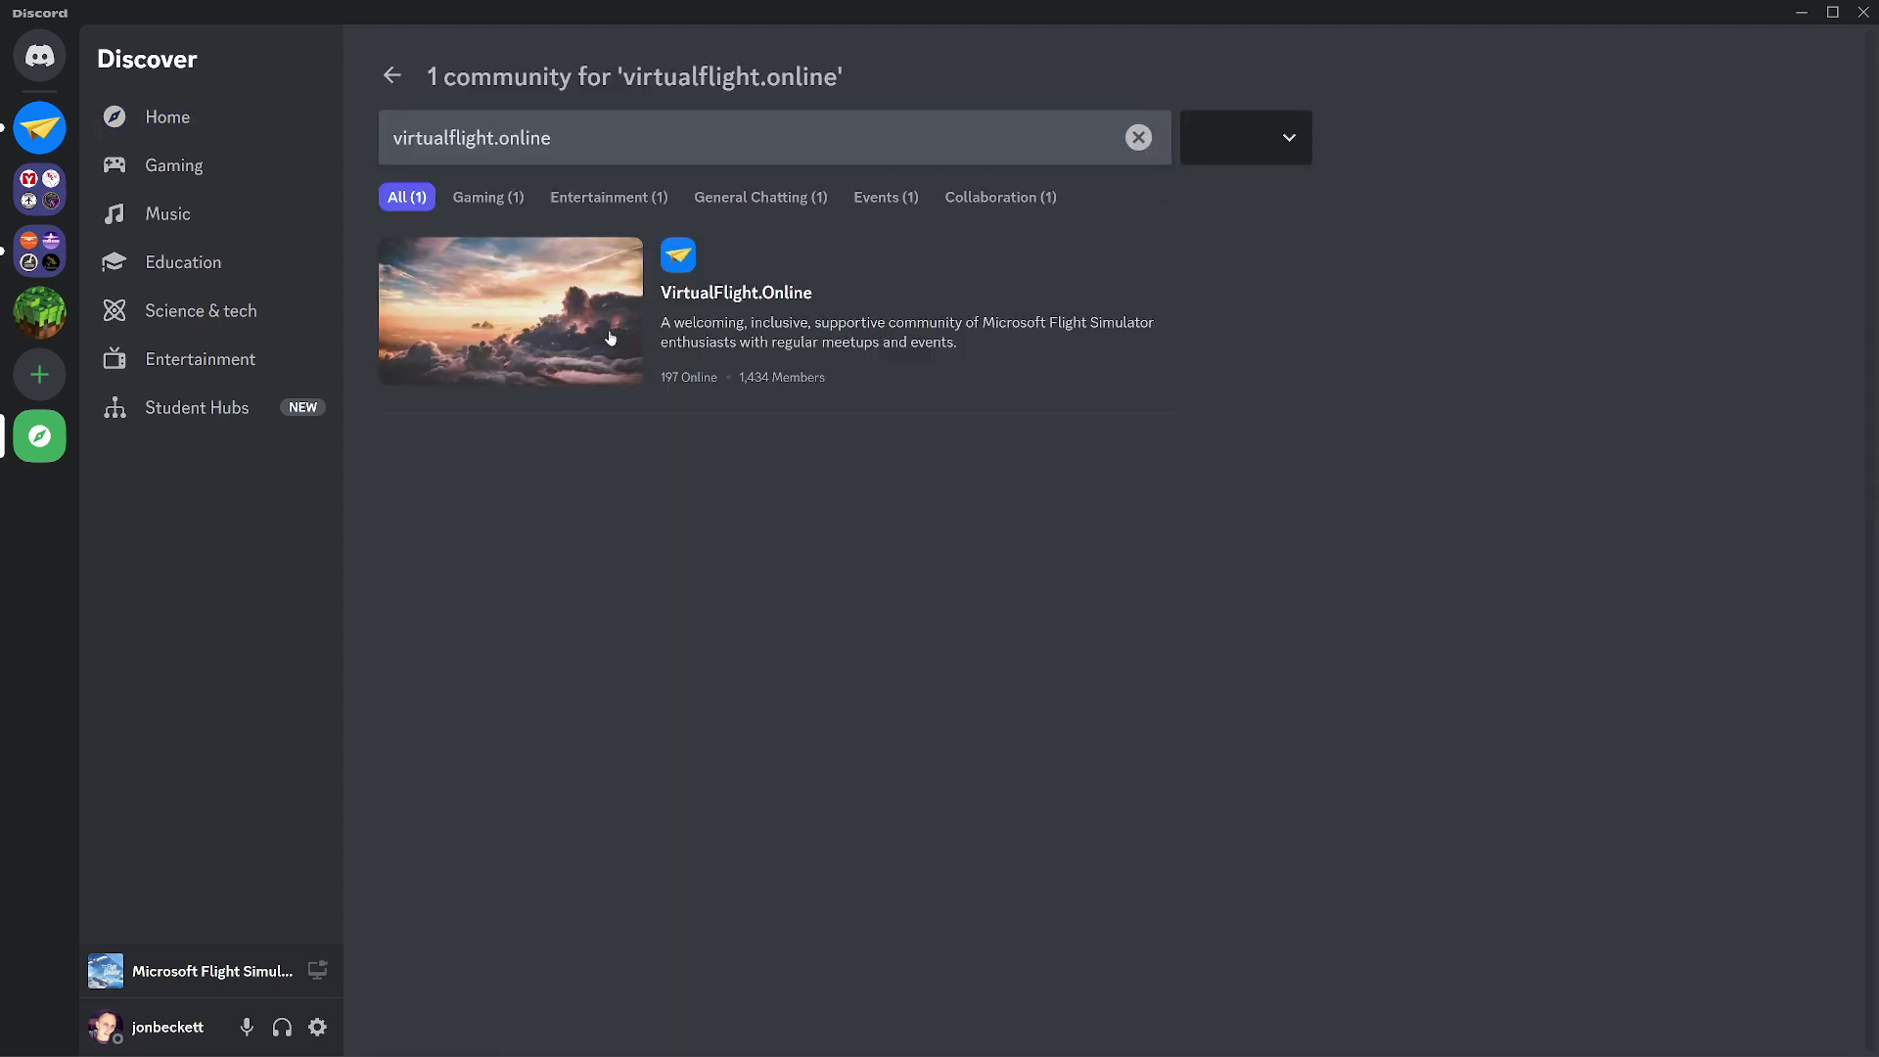
{"action": "left_click", "coordinate": [609, 337]}
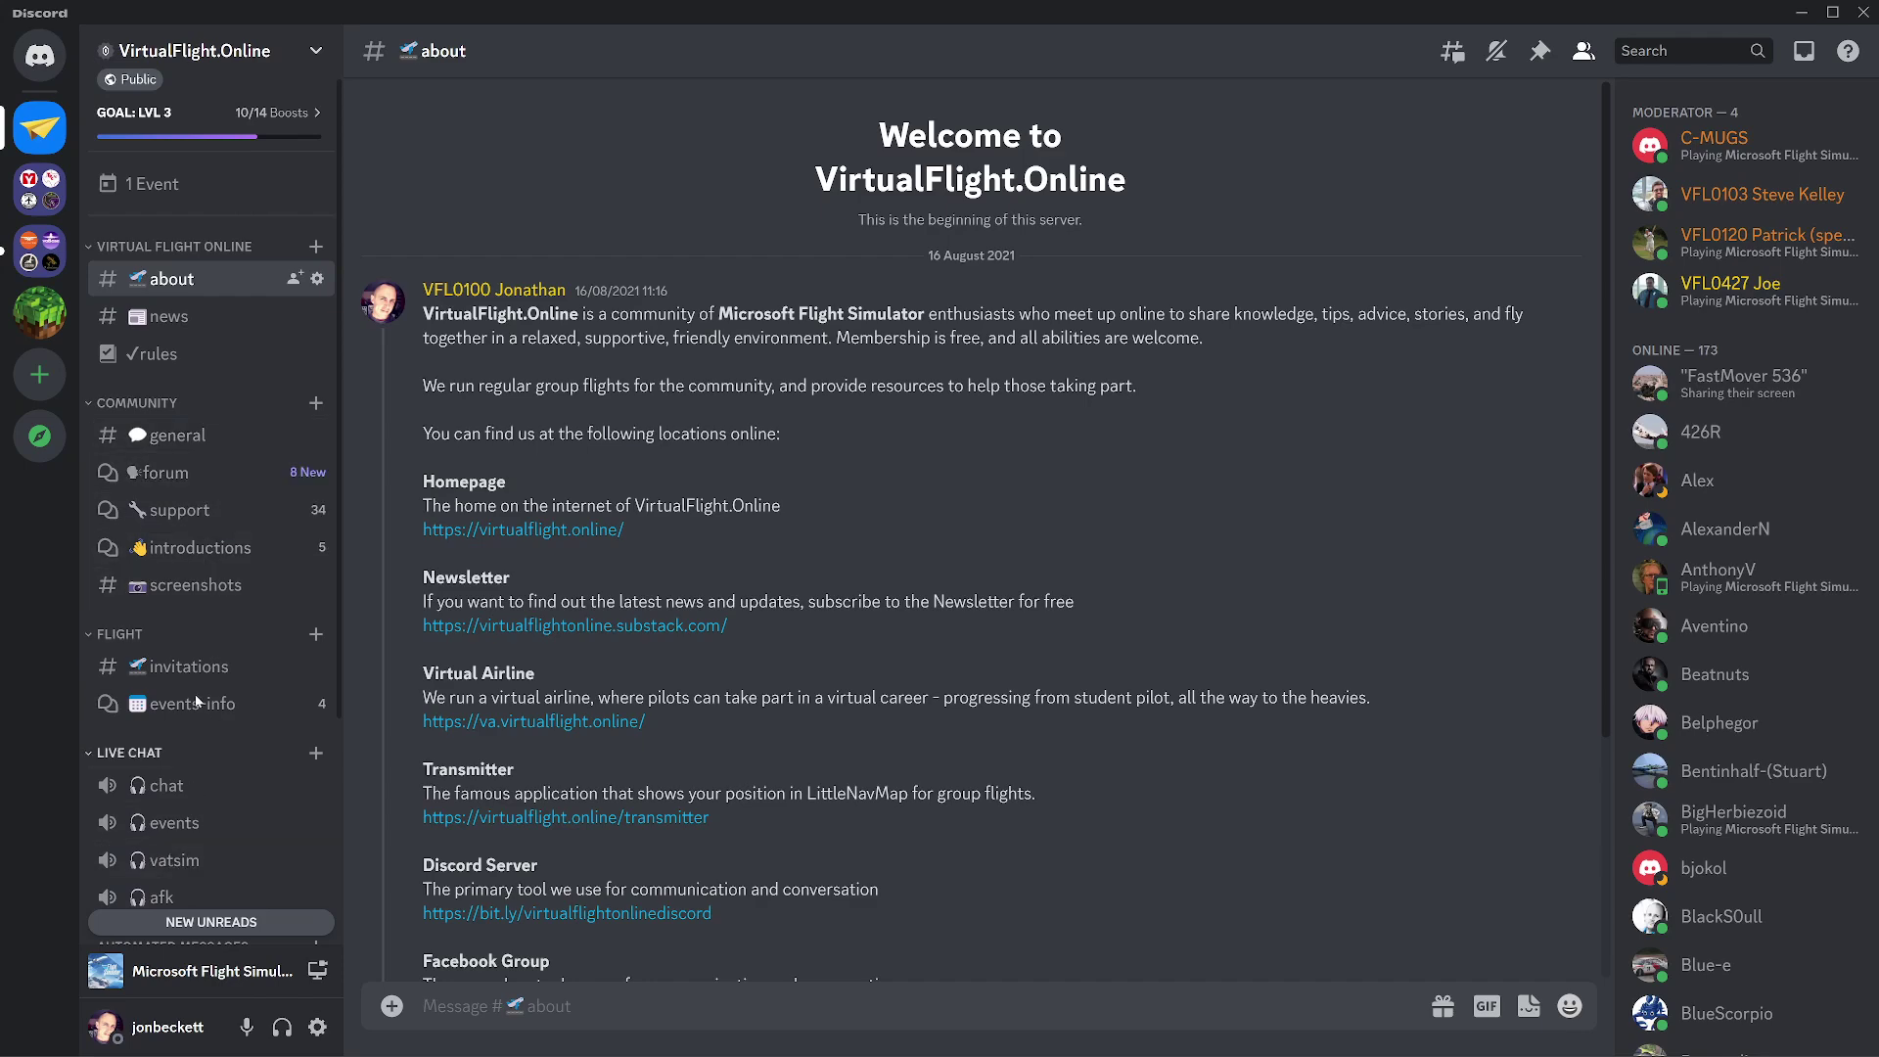
- View the server's general channel and browse the posts in its forum channel
{"action": "left_click", "coordinate": [181, 446]}
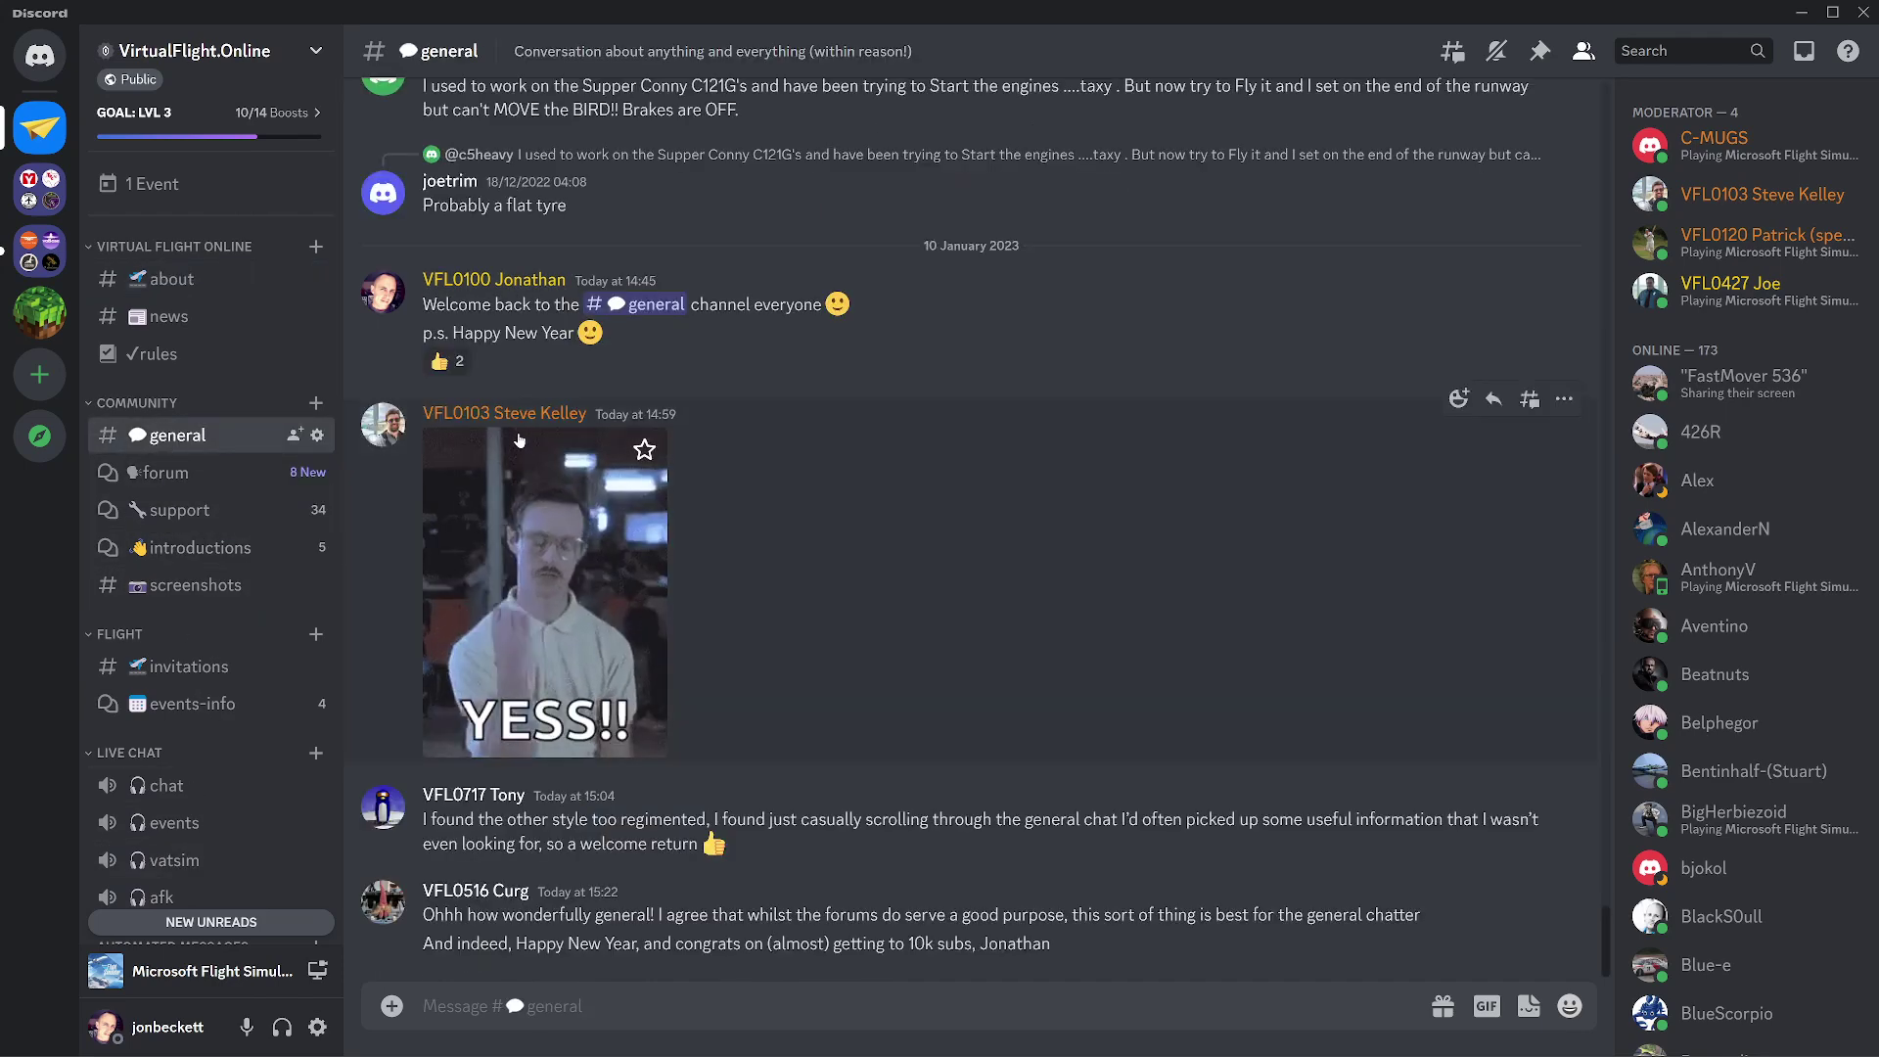
{"action": "left_click", "coordinate": [215, 484]}
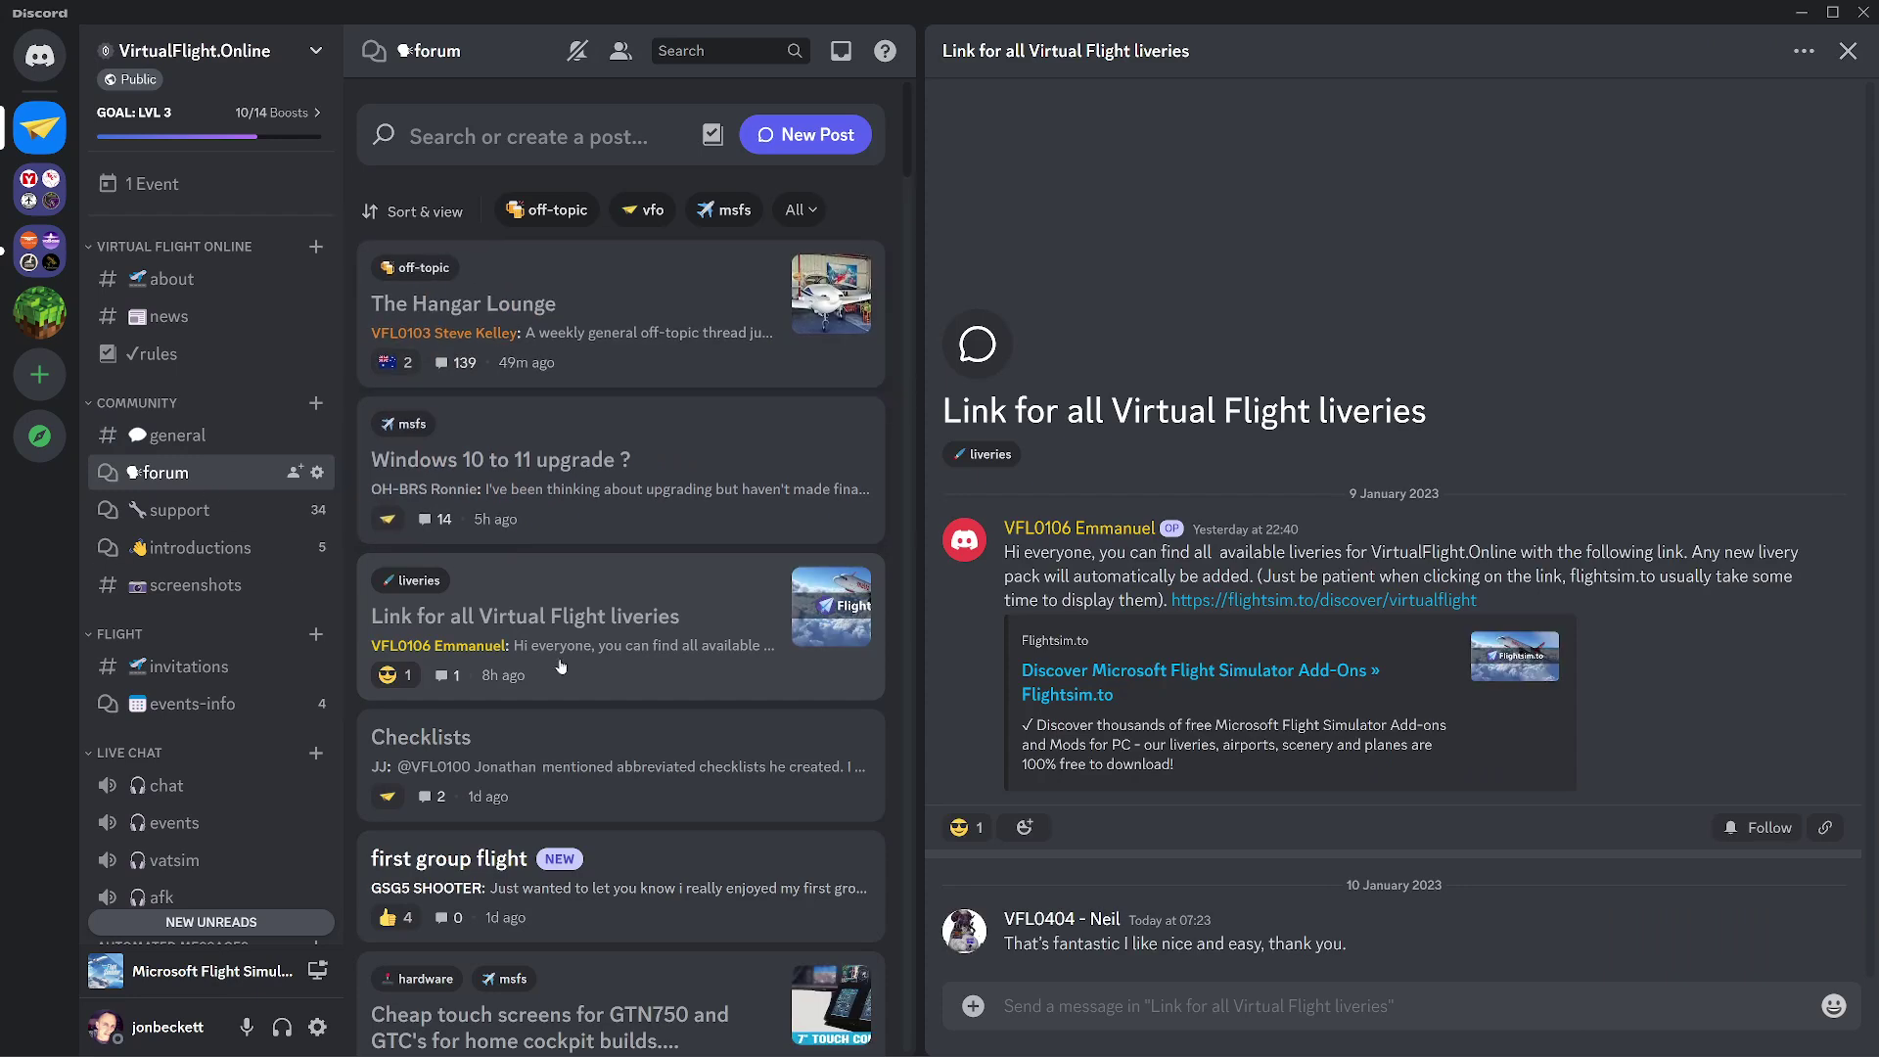
{"action": "scroll", "coordinate": [562, 667], "scroll_direction": "down", "scroll_amount": 3}
{"action": "scroll", "coordinate": [562, 667], "scroll_direction": "down", "scroll_amount": 3}
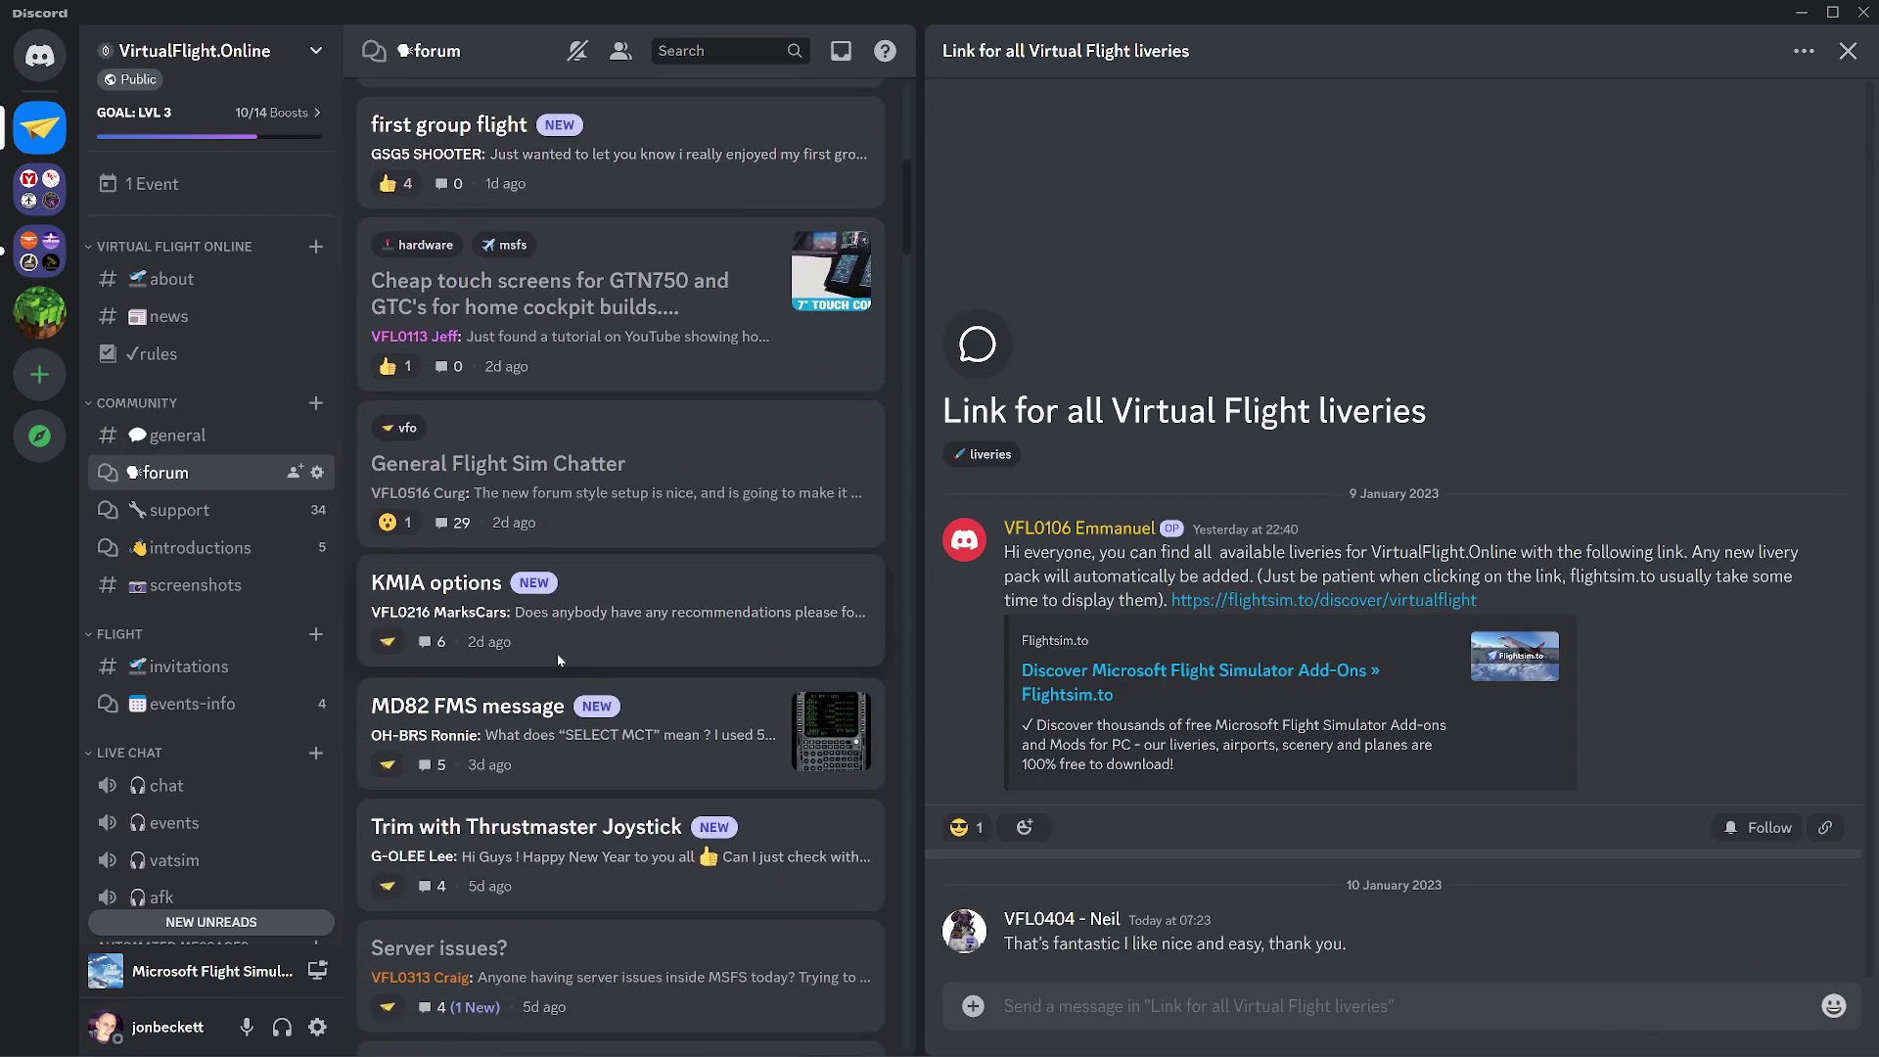
- Browse the posts in the support channel, and look through the introductions and screenshots channels
{"action": "left_click", "coordinate": [198, 522]}
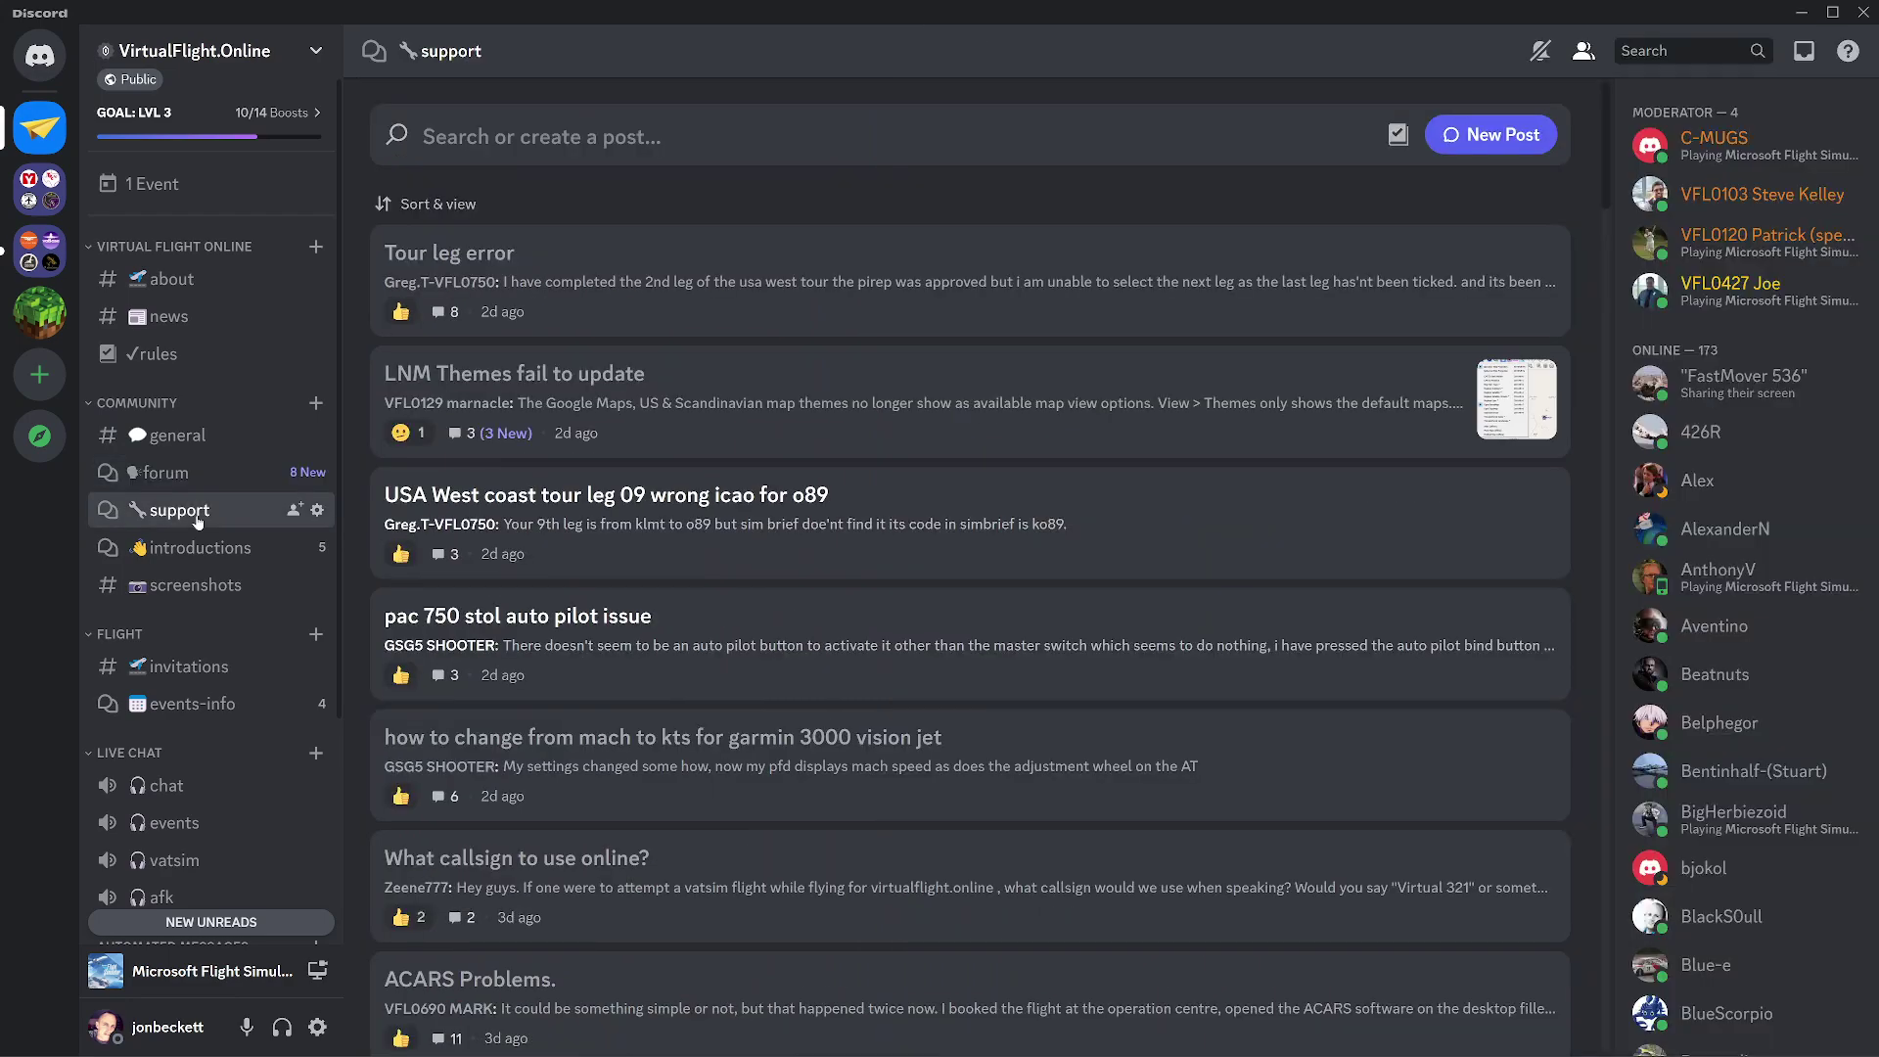
{"action": "scroll", "coordinate": [526, 431], "scroll_direction": "down", "scroll_amount": 7}
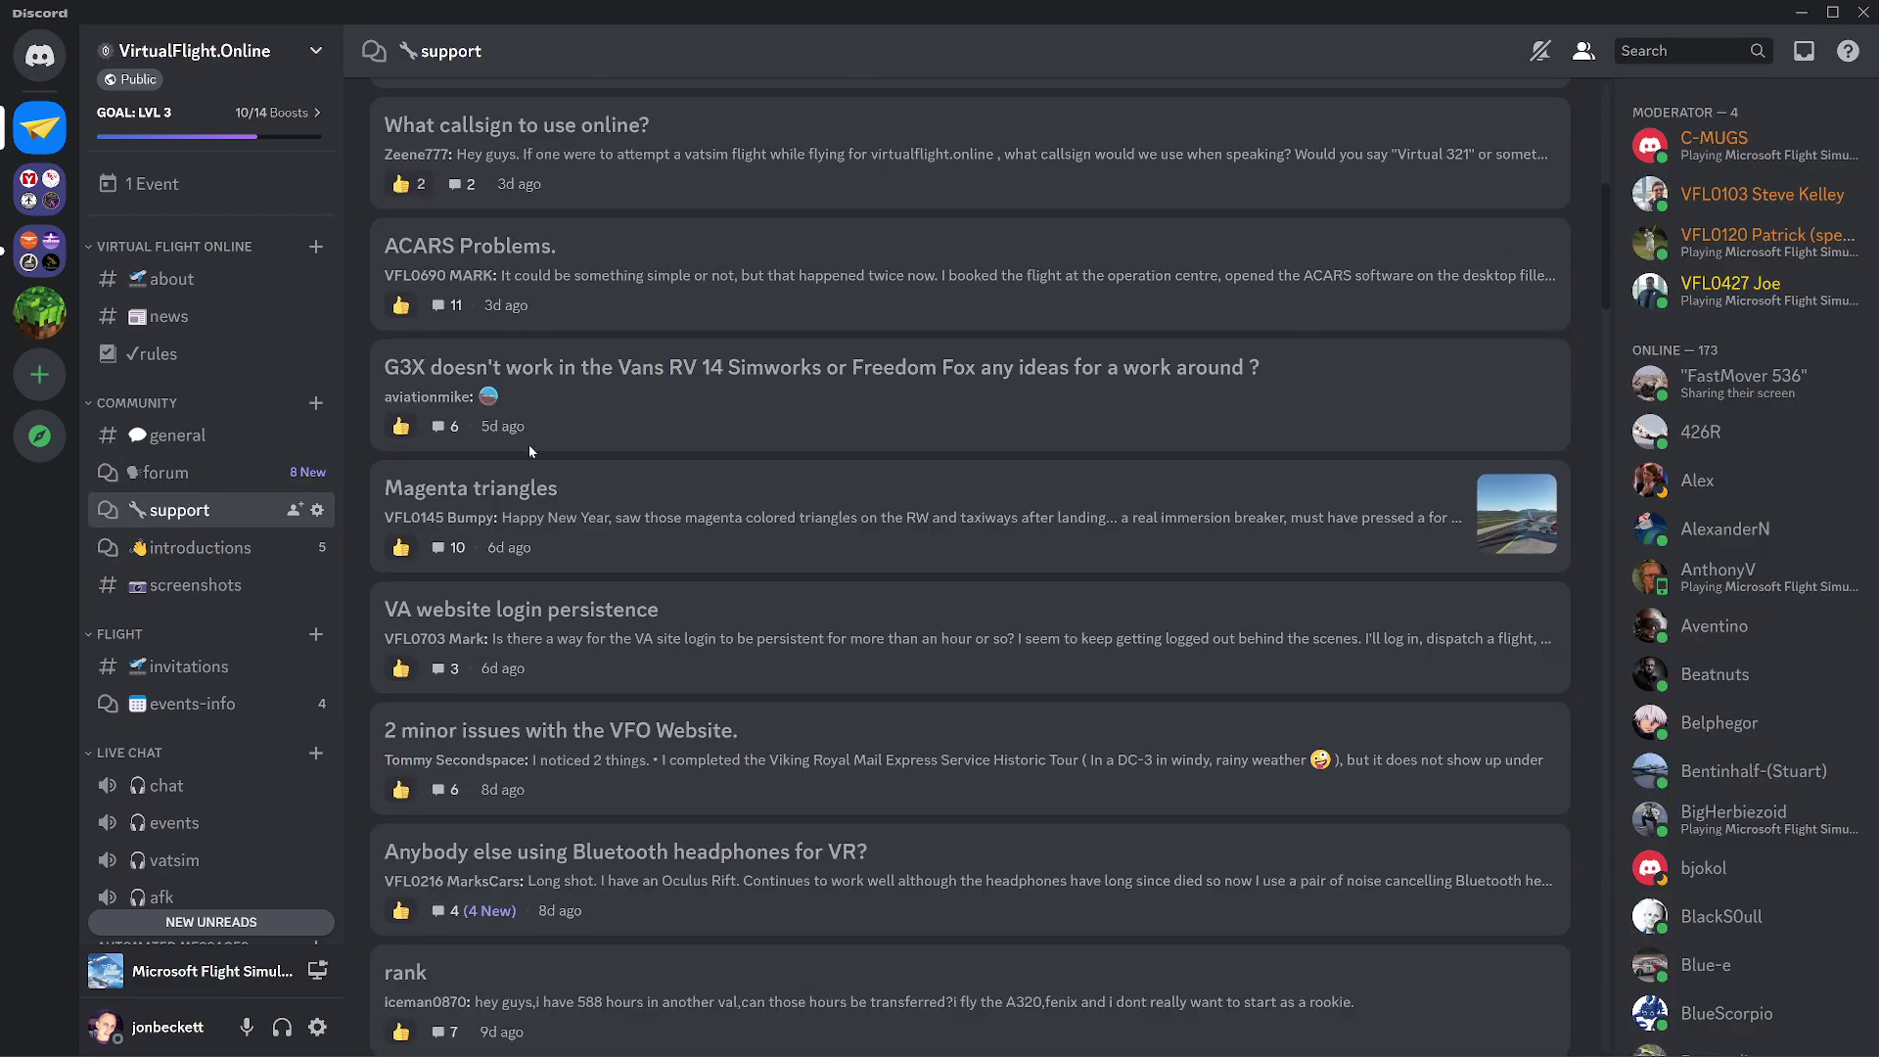
{"action": "scroll", "coordinate": [865, 361], "scroll_direction": "up", "scroll_amount": 7}
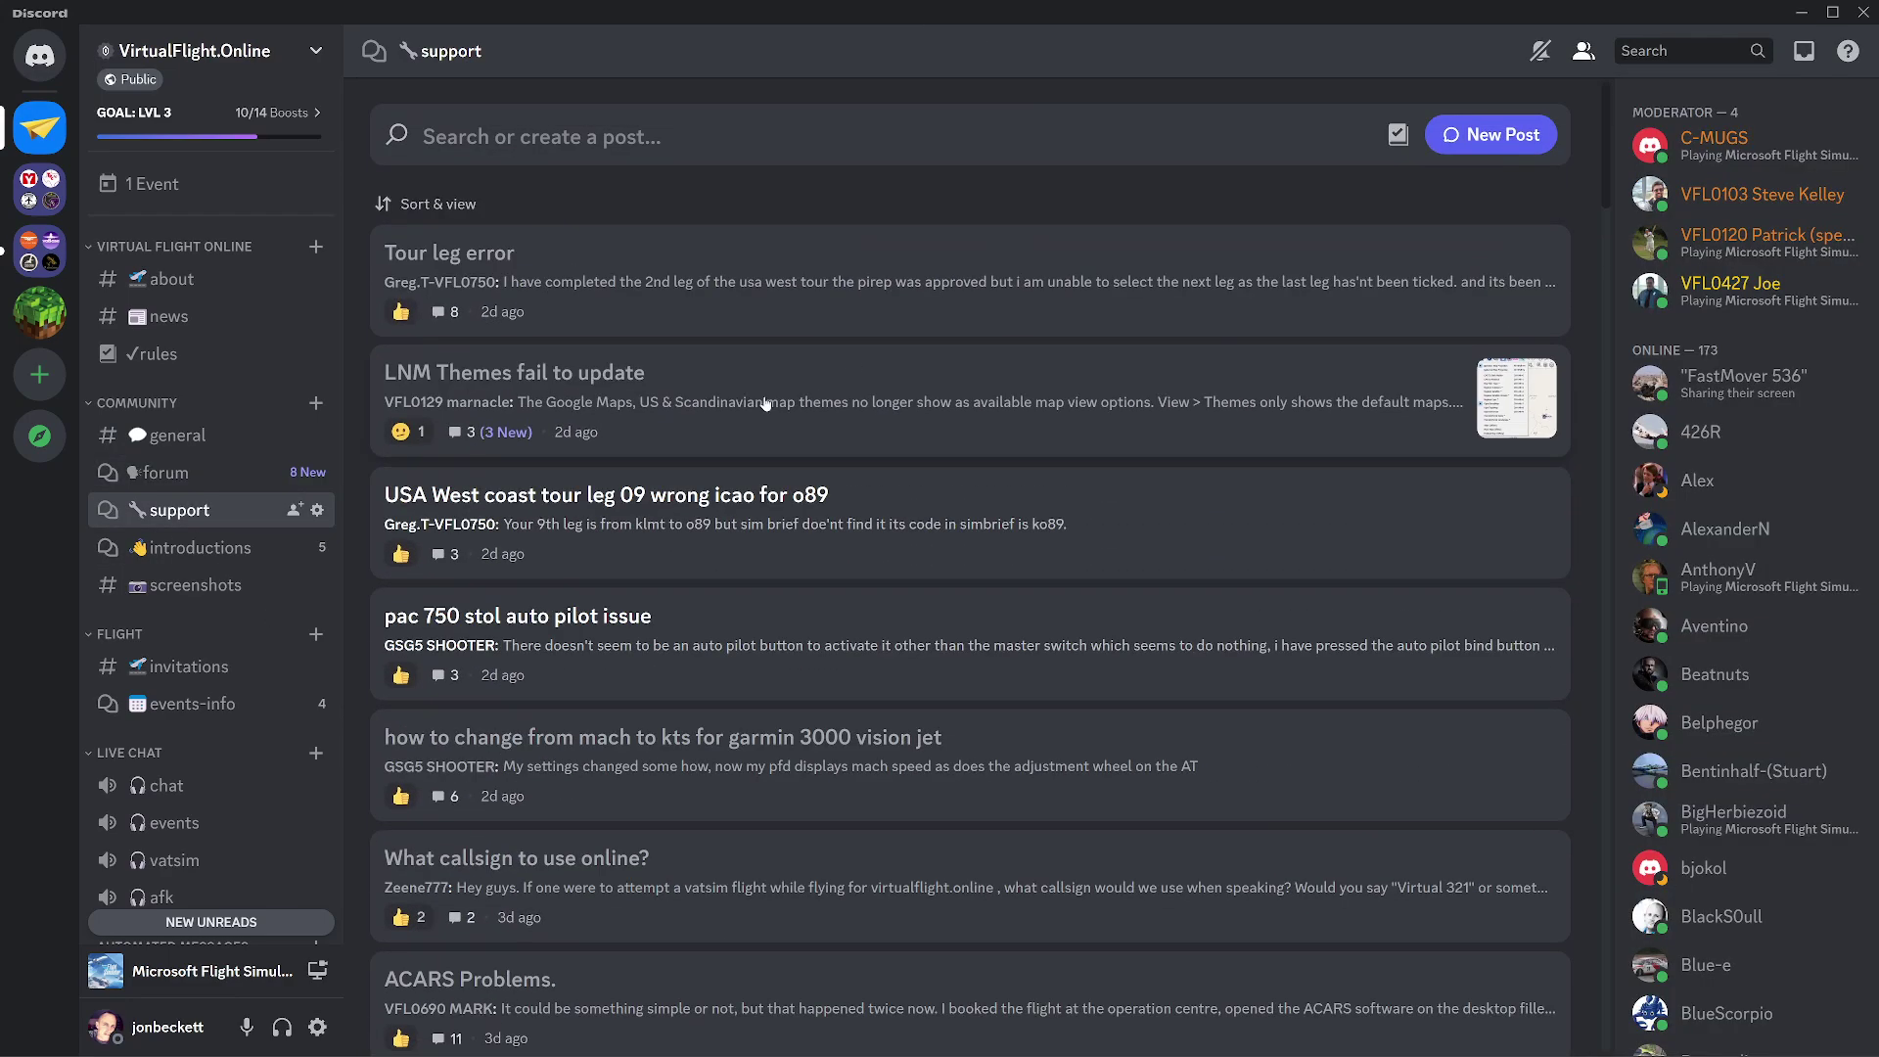
{"action": "left_click", "coordinate": [259, 548]}
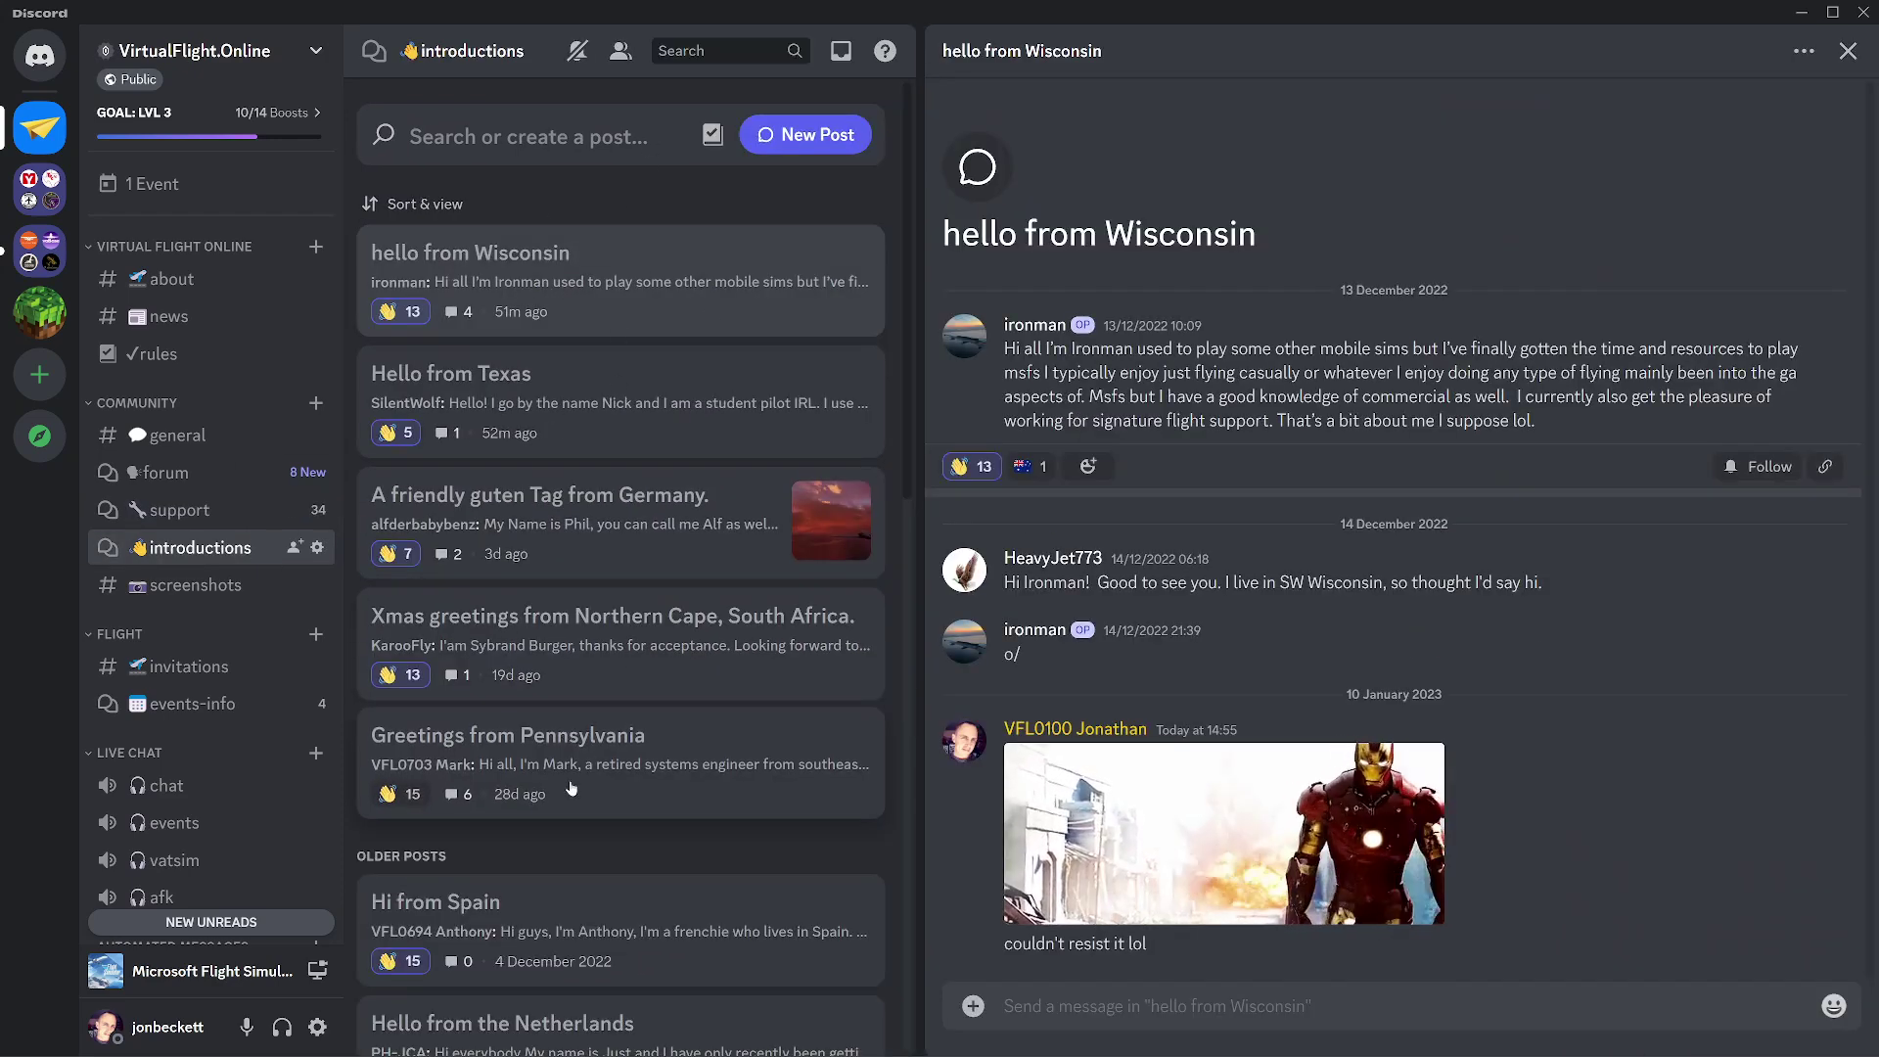
{"action": "left_click", "coordinate": [191, 584]}
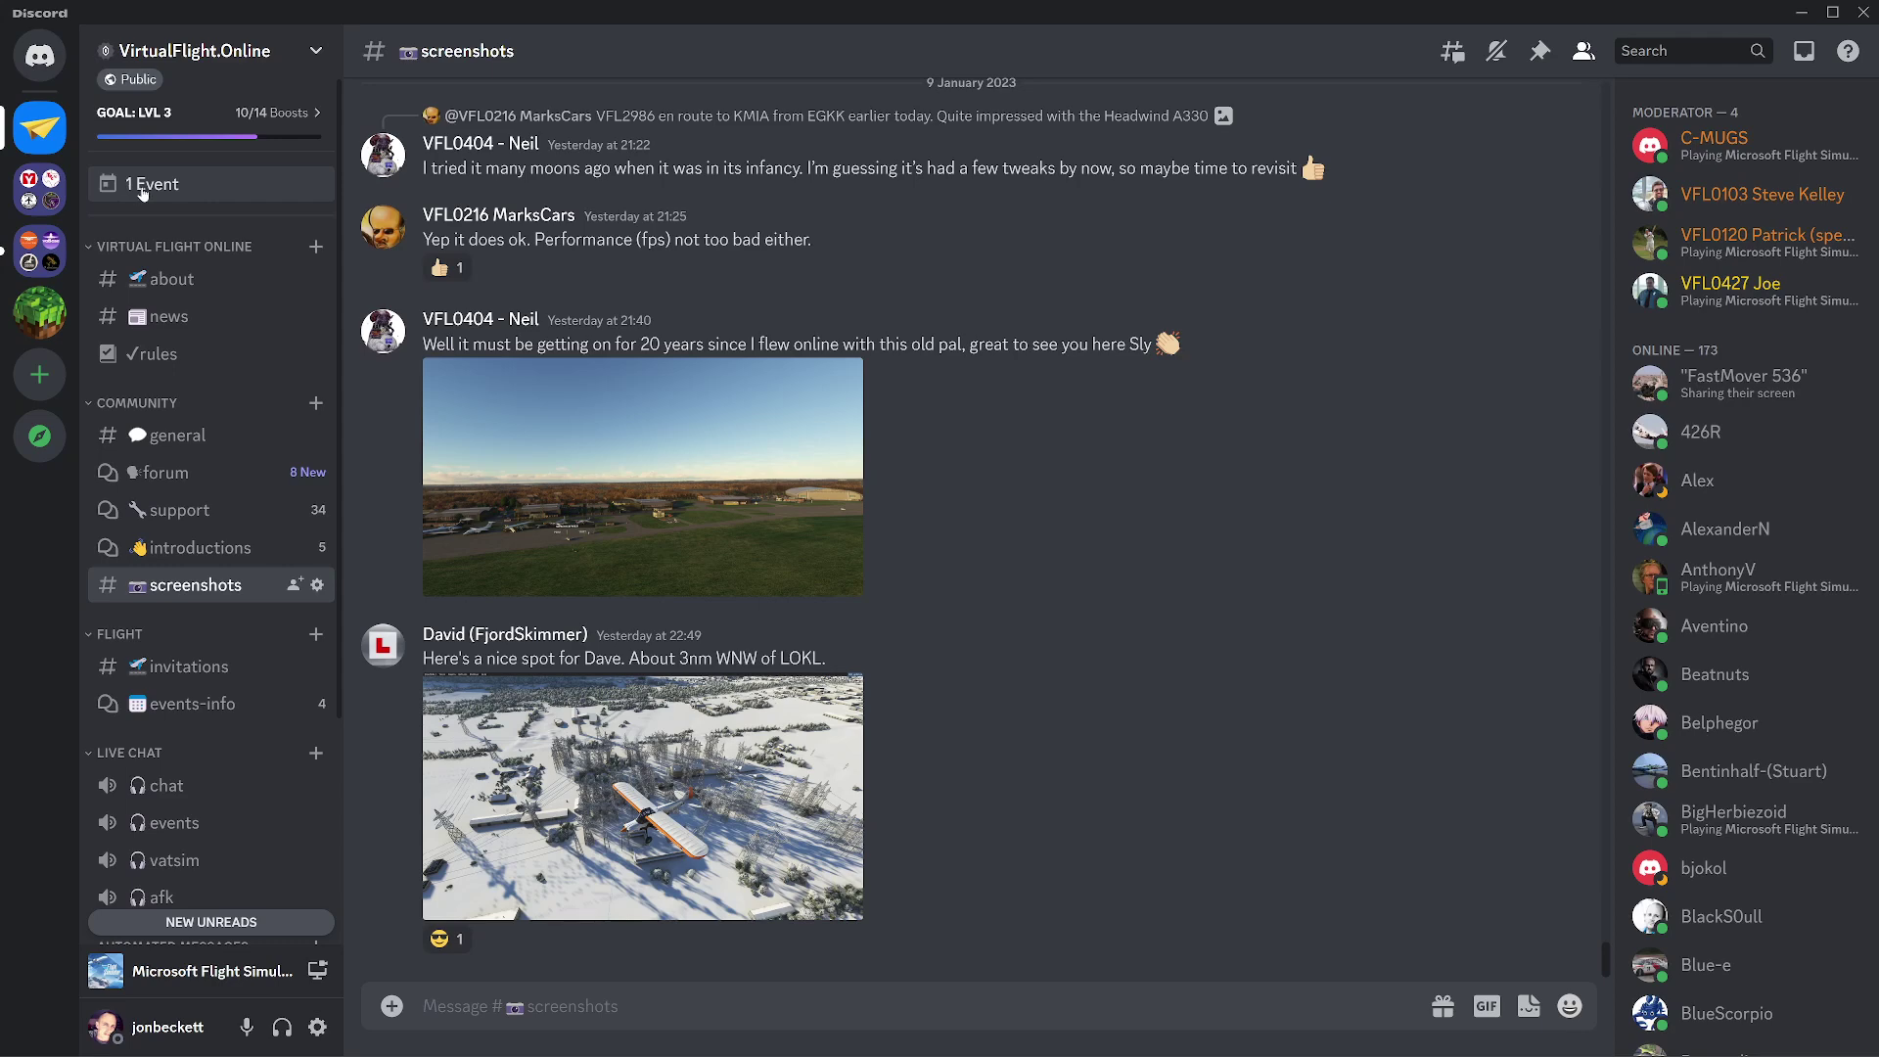
- Open the server's Coast to Coast East to West Across England event, read its details and mark it as Interested
{"action": "left_click", "coordinate": [143, 191]}
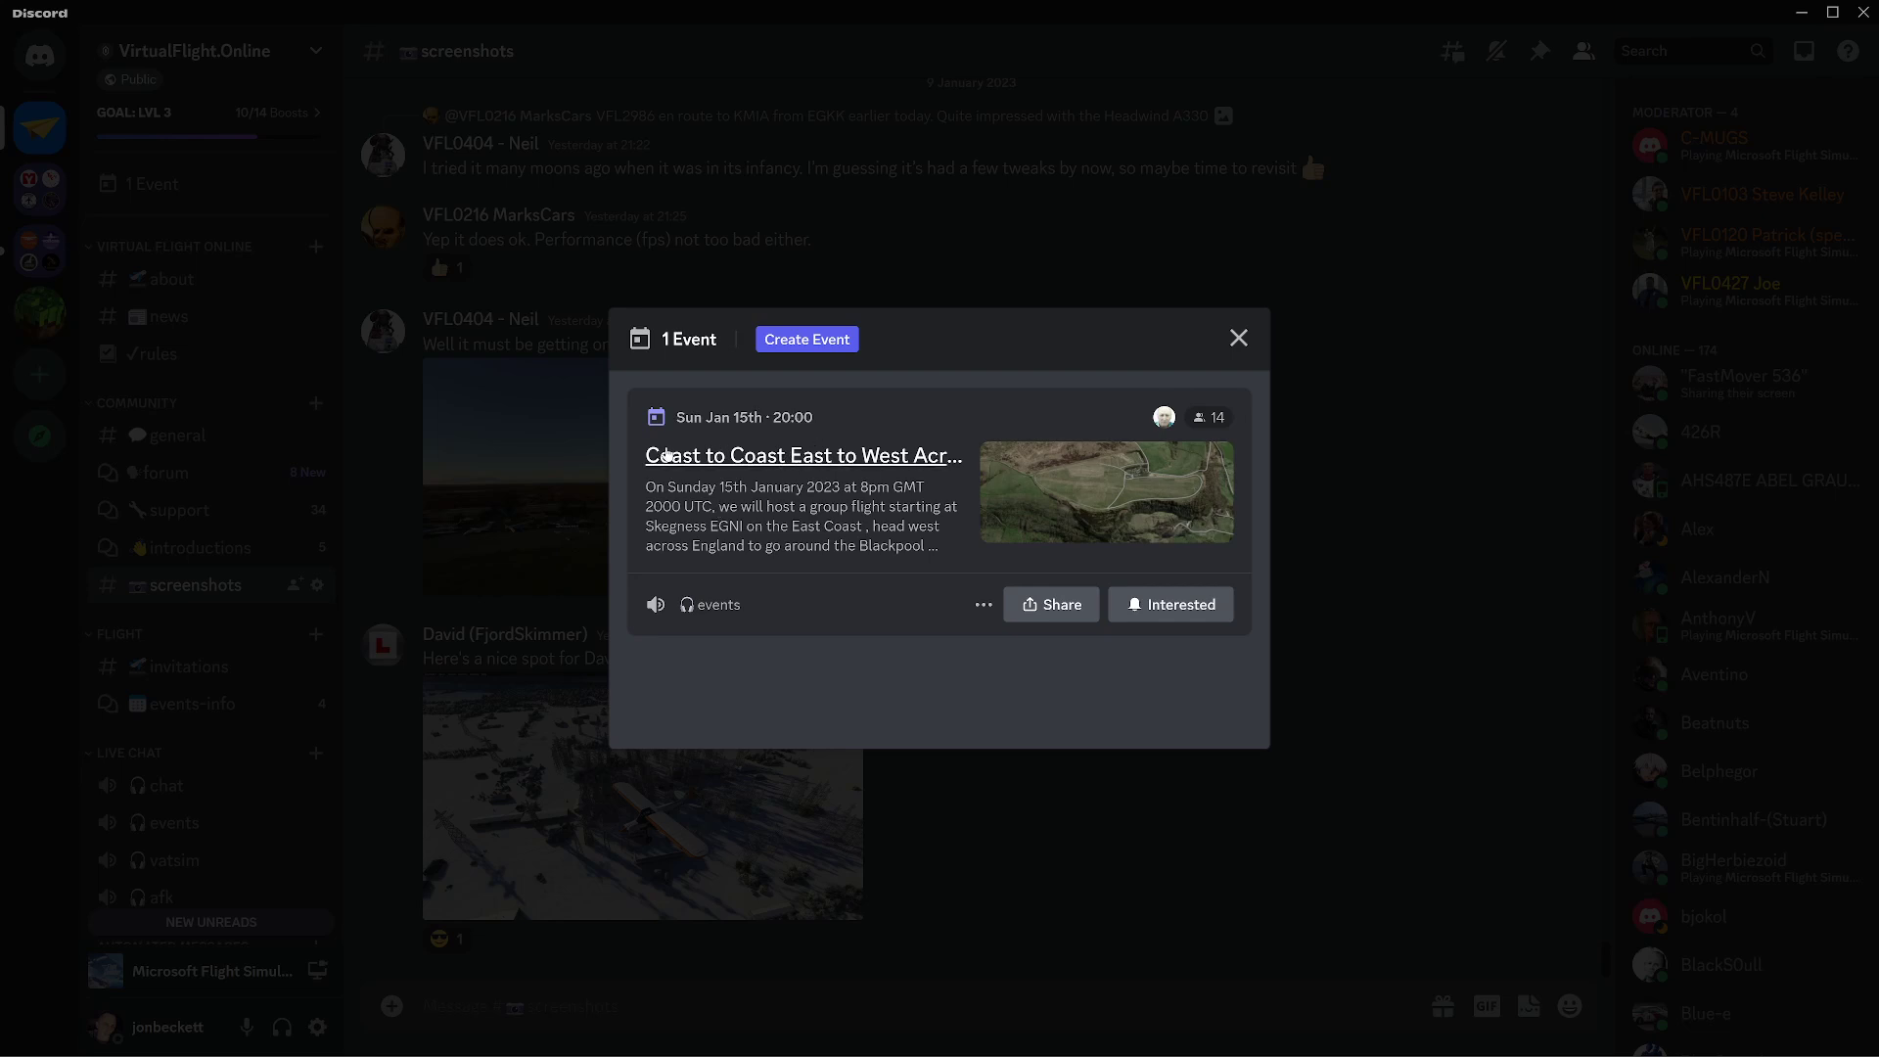
{"action": "left_click", "coordinate": [704, 455]}
{"action": "scroll", "coordinate": [847, 480], "scroll_direction": "down", "scroll_amount": 5}
{"action": "scroll", "coordinate": [837, 501], "scroll_direction": "up", "scroll_amount": 3}
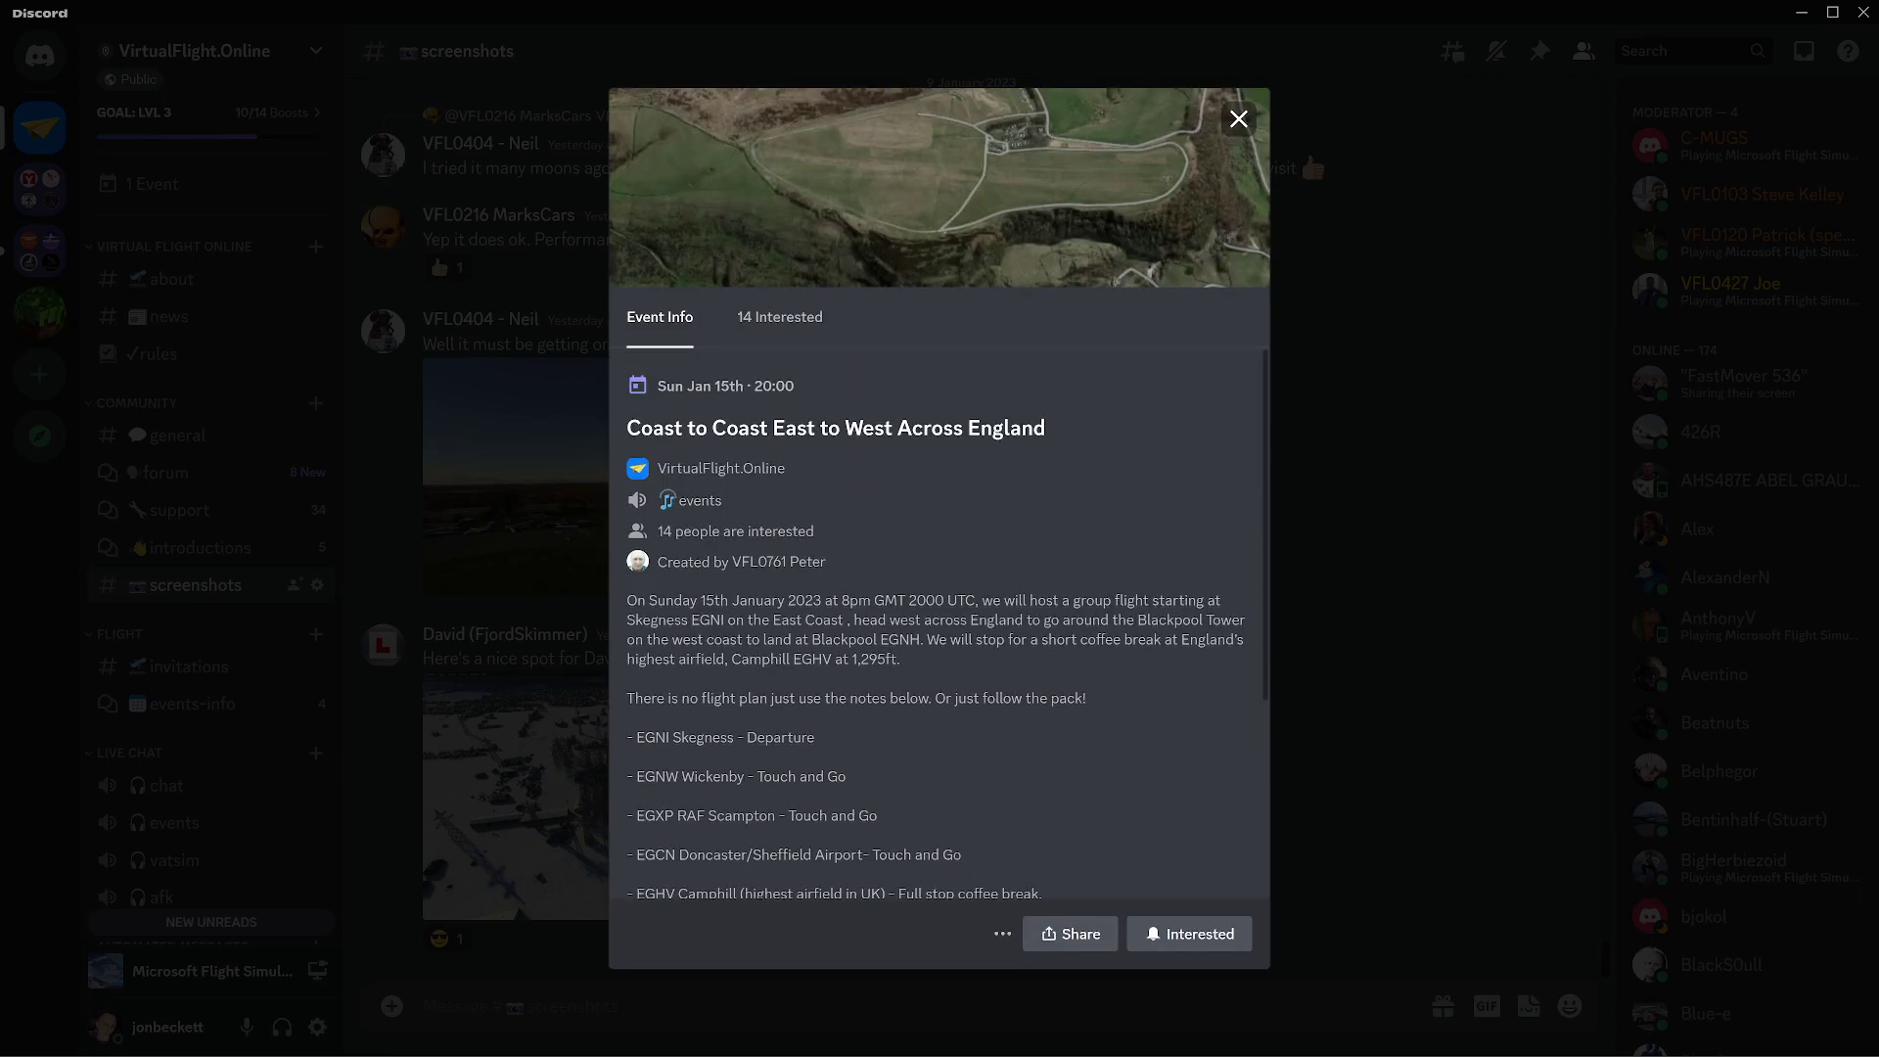
{"action": "scroll", "coordinate": [842, 695], "scroll_direction": "down", "scroll_amount": 2}
{"action": "double_click", "coordinate": [654, 590]}
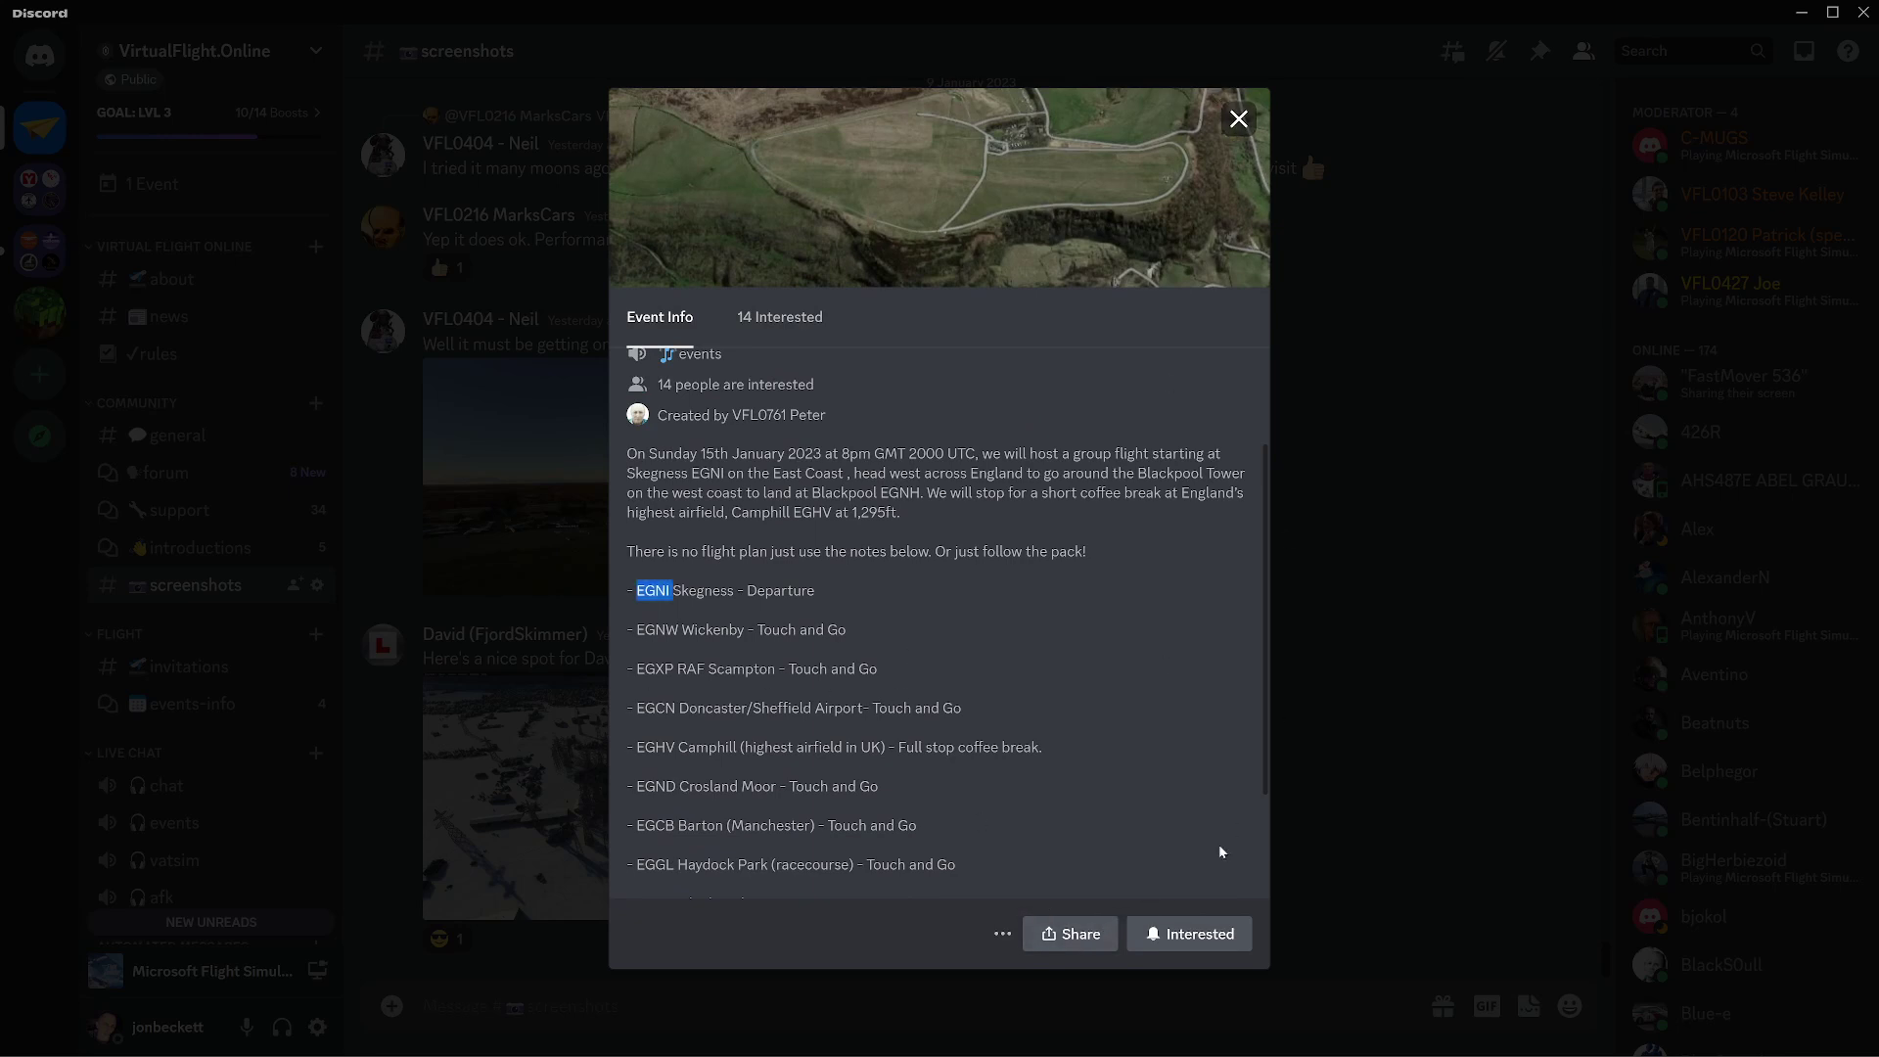
{"action": "left_click", "coordinate": [1184, 936]}
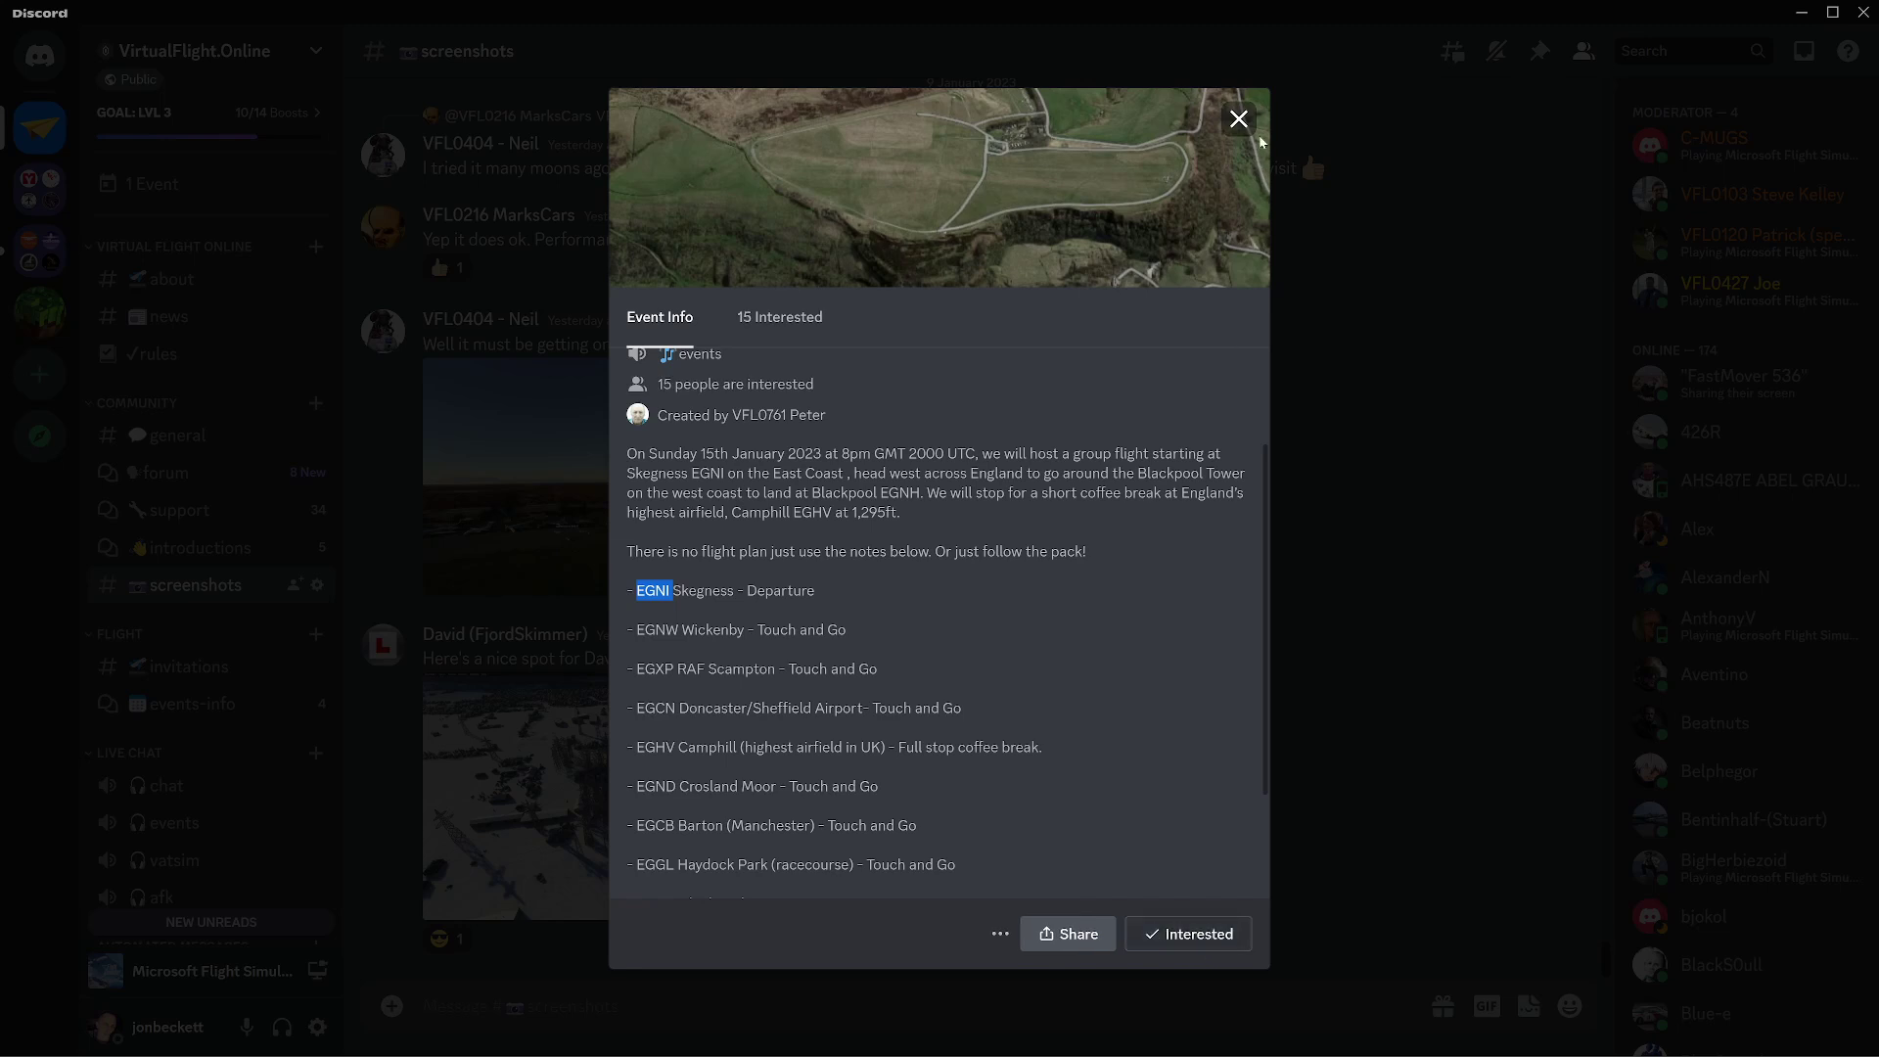
- Look through the list of members interested in the event, and close the event windows
{"action": "scroll", "coordinate": [729, 497], "scroll_direction": "up", "scroll_amount": 3}
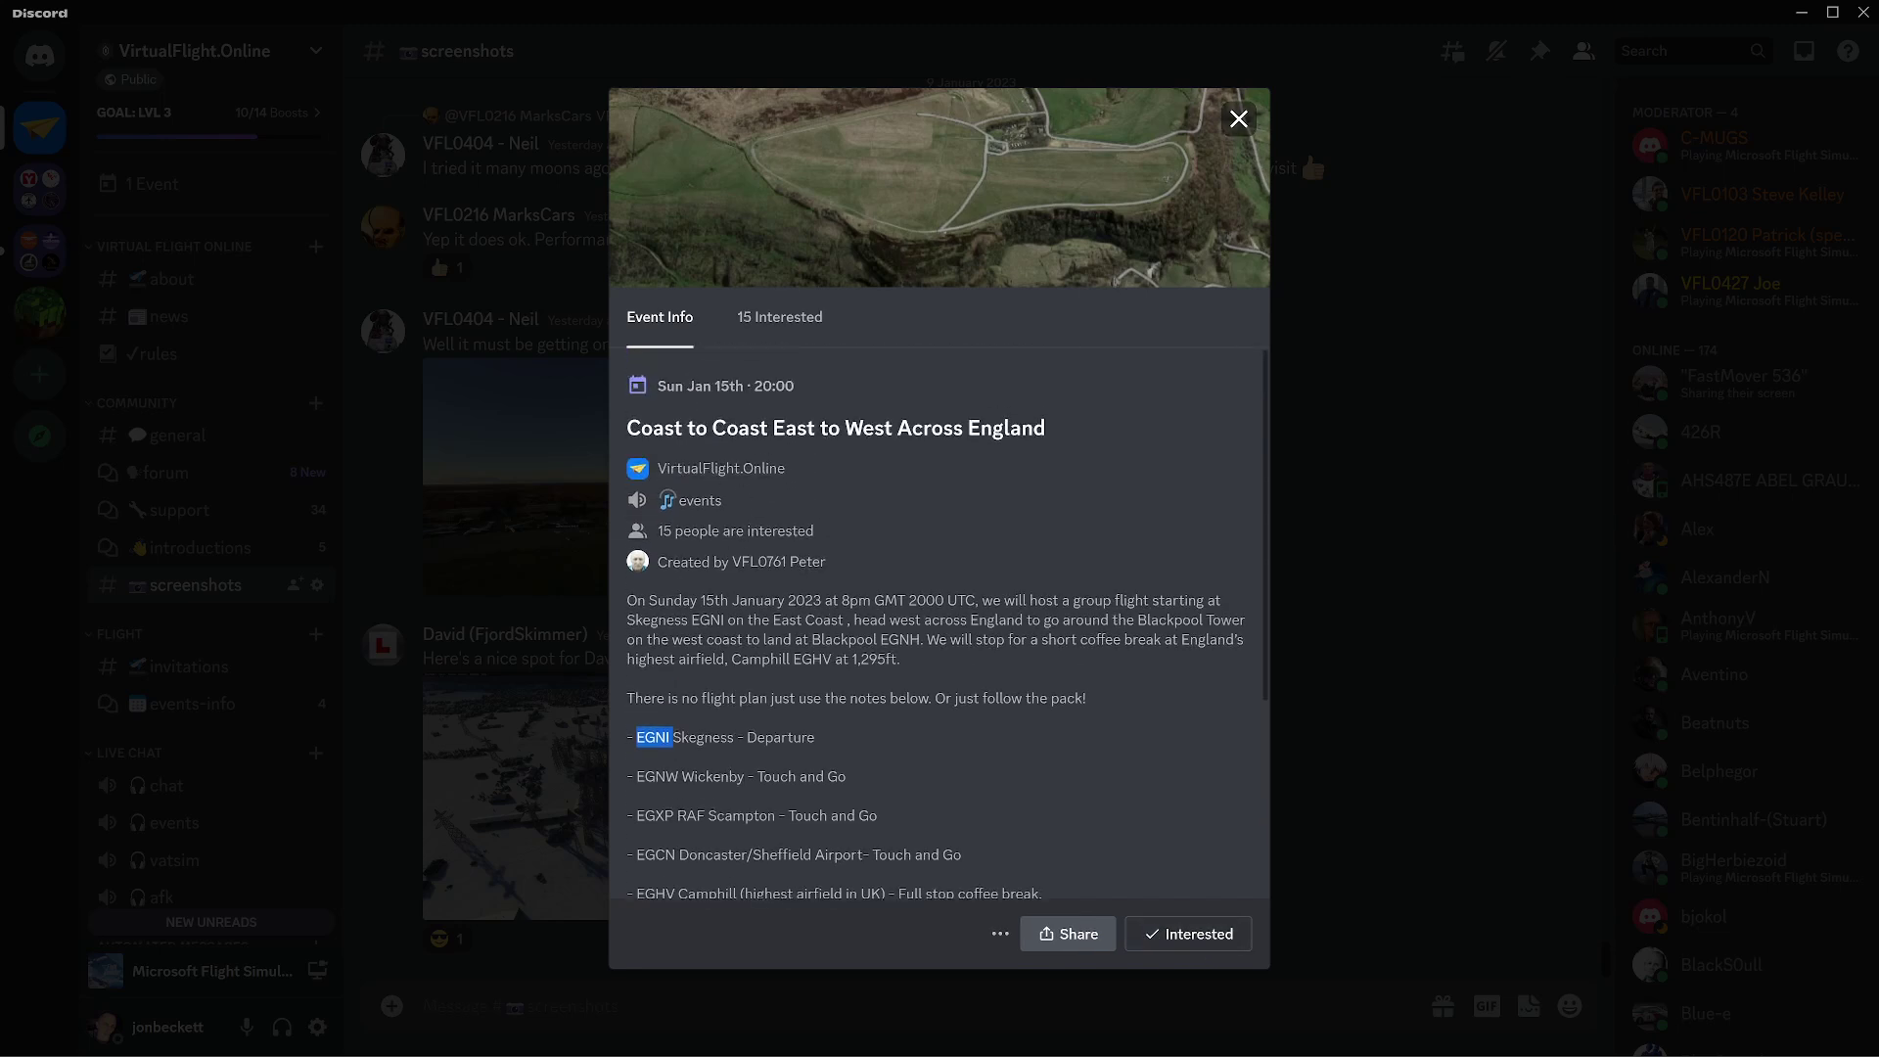
{"action": "left_click", "coordinate": [695, 532]}
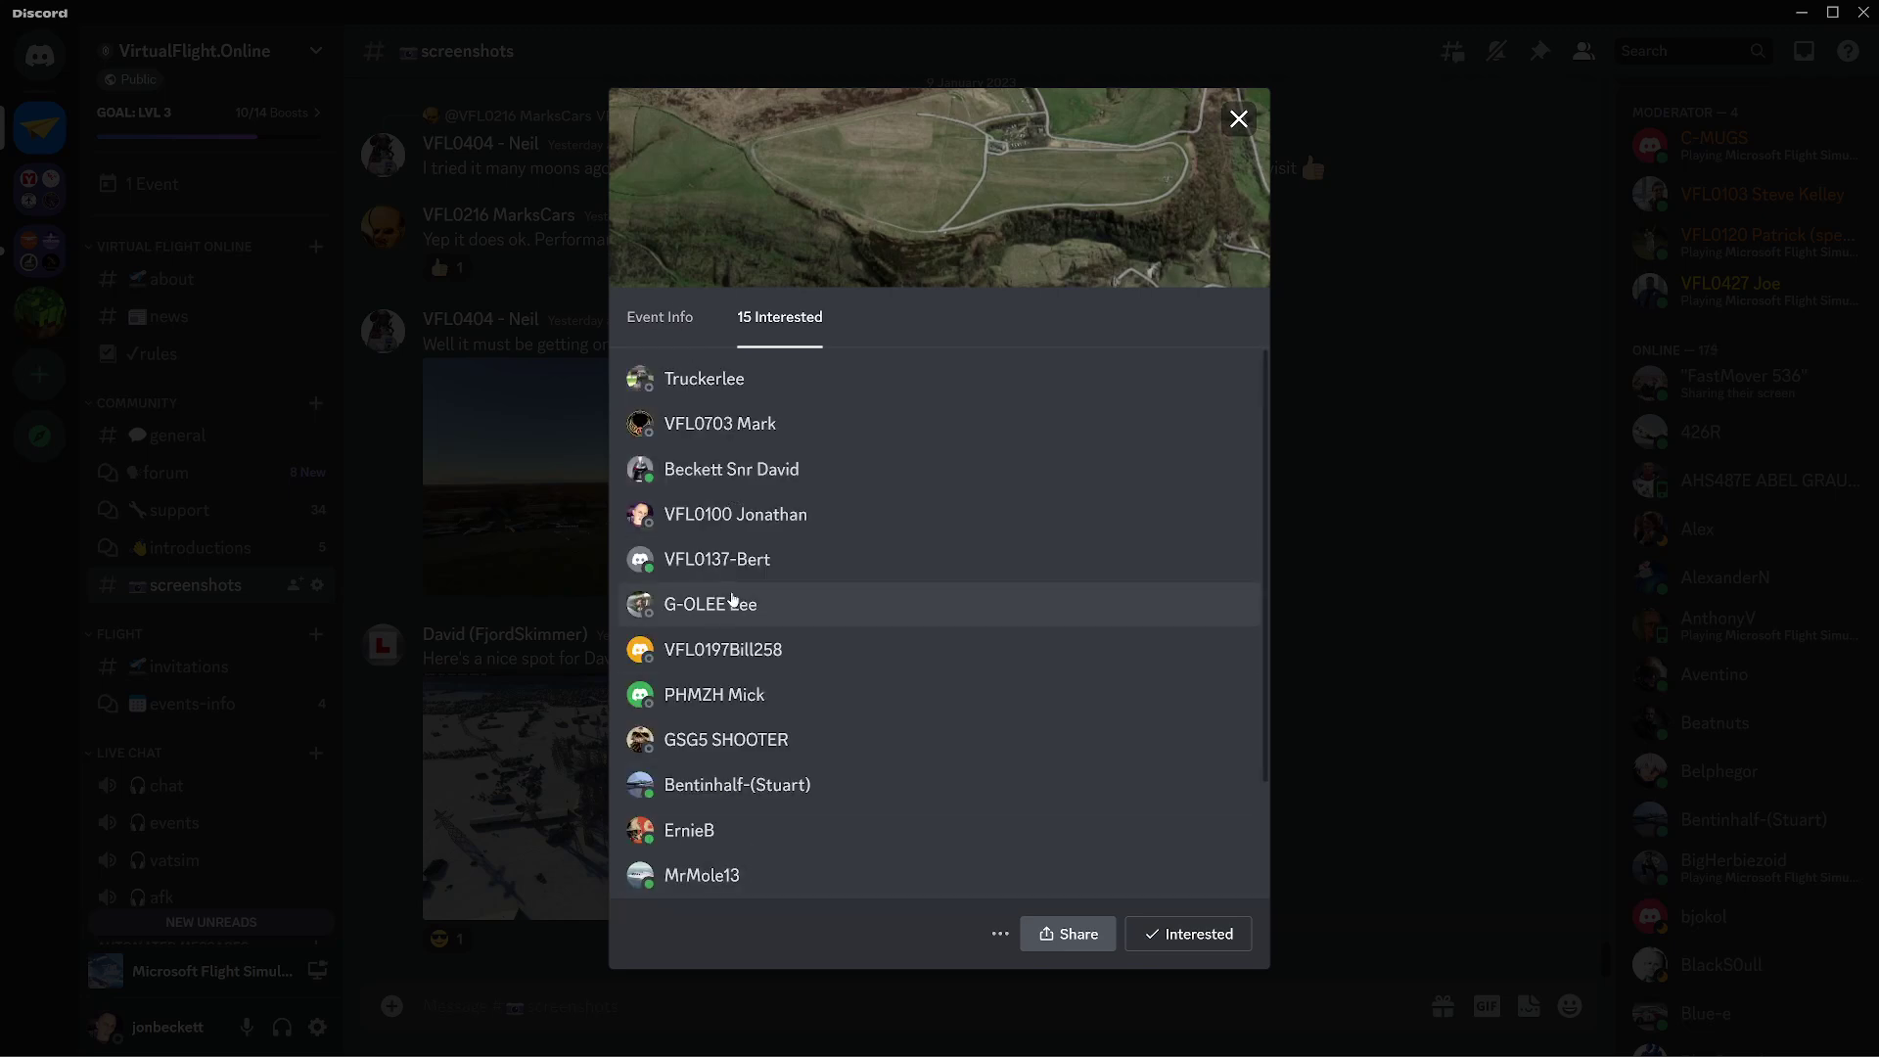
{"action": "scroll", "coordinate": [763, 617], "scroll_direction": "down", "scroll_amount": 3}
{"action": "scroll", "coordinate": [734, 634], "scroll_direction": "up", "scroll_amount": 3}
{"action": "left_click", "coordinate": [1238, 118]}
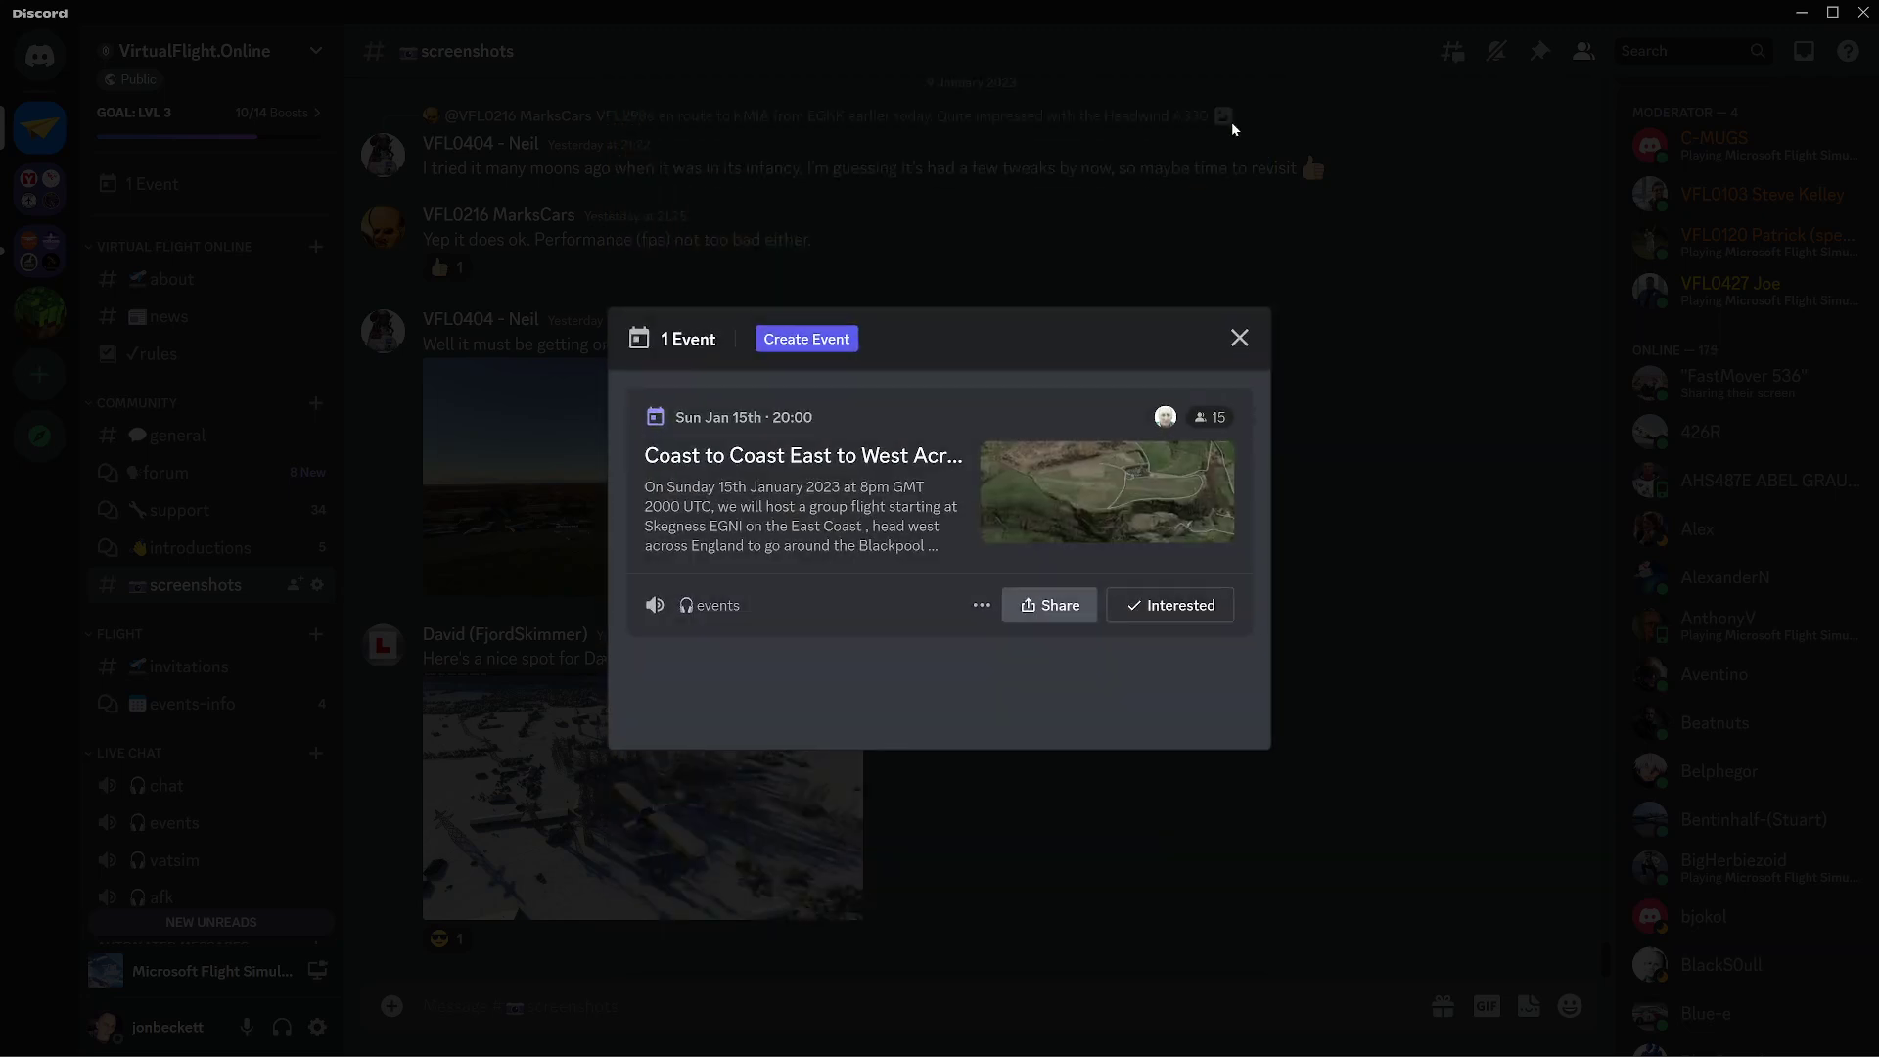
{"action": "left_click", "coordinate": [1238, 337]}
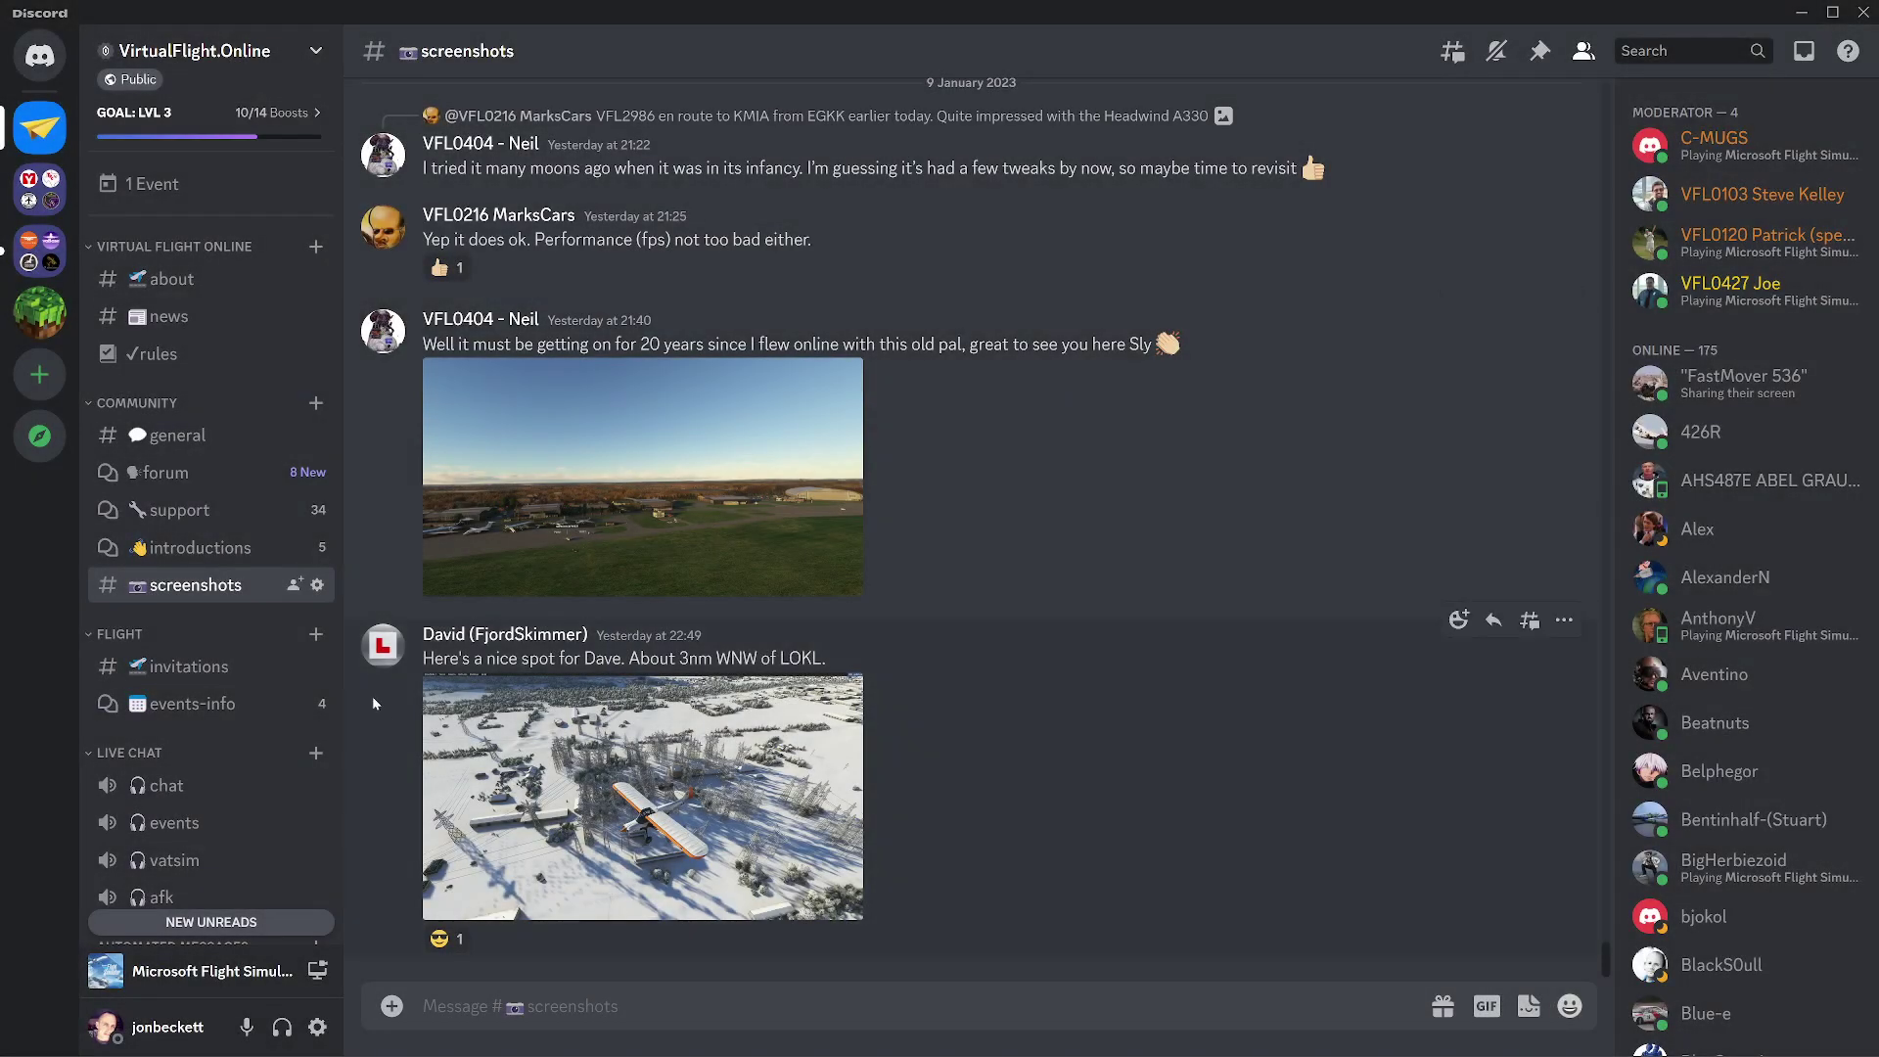
- Open the 2023-01-15 United Kingdom Coast to Coast post in the events-info channel and read its flight details
{"action": "scroll", "coordinate": [244, 607], "scroll_direction": "down", "scroll_amount": 3}
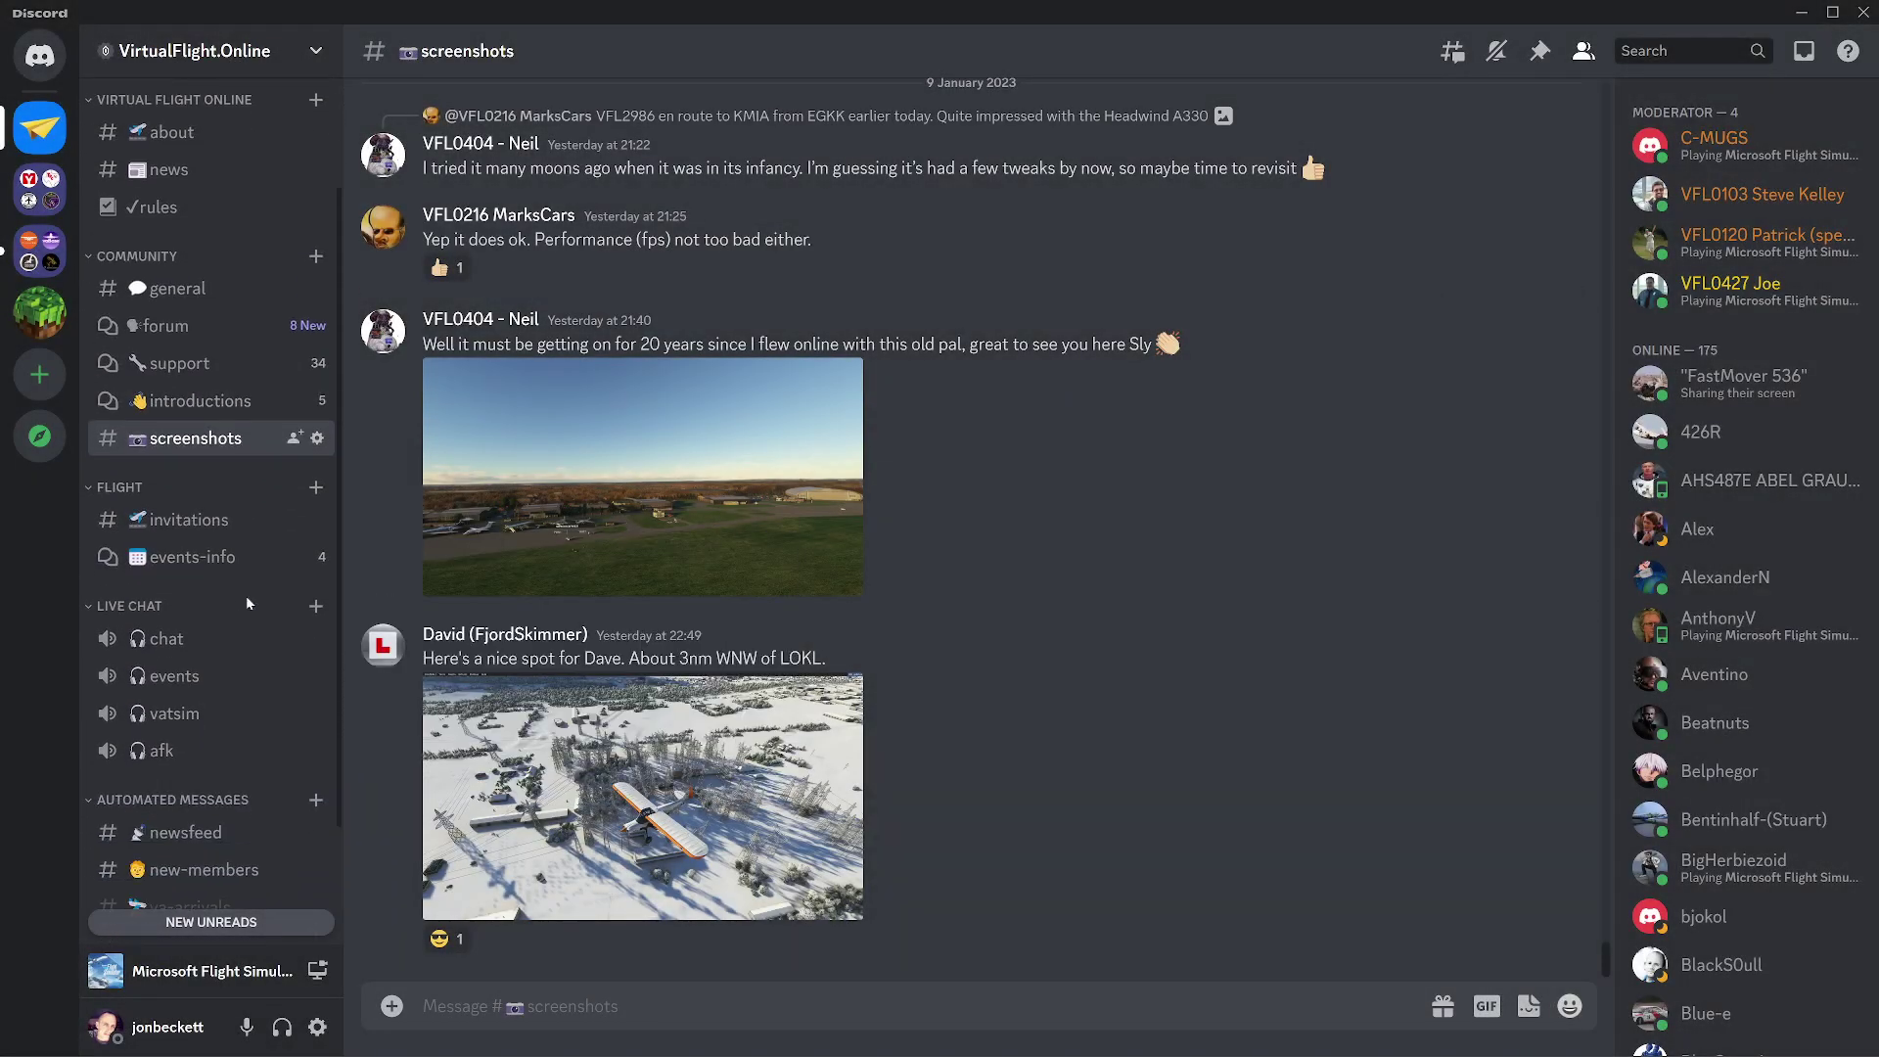
{"action": "mouse_move", "coordinate": [176, 558]}
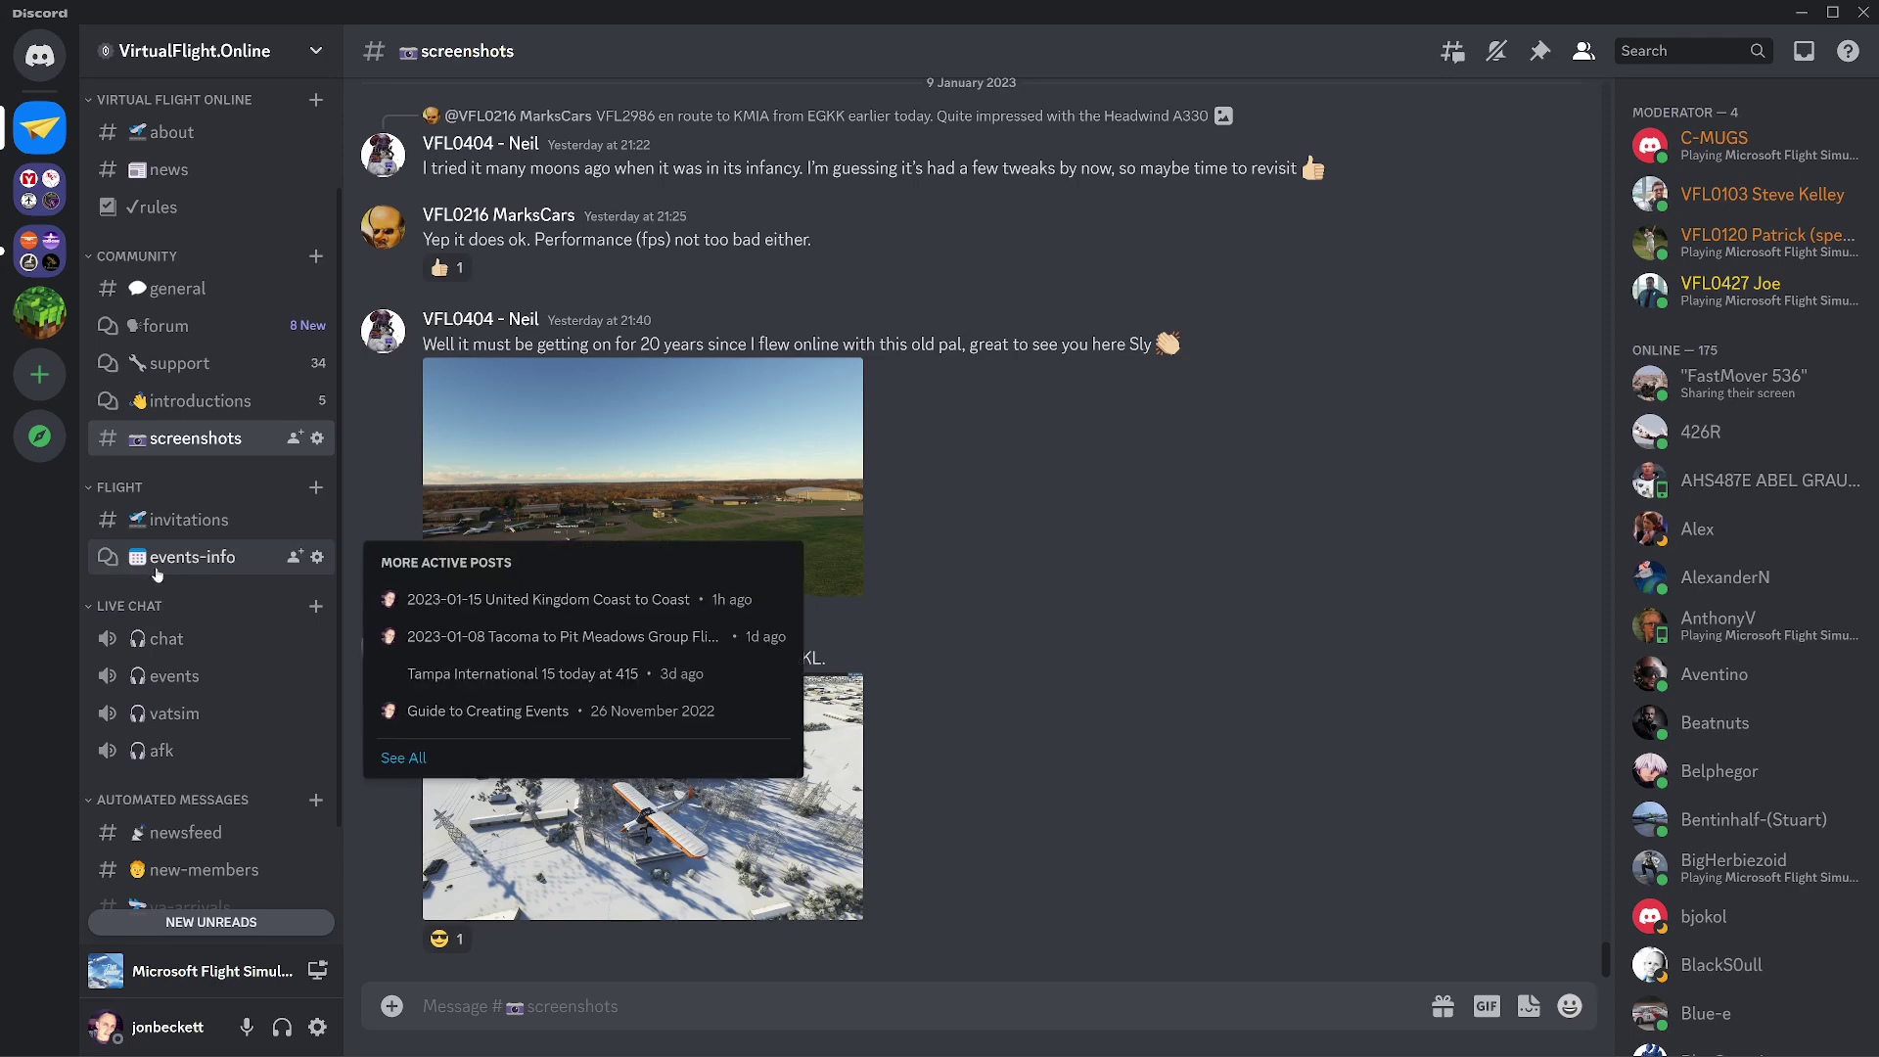
{"action": "left_click", "coordinate": [199, 564]}
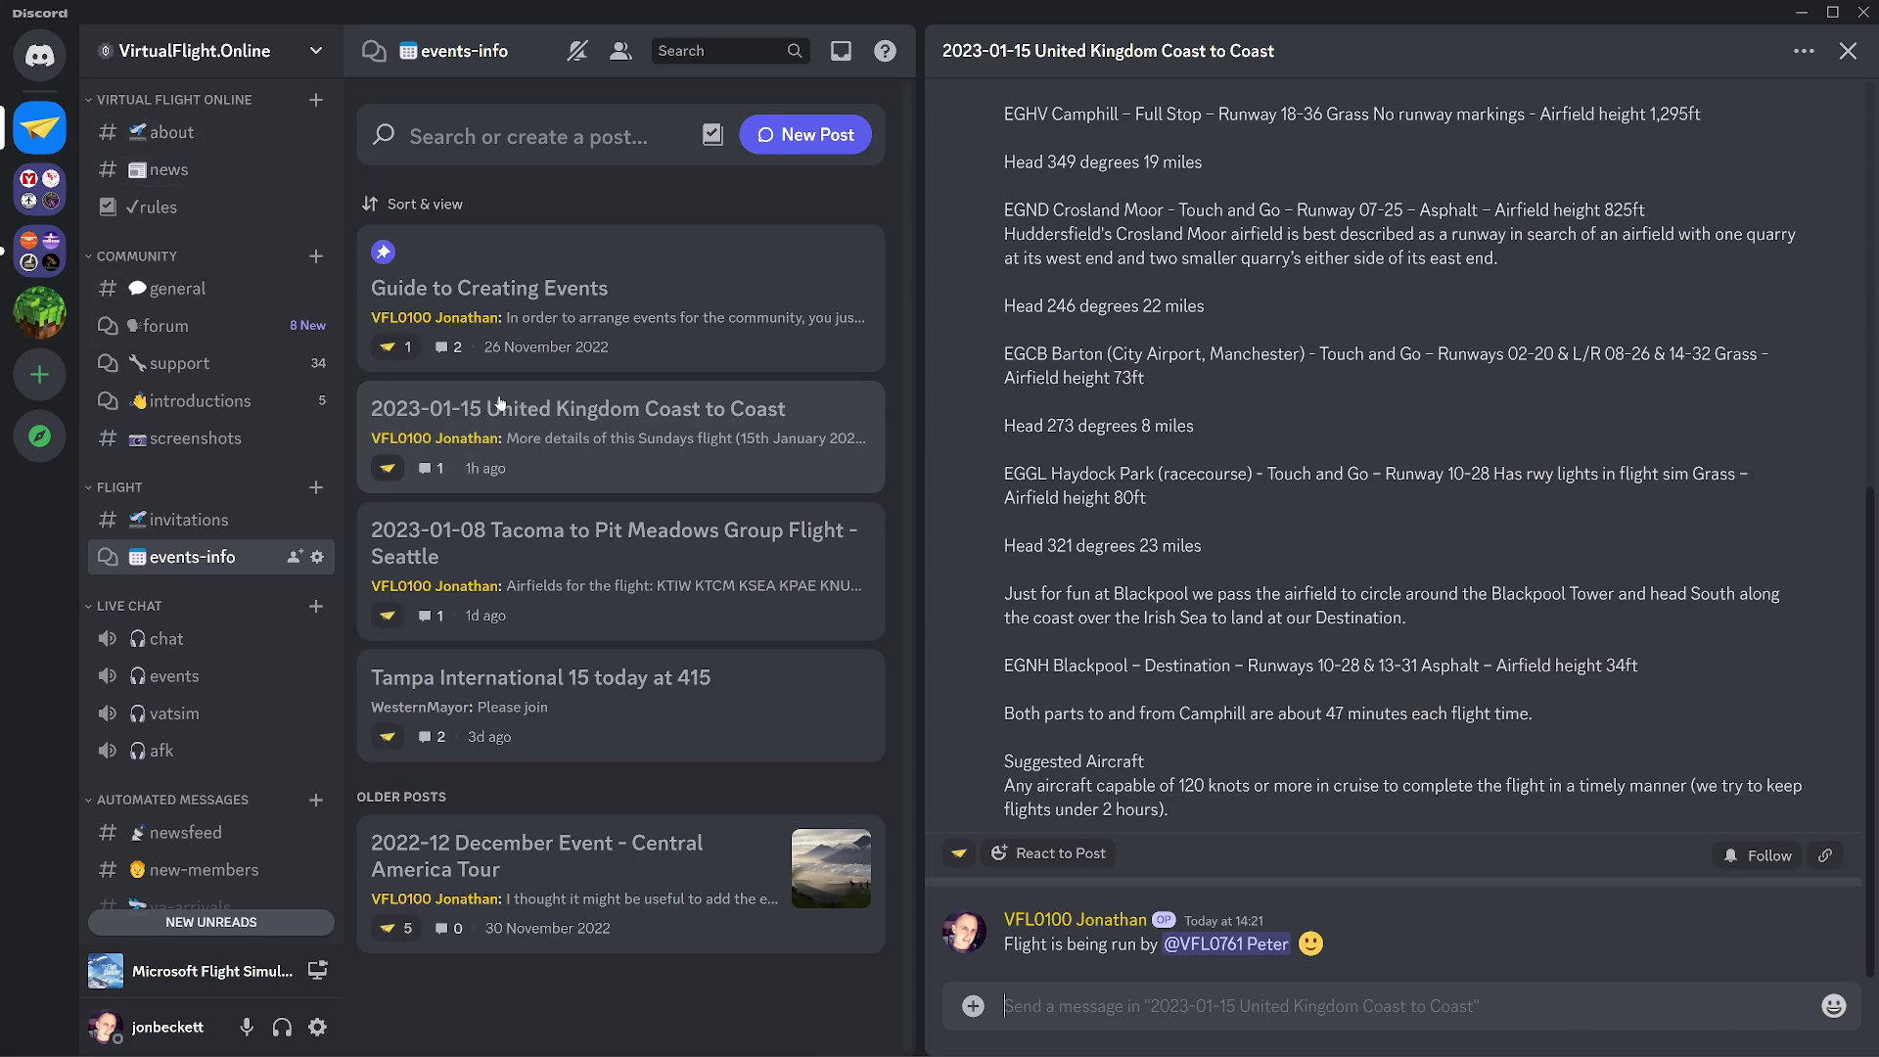
{"action": "scroll", "coordinate": [1125, 313], "scroll_direction": "up", "scroll_amount": 8}
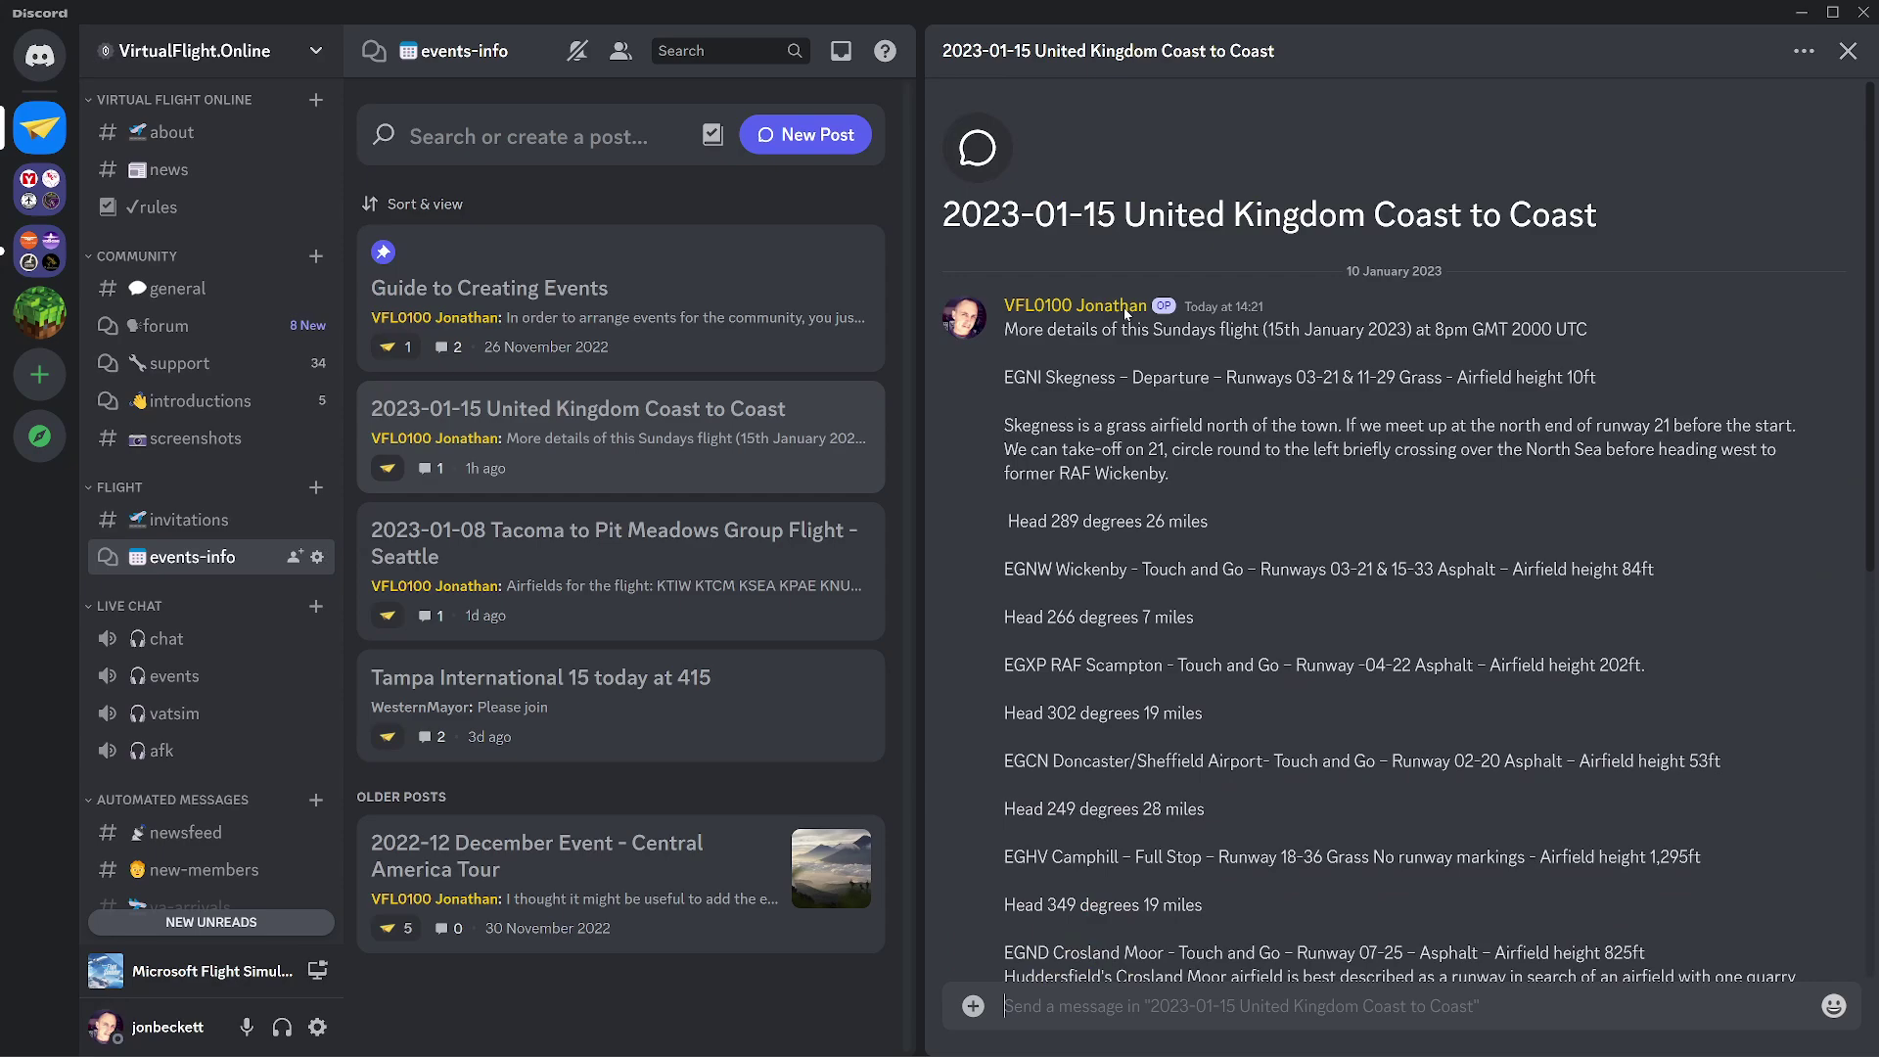
{"action": "scroll", "coordinate": [1174, 489], "scroll_direction": "down", "scroll_amount": 8}
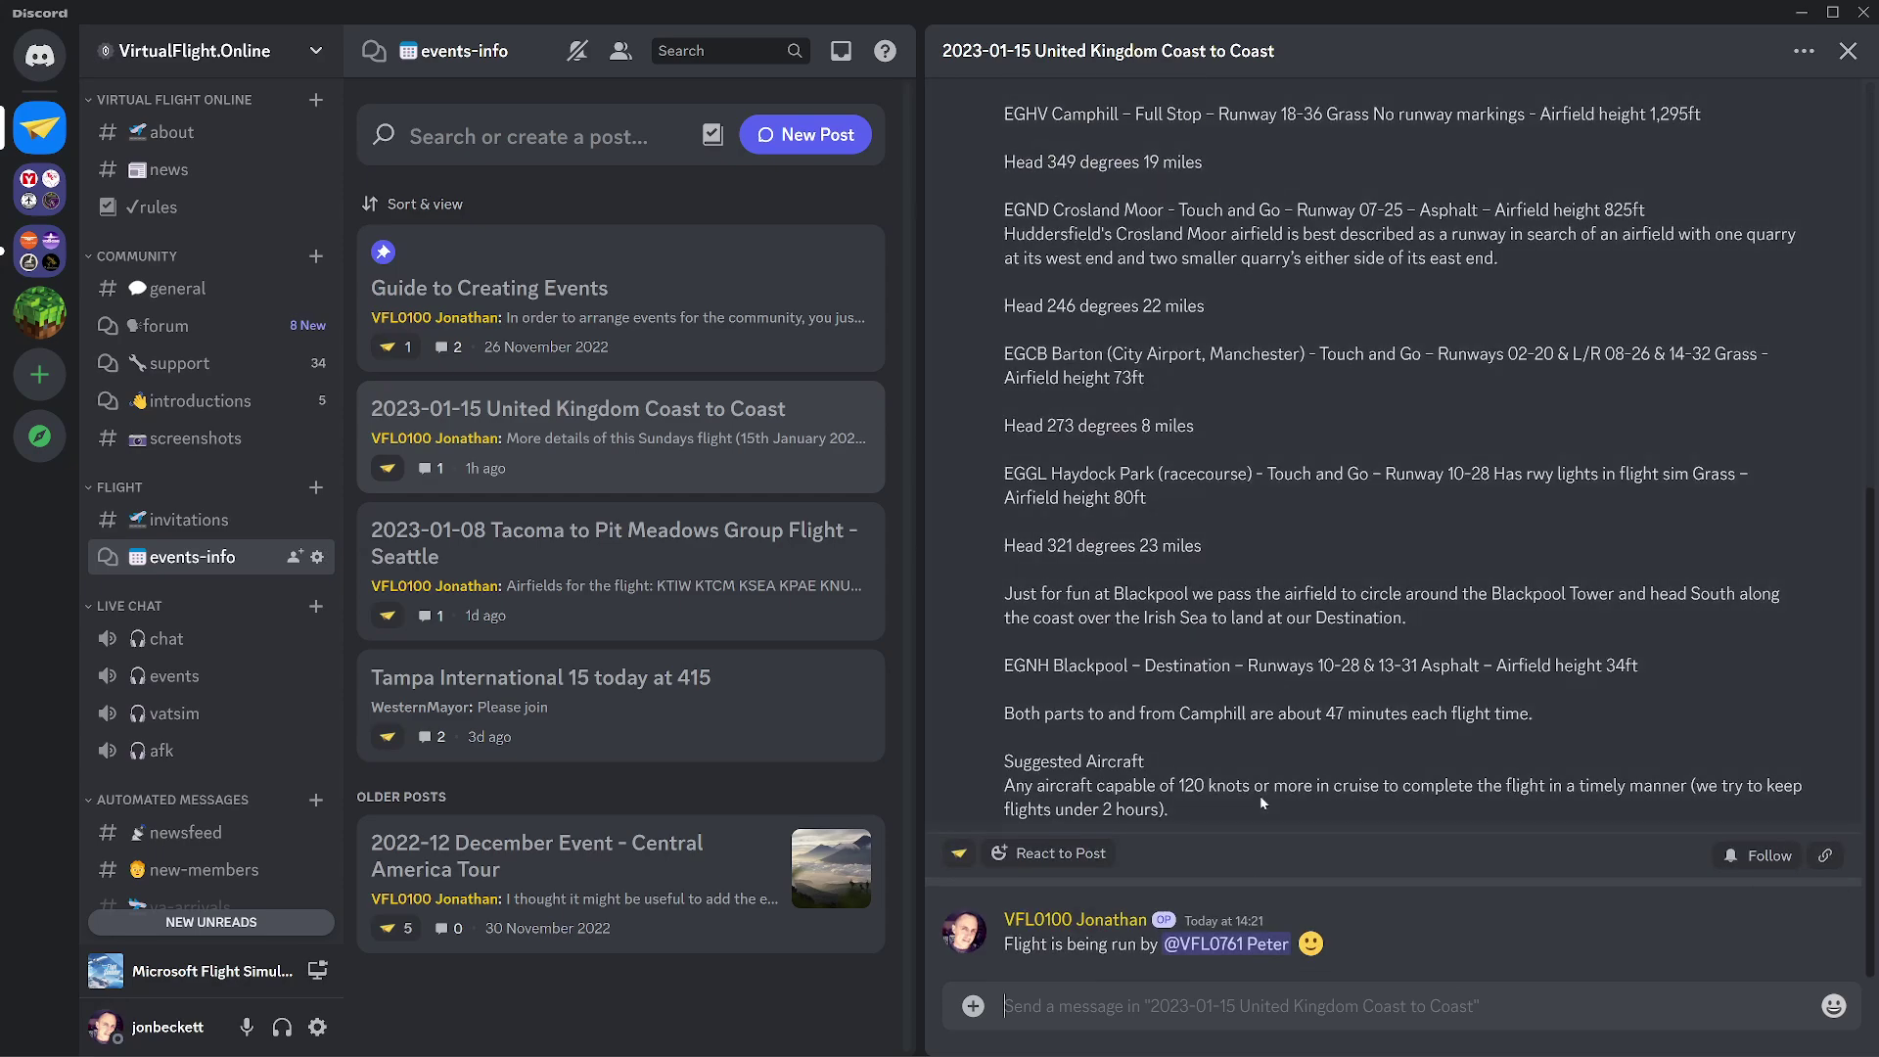
{"action": "scroll", "coordinate": [1288, 497], "scroll_direction": "up", "scroll_amount": 8}
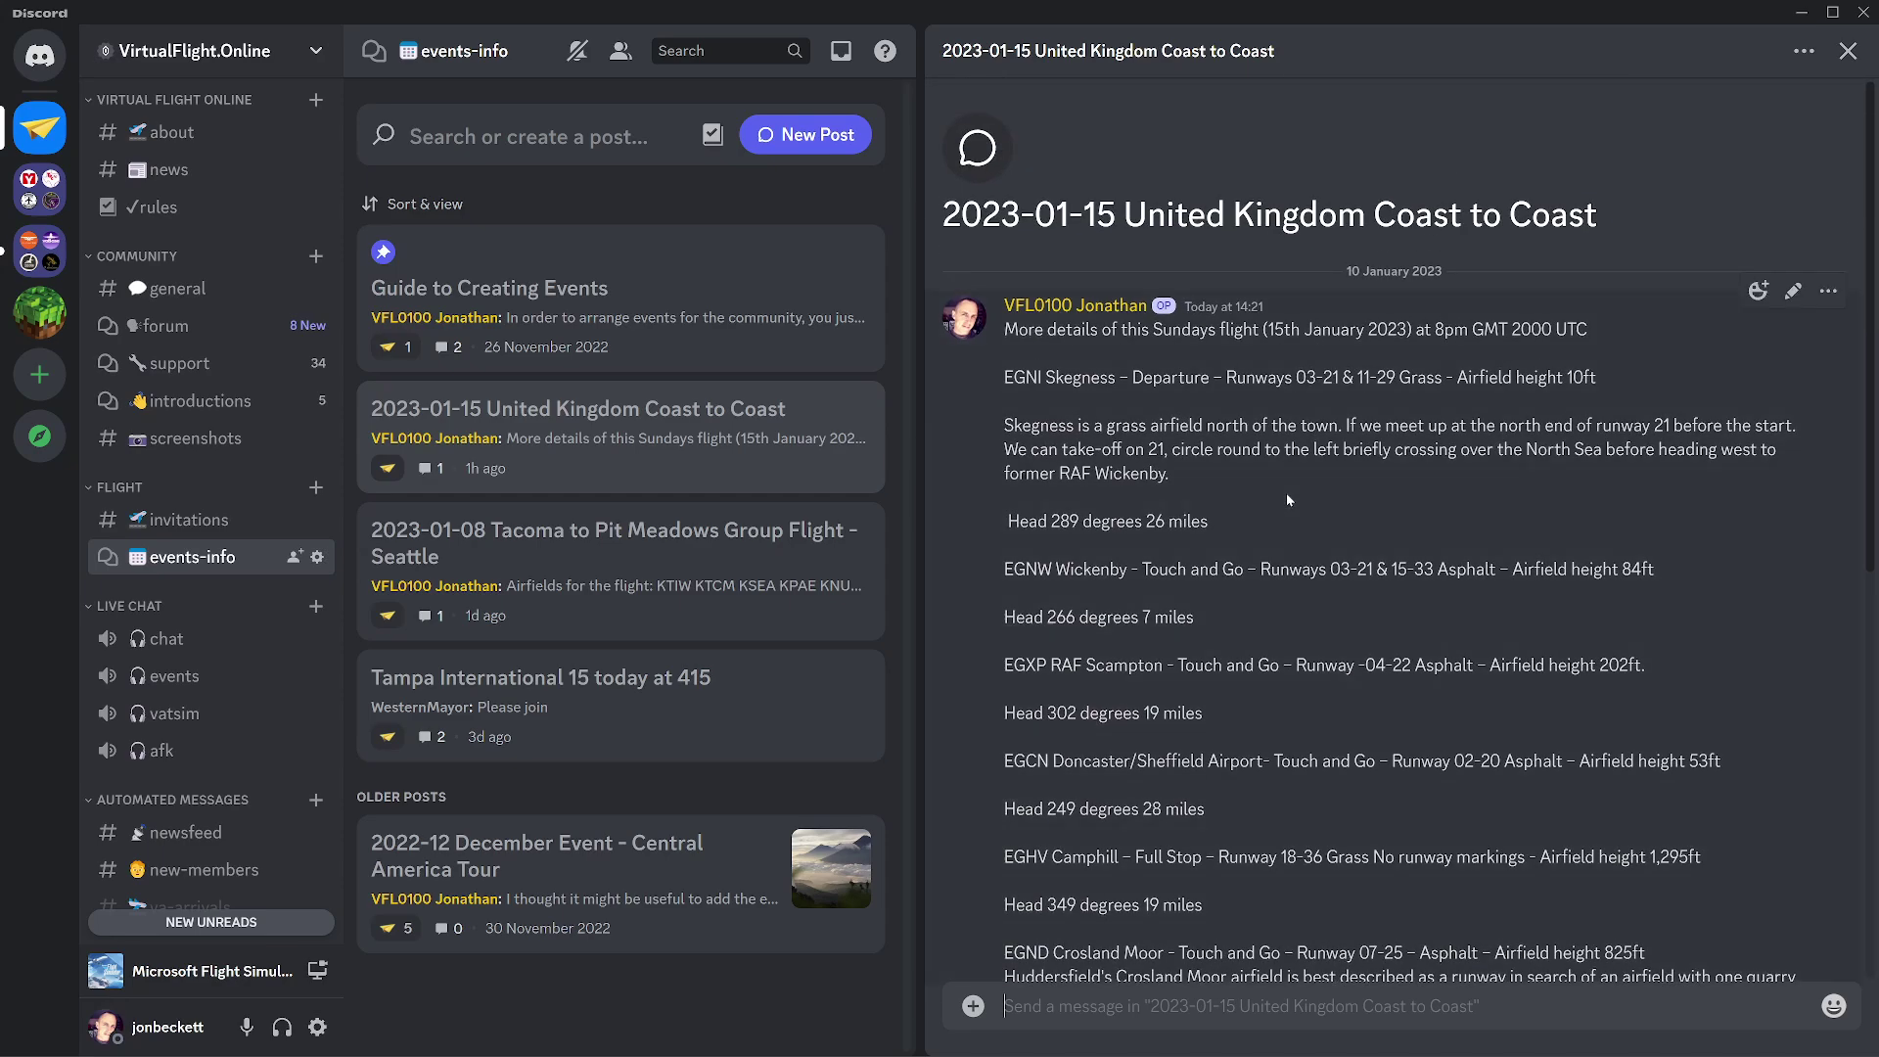
{"action": "scroll", "coordinate": [1284, 501], "scroll_direction": "down", "scroll_amount": 8}
{"action": "scroll", "coordinate": [1273, 499], "scroll_direction": "up", "scroll_amount": 8}
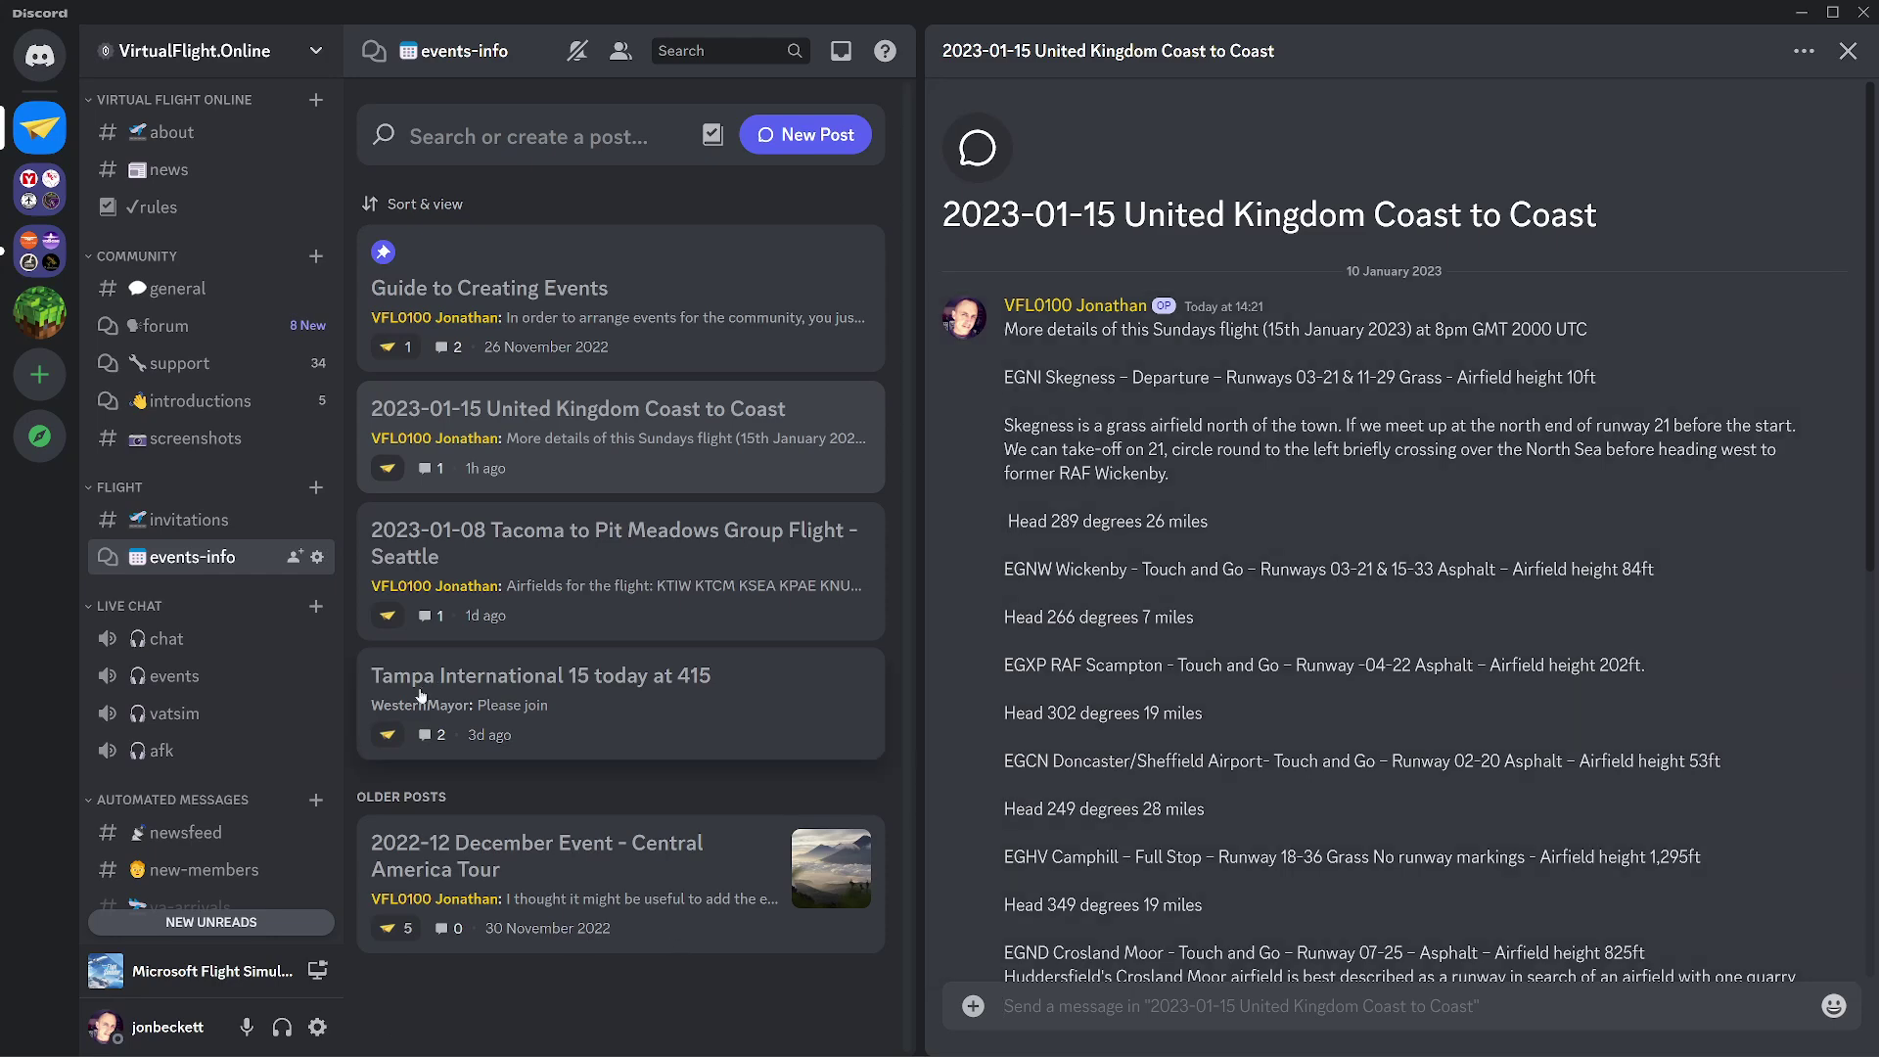
- Join the events voice channel, and mute and unmute the microphone
{"action": "scroll", "coordinate": [207, 552], "scroll_direction": "down", "scroll_amount": 3}
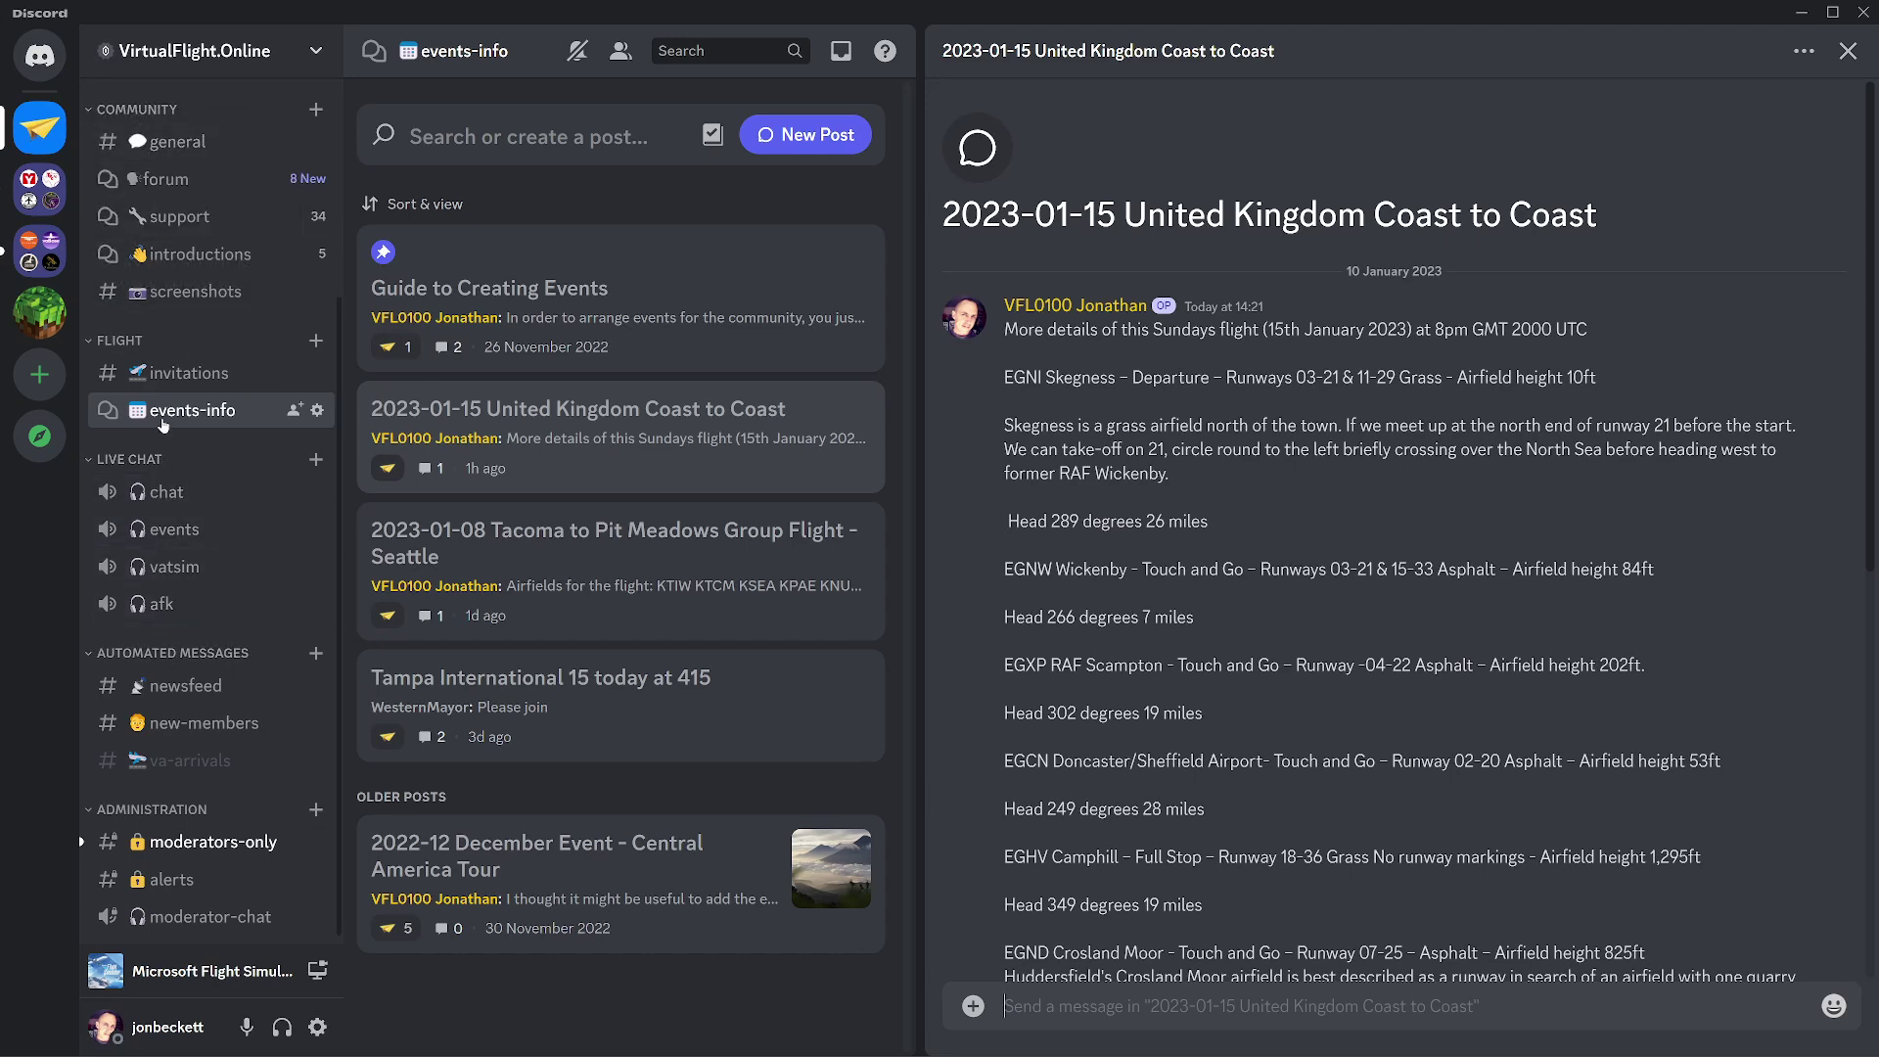
{"action": "left_click", "coordinate": [196, 533]}
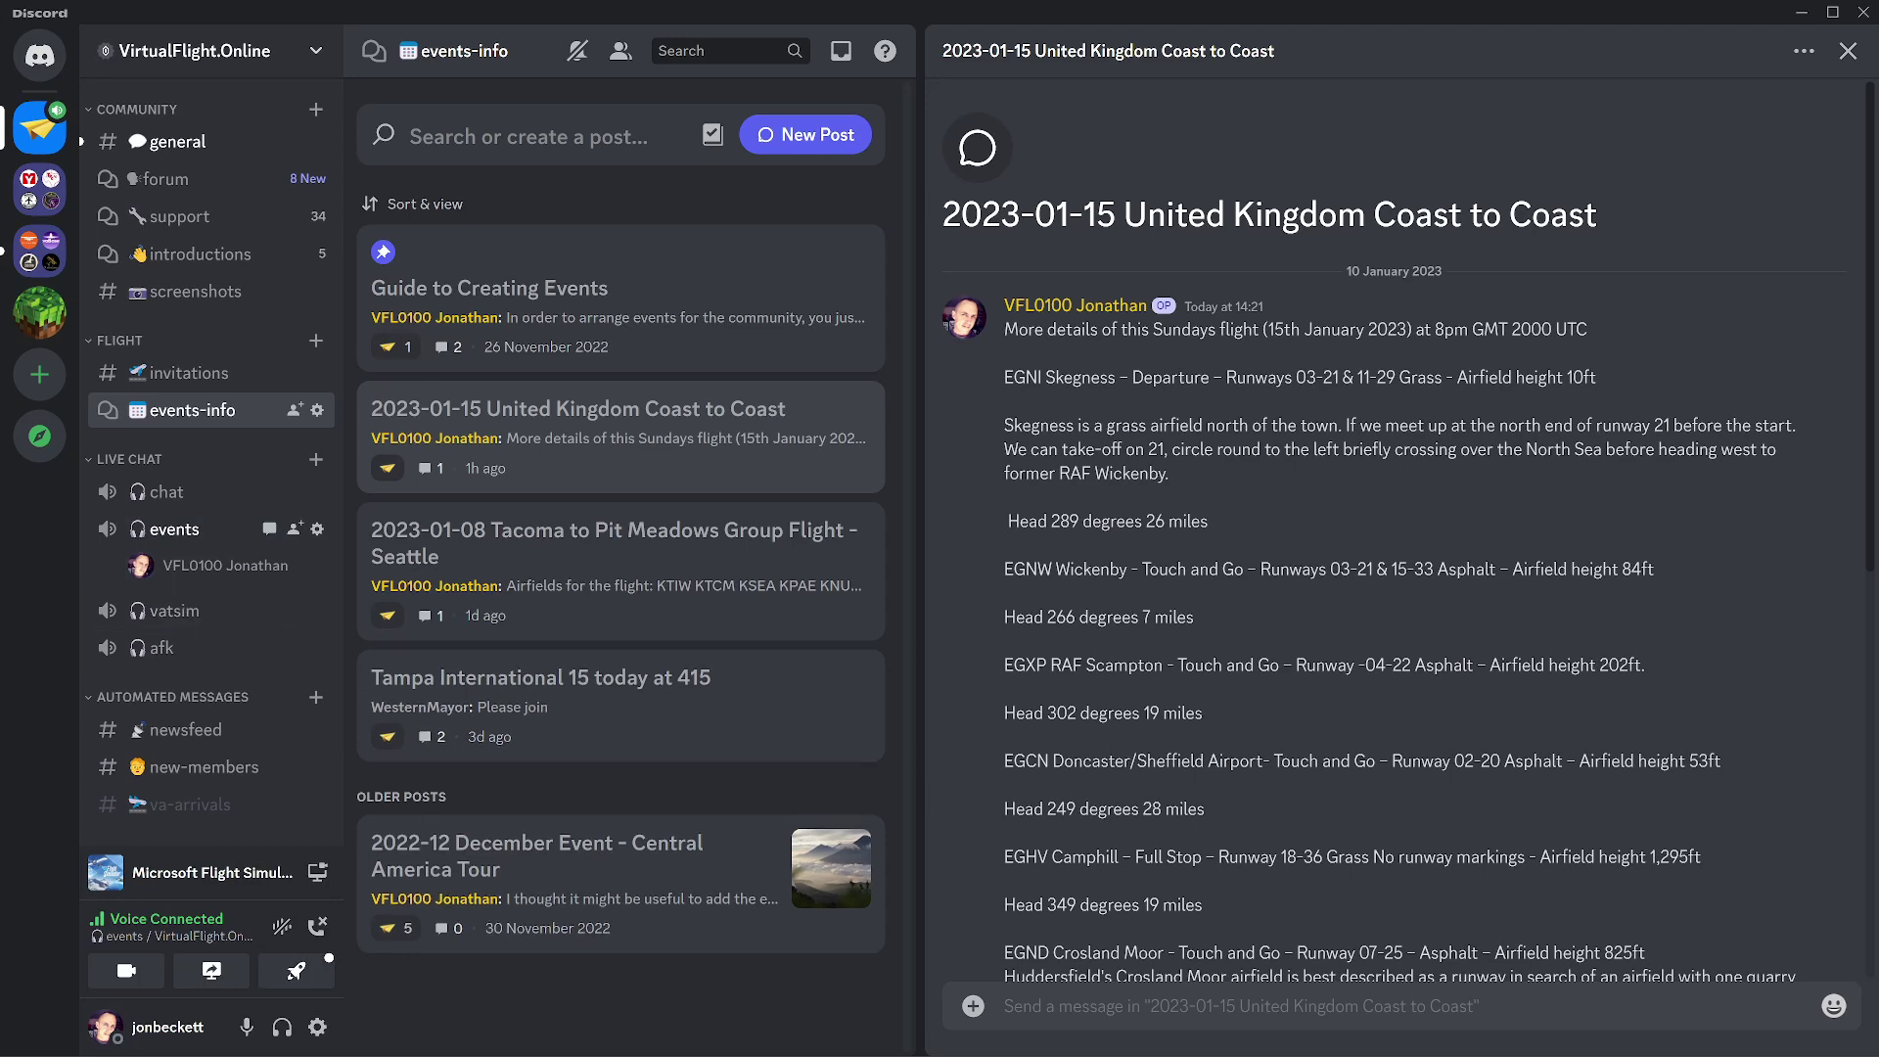
{"action": "left_click", "coordinate": [247, 1027]}
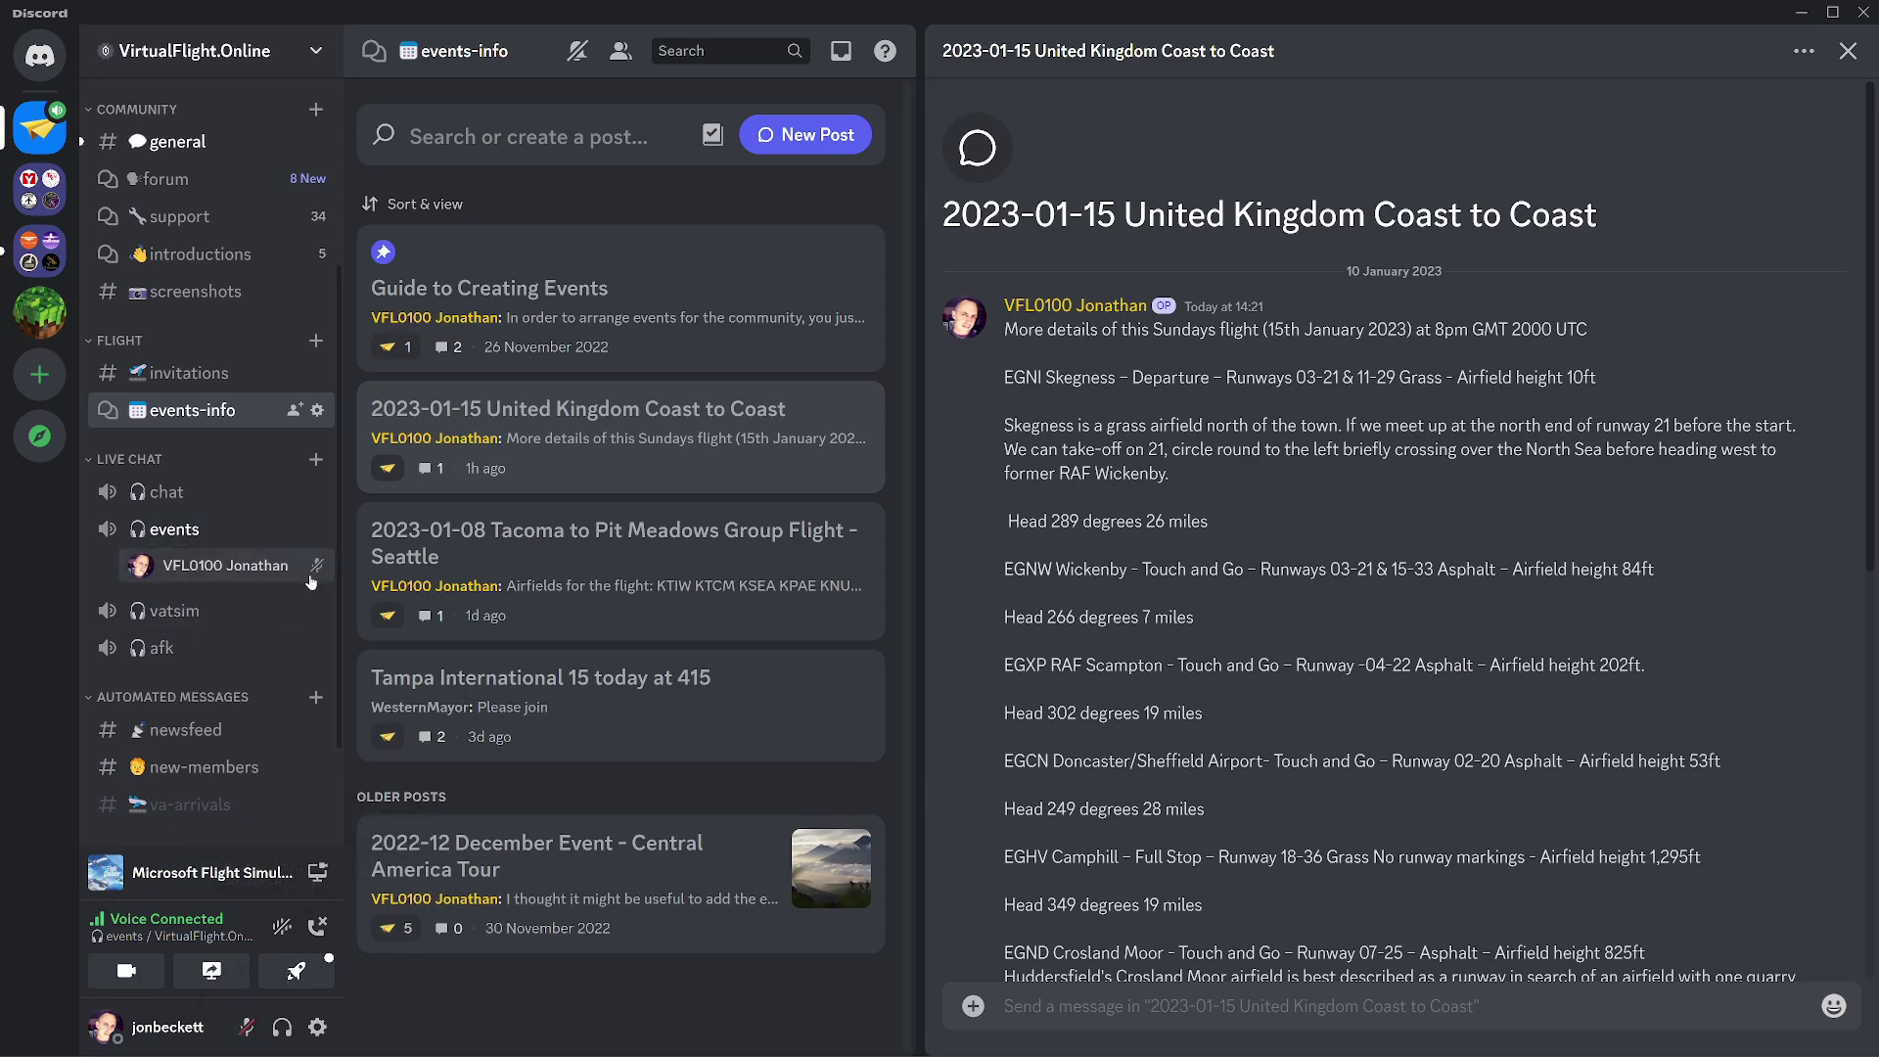
{"action": "left_click", "coordinate": [247, 1027]}
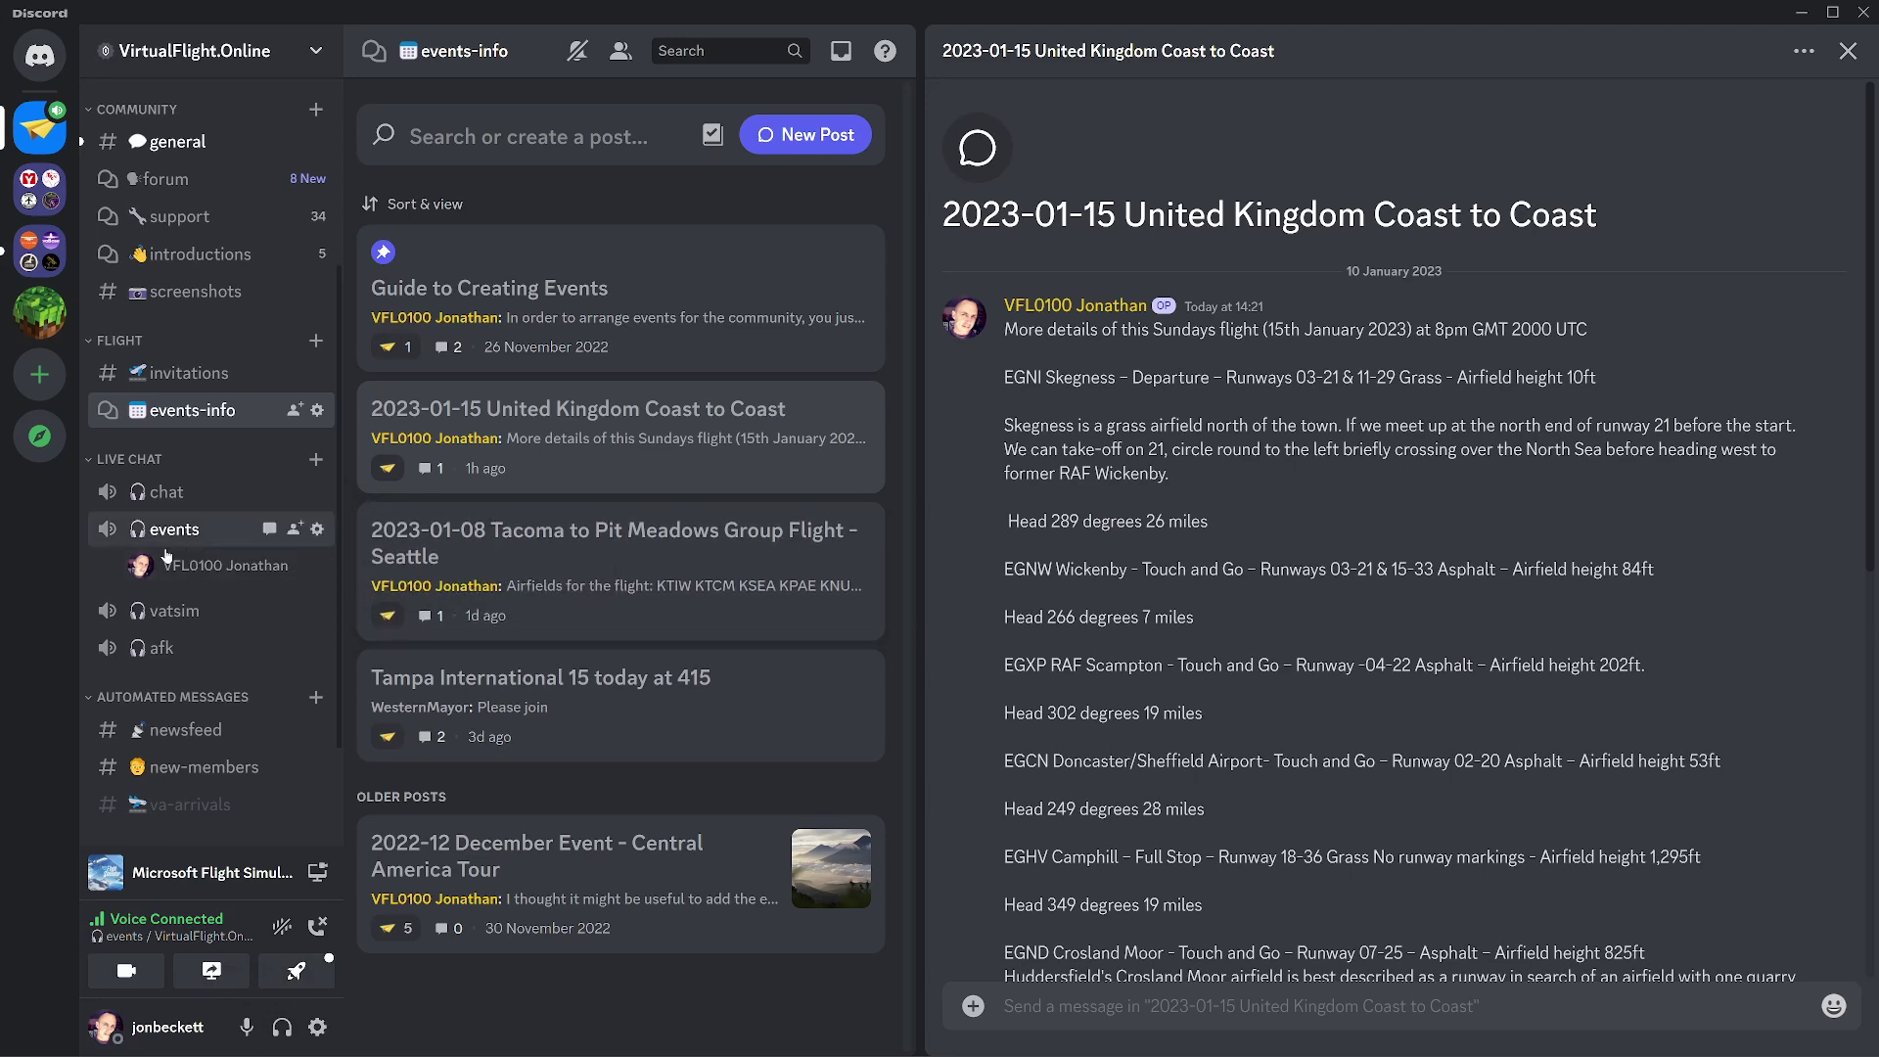
- Move between the chat, events and vatsim voice channels, ending in the chat channel
{"action": "left_click", "coordinate": [149, 498]}
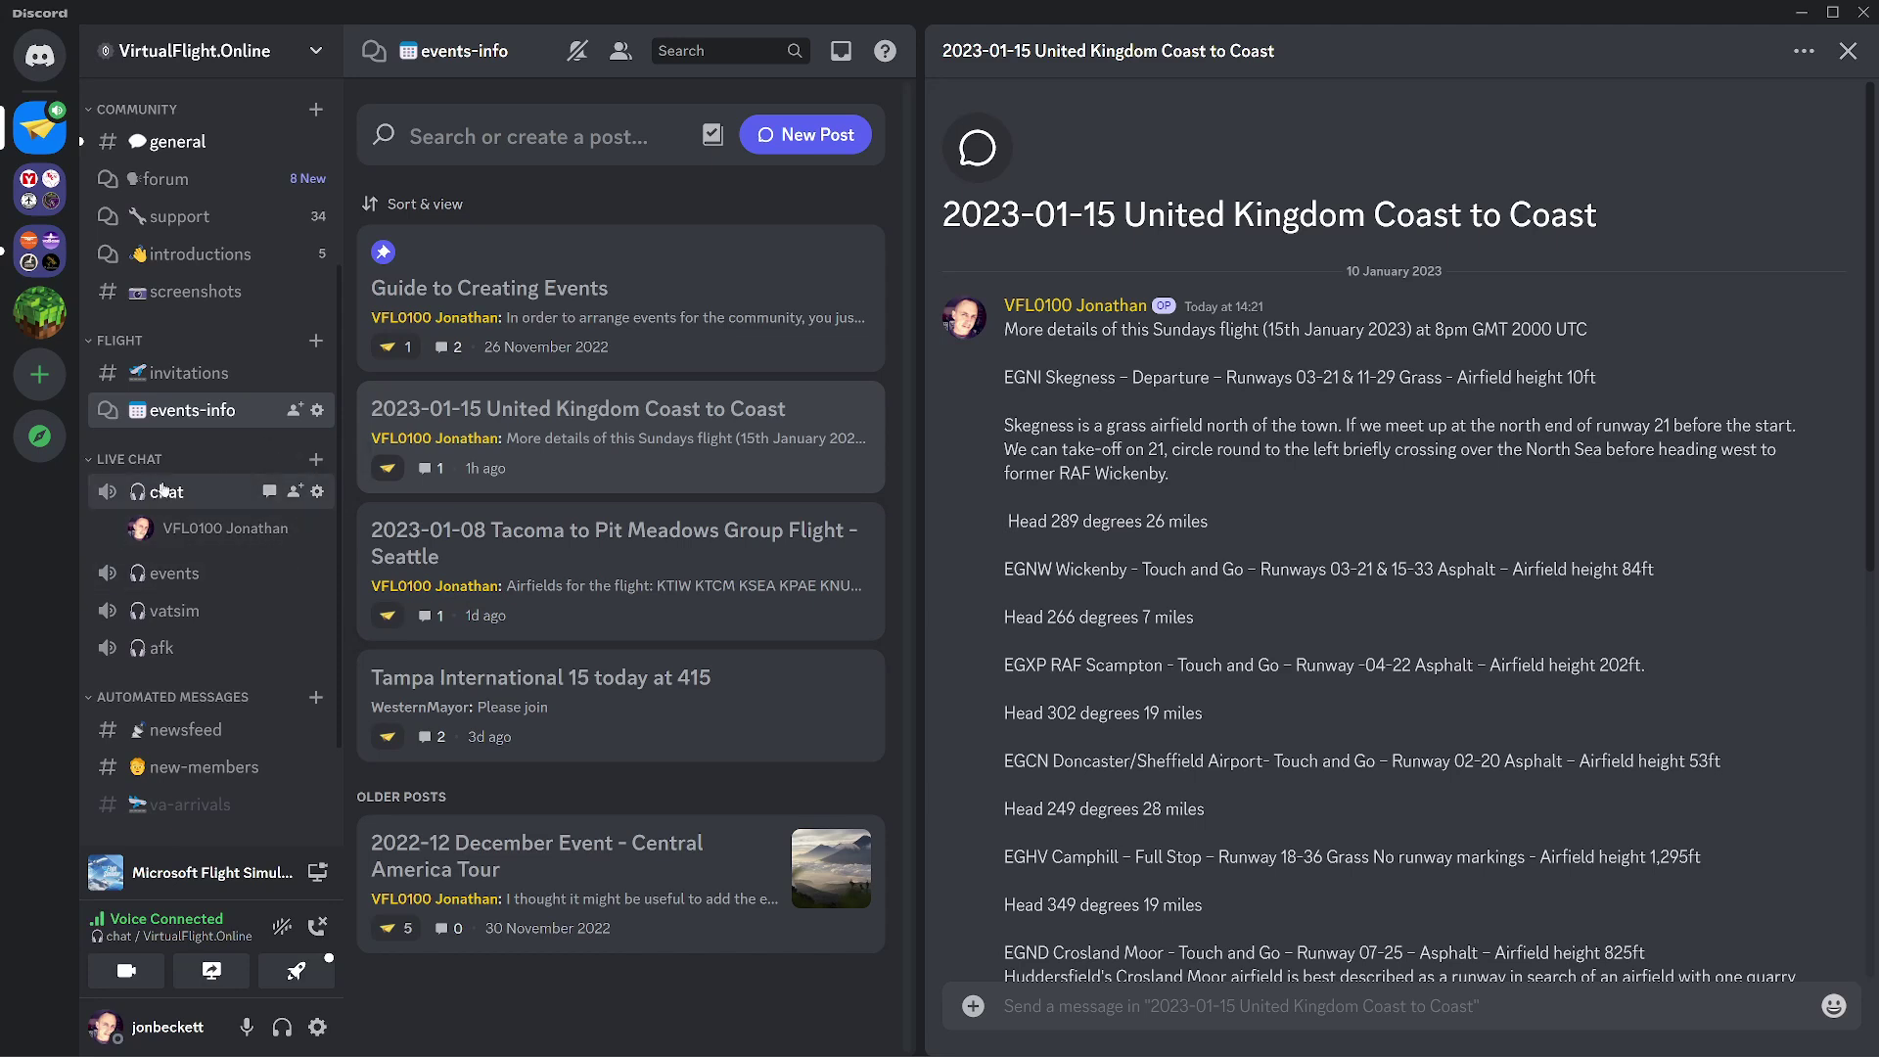
{"action": "left_click", "coordinate": [181, 575]}
{"action": "left_click", "coordinate": [191, 607]}
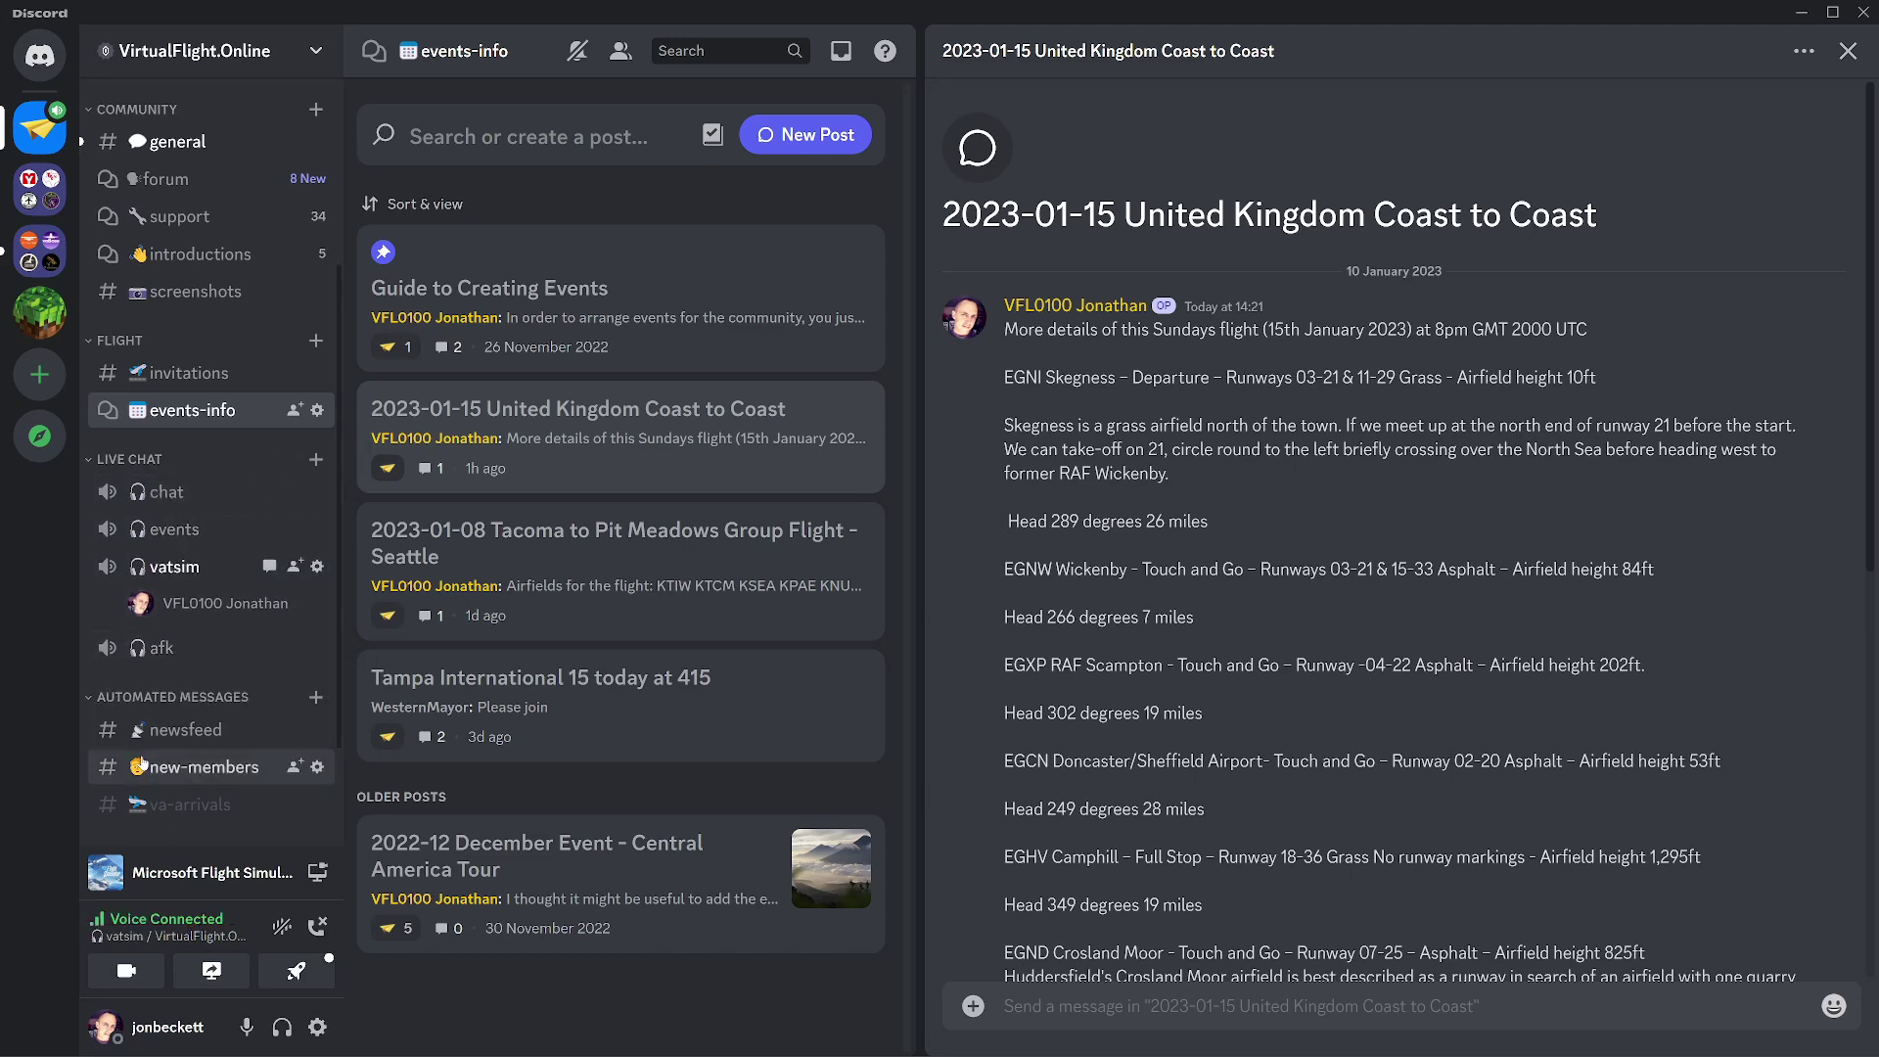
{"action": "left_click", "coordinate": [172, 498]}
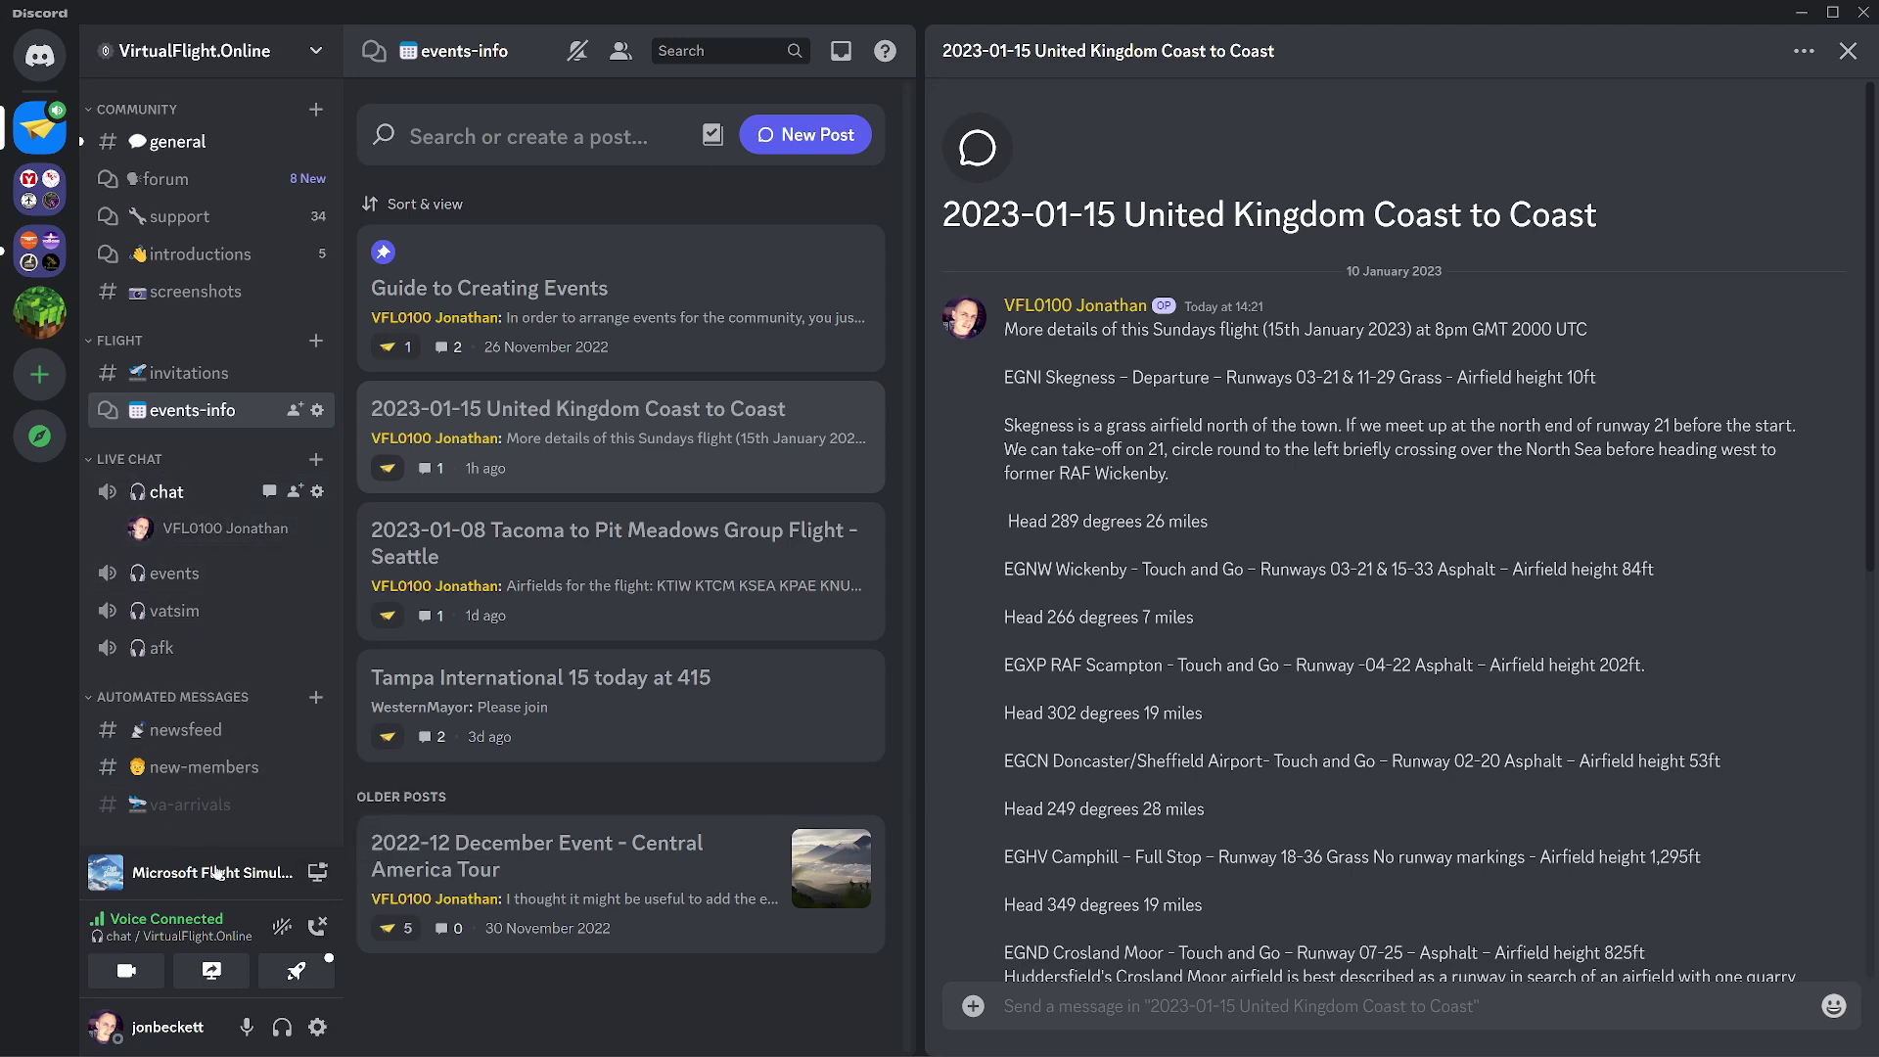
- Stream Microsoft Flight Simulator to the chat voice channel at 1080 and 60 fps, and open the channel to view the stream
{"action": "left_click", "coordinate": [318, 874]}
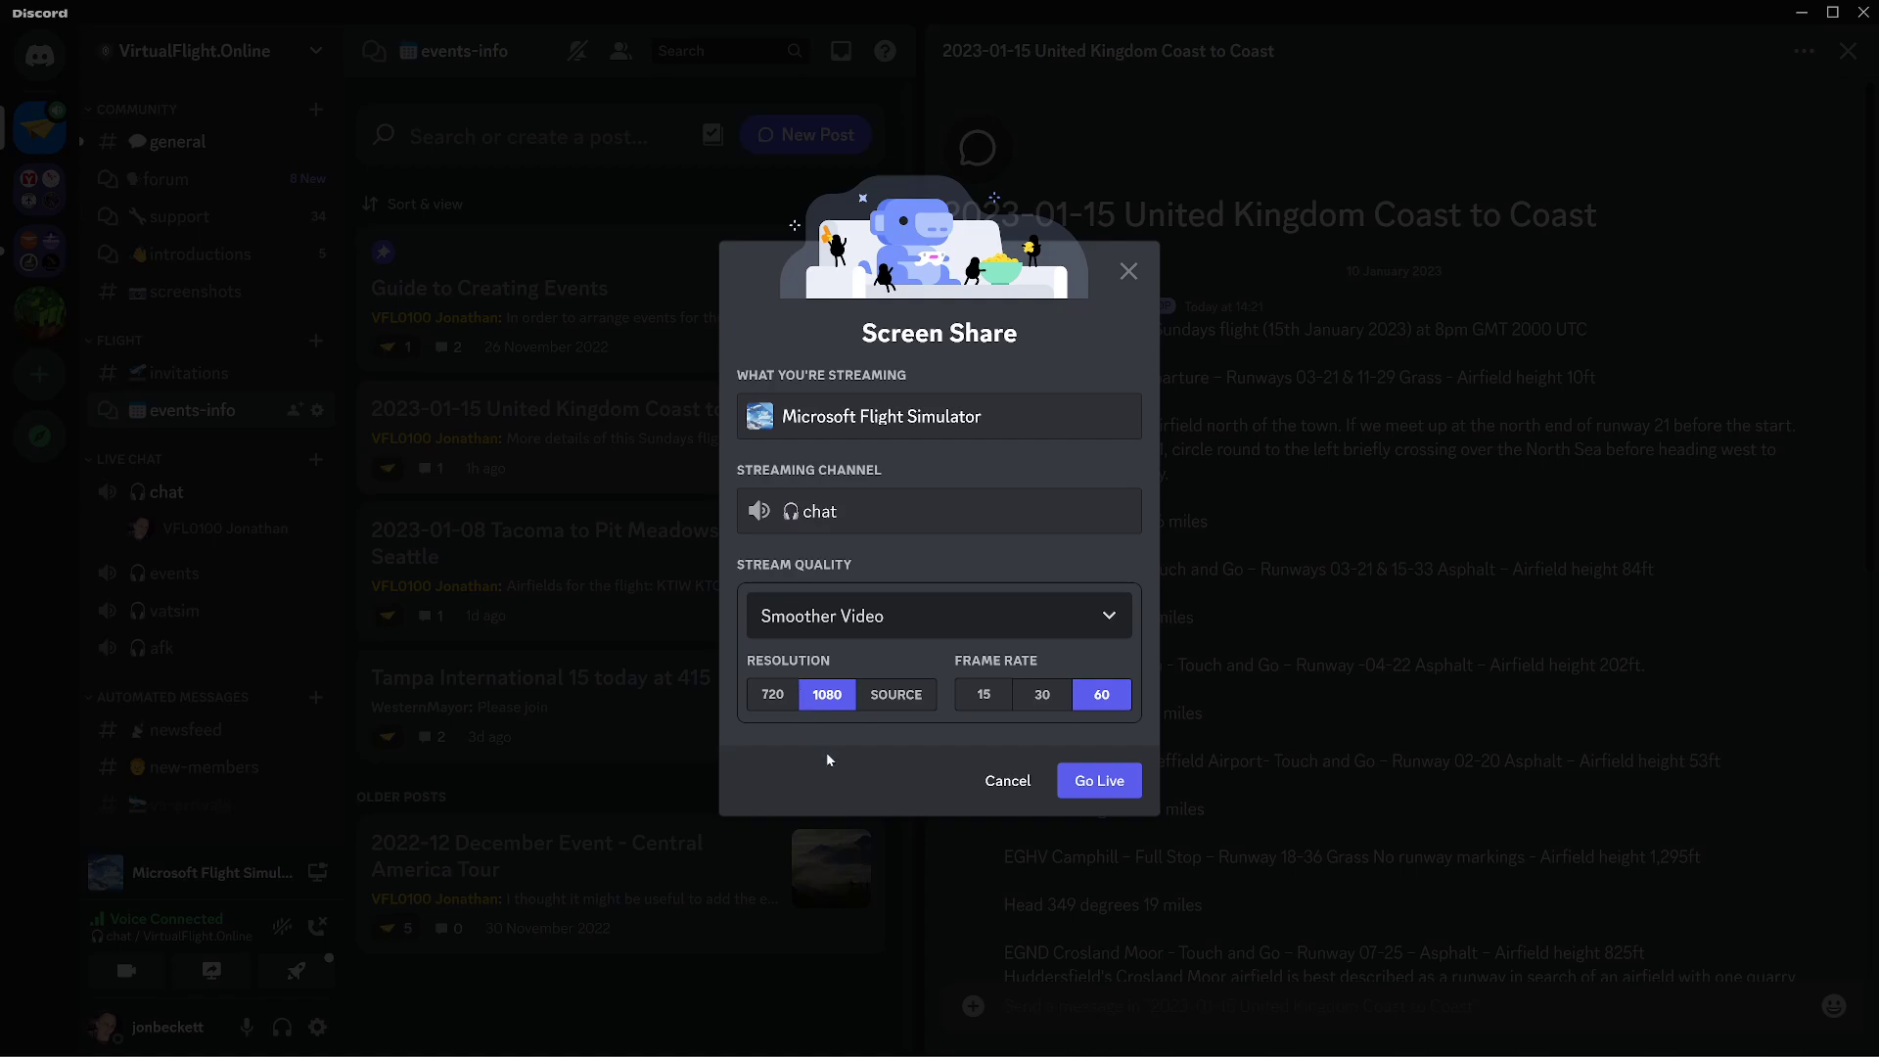
{"action": "left_click", "coordinate": [1087, 780]}
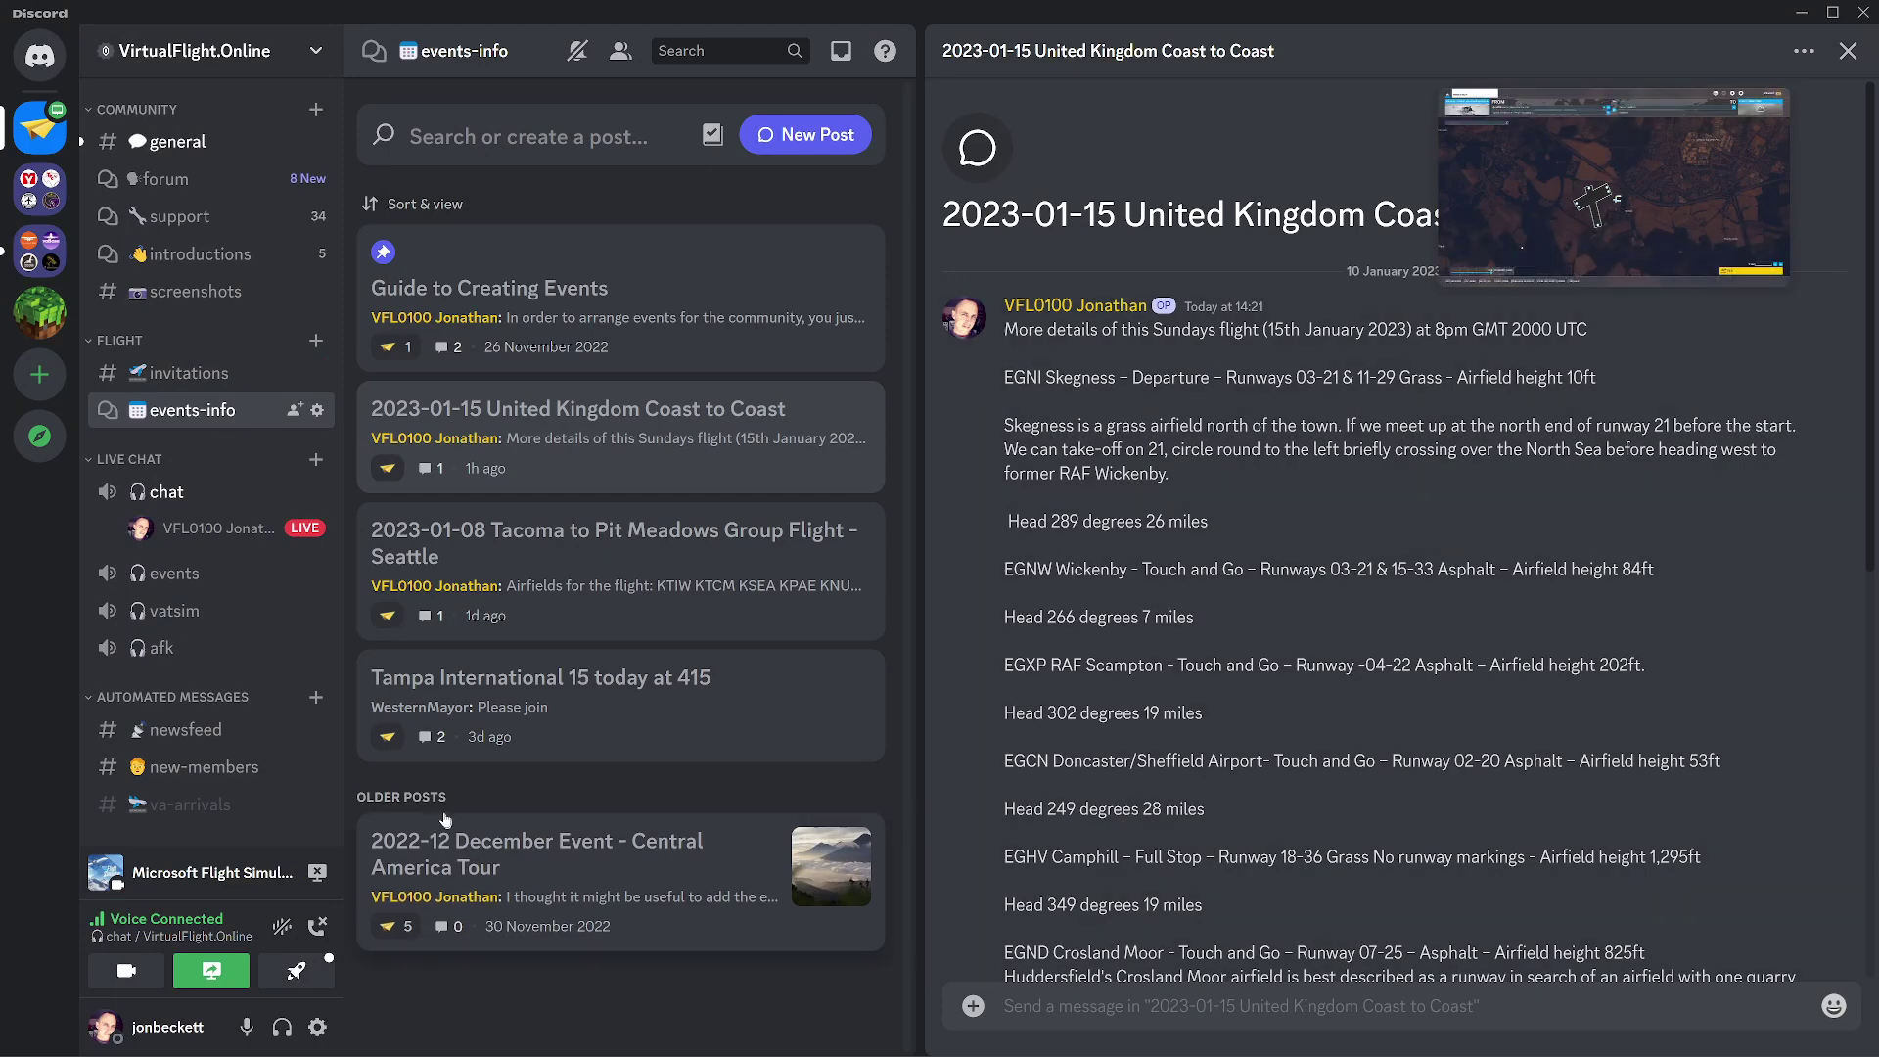
{"action": "left_click", "coordinate": [167, 492]}
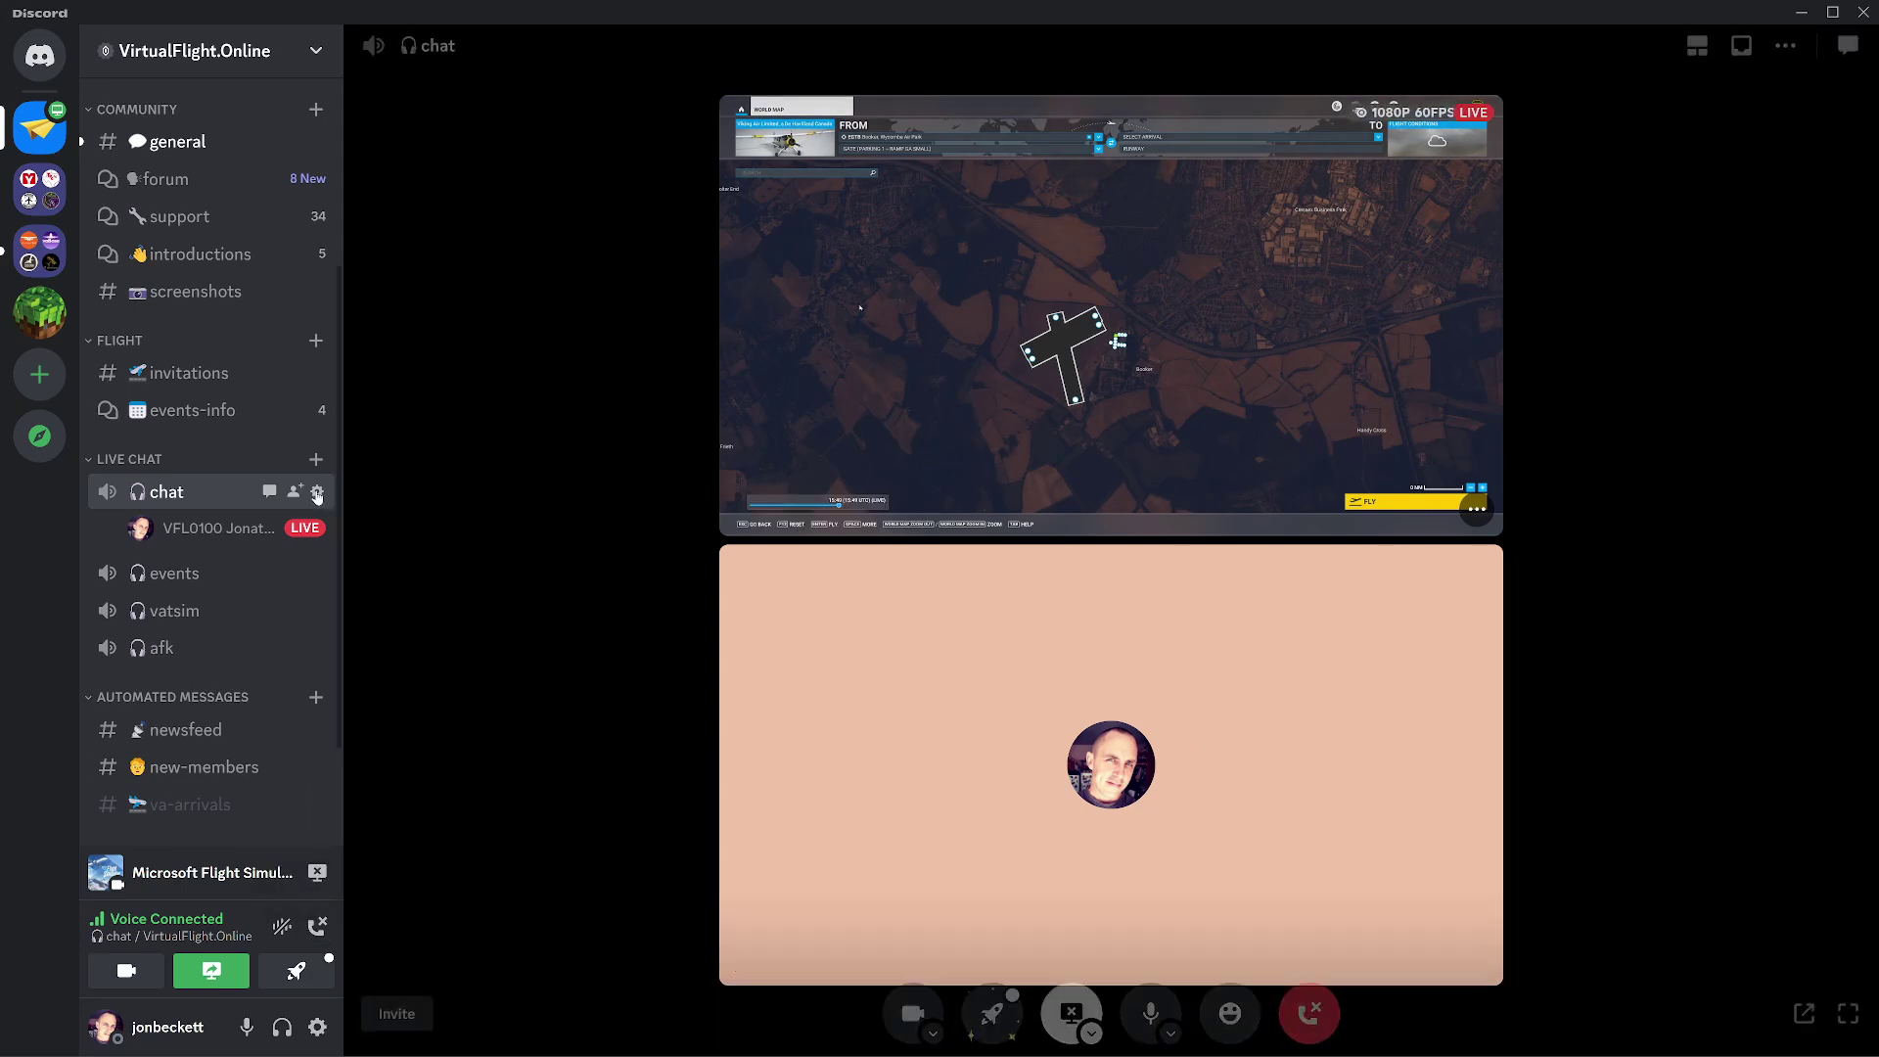
- Stop the Microsoft Flight Simulator stream and disconnect from the chat voice channel
{"action": "left_click", "coordinate": [317, 872]}
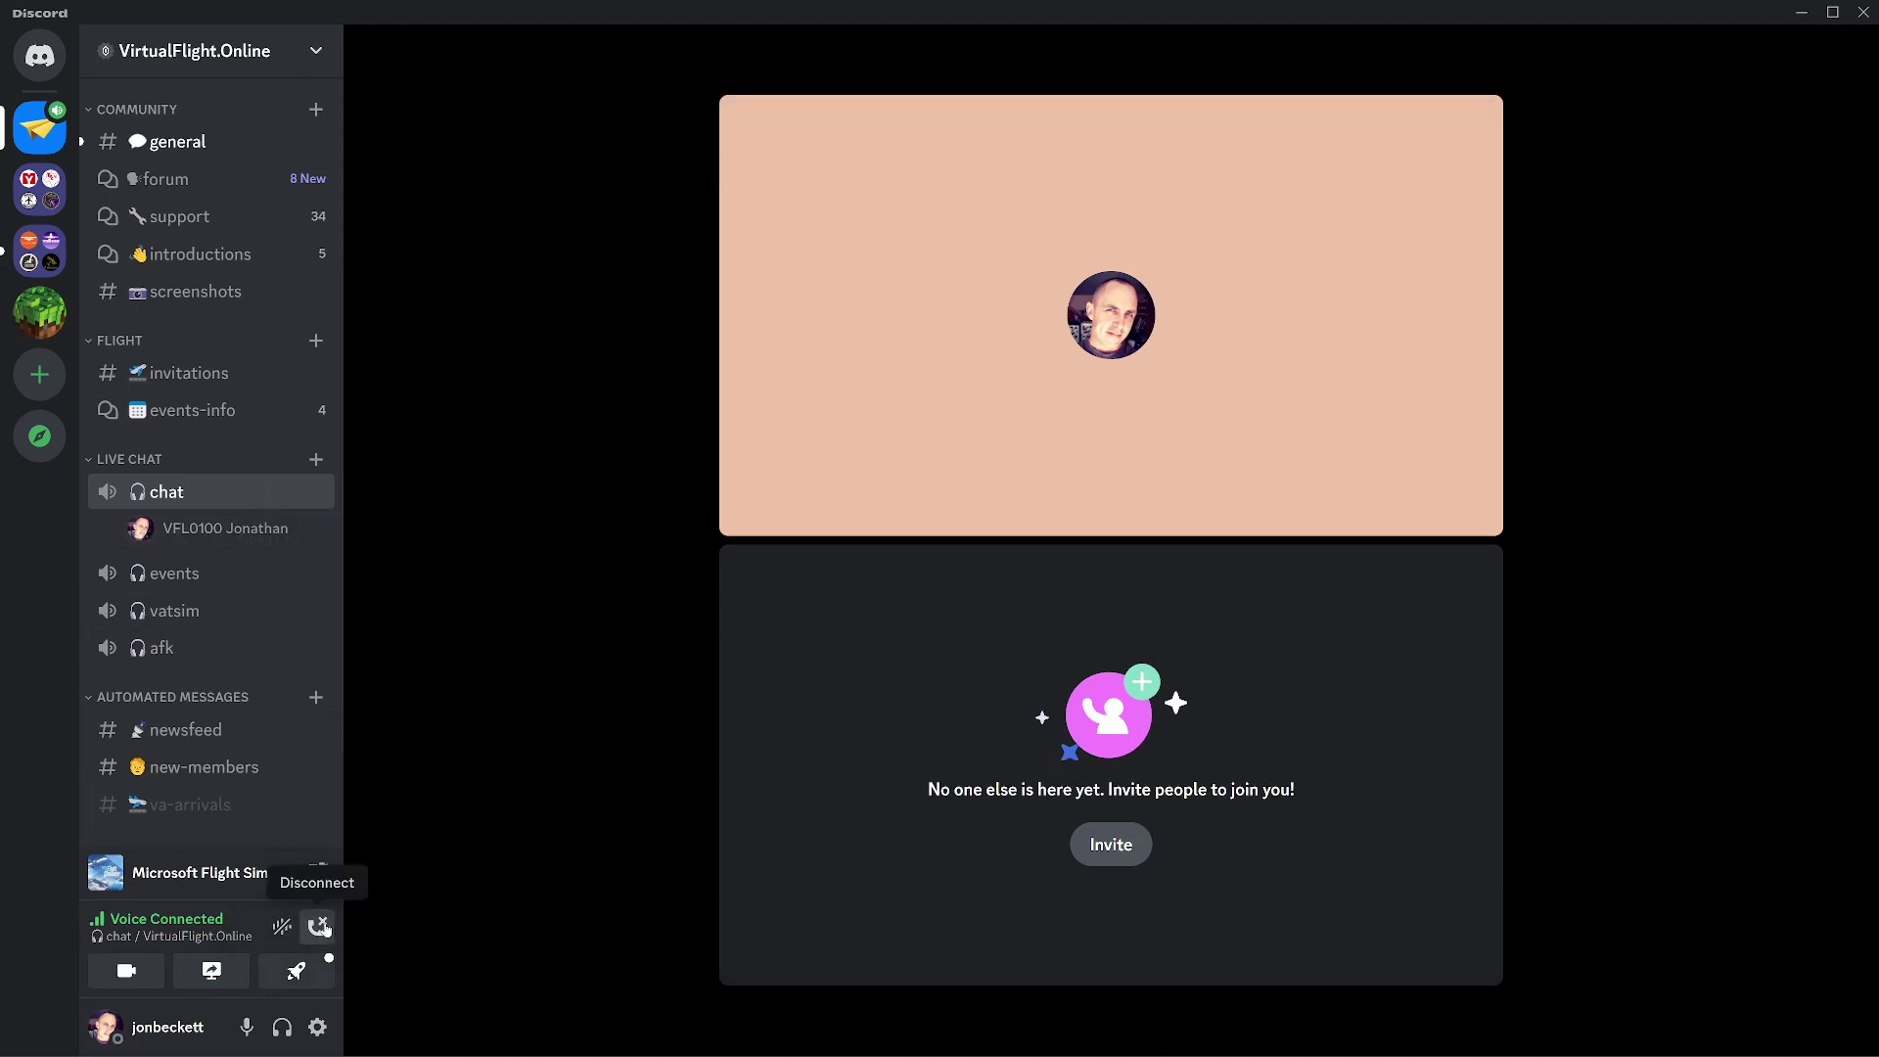
{"action": "left_click", "coordinate": [319, 926]}
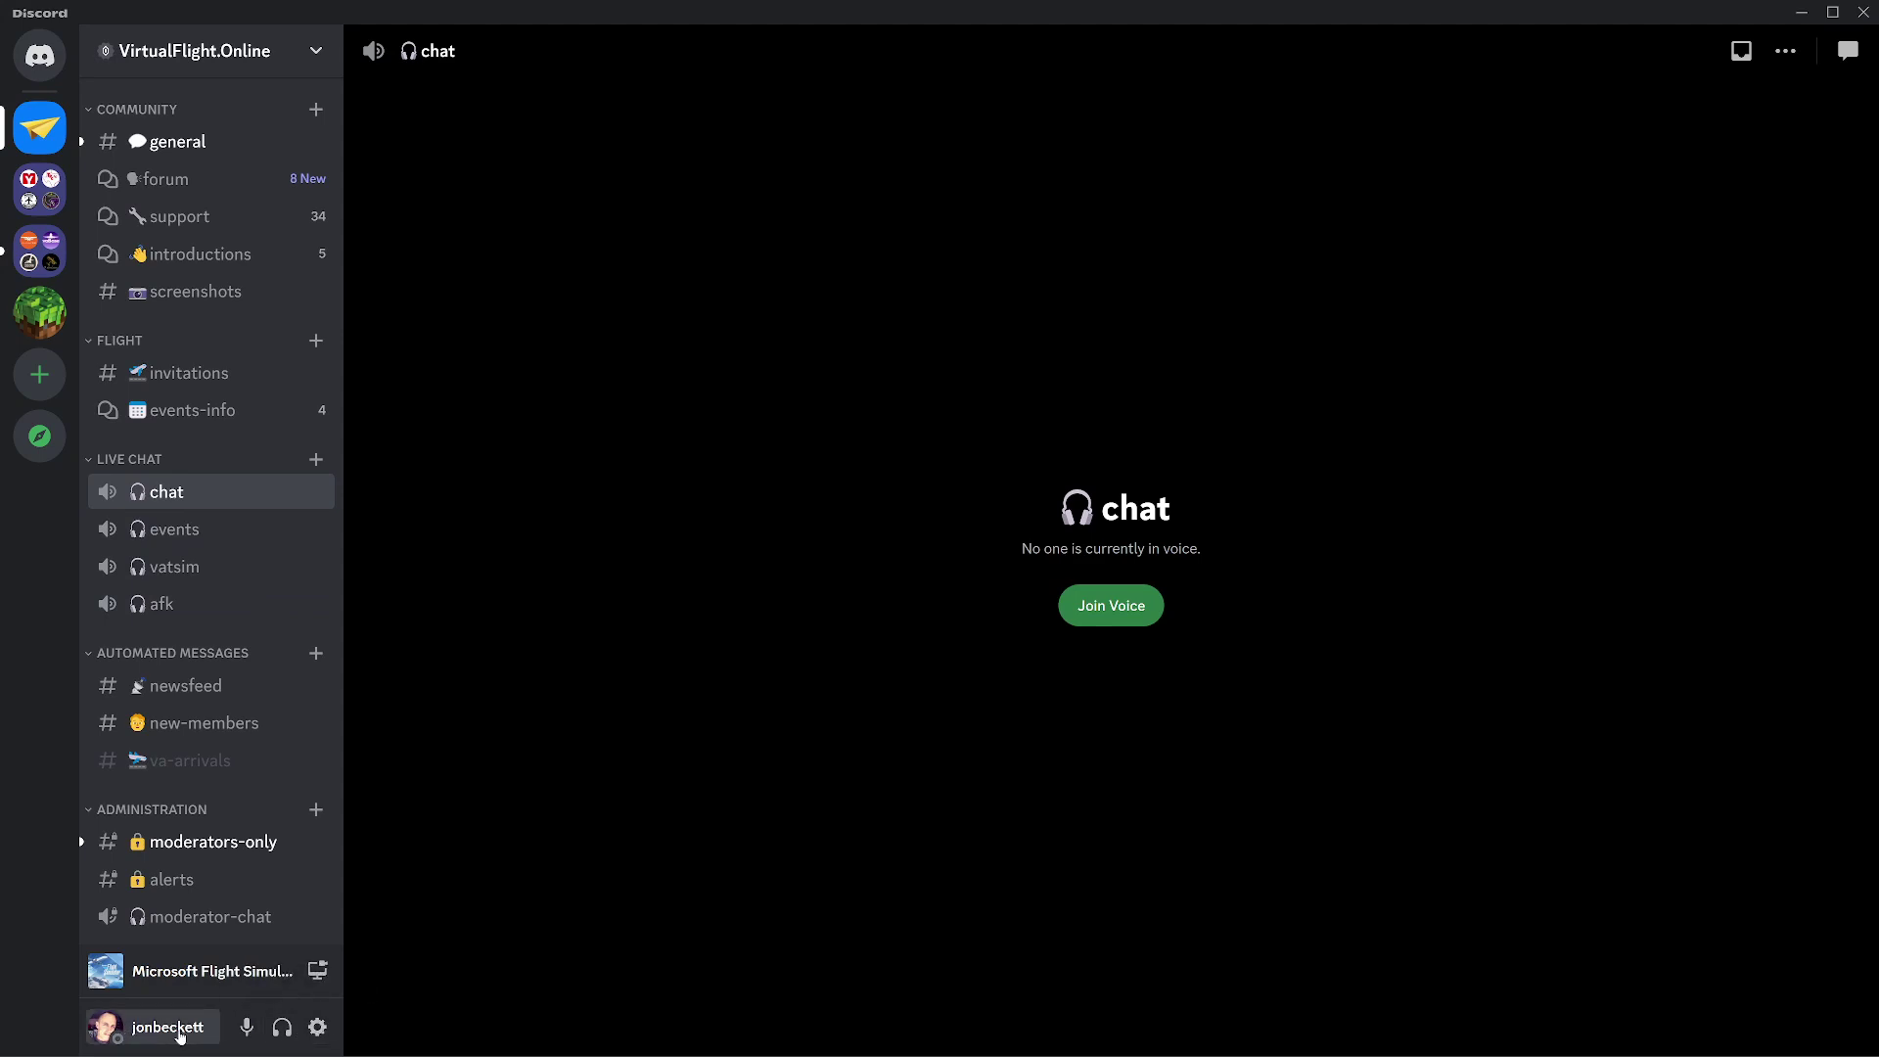
- Open the Voice & Video user settings and examine the available input devices, output devices and input mode options
{"action": "left_click", "coordinate": [319, 1027]}
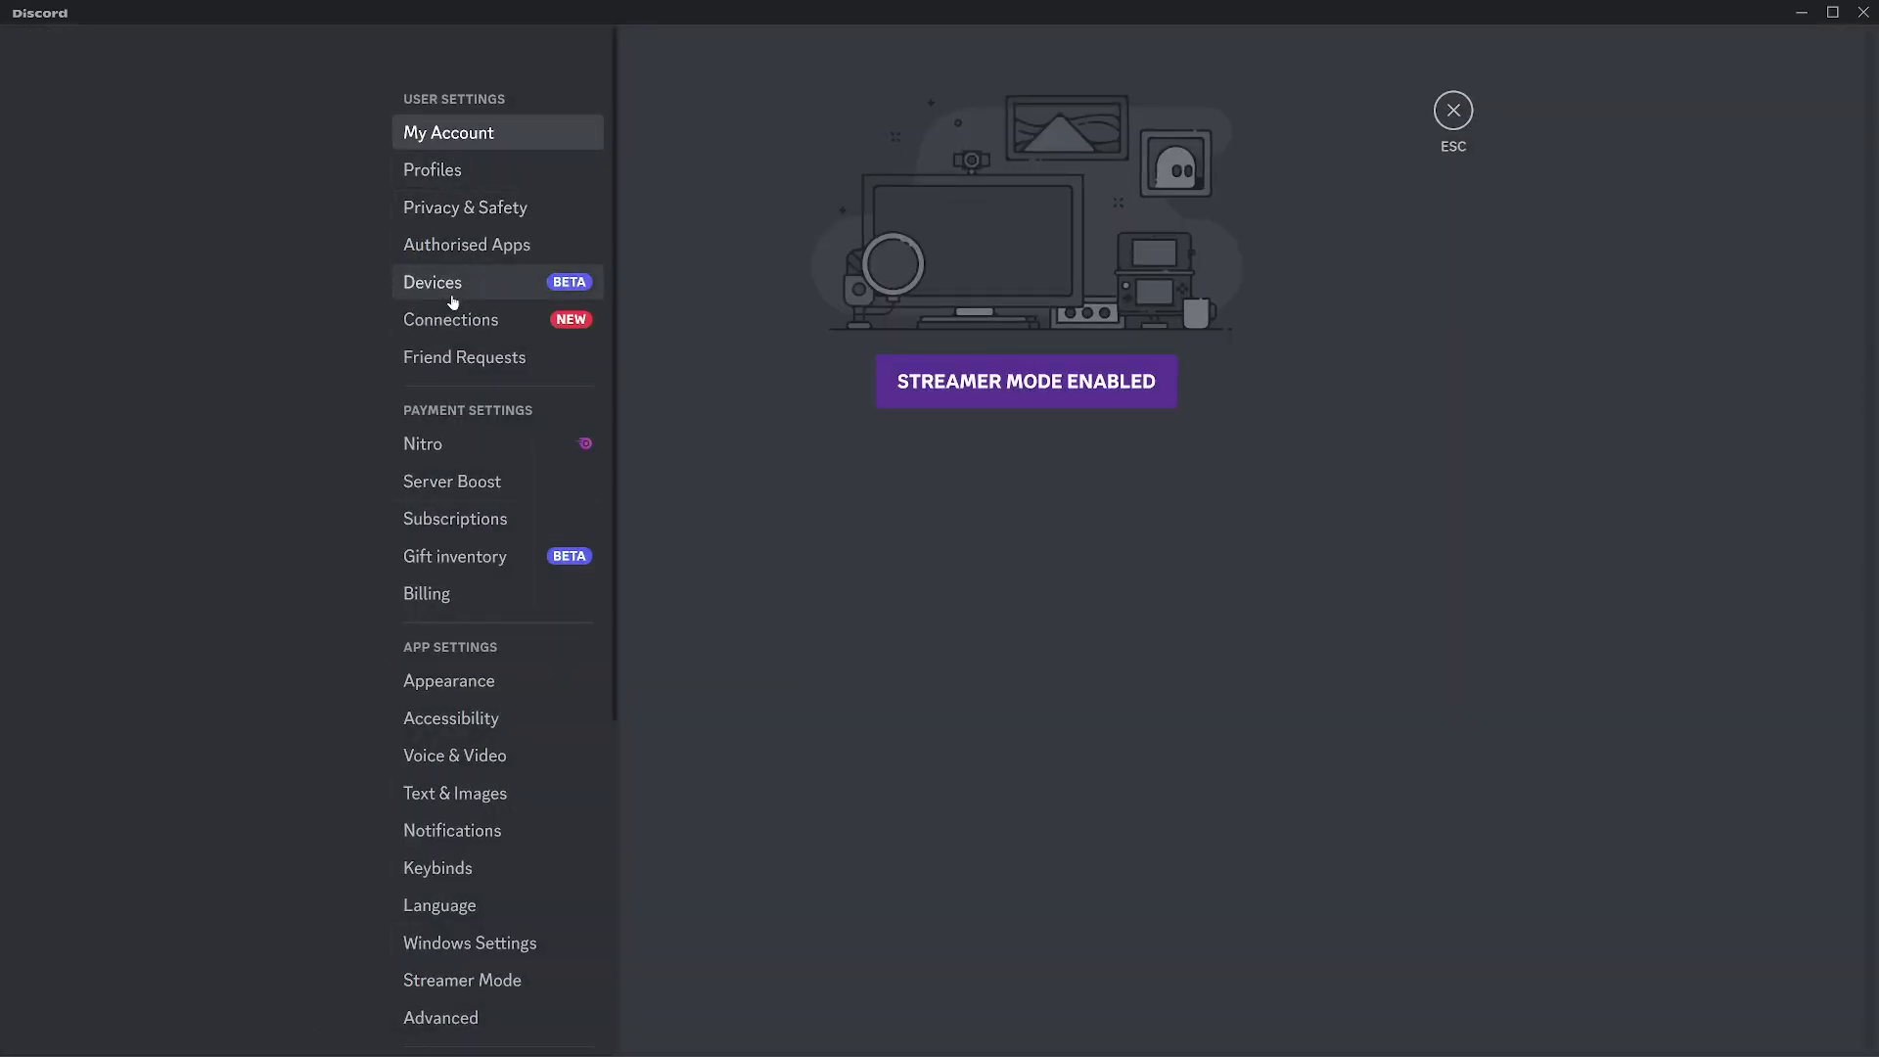
{"action": "scroll", "coordinate": [464, 675], "scroll_direction": "down", "scroll_amount": 3}
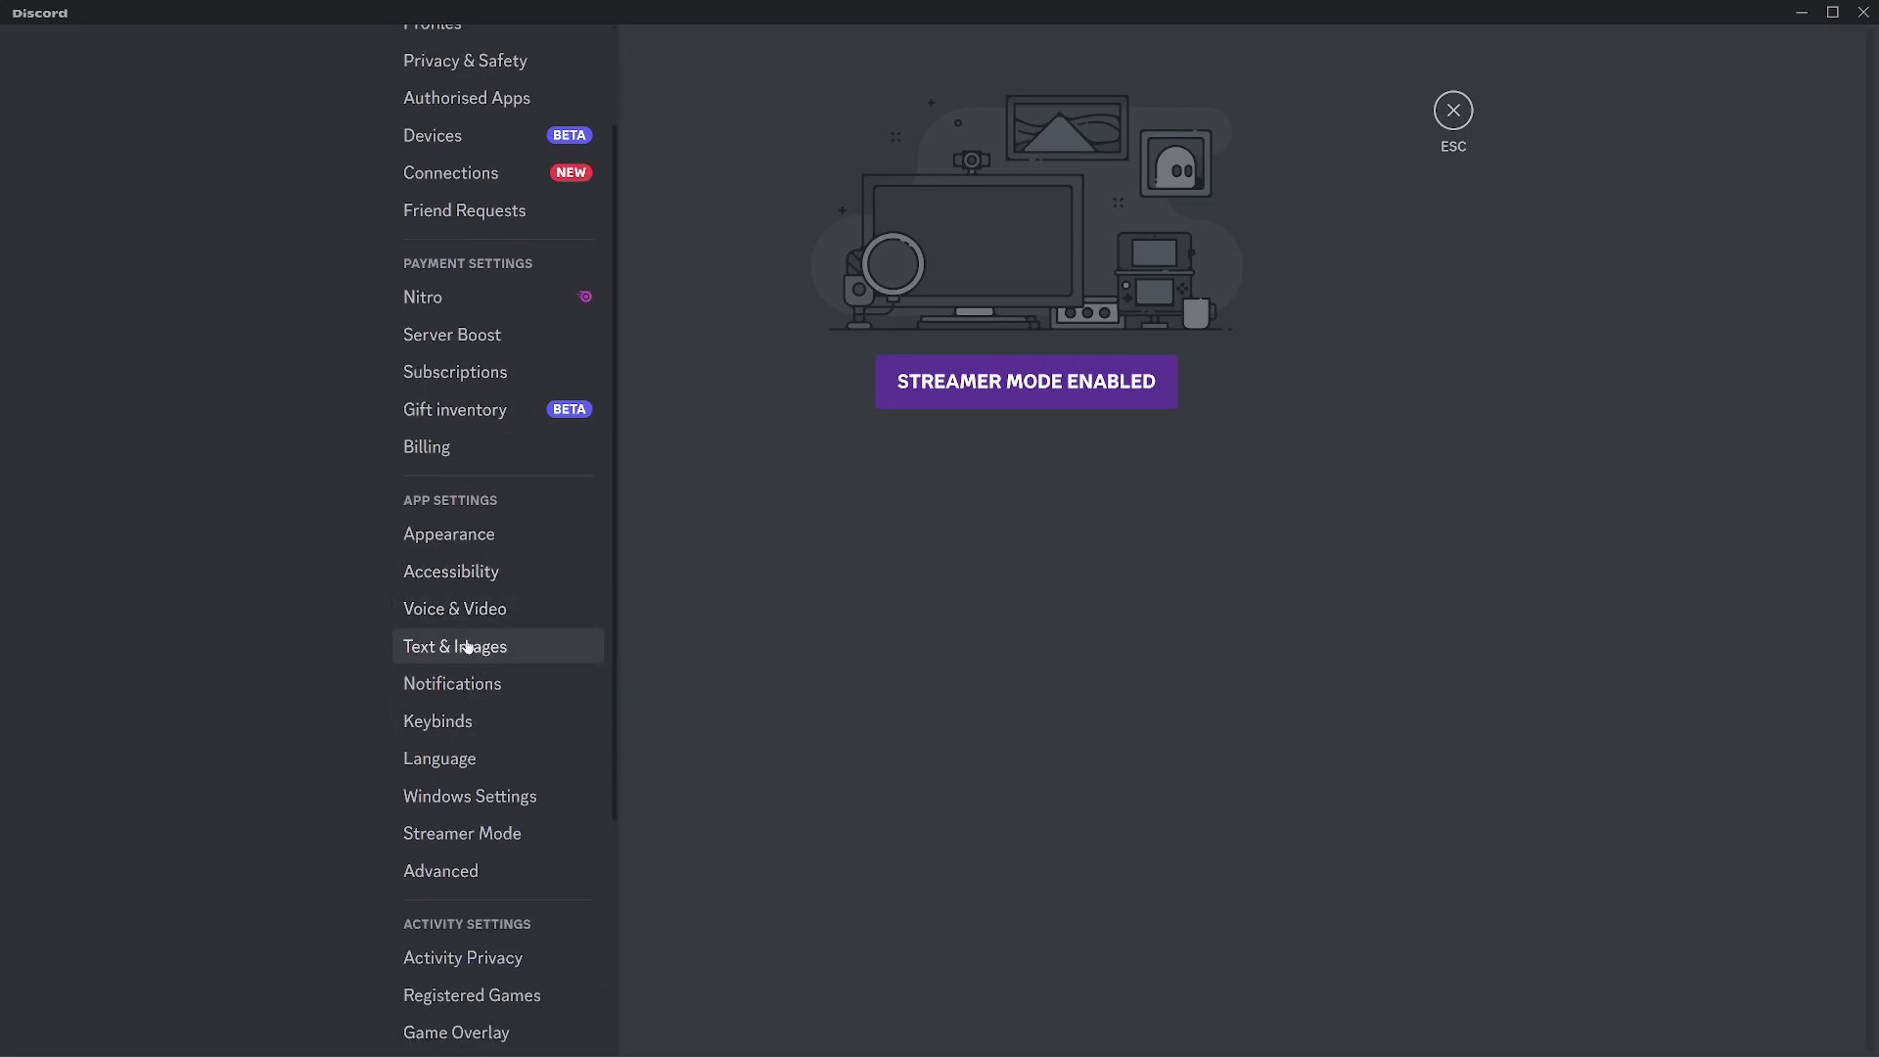
{"action": "left_click", "coordinate": [456, 615]}
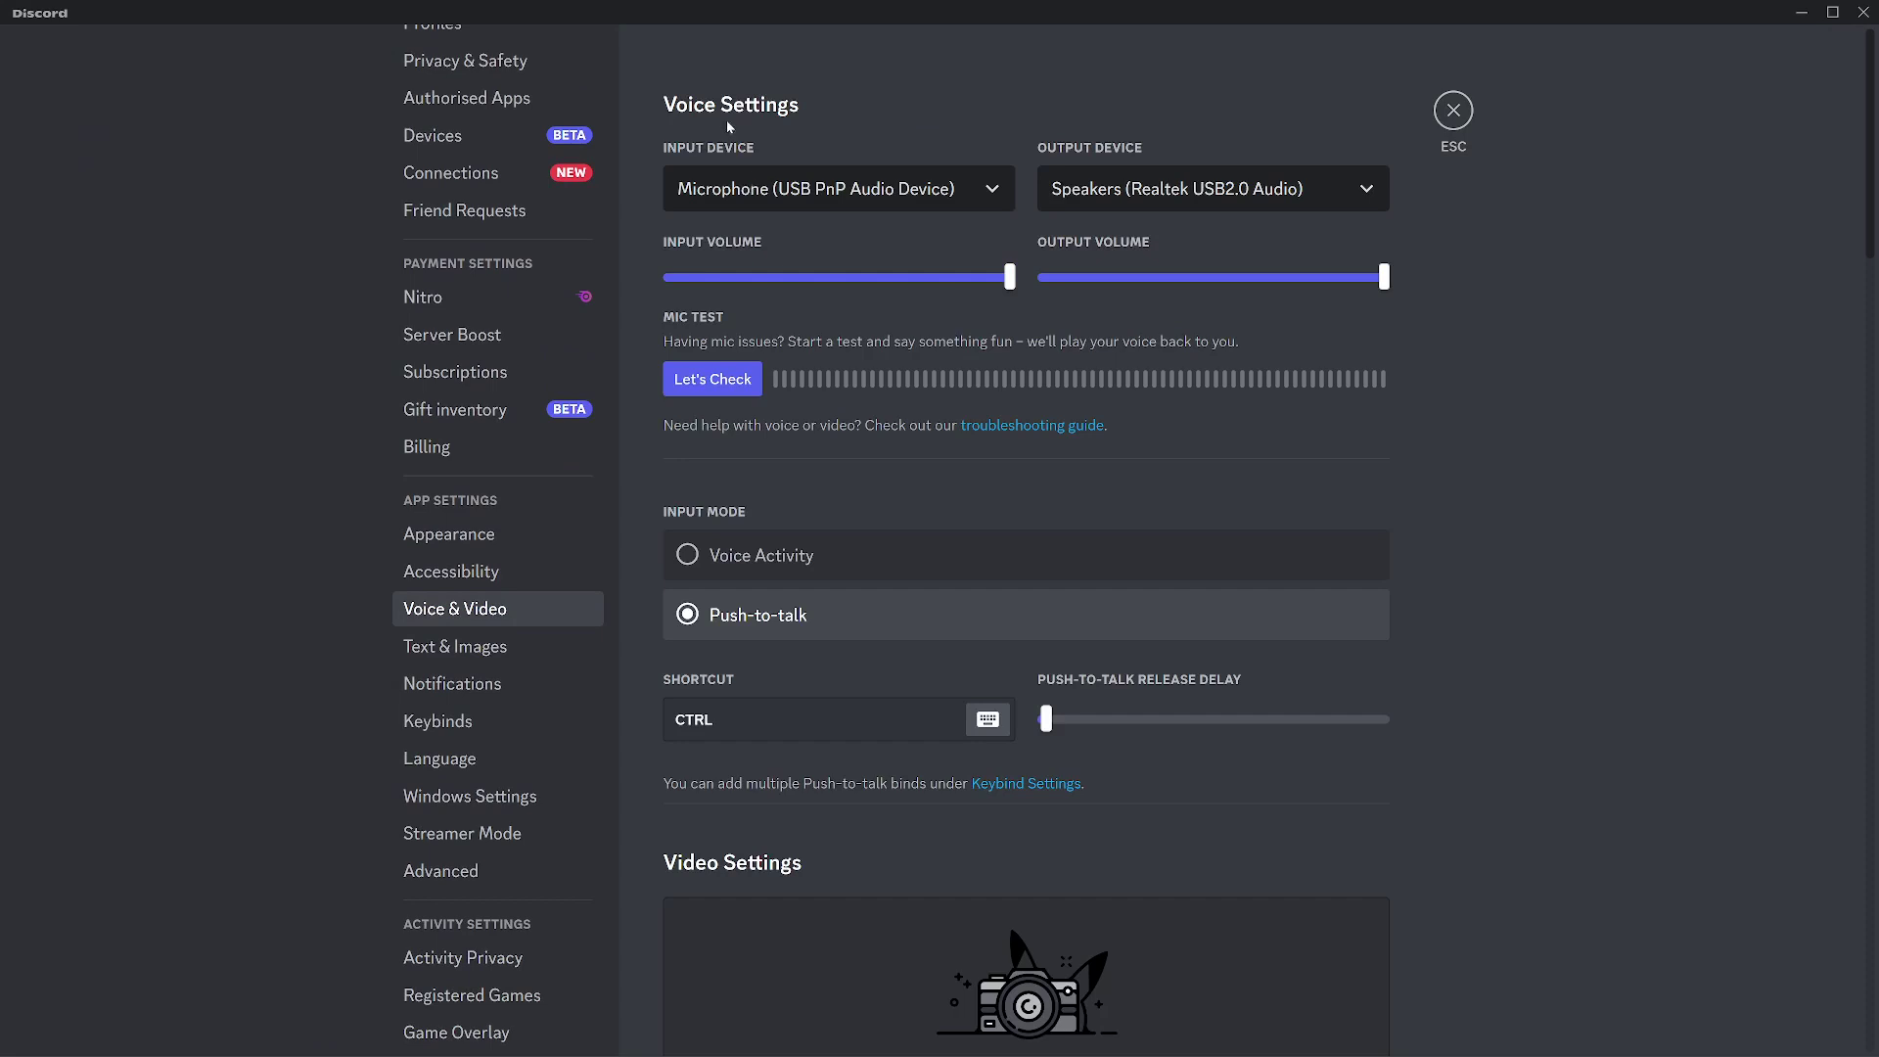
{"action": "left_click", "coordinate": [740, 191]}
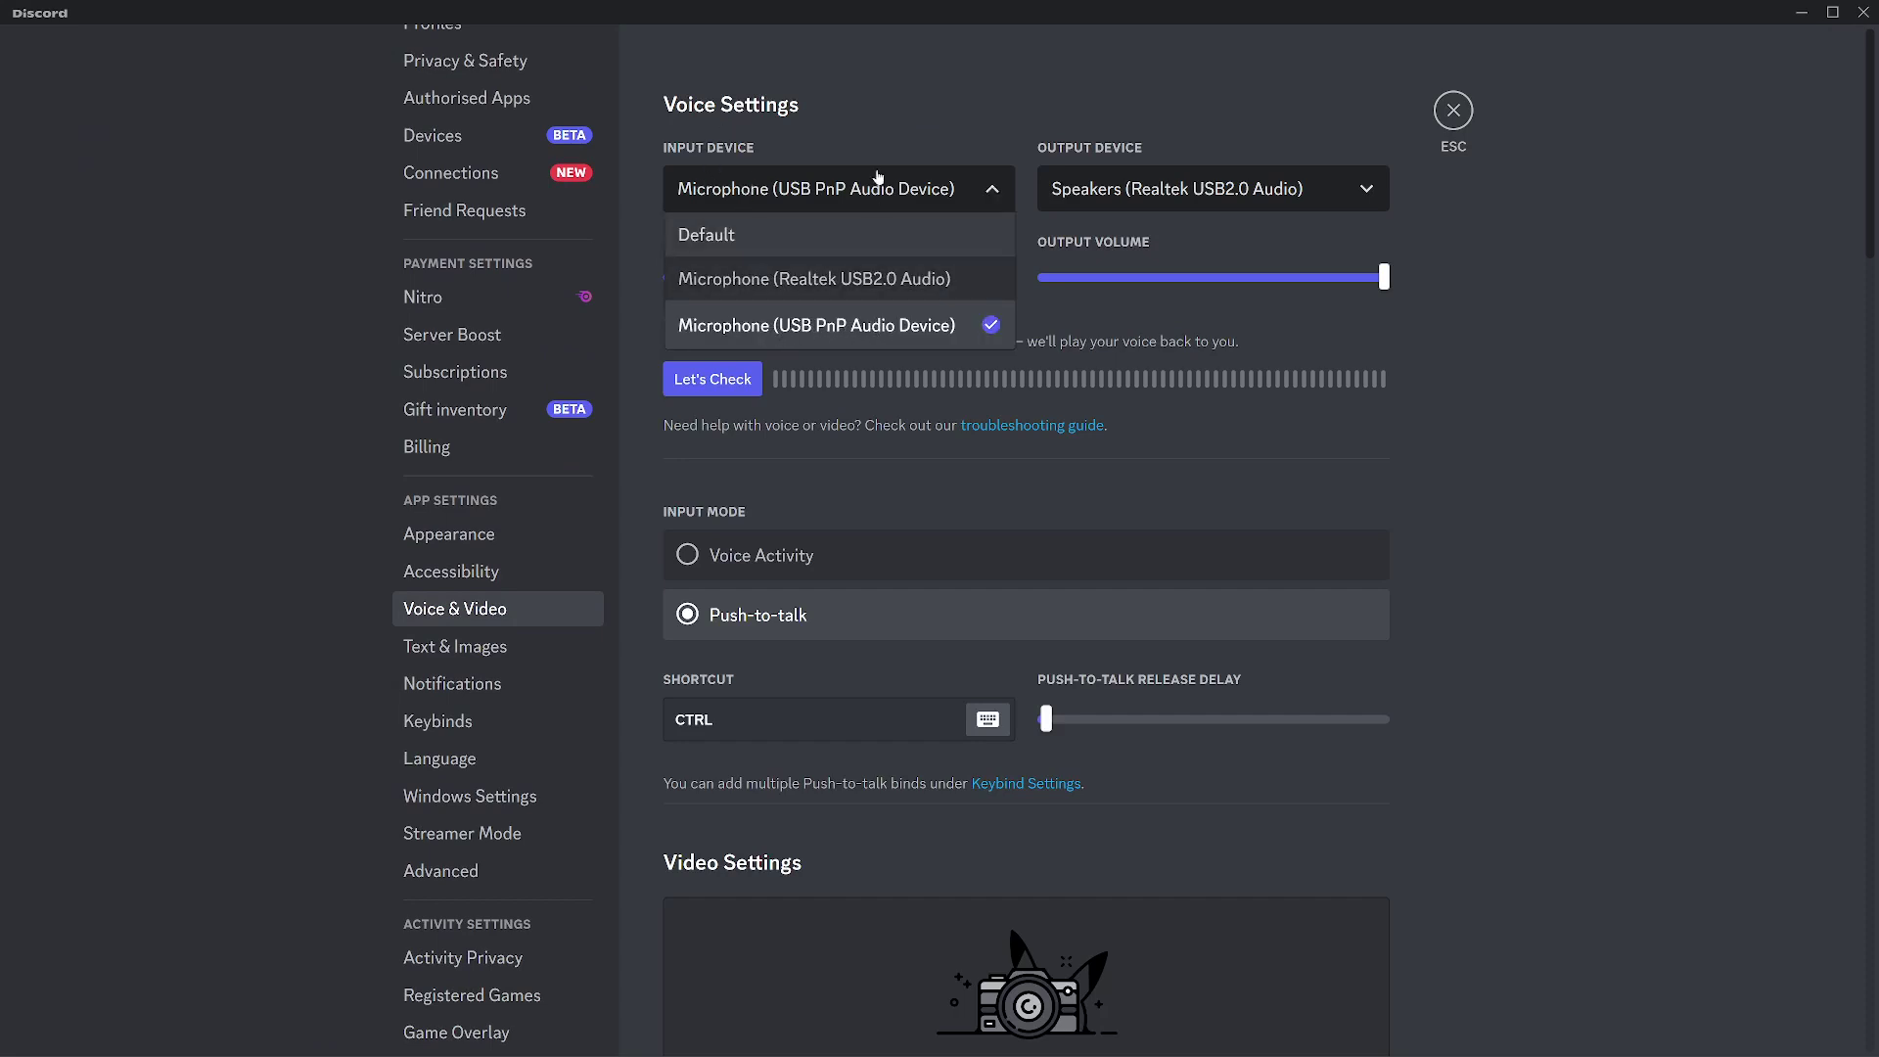
{"action": "left_click", "coordinate": [907, 97]}
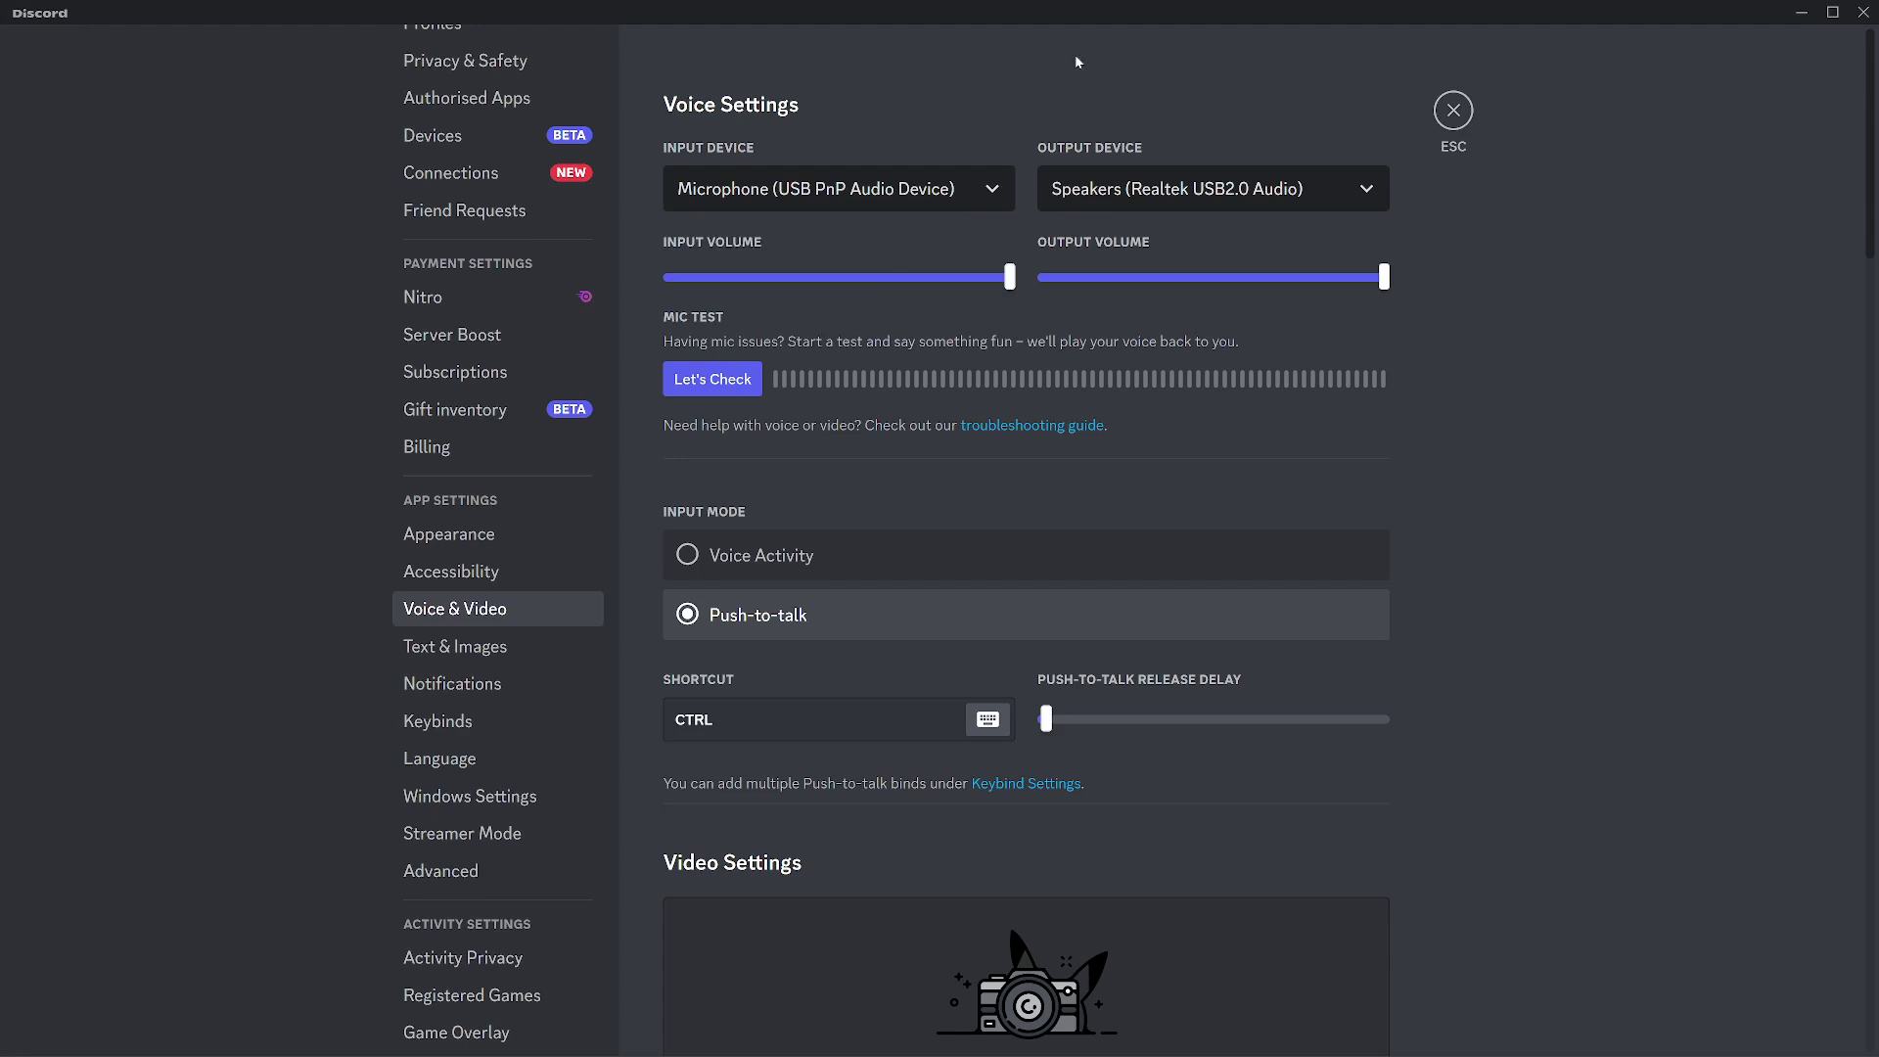
{"action": "left_click", "coordinate": [1150, 193]}
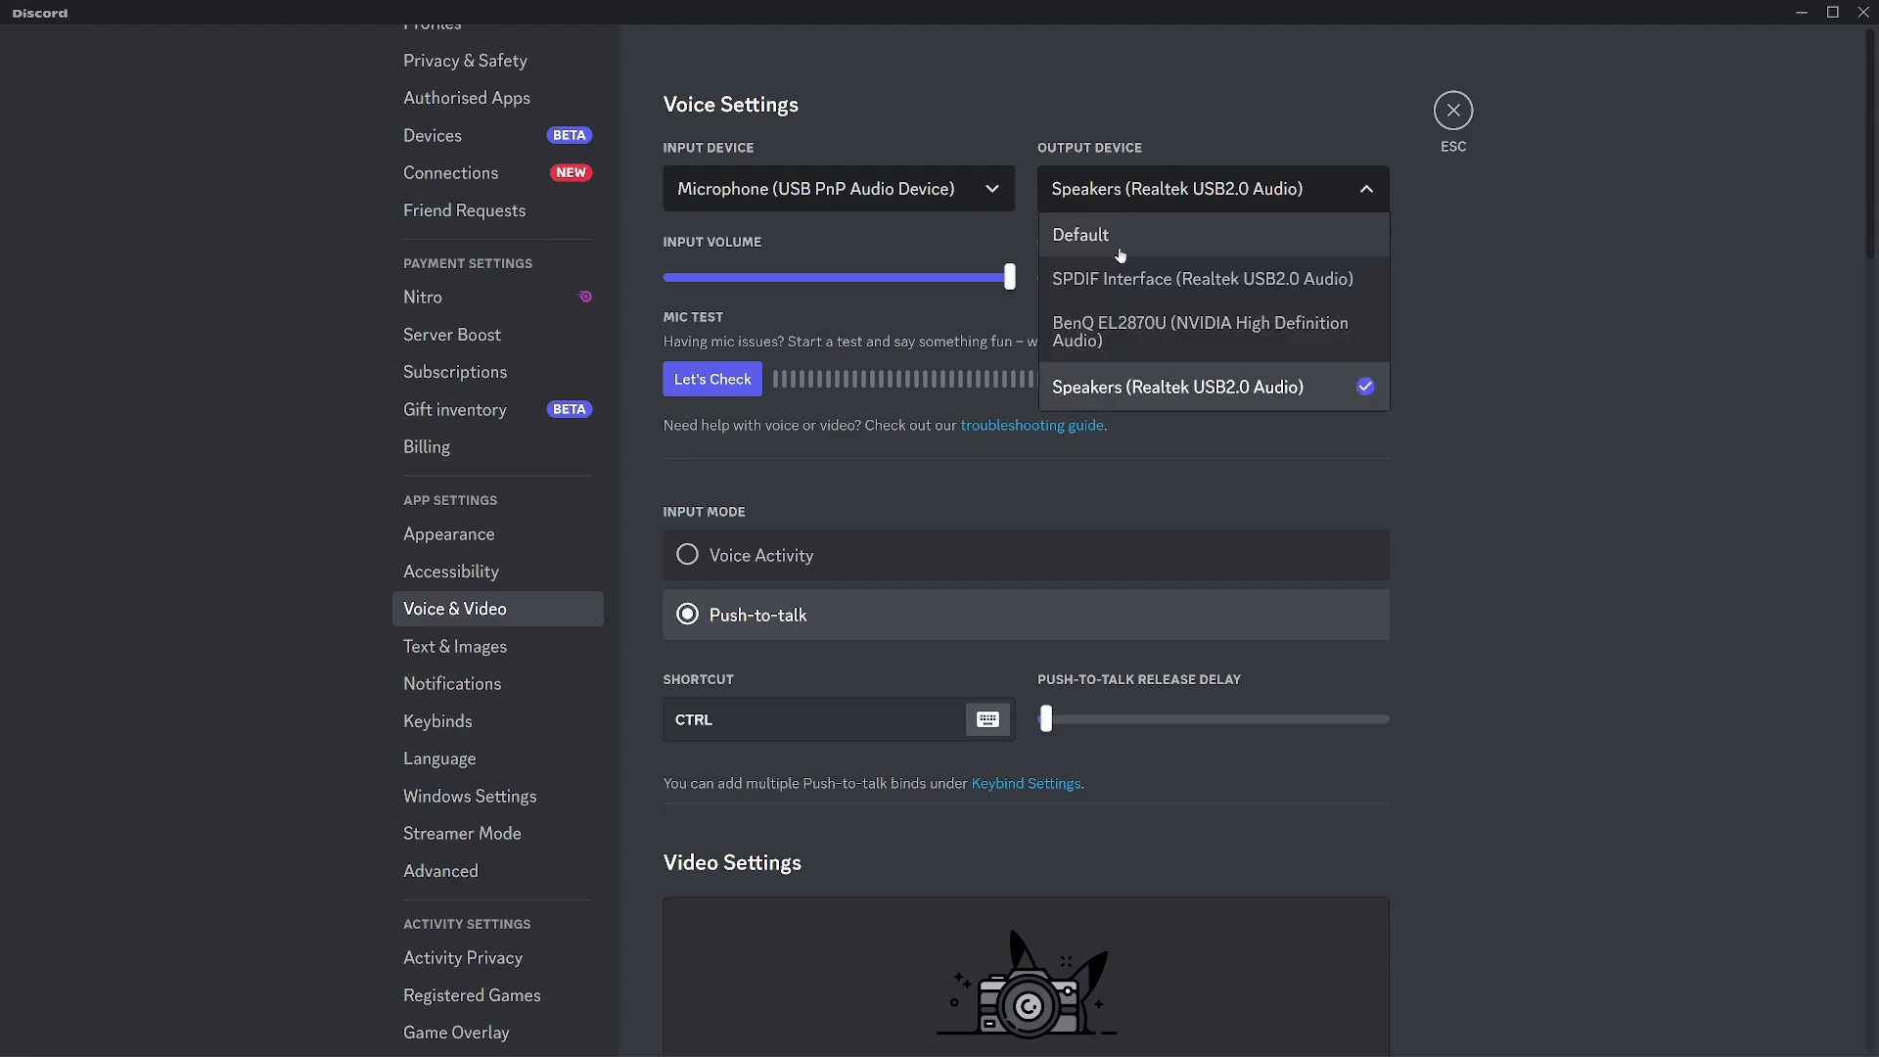
{"action": "left_click", "coordinate": [1169, 118]}
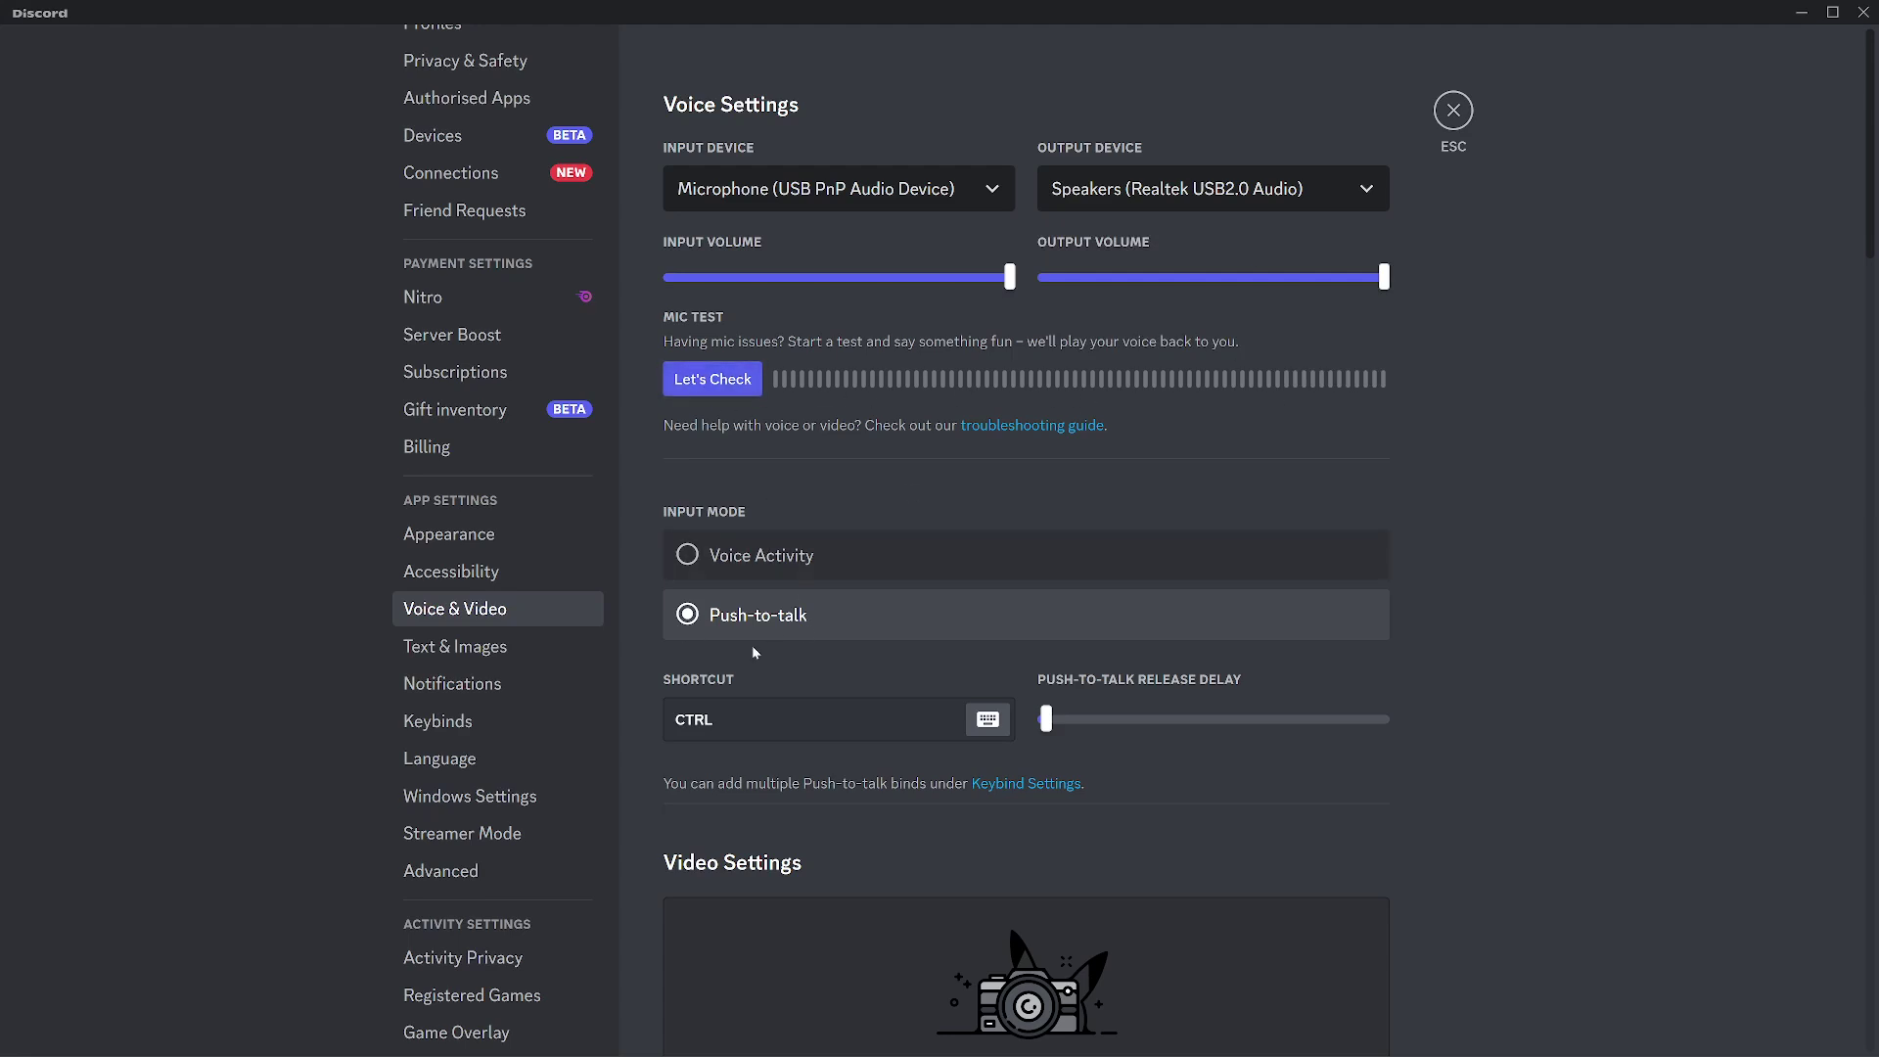
{"action": "scroll", "coordinate": [789, 525], "scroll_direction": "down", "scroll_amount": 3}
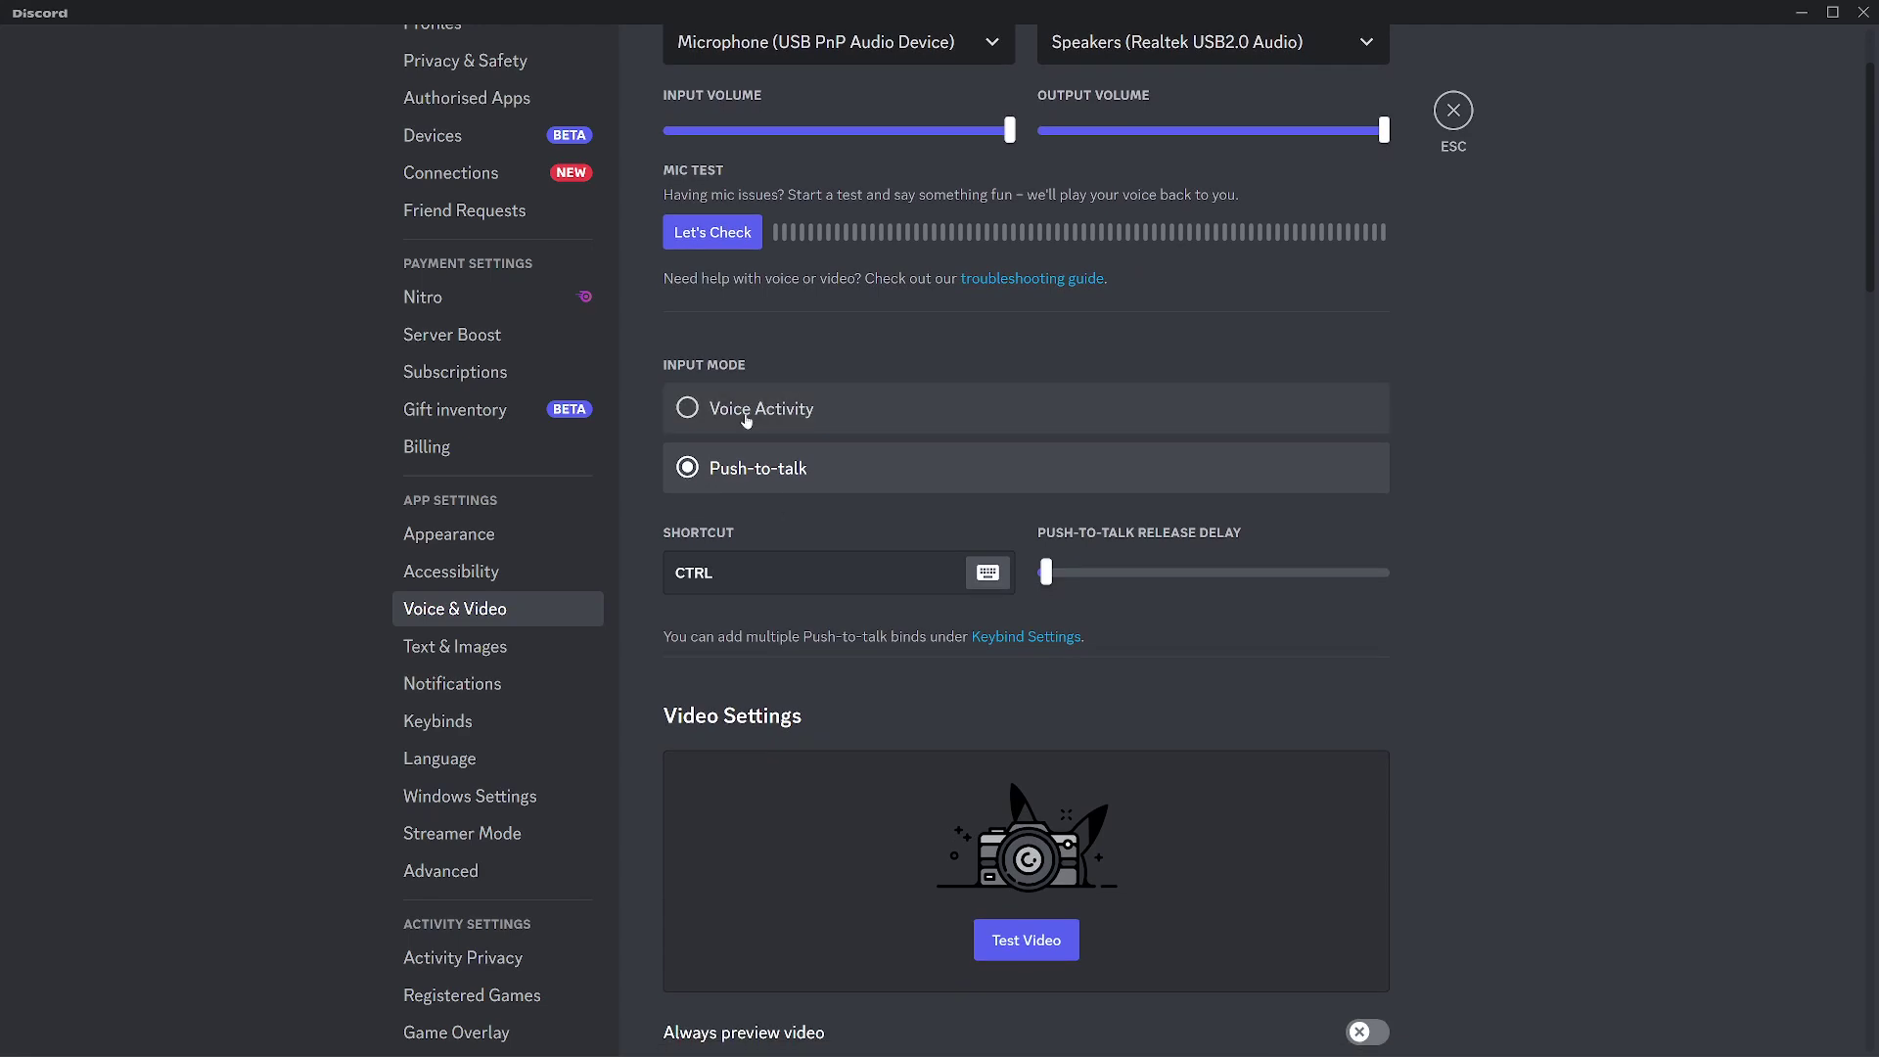
- Switch the voice input mode to Voice Activity and back to Push-to-talk, and close the settings
{"action": "left_click", "coordinate": [721, 411]}
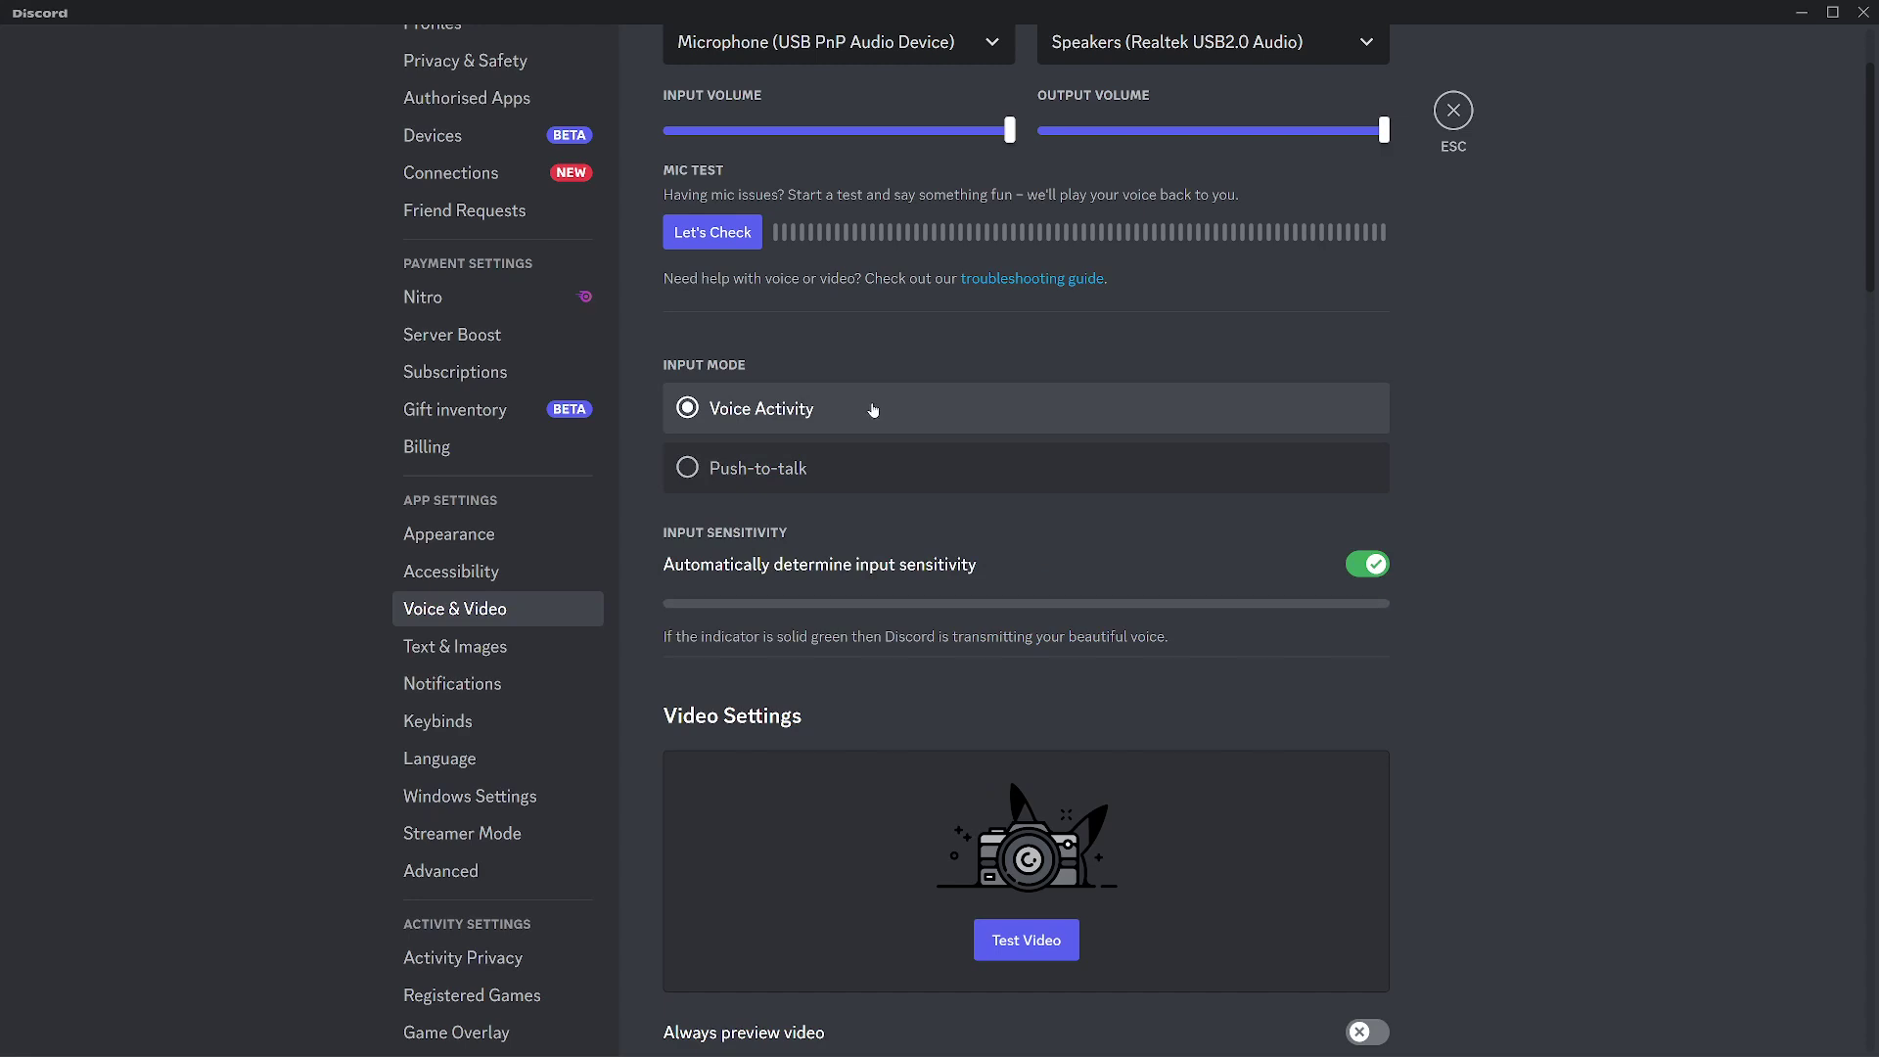
{"action": "left_click", "coordinate": [789, 469]}
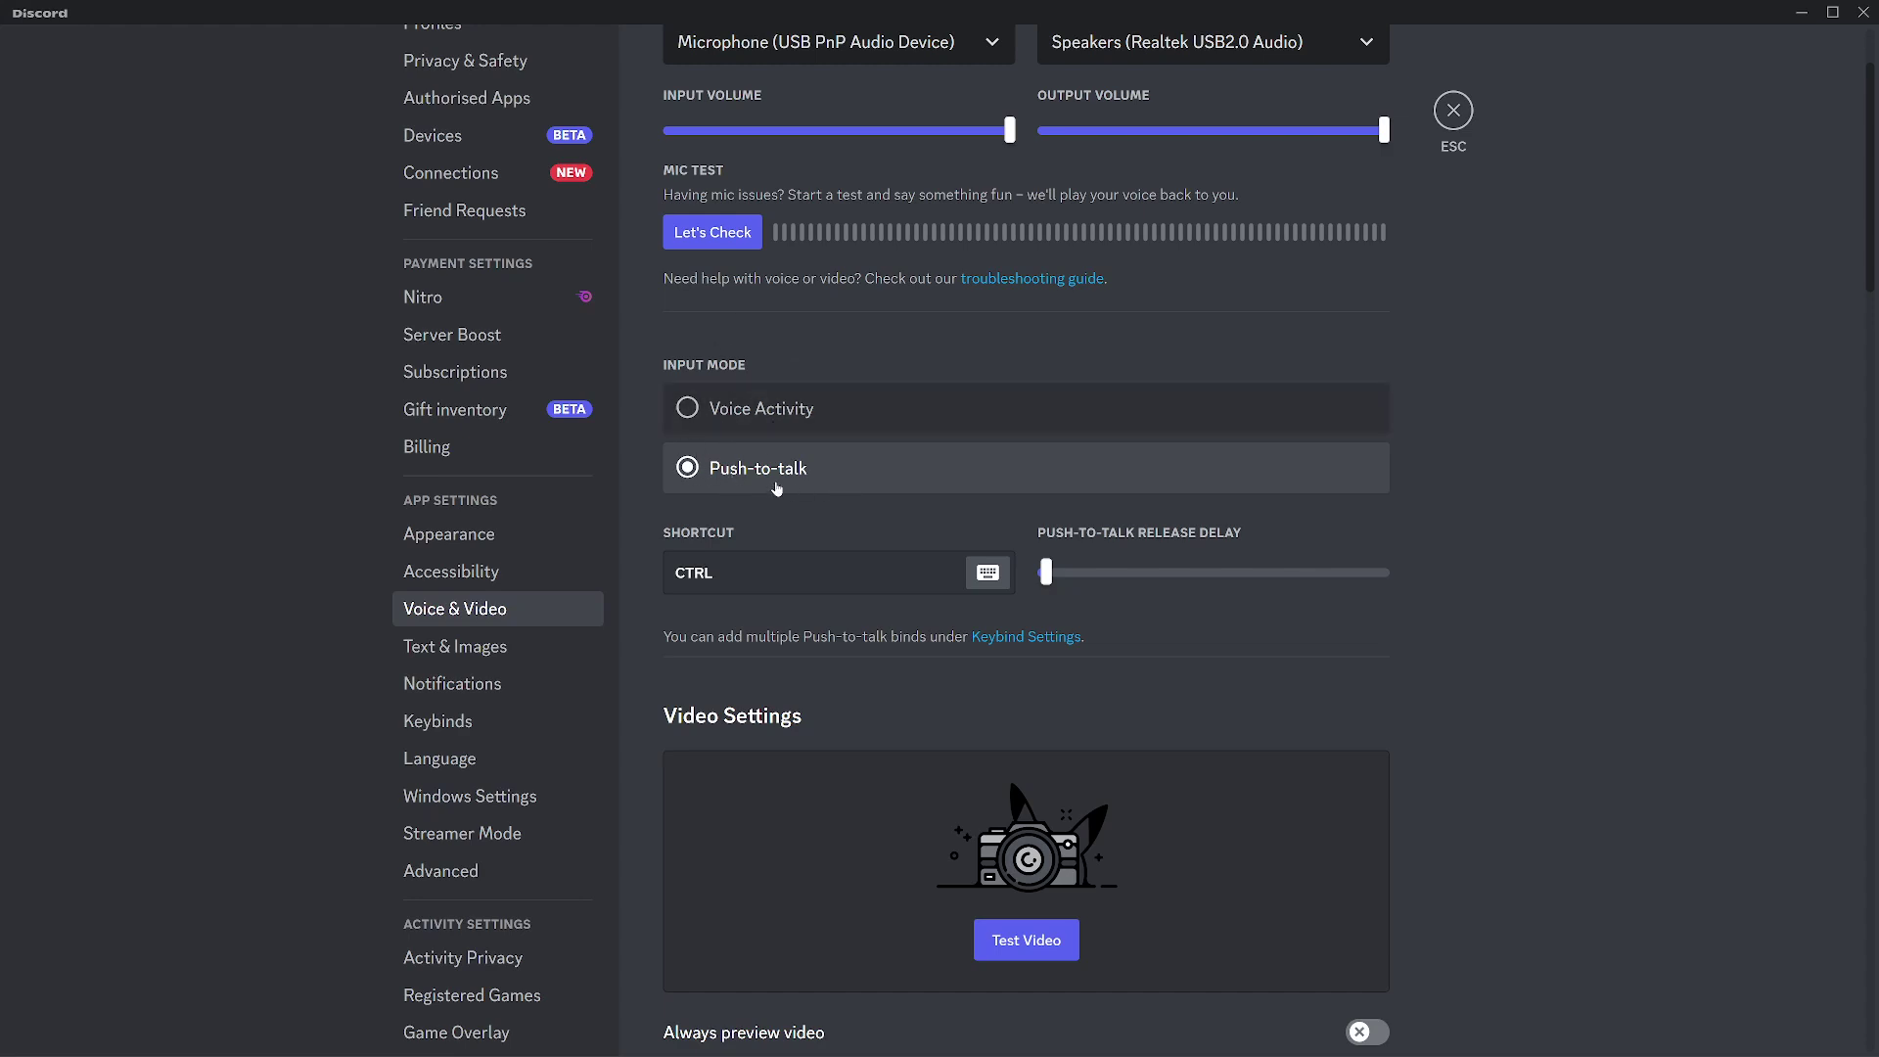
{"action": "left_click", "coordinate": [1454, 111]}
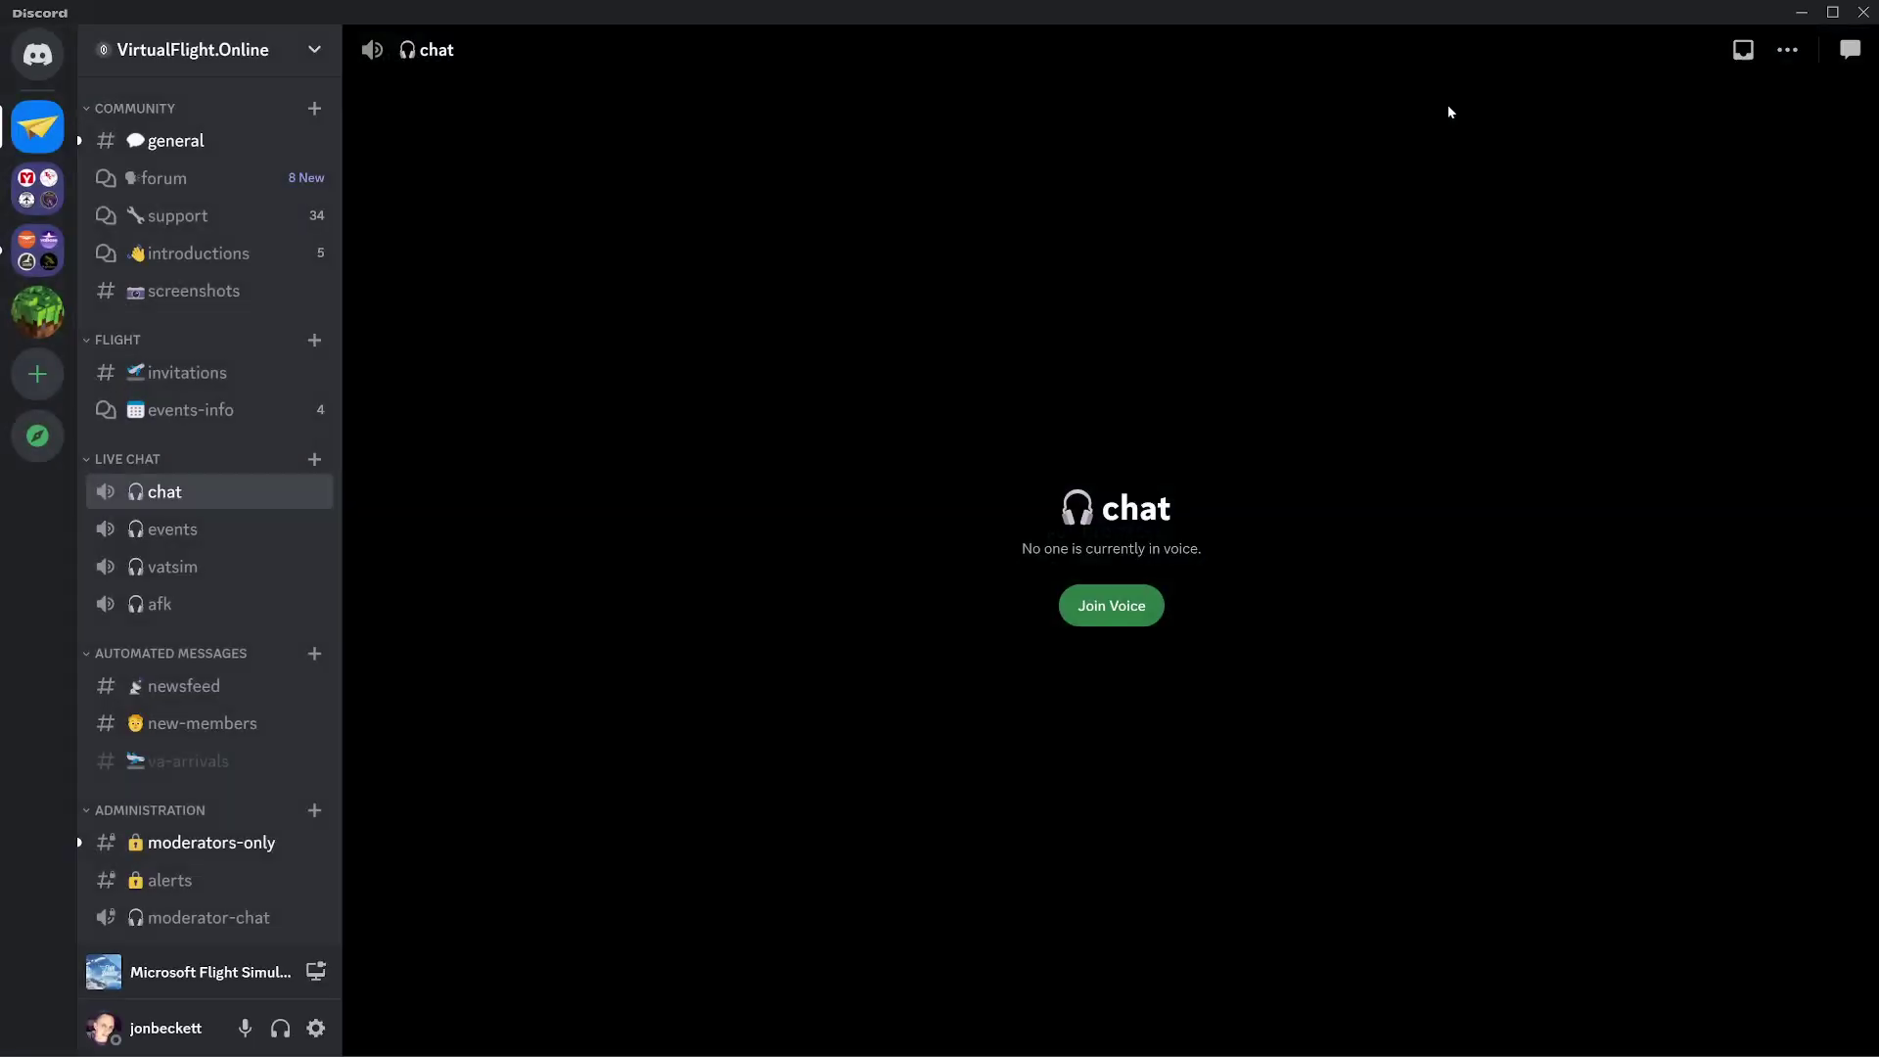
- Reopen the Voice & Video settings, toggle the input mode between Voice Activity and Push-to-talk, and examine the push-to-talk shortcut before closing the settings
{"action": "left_click", "coordinate": [317, 1026]}
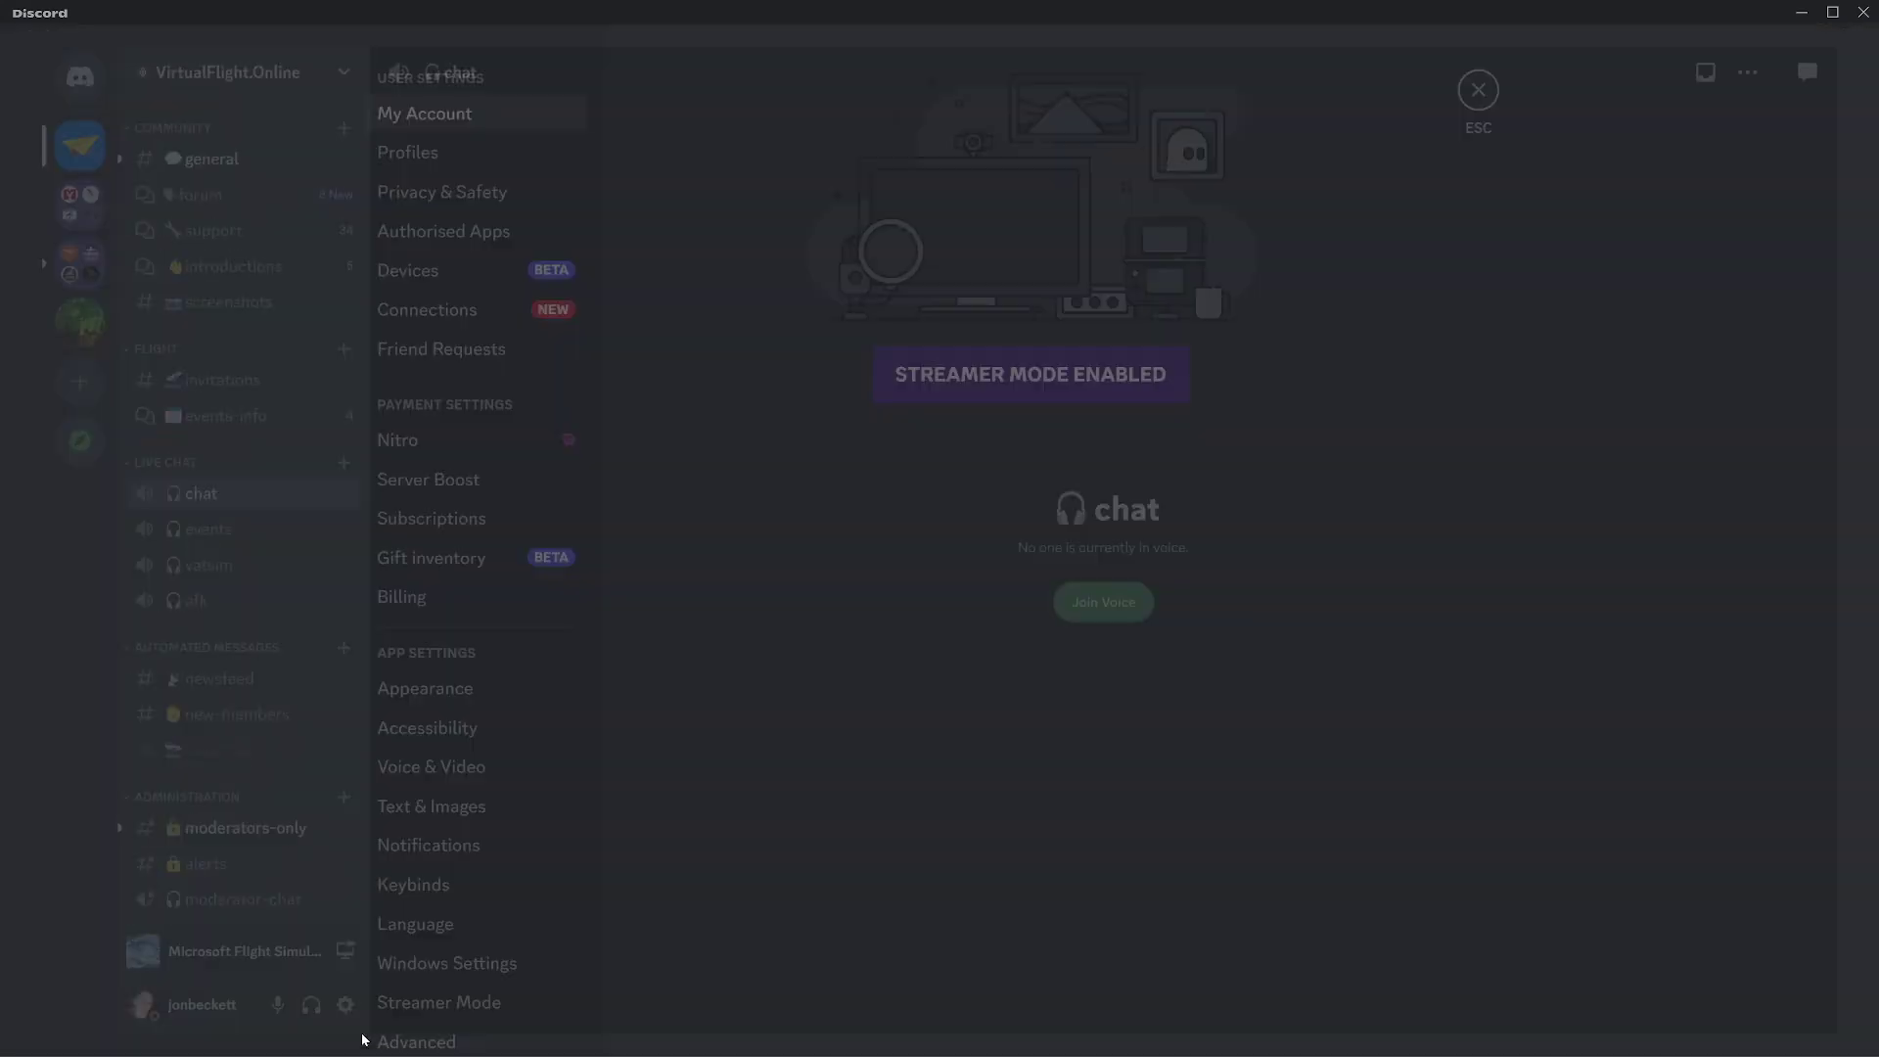
{"action": "left_click", "coordinate": [476, 755]}
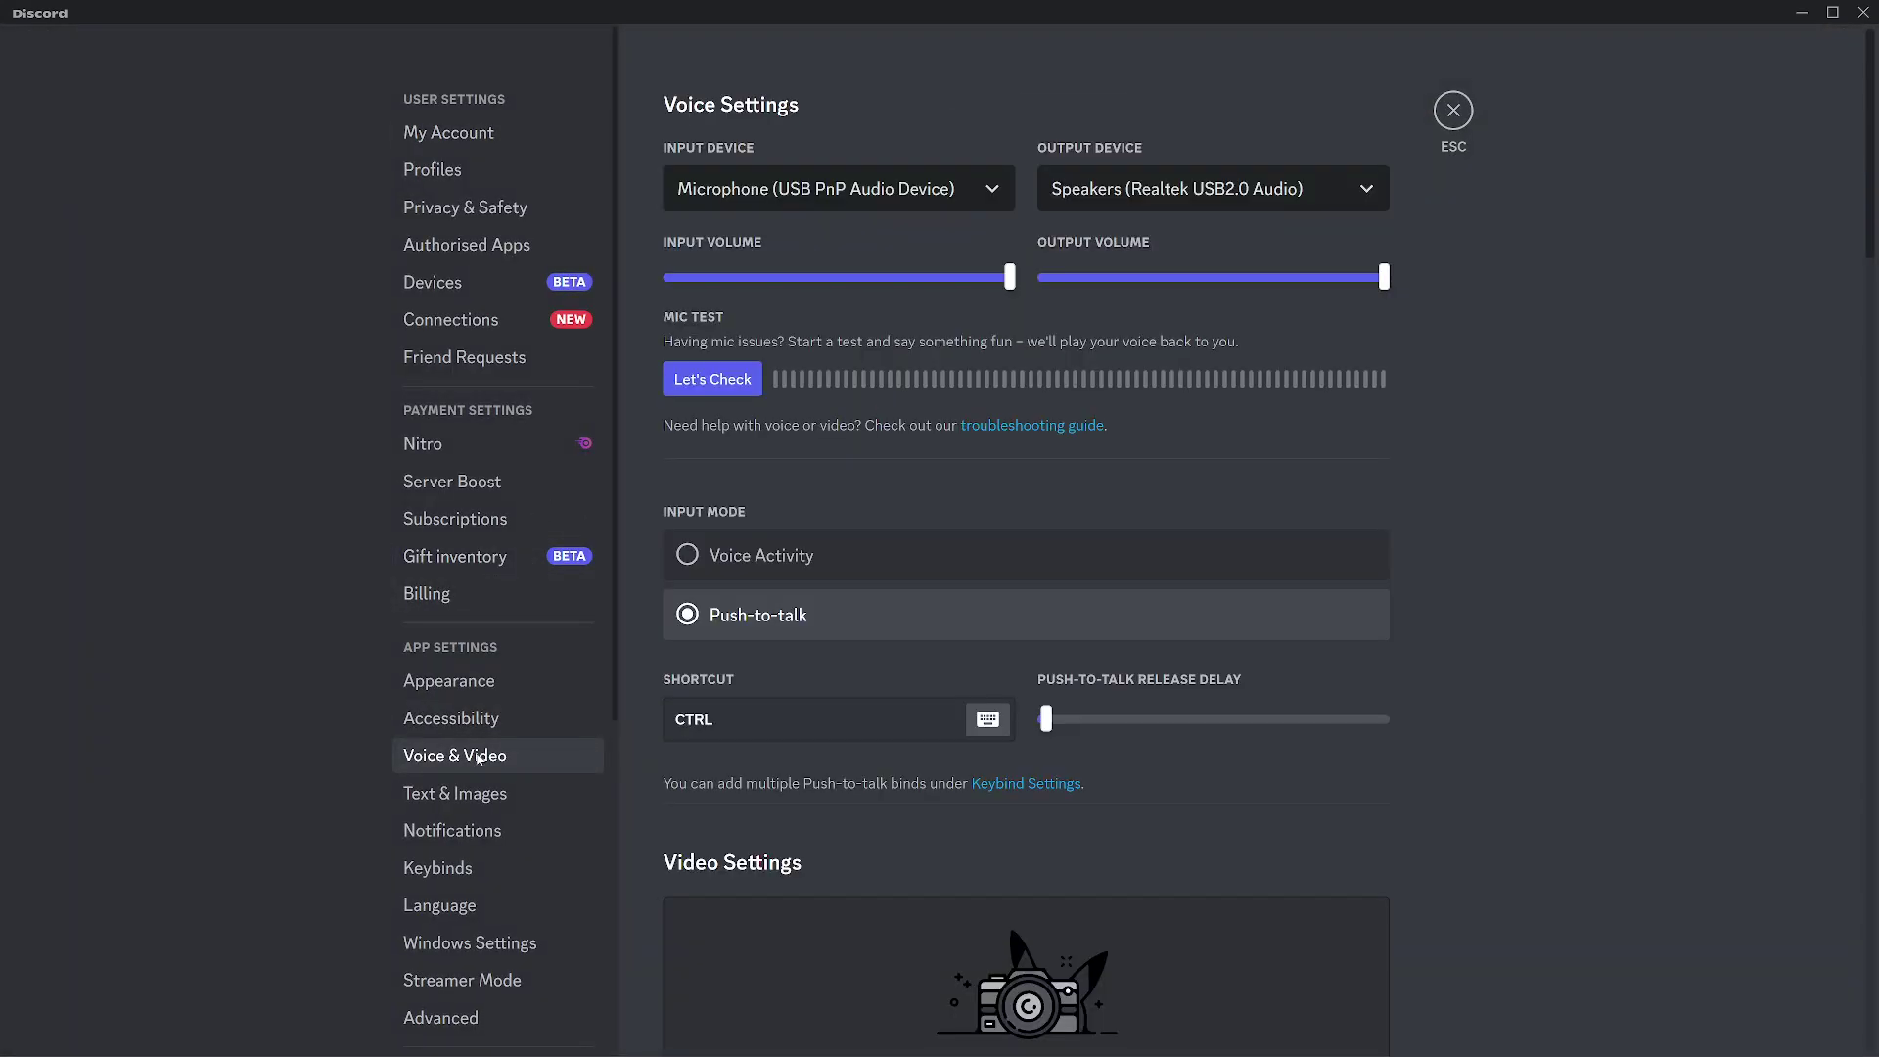
{"action": "scroll", "coordinate": [839, 377], "scroll_direction": "down", "scroll_amount": 2}
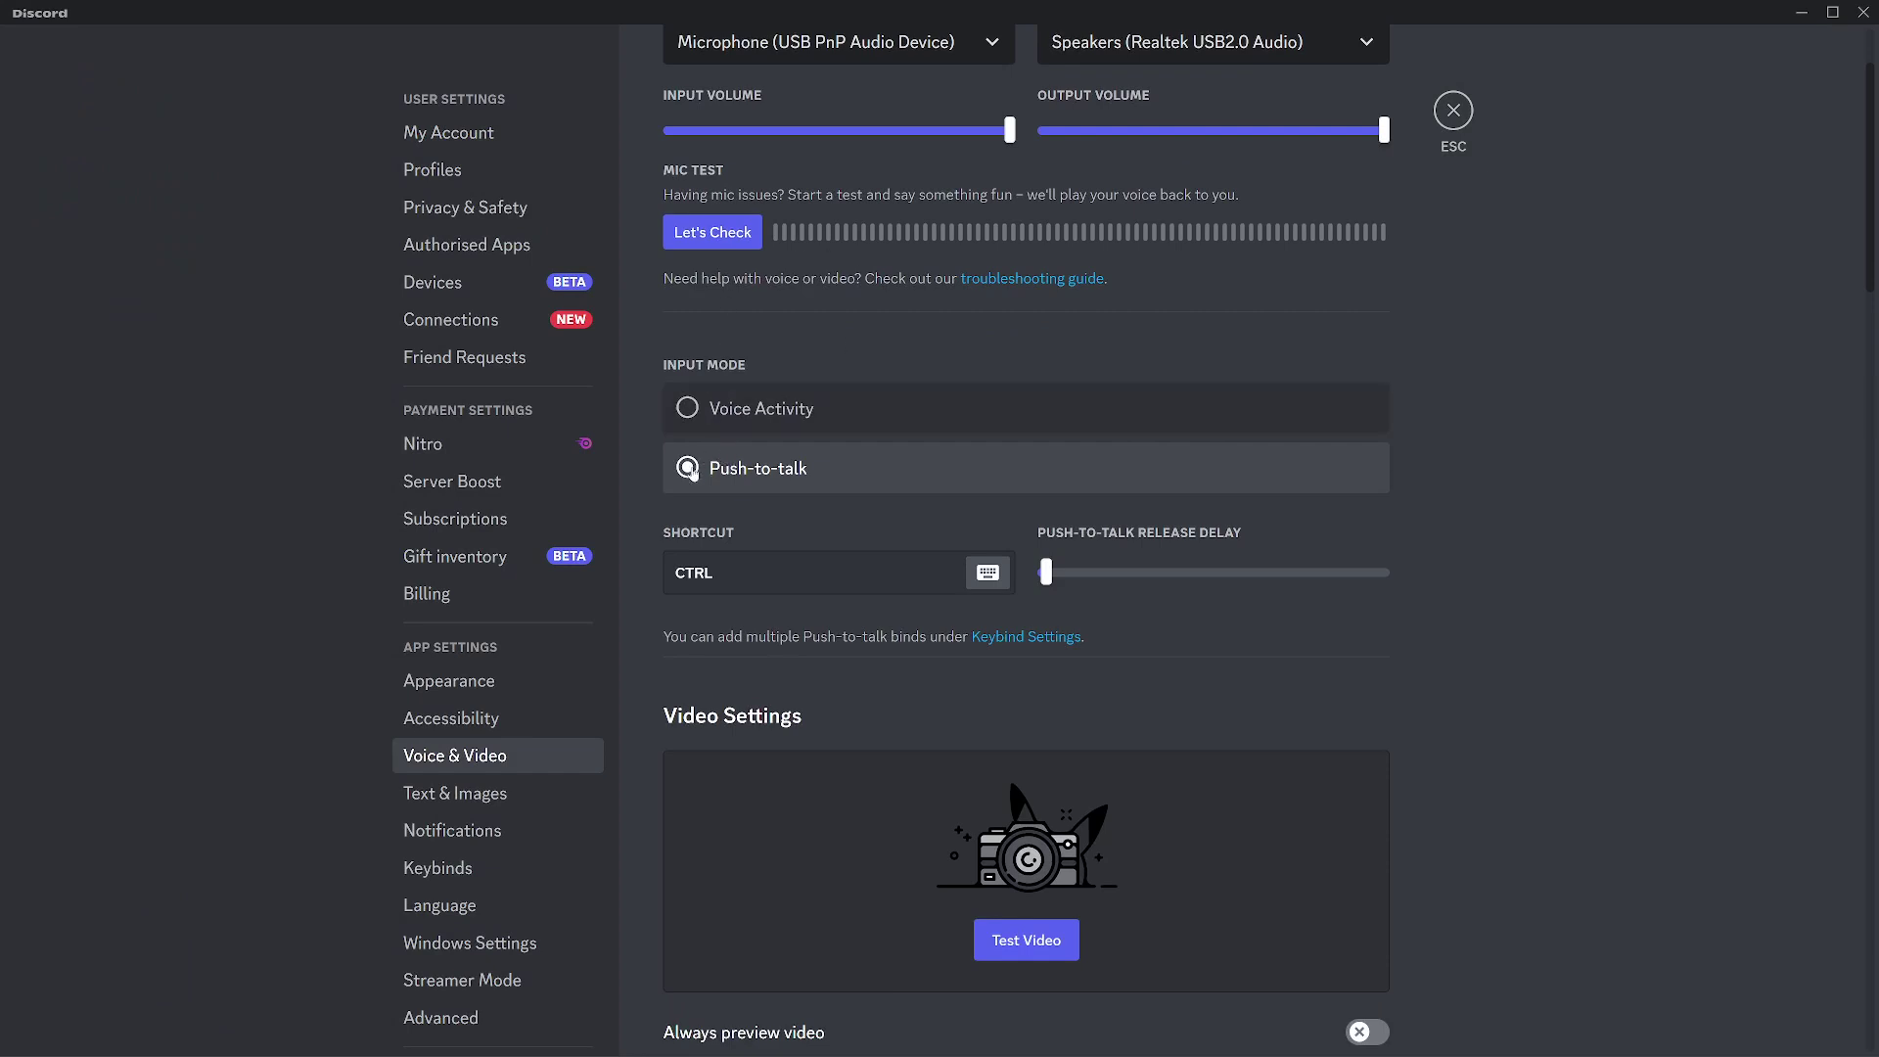
{"action": "left_click", "coordinate": [694, 419]}
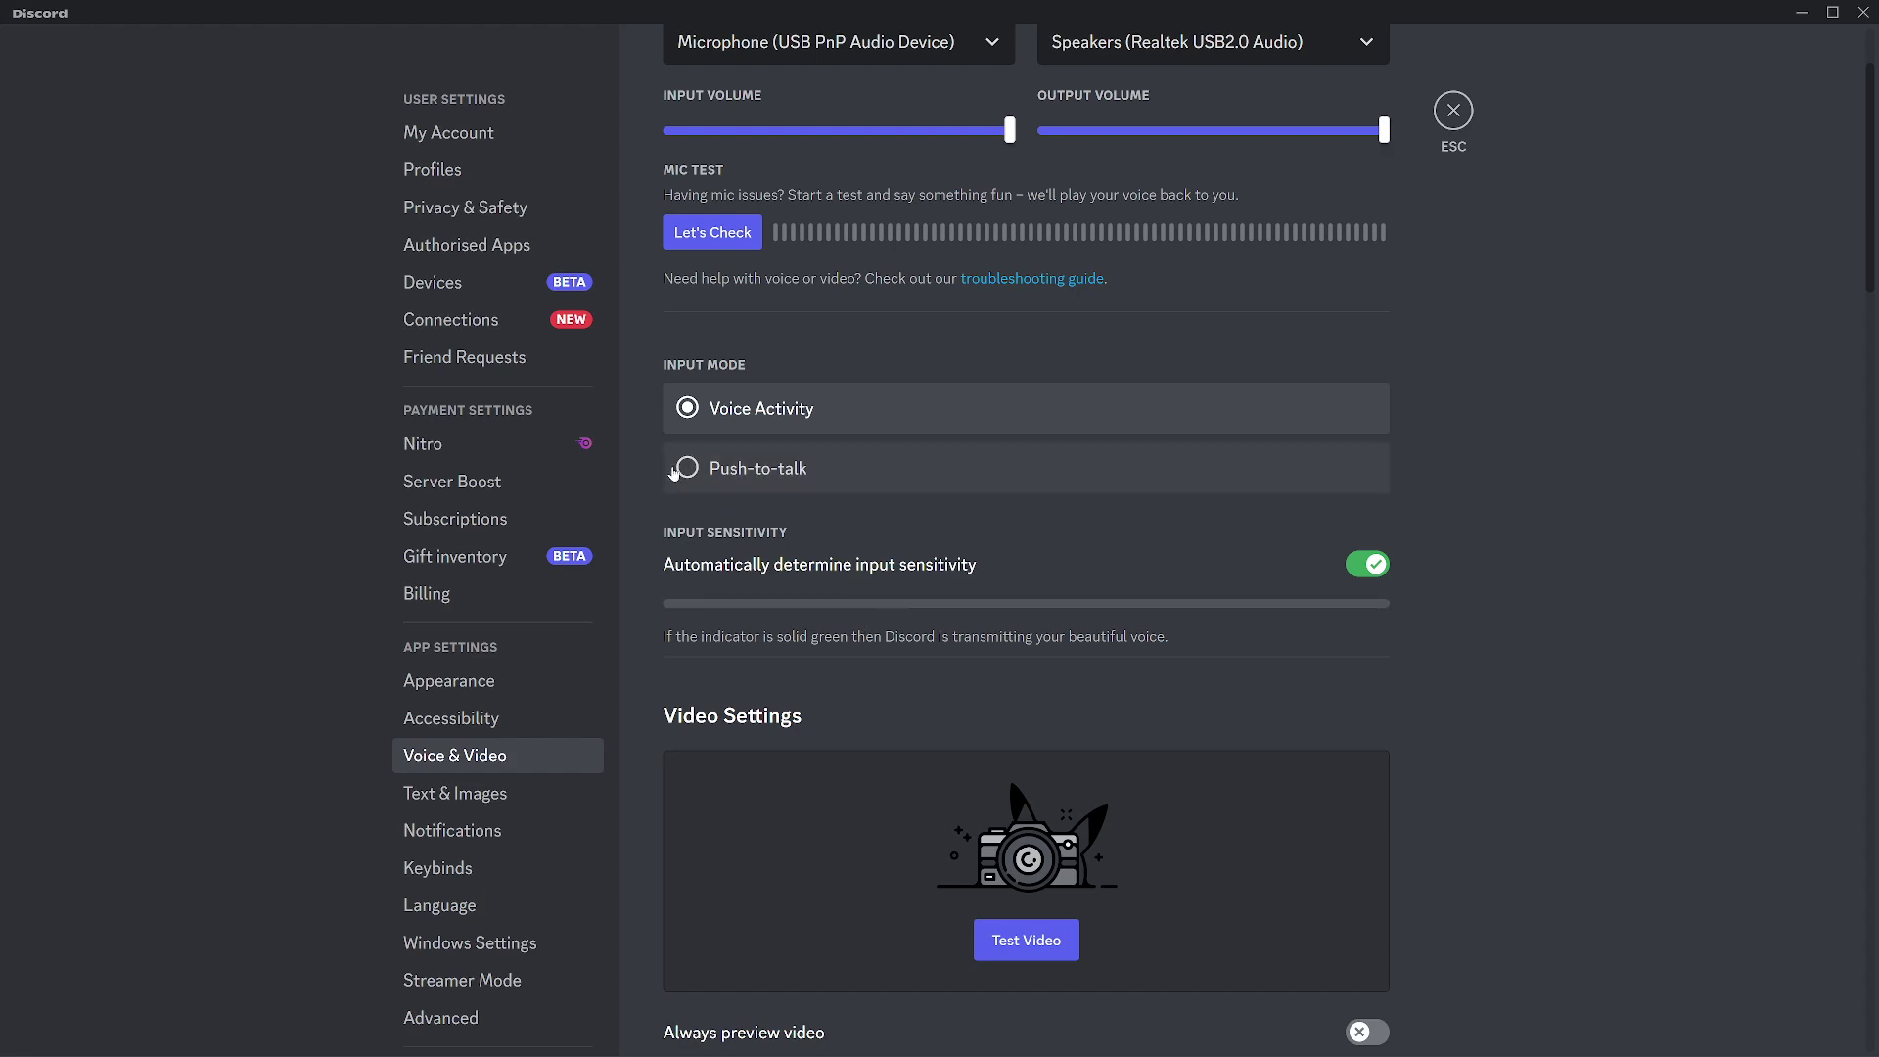
{"action": "left_click", "coordinate": [691, 472]}
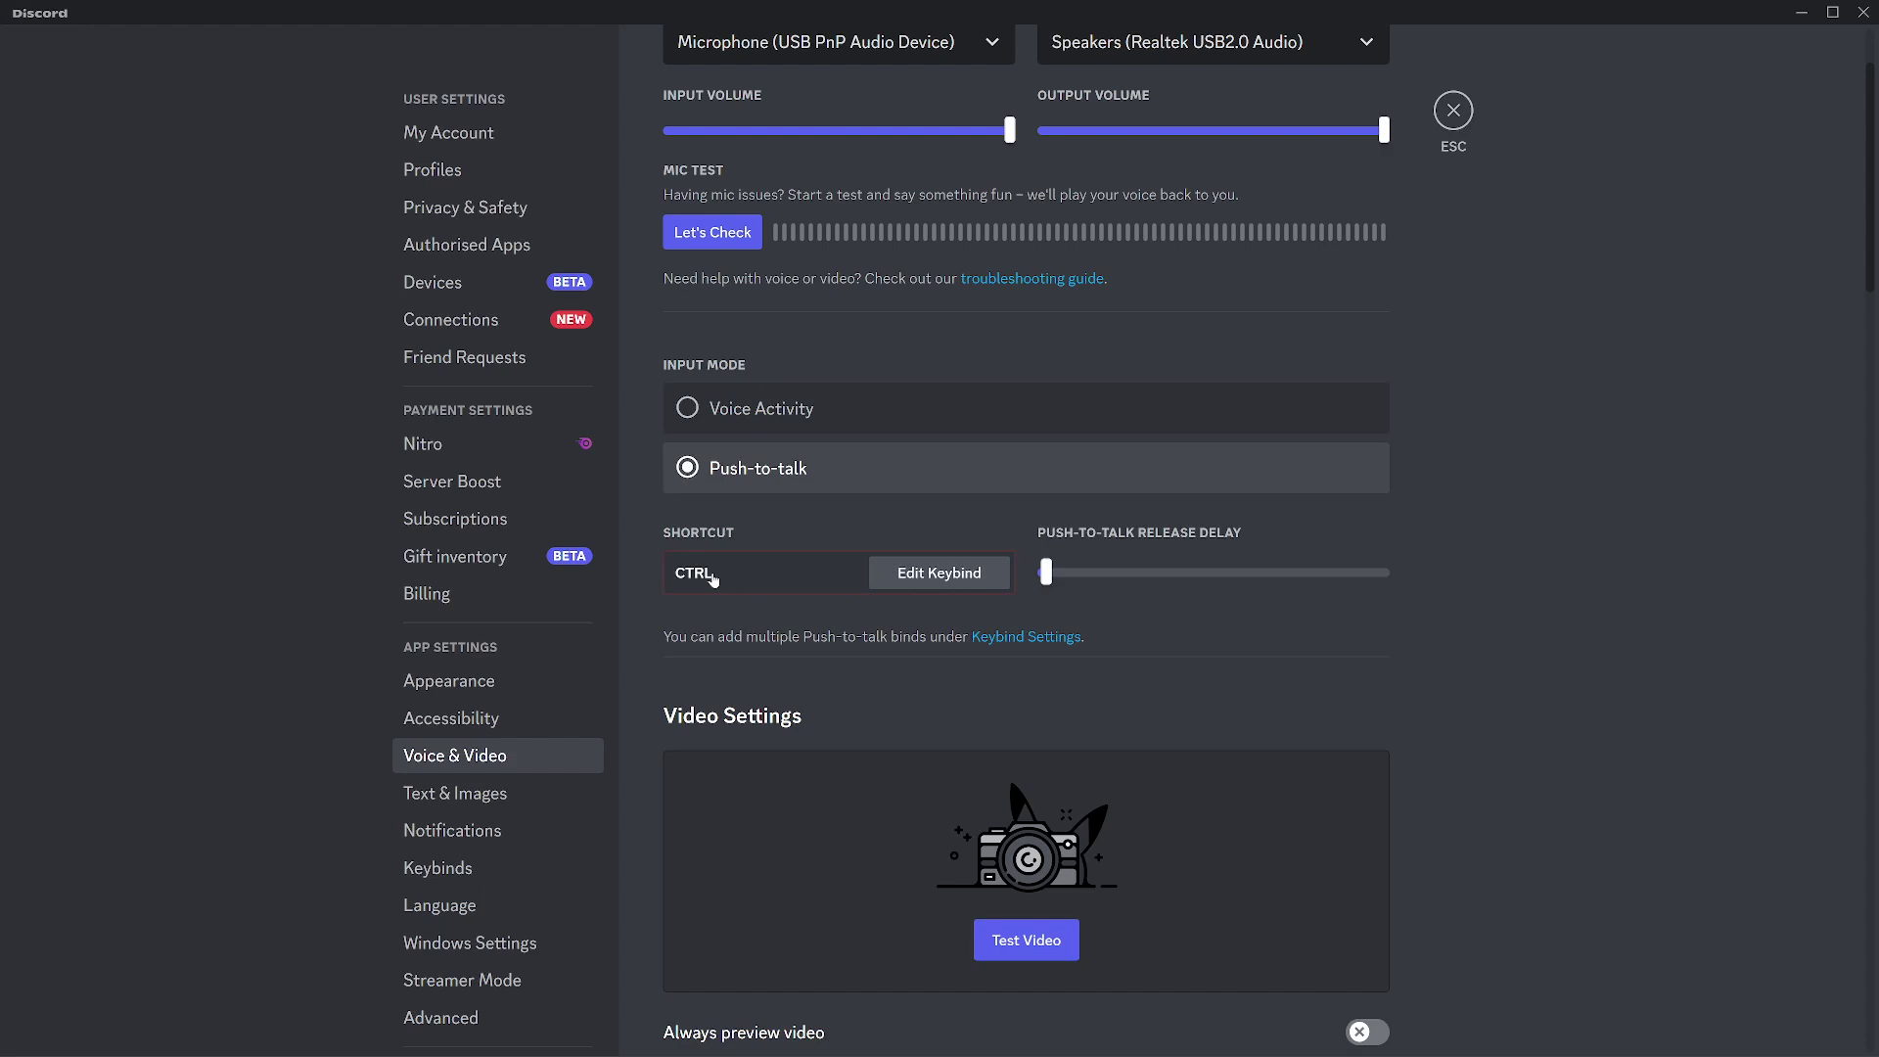
{"action": "left_click", "coordinate": [712, 577]}
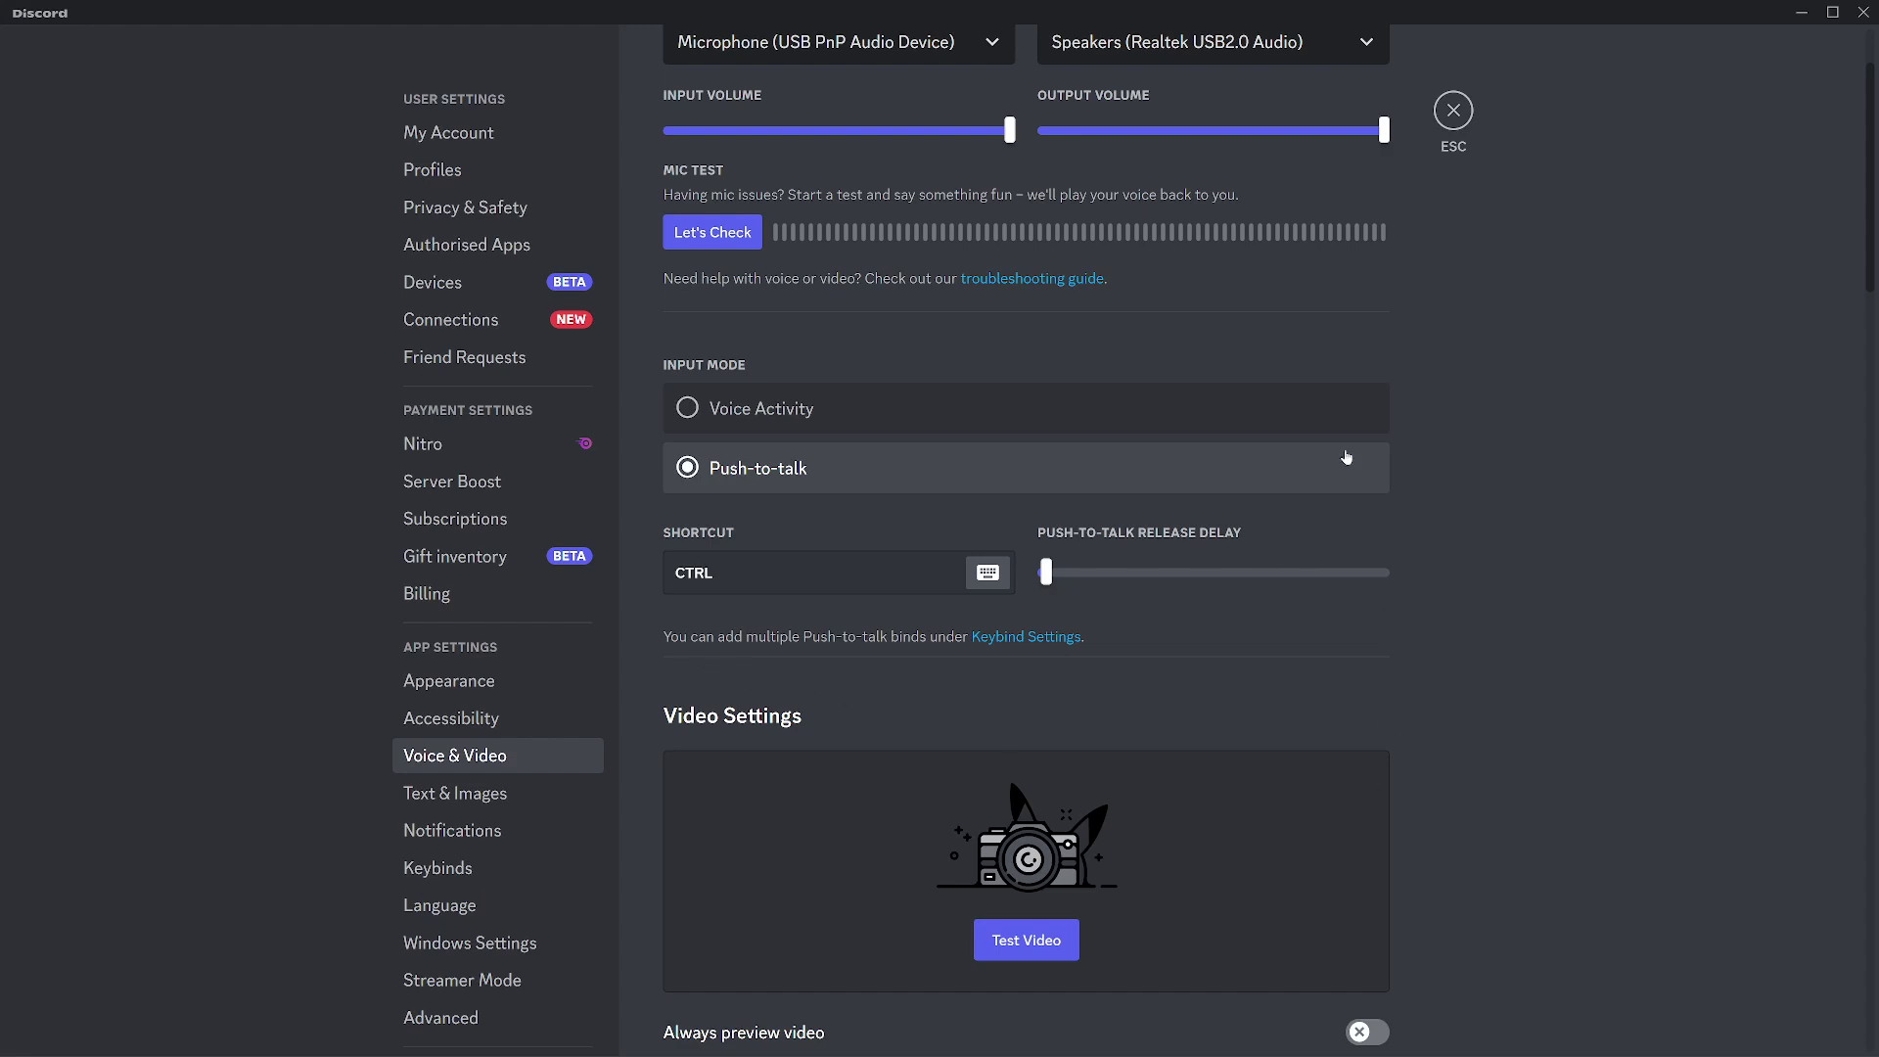
{"action": "left_click", "coordinate": [1449, 137]}
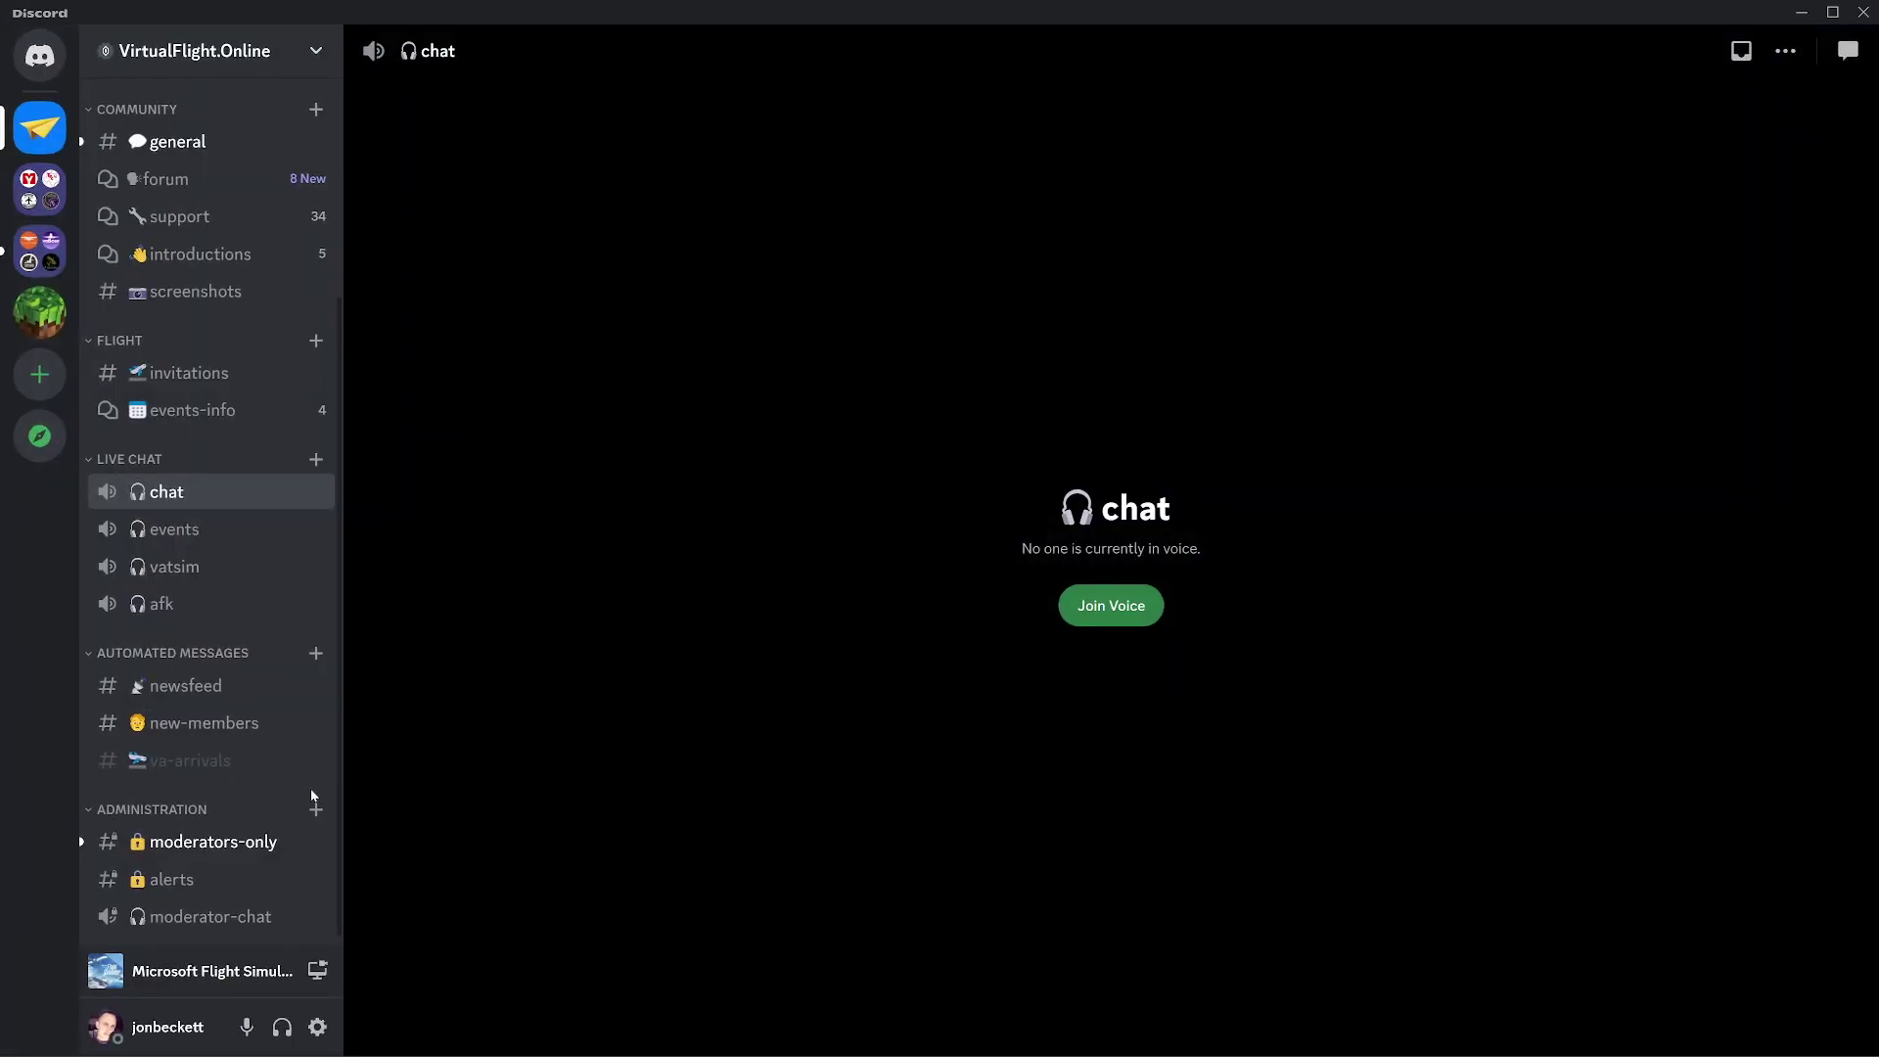
- Join the chat voice channel and disconnect from it
{"action": "left_click", "coordinate": [177, 495]}
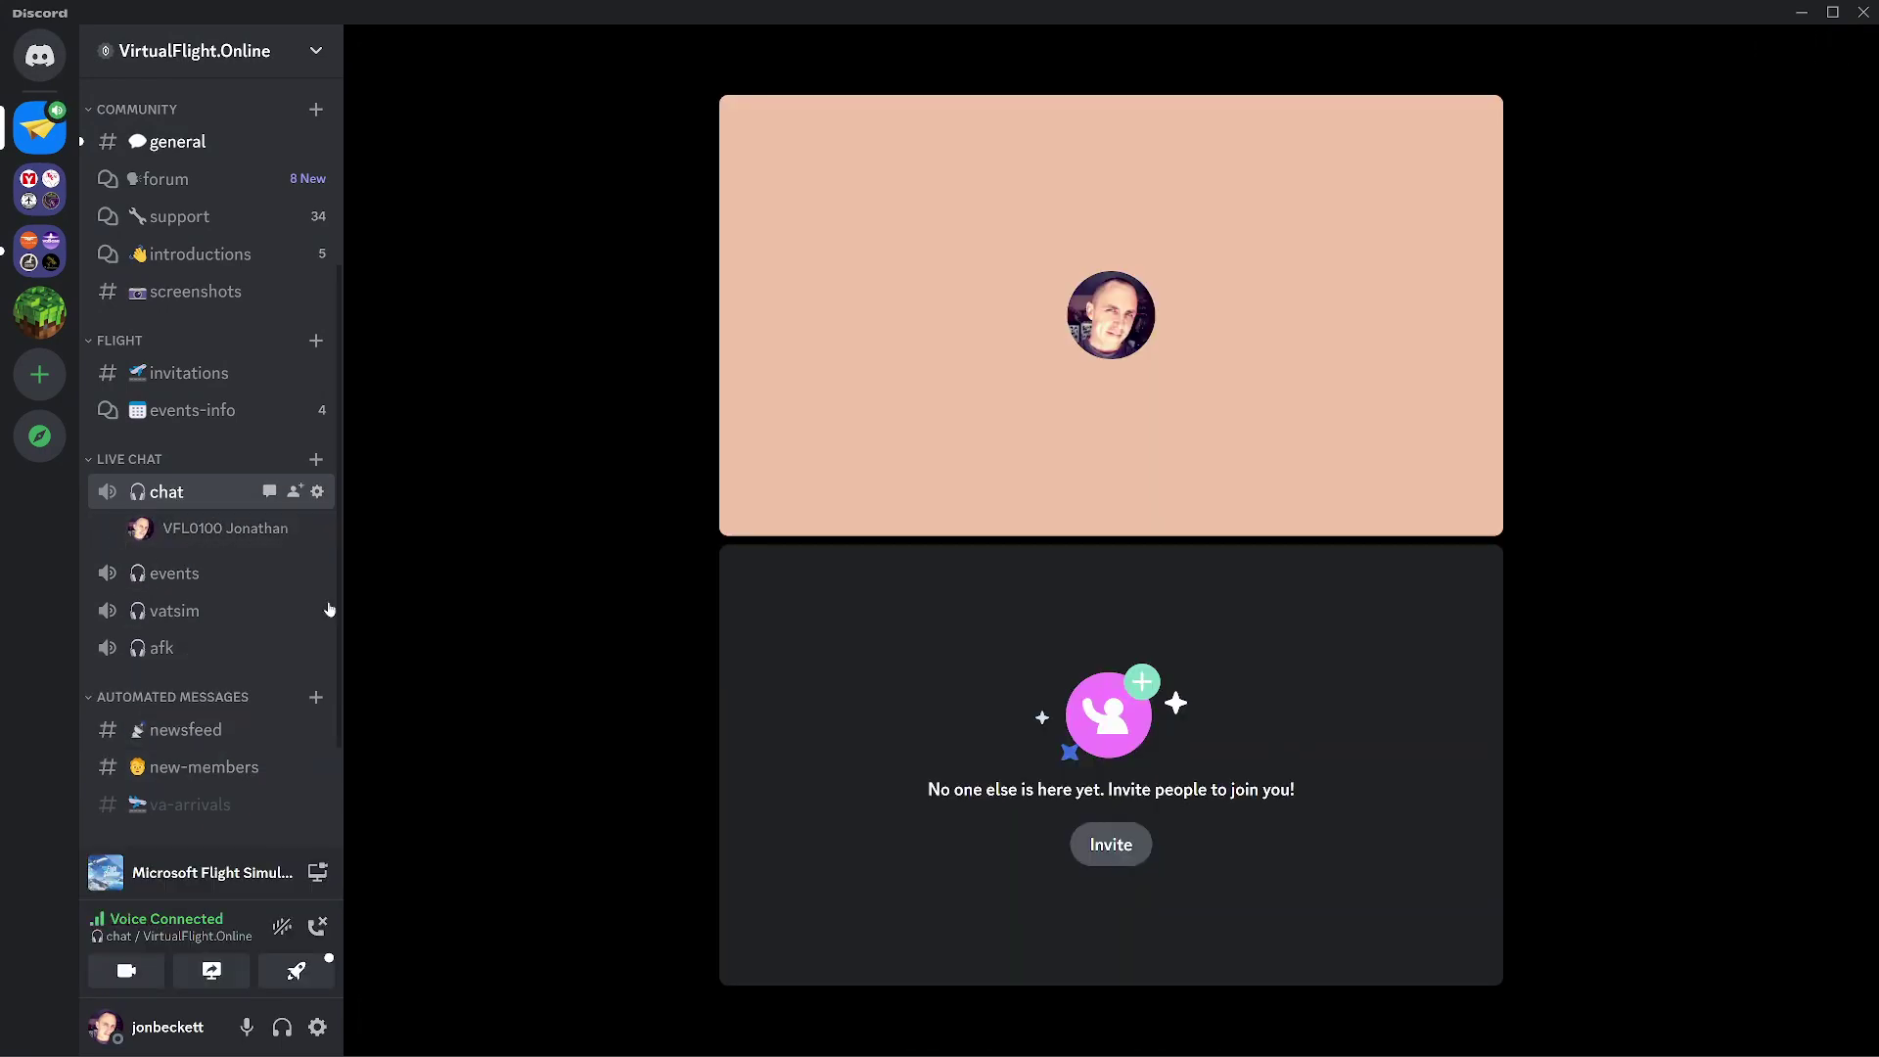
{"action": "mouse_move", "coordinate": [718, 683]}
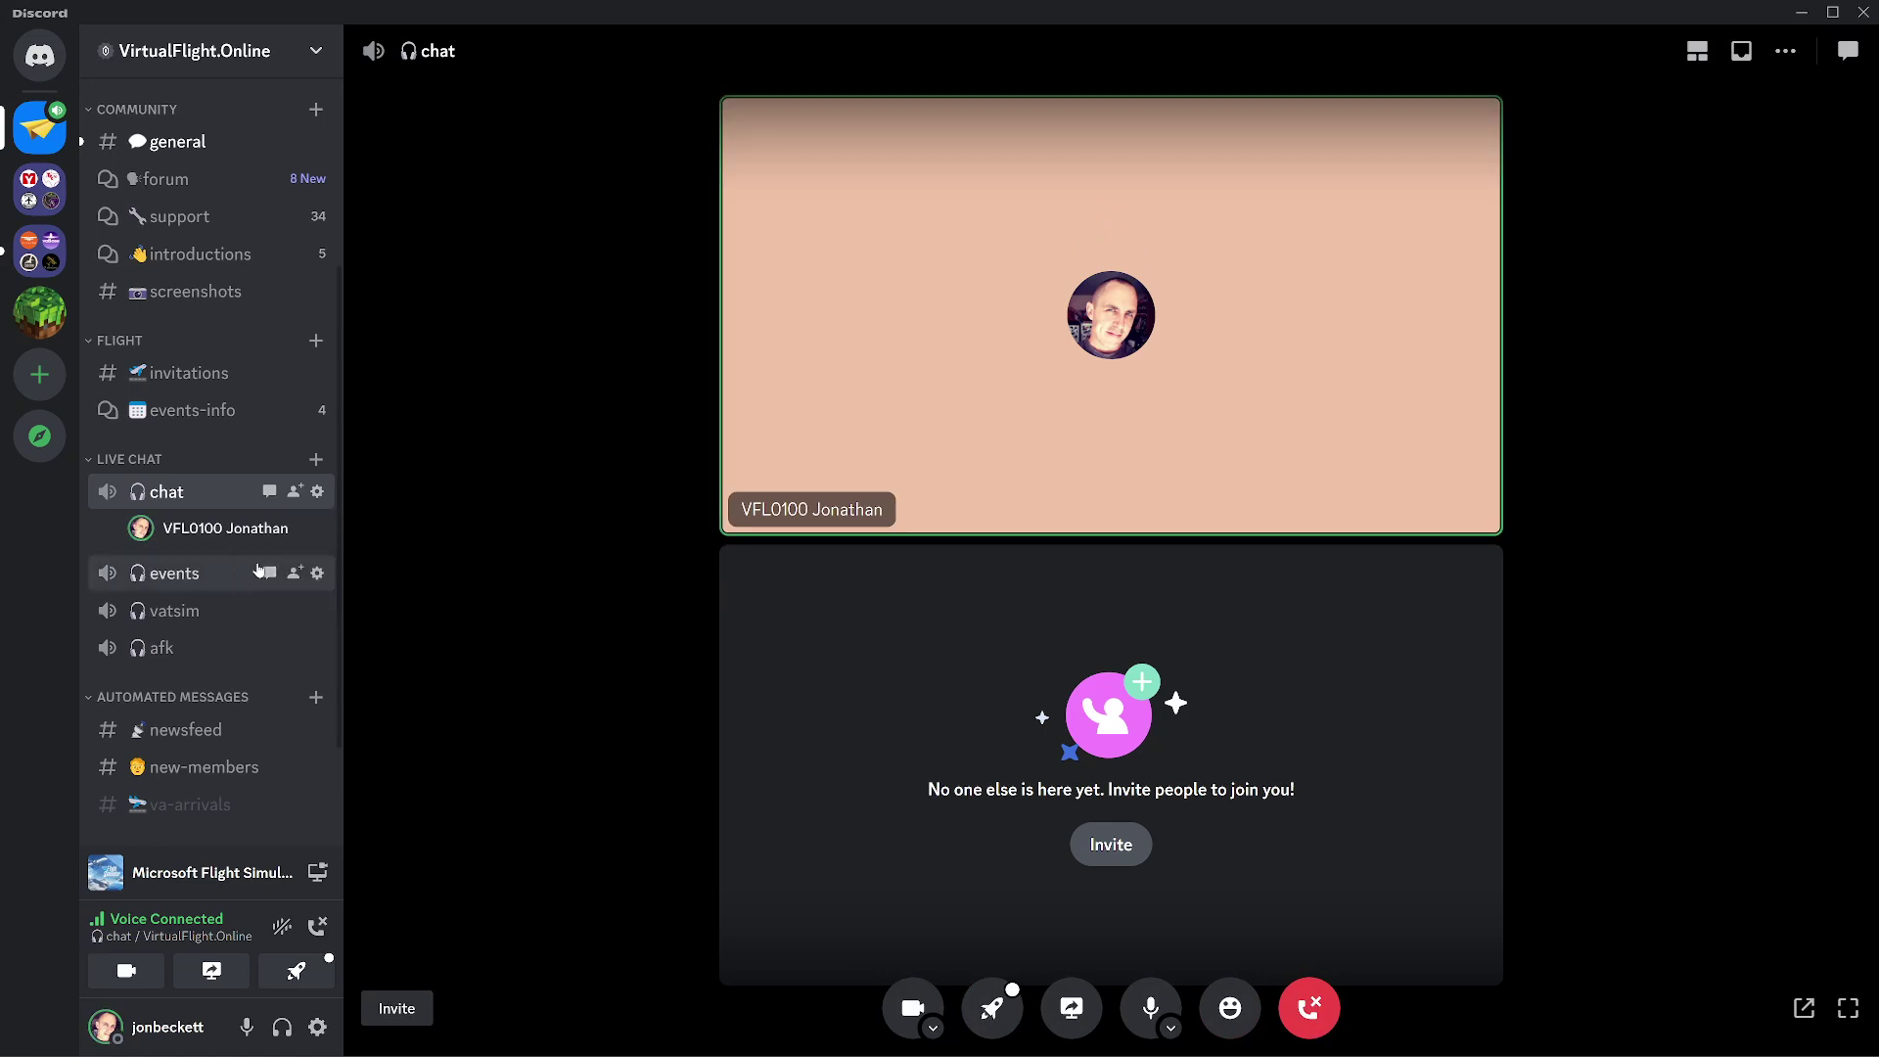
{"action": "mouse_move", "coordinate": [606, 585]}
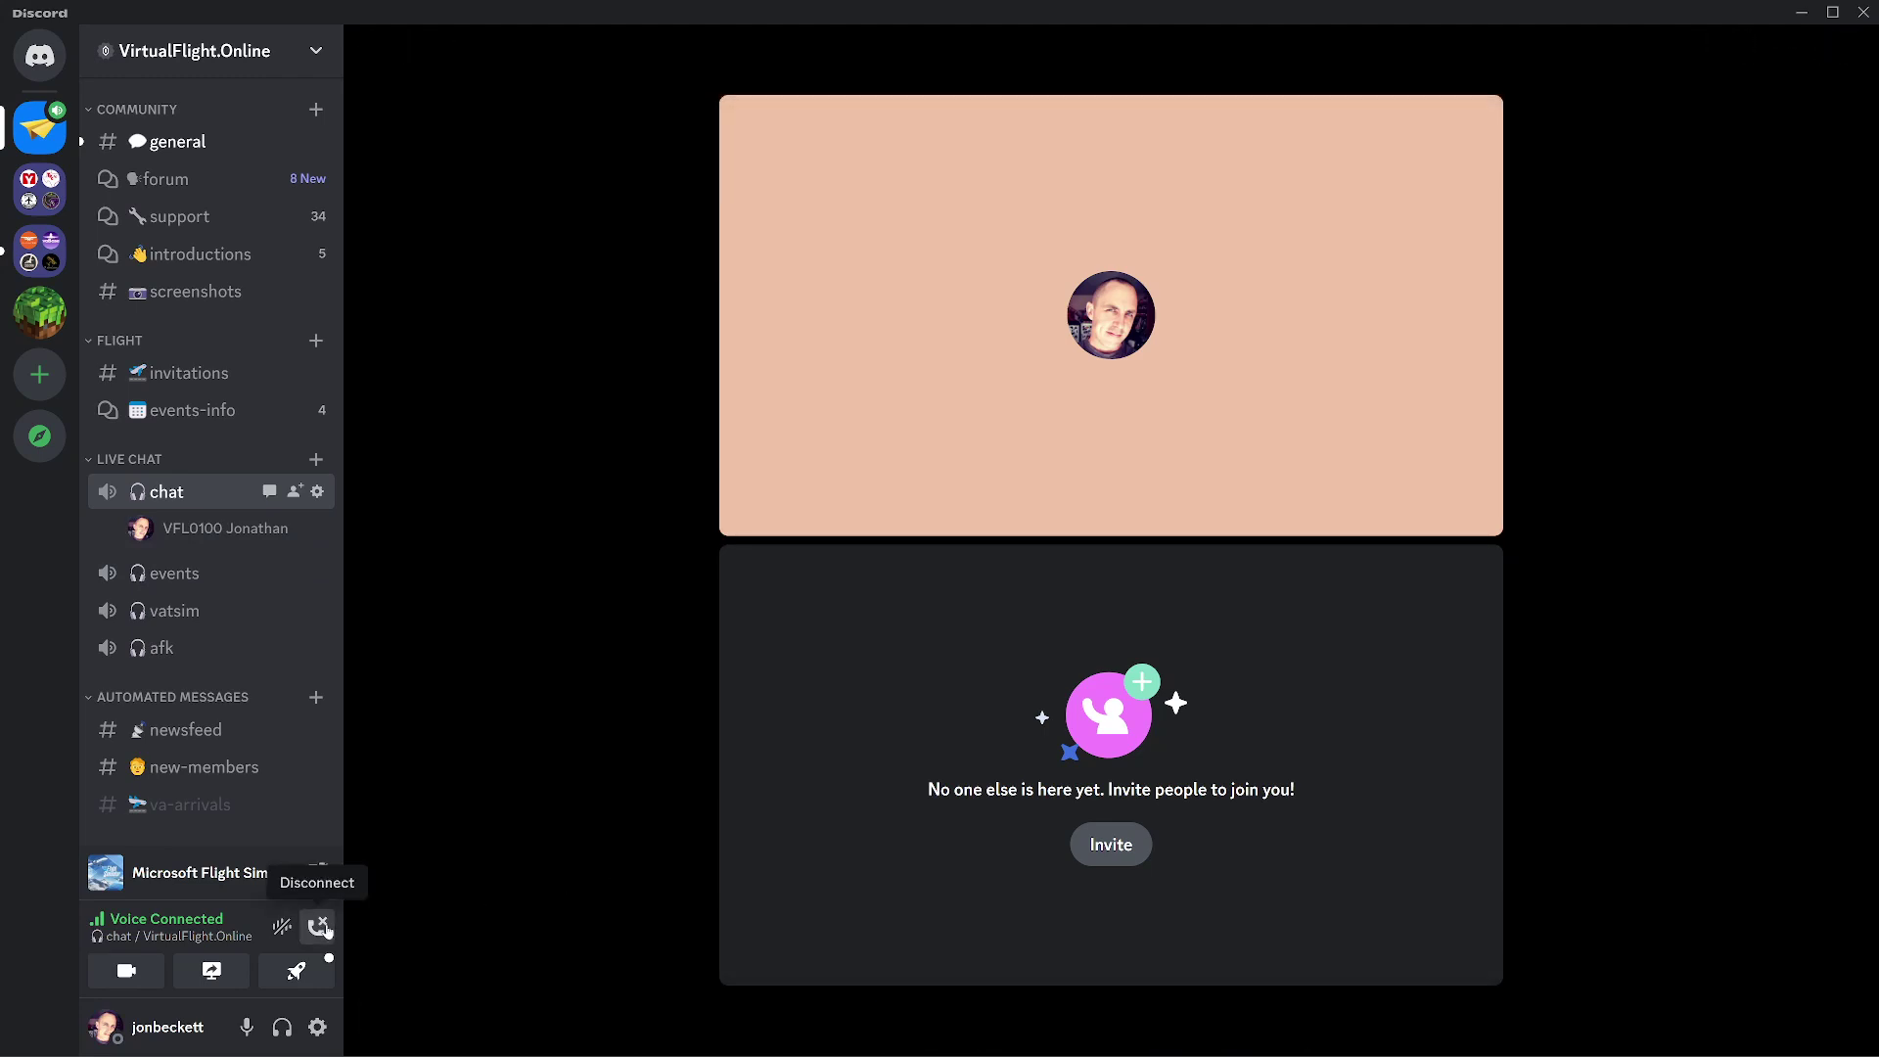
{"action": "mouse_move", "coordinate": [419, 894]}
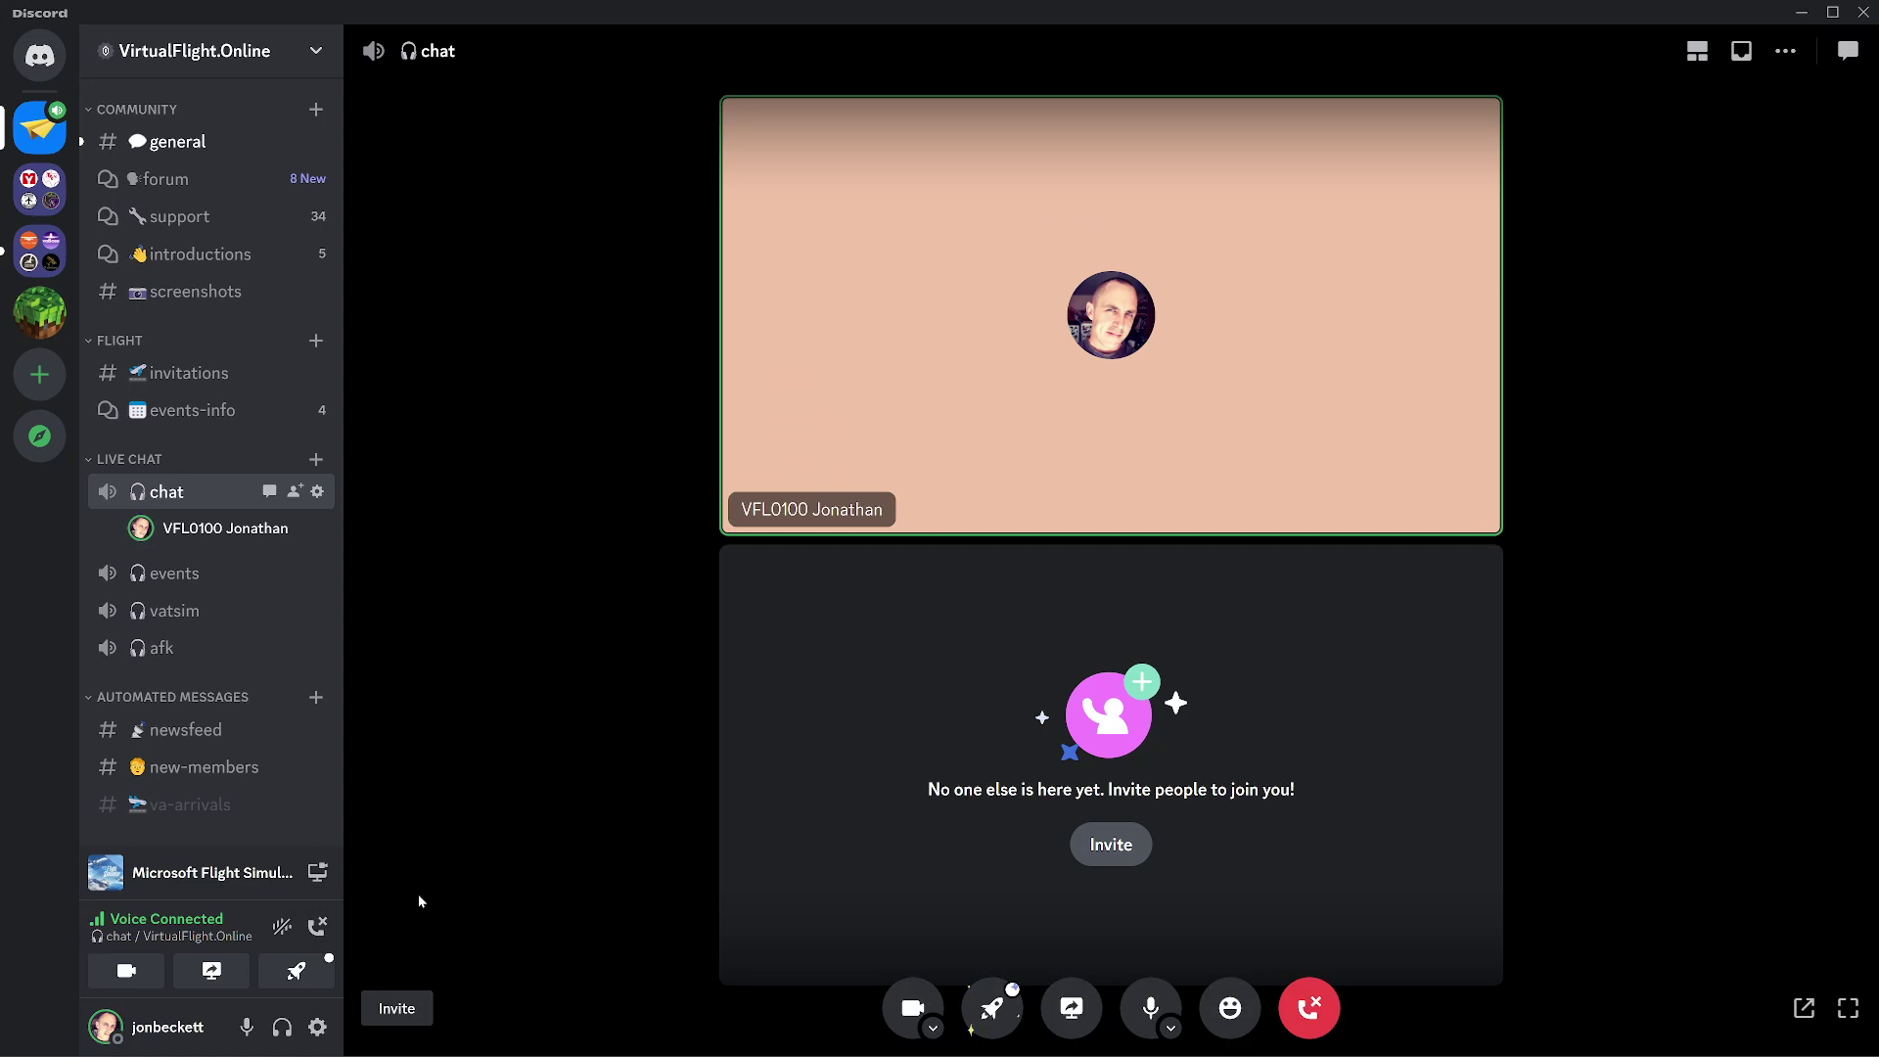
{"action": "left_click", "coordinate": [320, 925]}
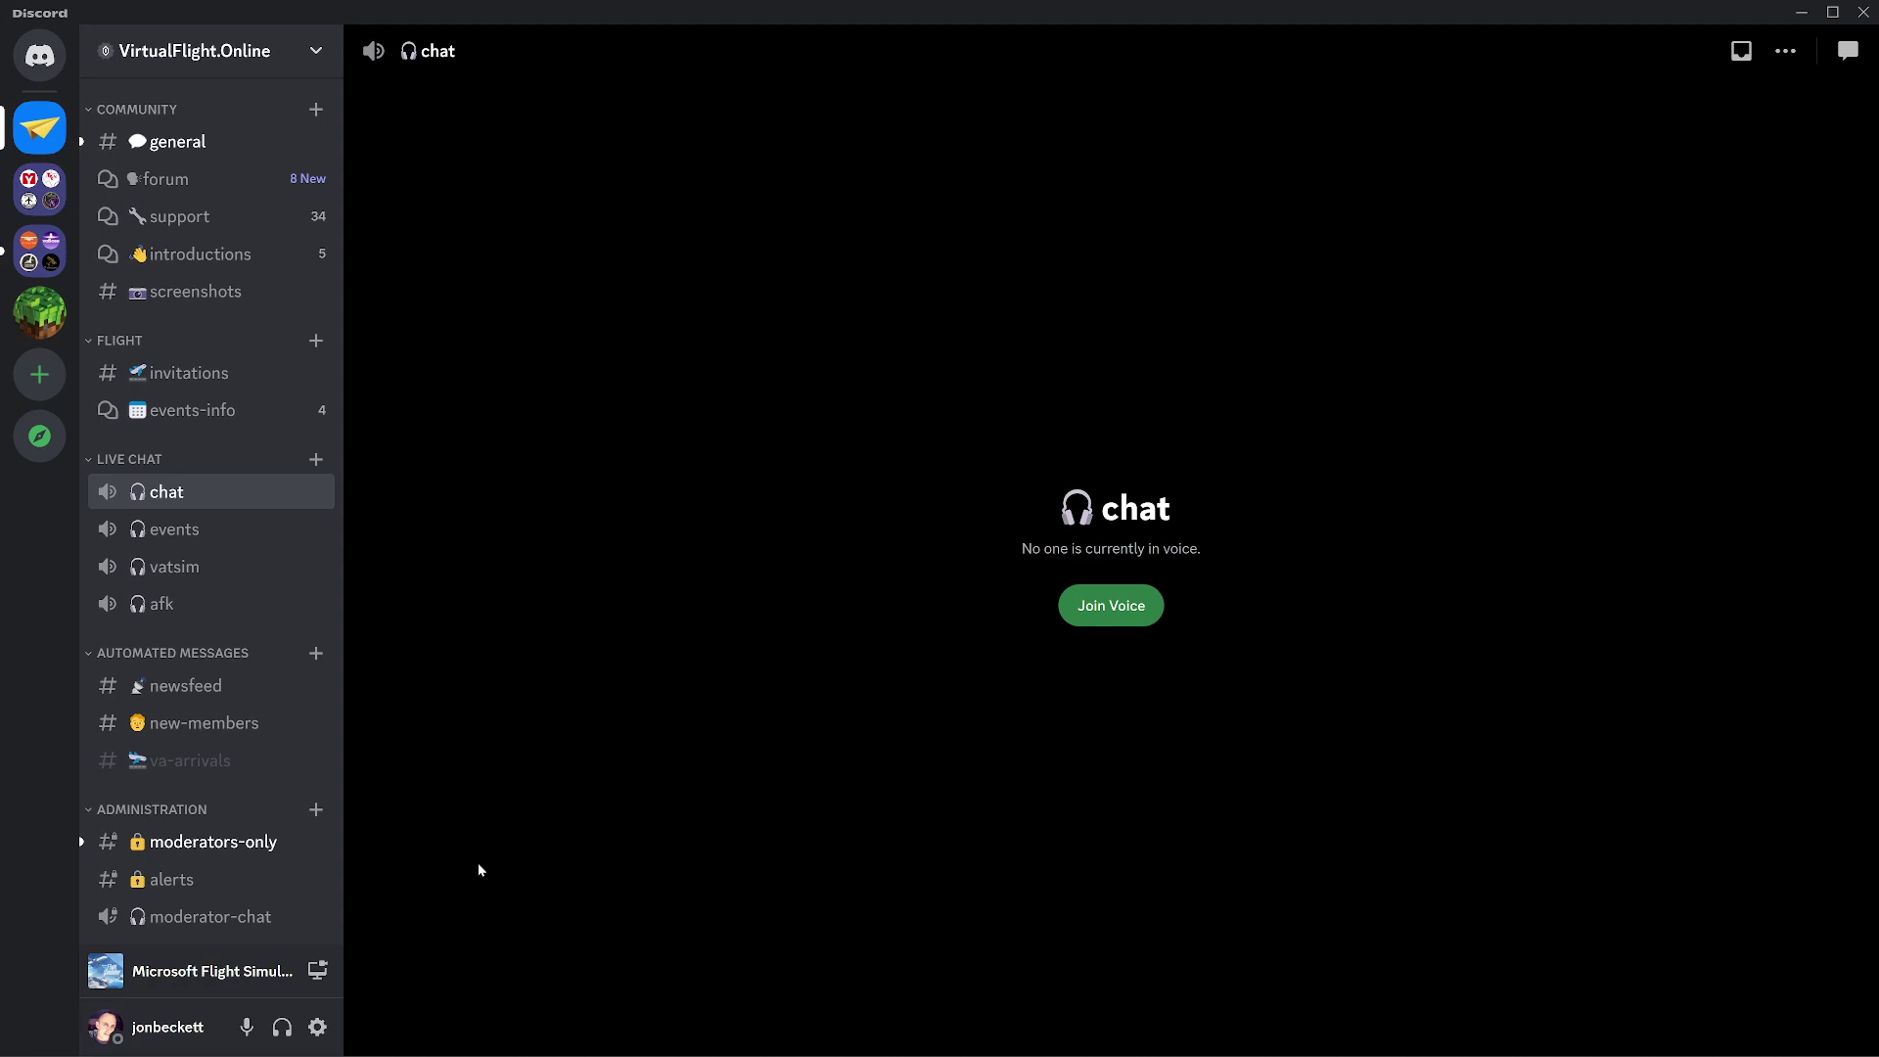
- Switch to Chrome and open VirtualFlight.Online's Group Flights page to read the prerequisites and where flights are advertised
{"action": "key", "text": "alt+Tab"}
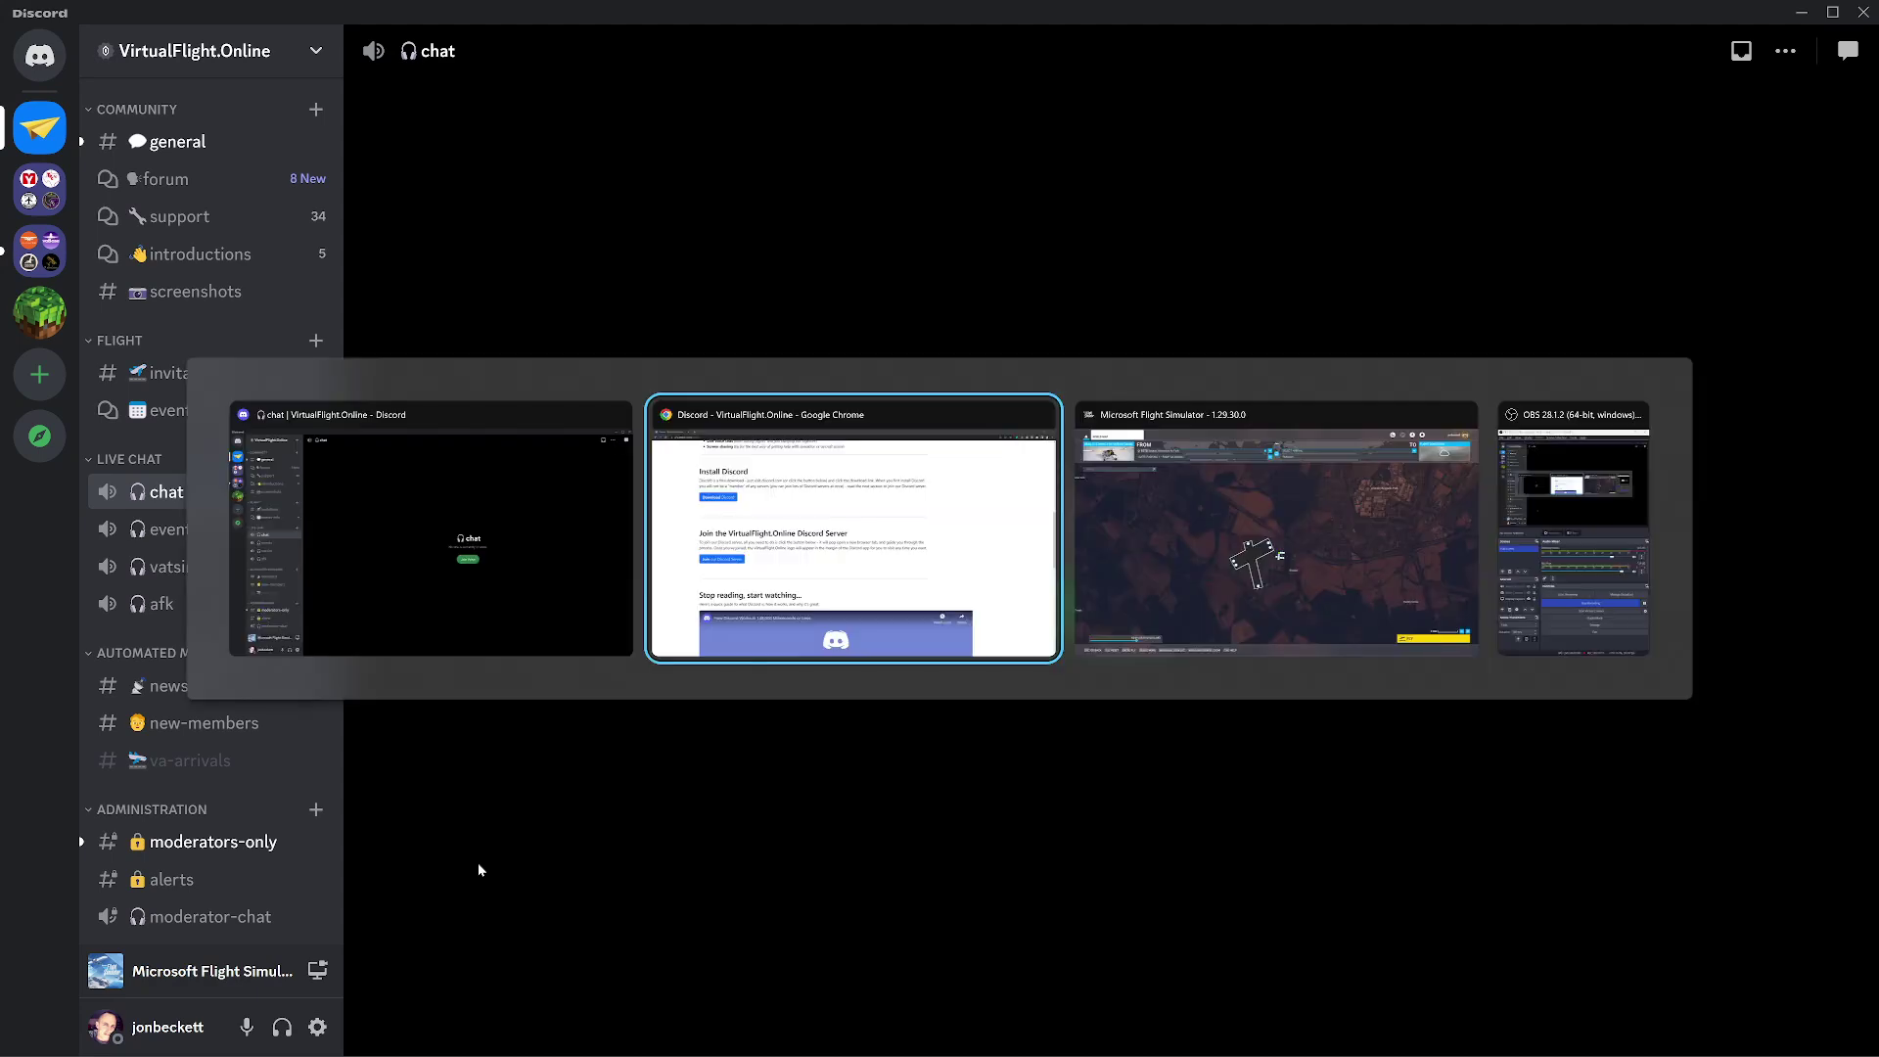
{"action": "scroll", "coordinate": [448, 703], "scroll_direction": "up", "scroll_amount": 9}
{"action": "scroll", "coordinate": [448, 701], "scroll_direction": "up", "scroll_amount": 4}
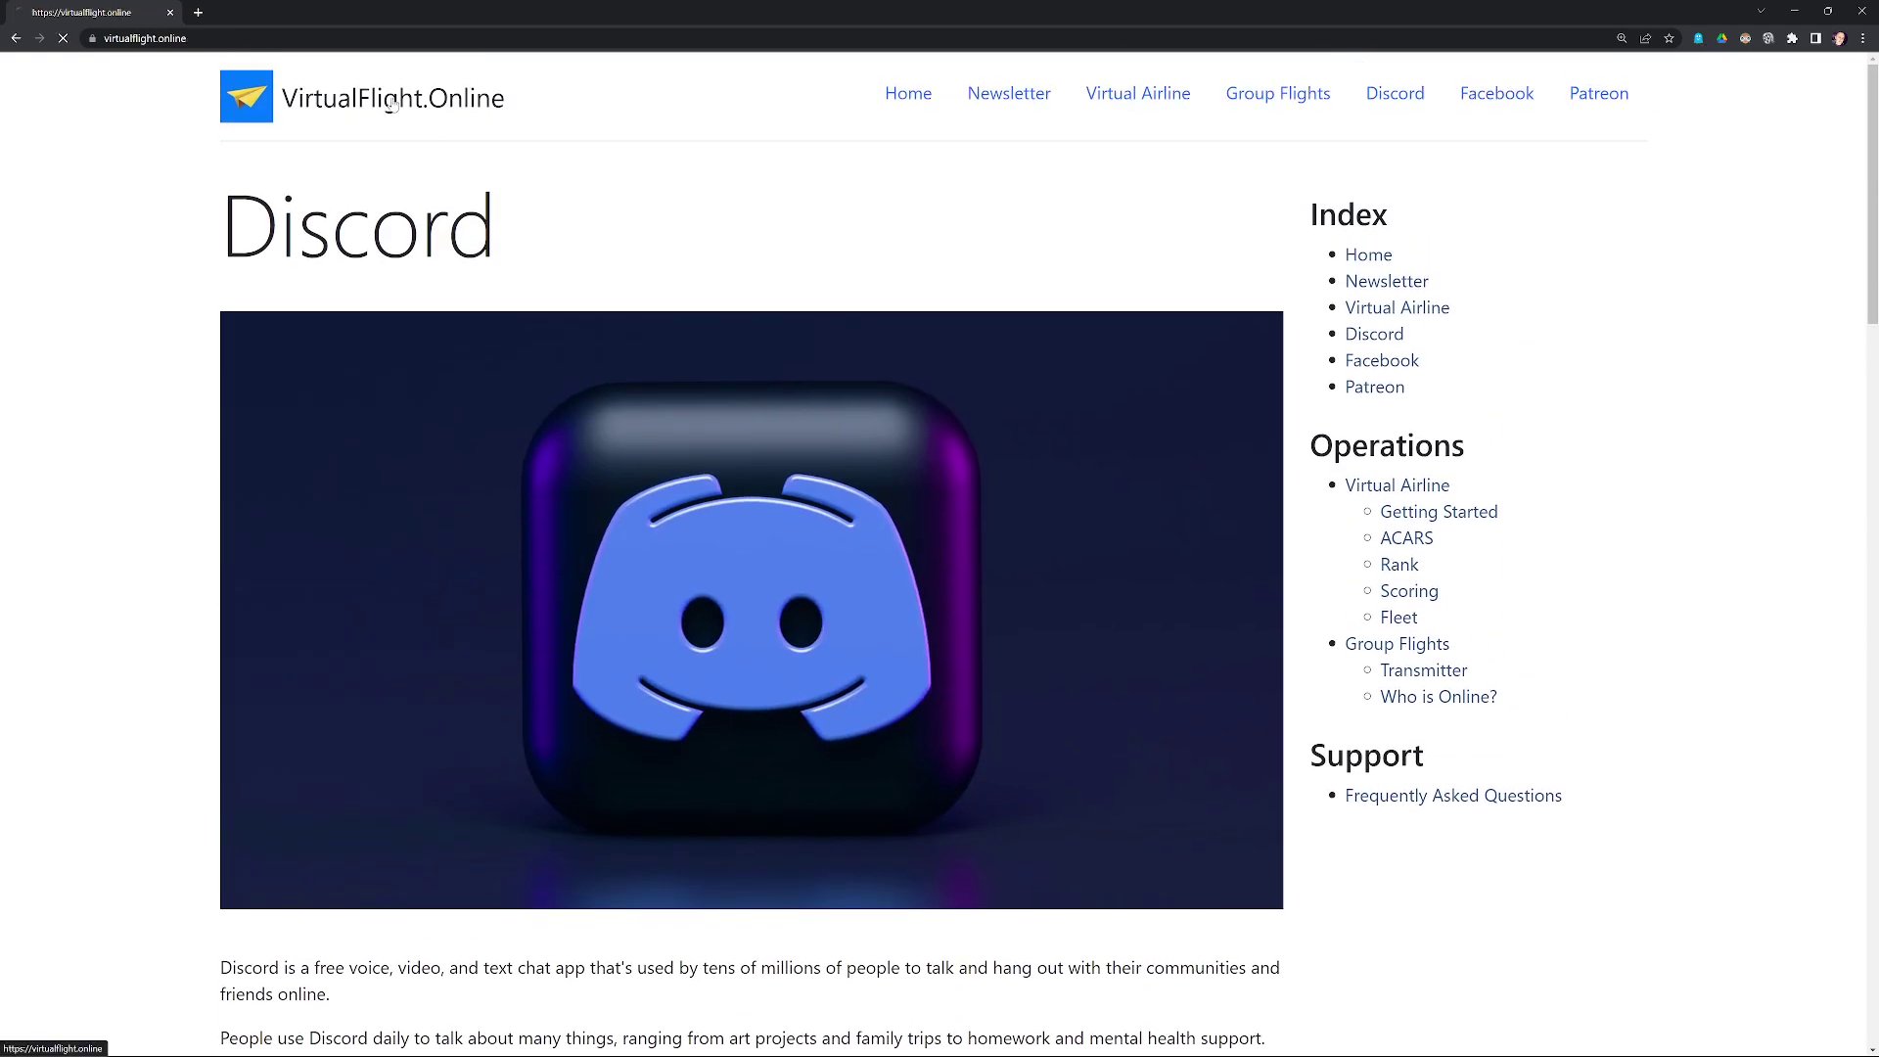
{"action": "left_click", "coordinate": [390, 106]}
{"action": "left_click", "coordinate": [1275, 101]}
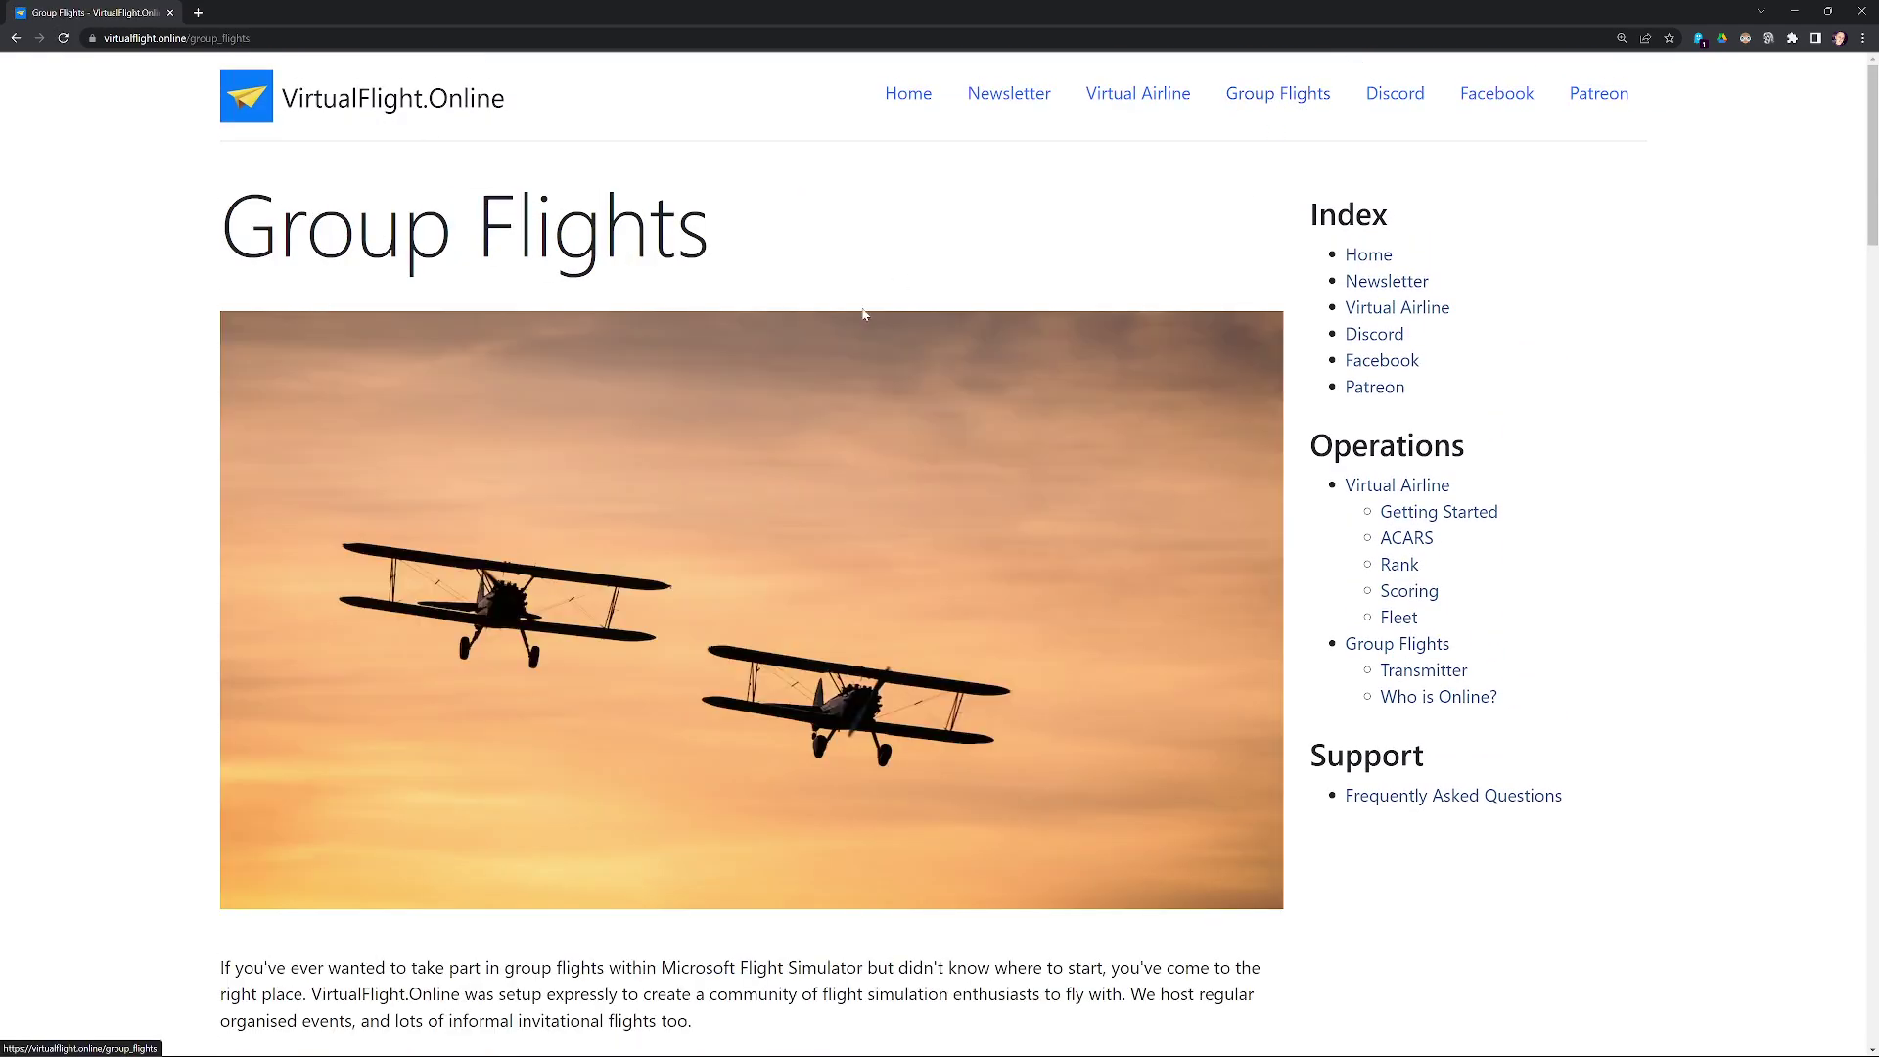
{"action": "scroll", "coordinate": [616, 579], "scroll_direction": "down", "scroll_amount": 6}
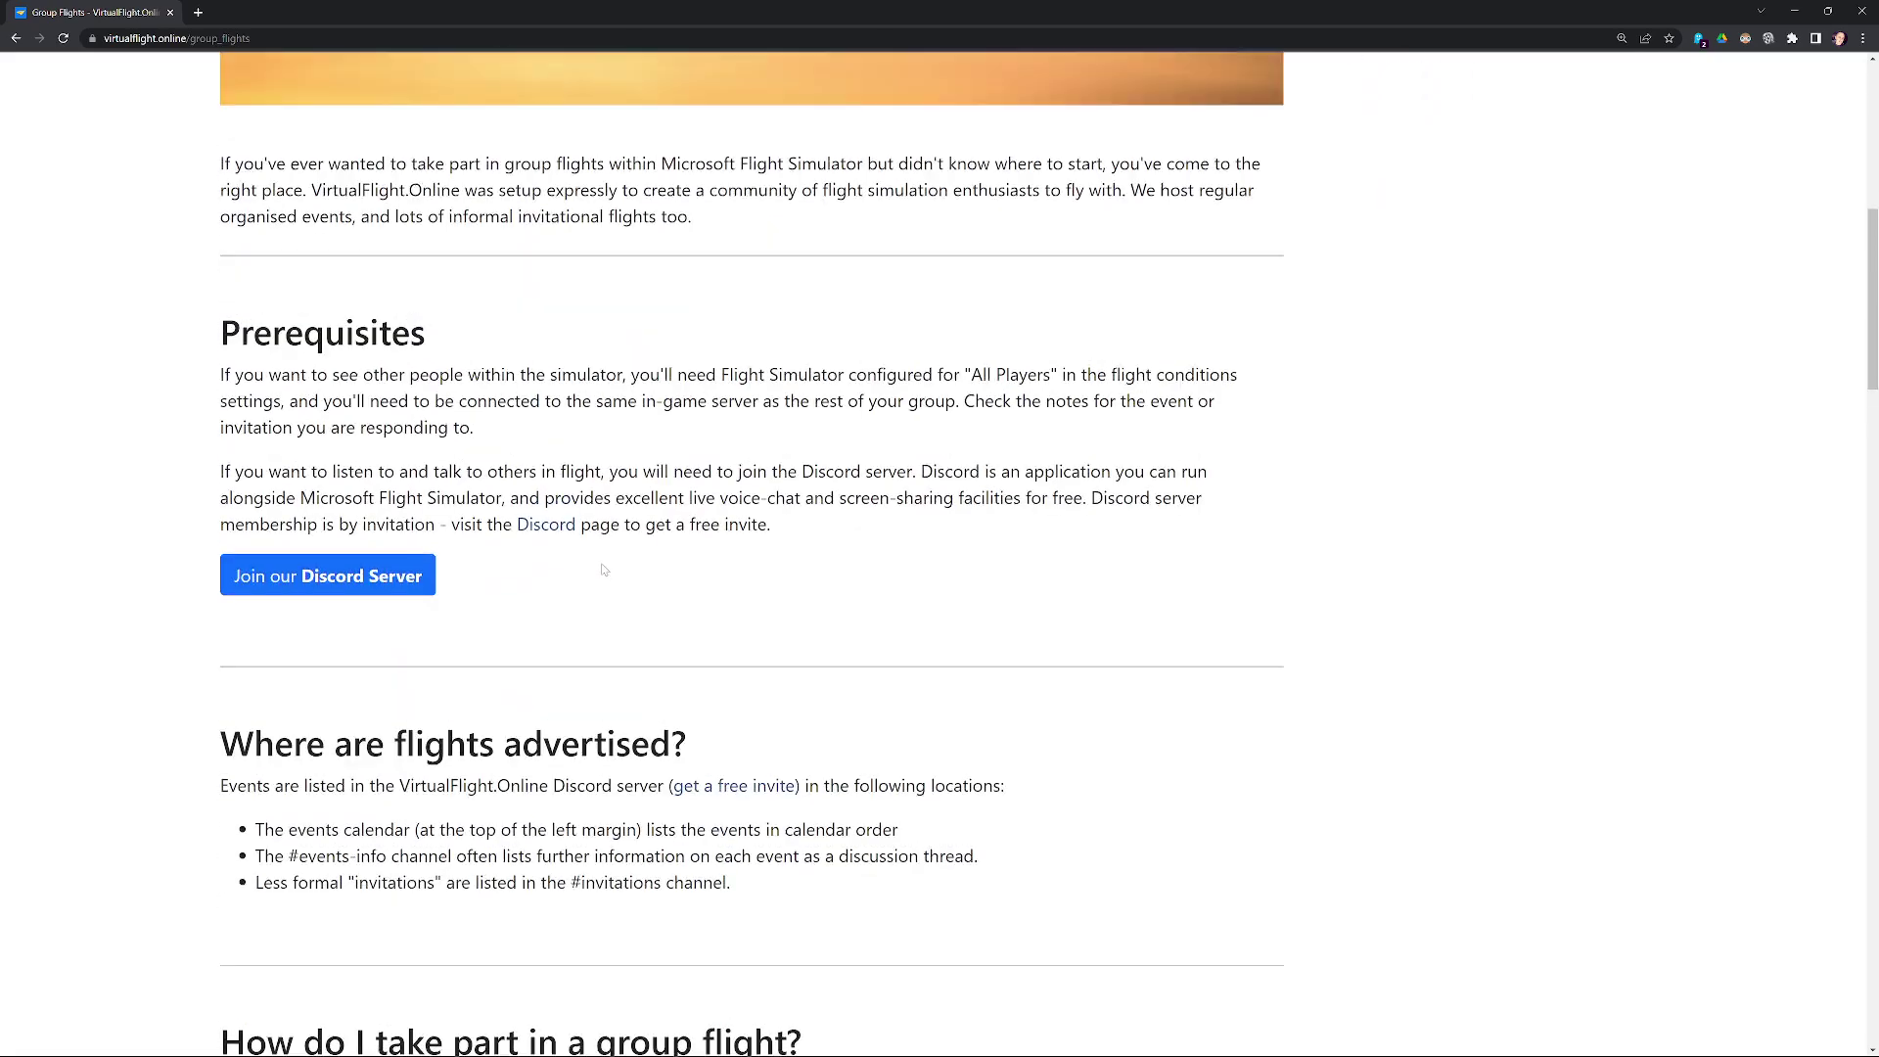
{"action": "scroll", "coordinate": [612, 581], "scroll_direction": "up", "scroll_amount": 6}
- Switch between Microsoft Flight Simulator's world map and Discord, and look through the VirtualFlight.Online channel list
{"action": "key", "text": "alt+Tab"}
{"action": "key", "text": "alt+Tab"}
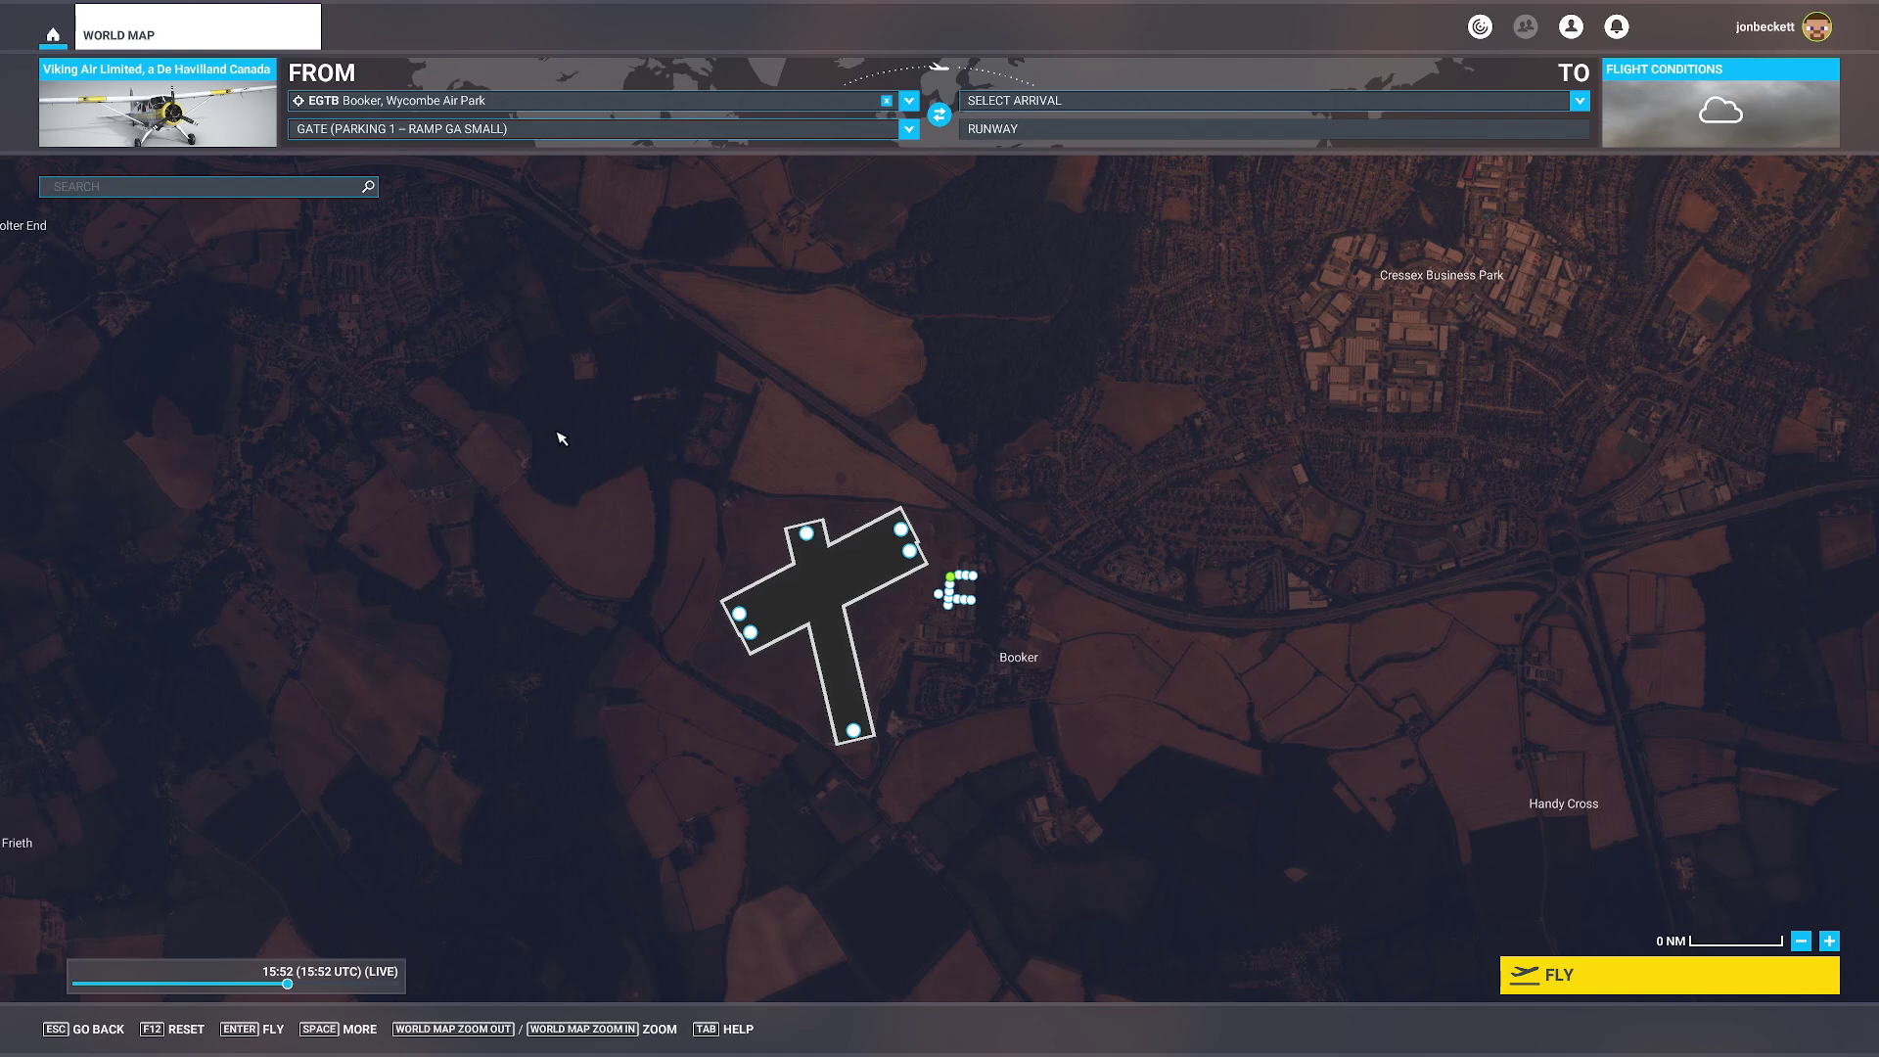
{"action": "key", "text": "alt+Tab"}
{"action": "key", "text": "alt+Tab"}
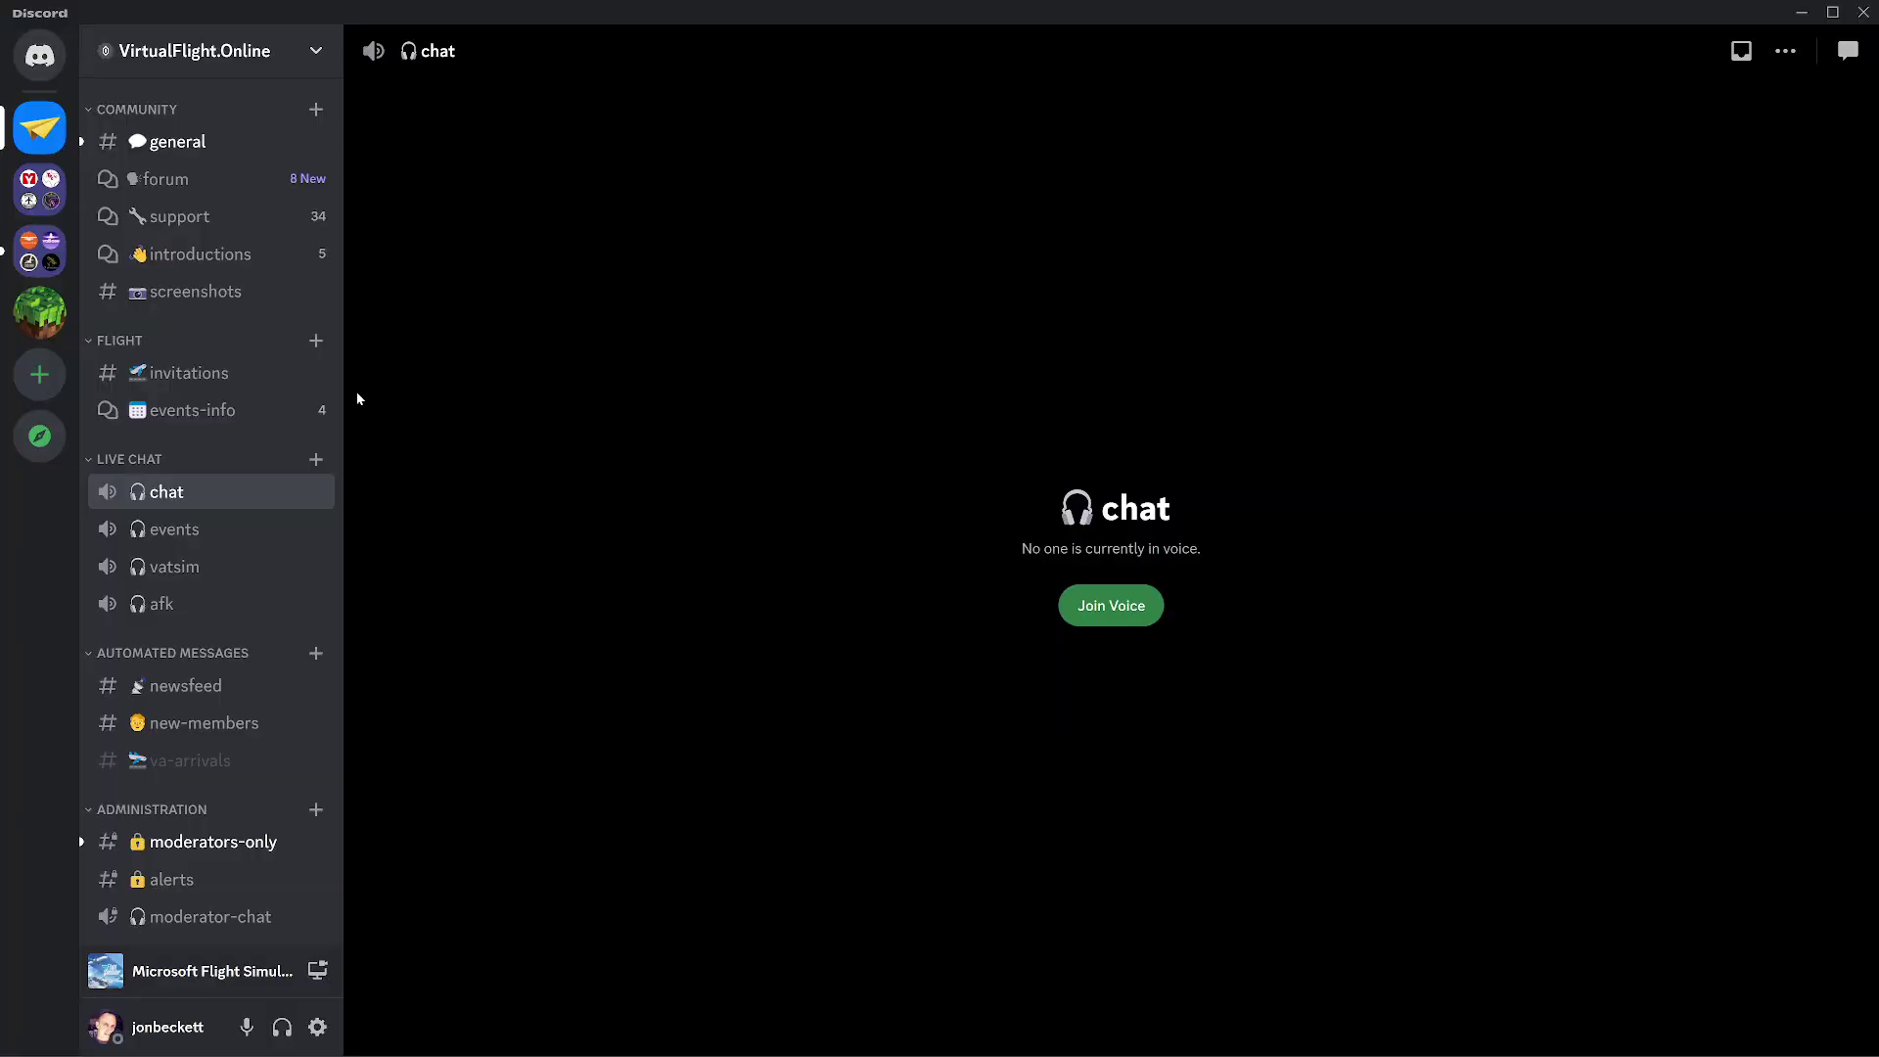
{"action": "scroll", "coordinate": [186, 832], "scroll_direction": "up", "scroll_amount": 3}
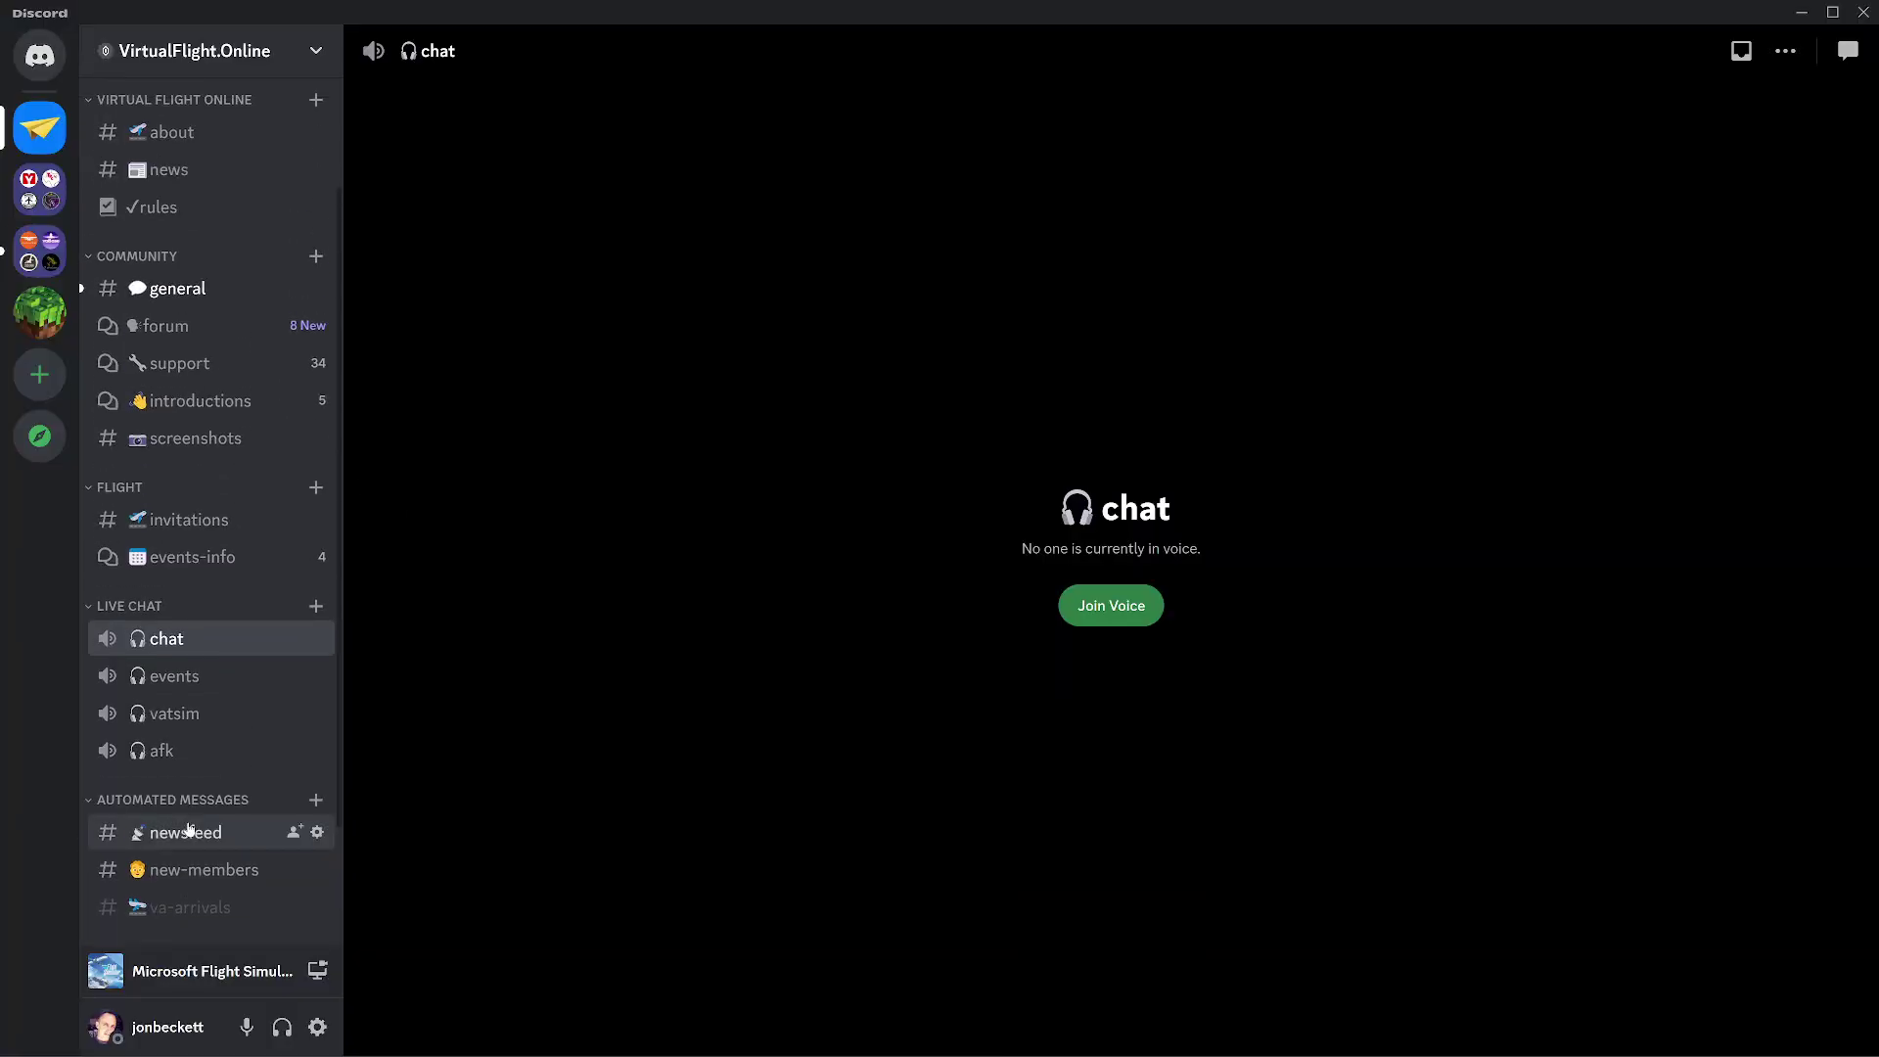
{"action": "scroll", "coordinate": [189, 828], "scroll_direction": "up", "scroll_amount": 3}
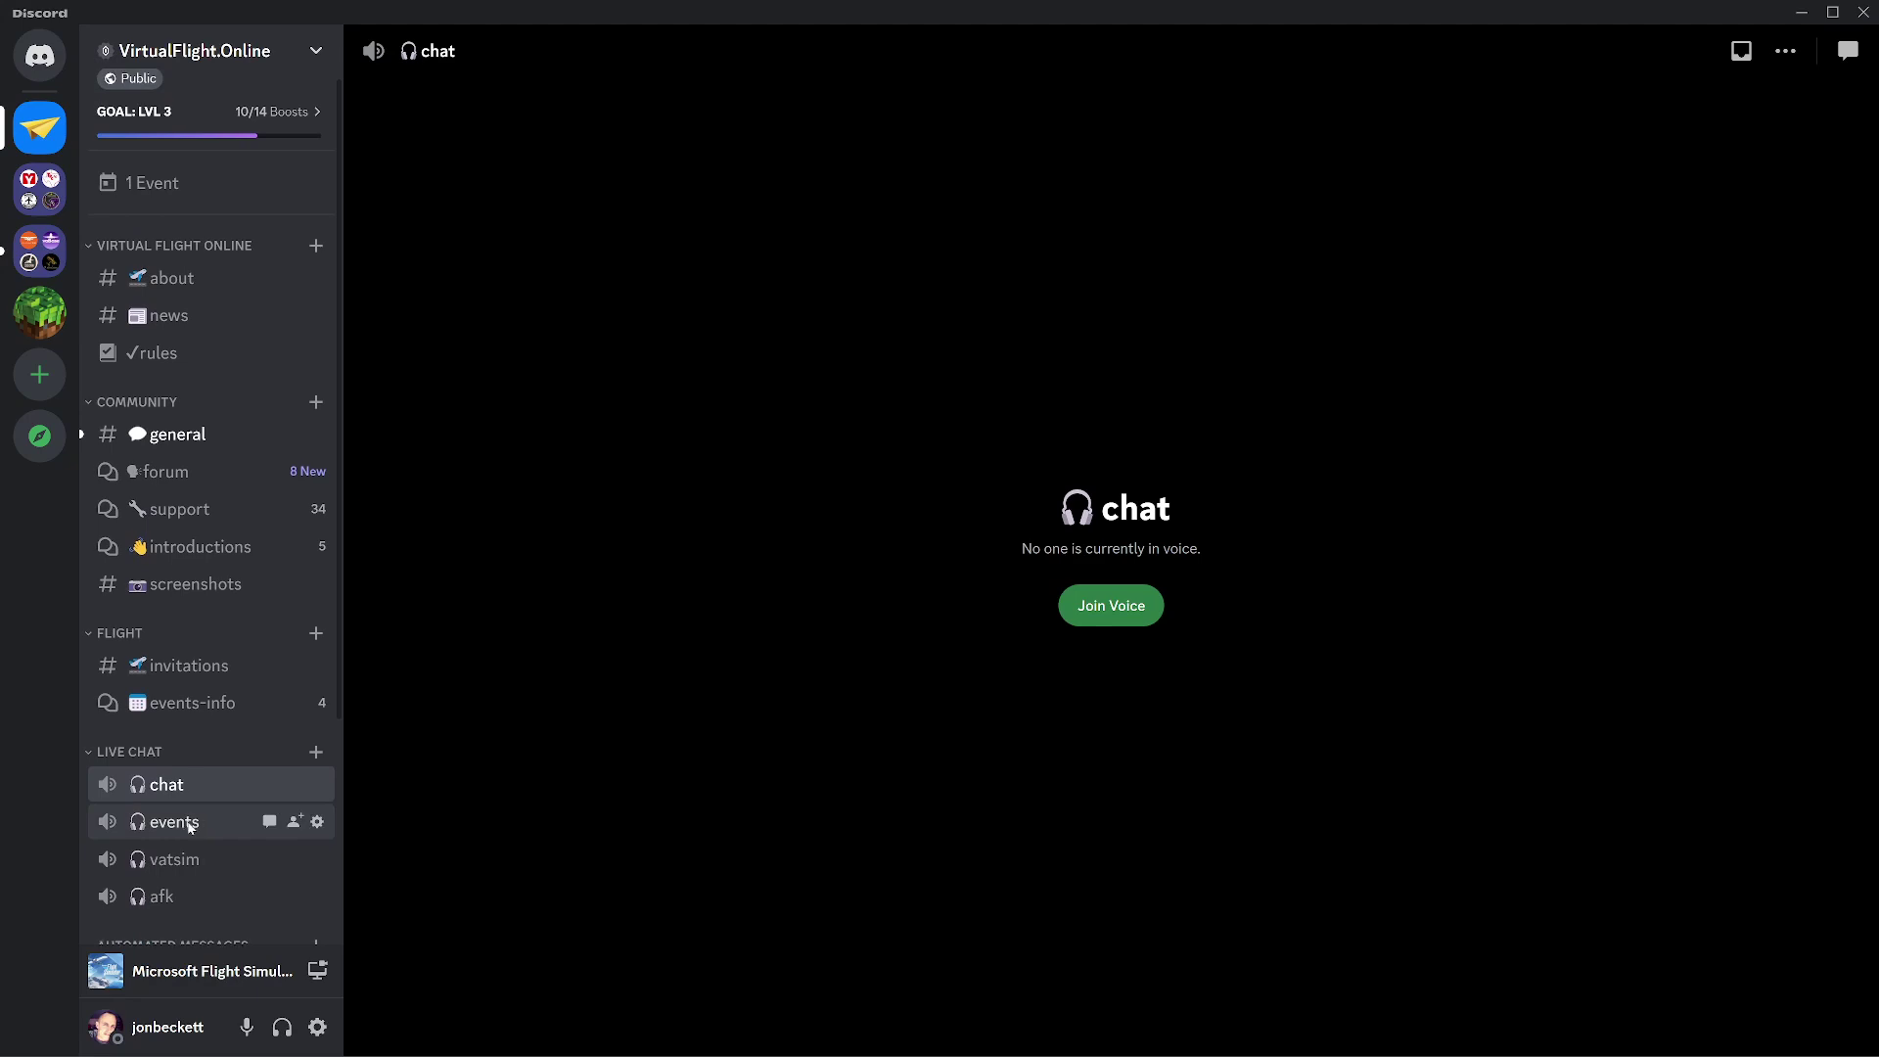
{"action": "scroll", "coordinate": [188, 824], "scroll_direction": "down", "scroll_amount": 4}
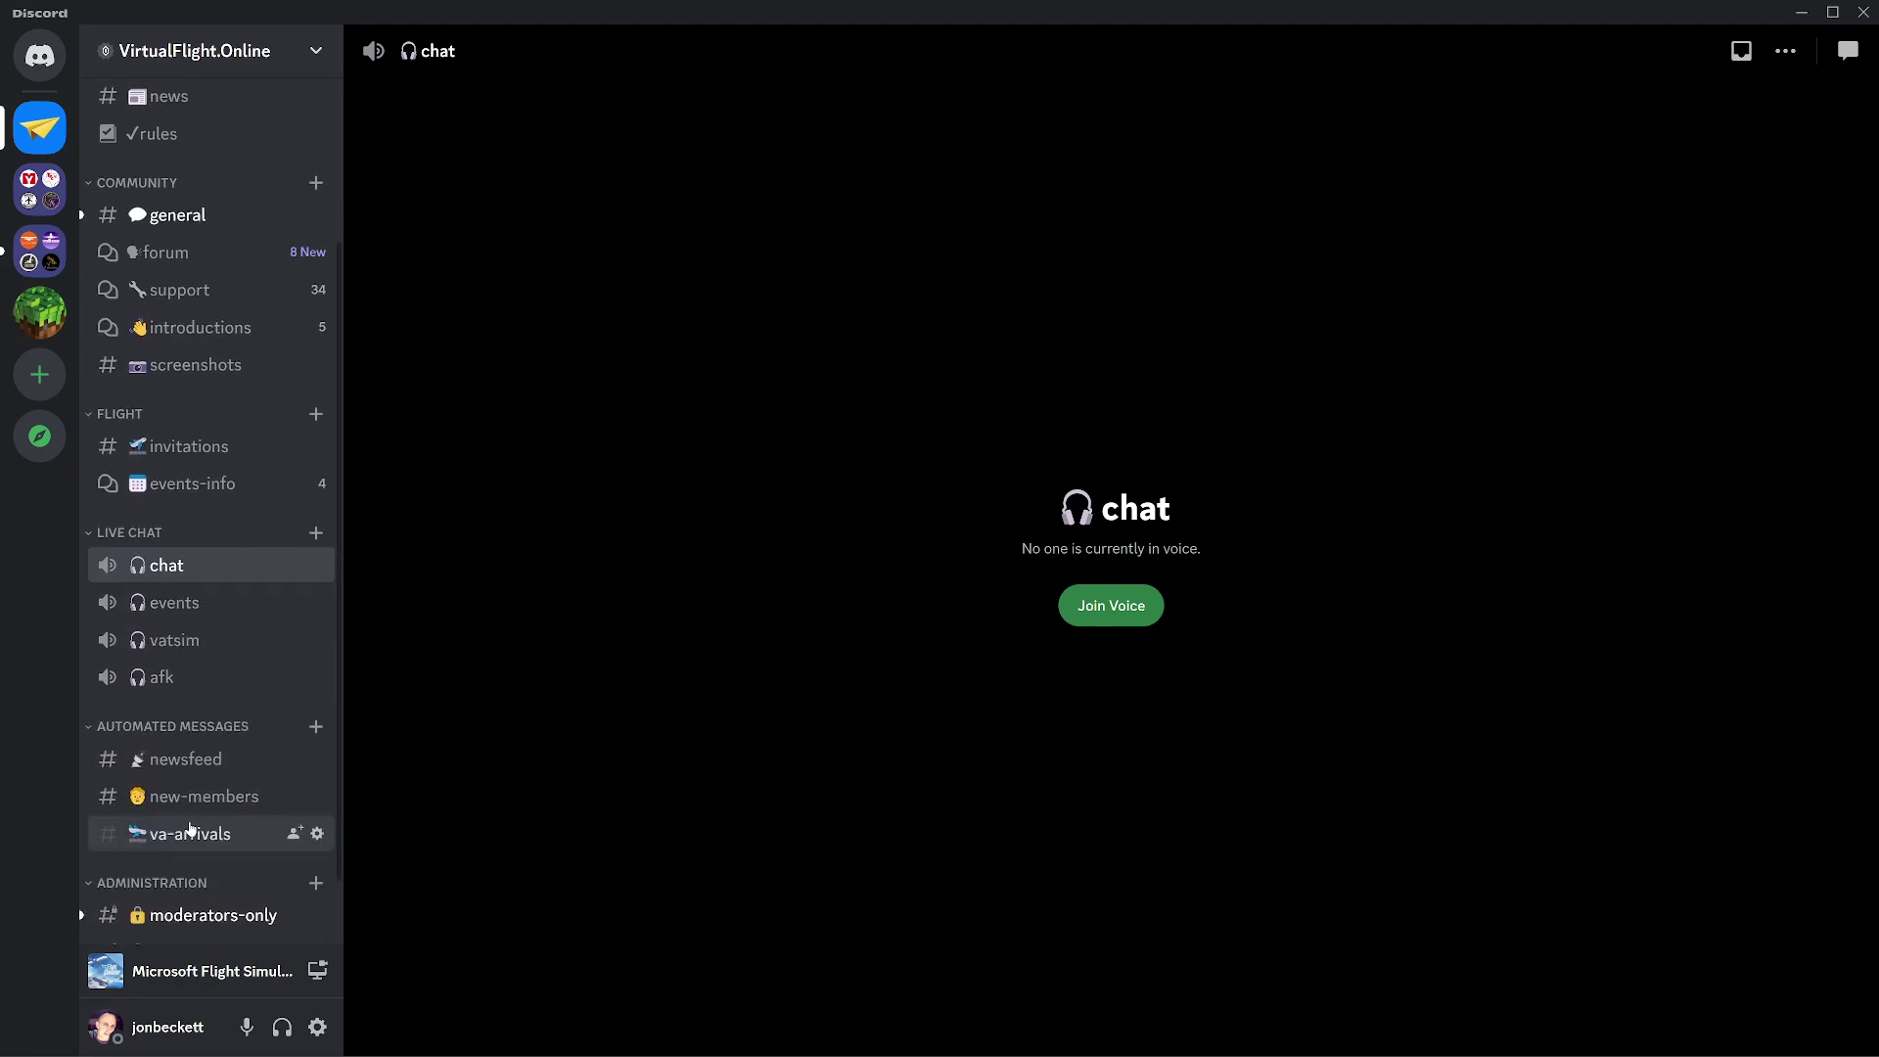
{"action": "key", "text": "alt+Tab"}
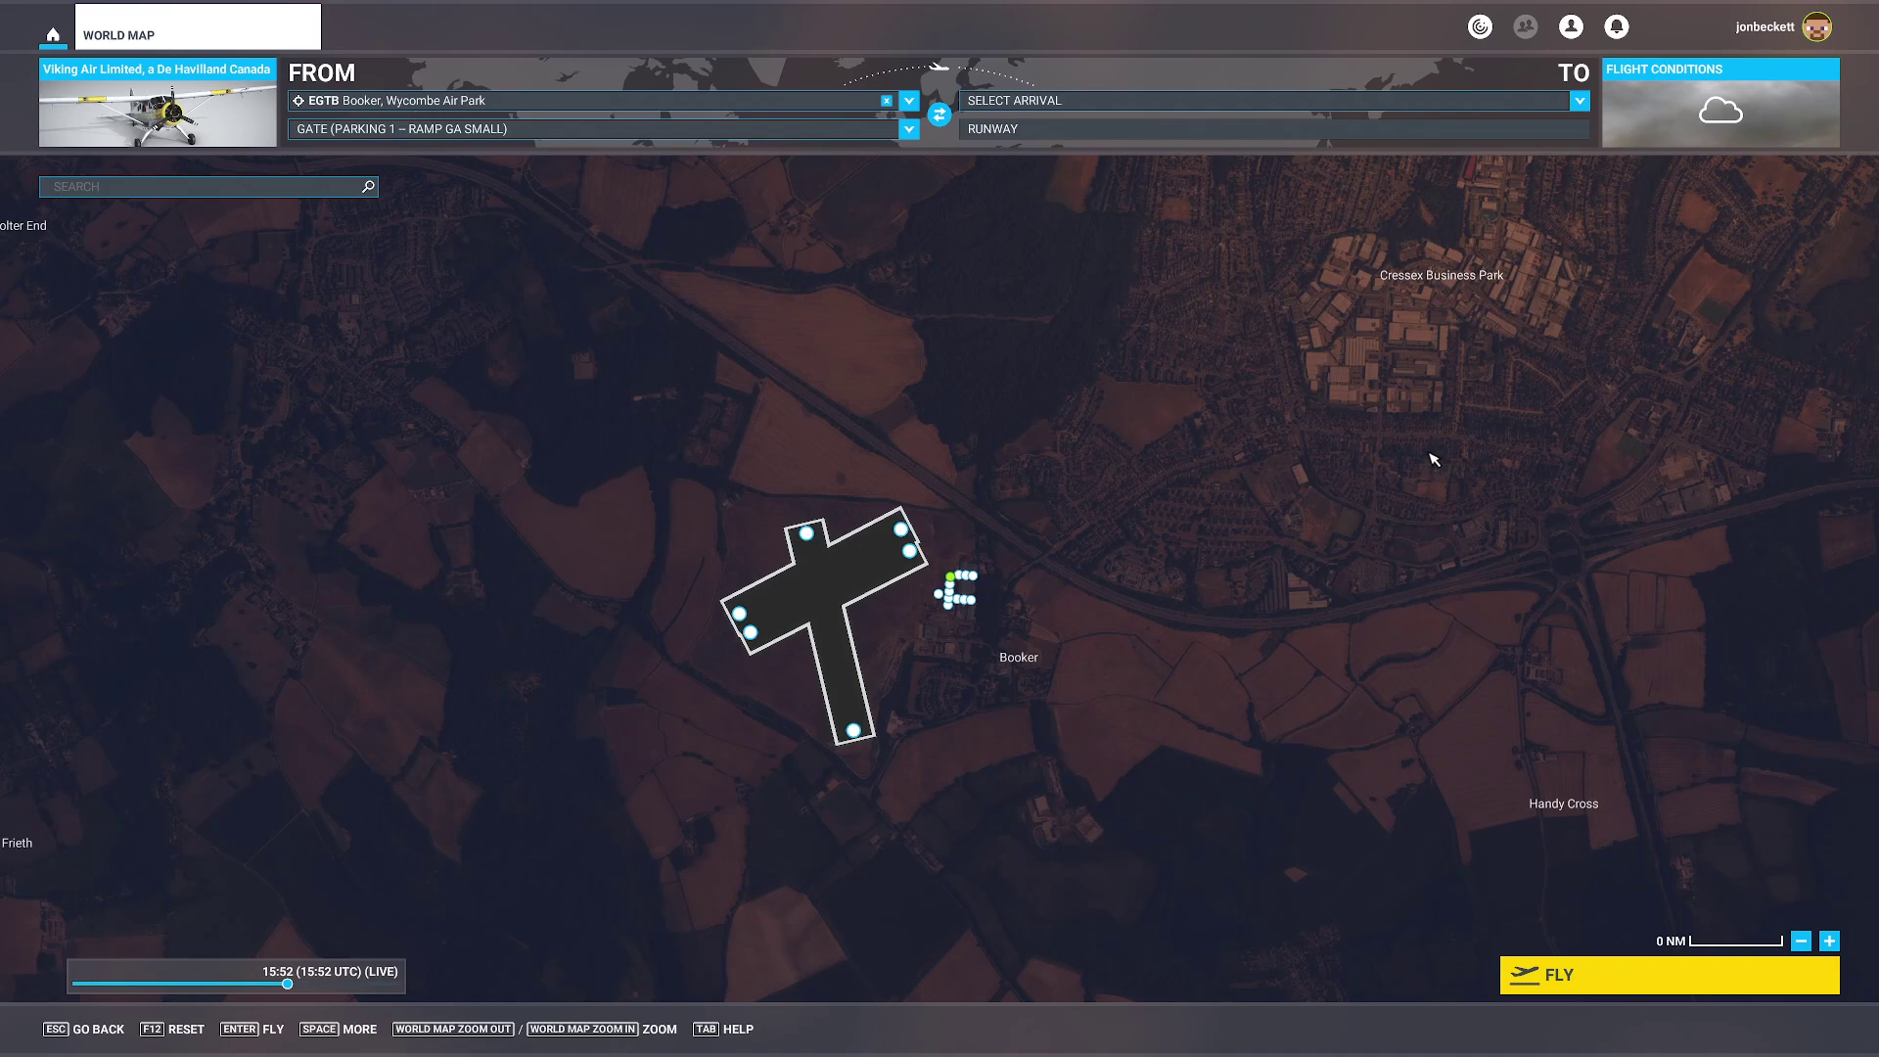
{"action": "key", "text": "alt+Tab"}
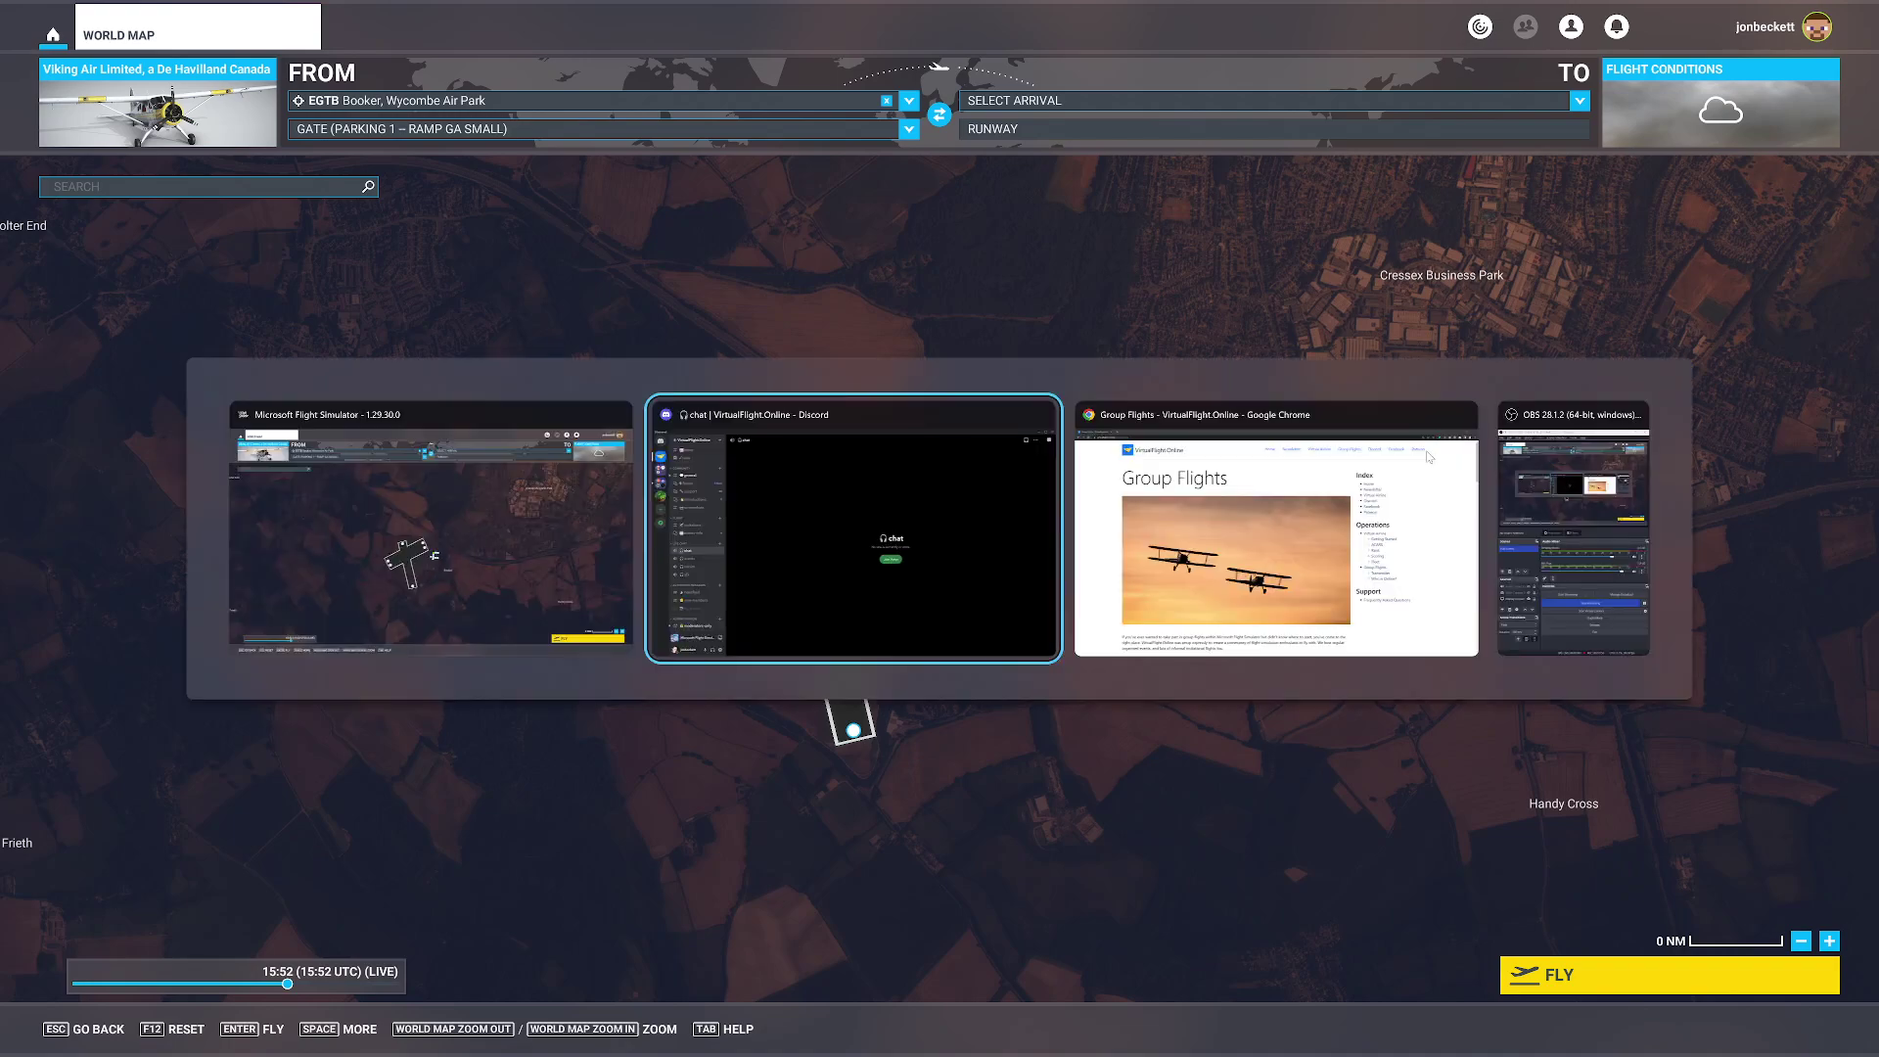
- View the server's scheduled event and its details, and close the events list
{"action": "scroll", "coordinate": [241, 360], "scroll_direction": "up", "scroll_amount": 3}
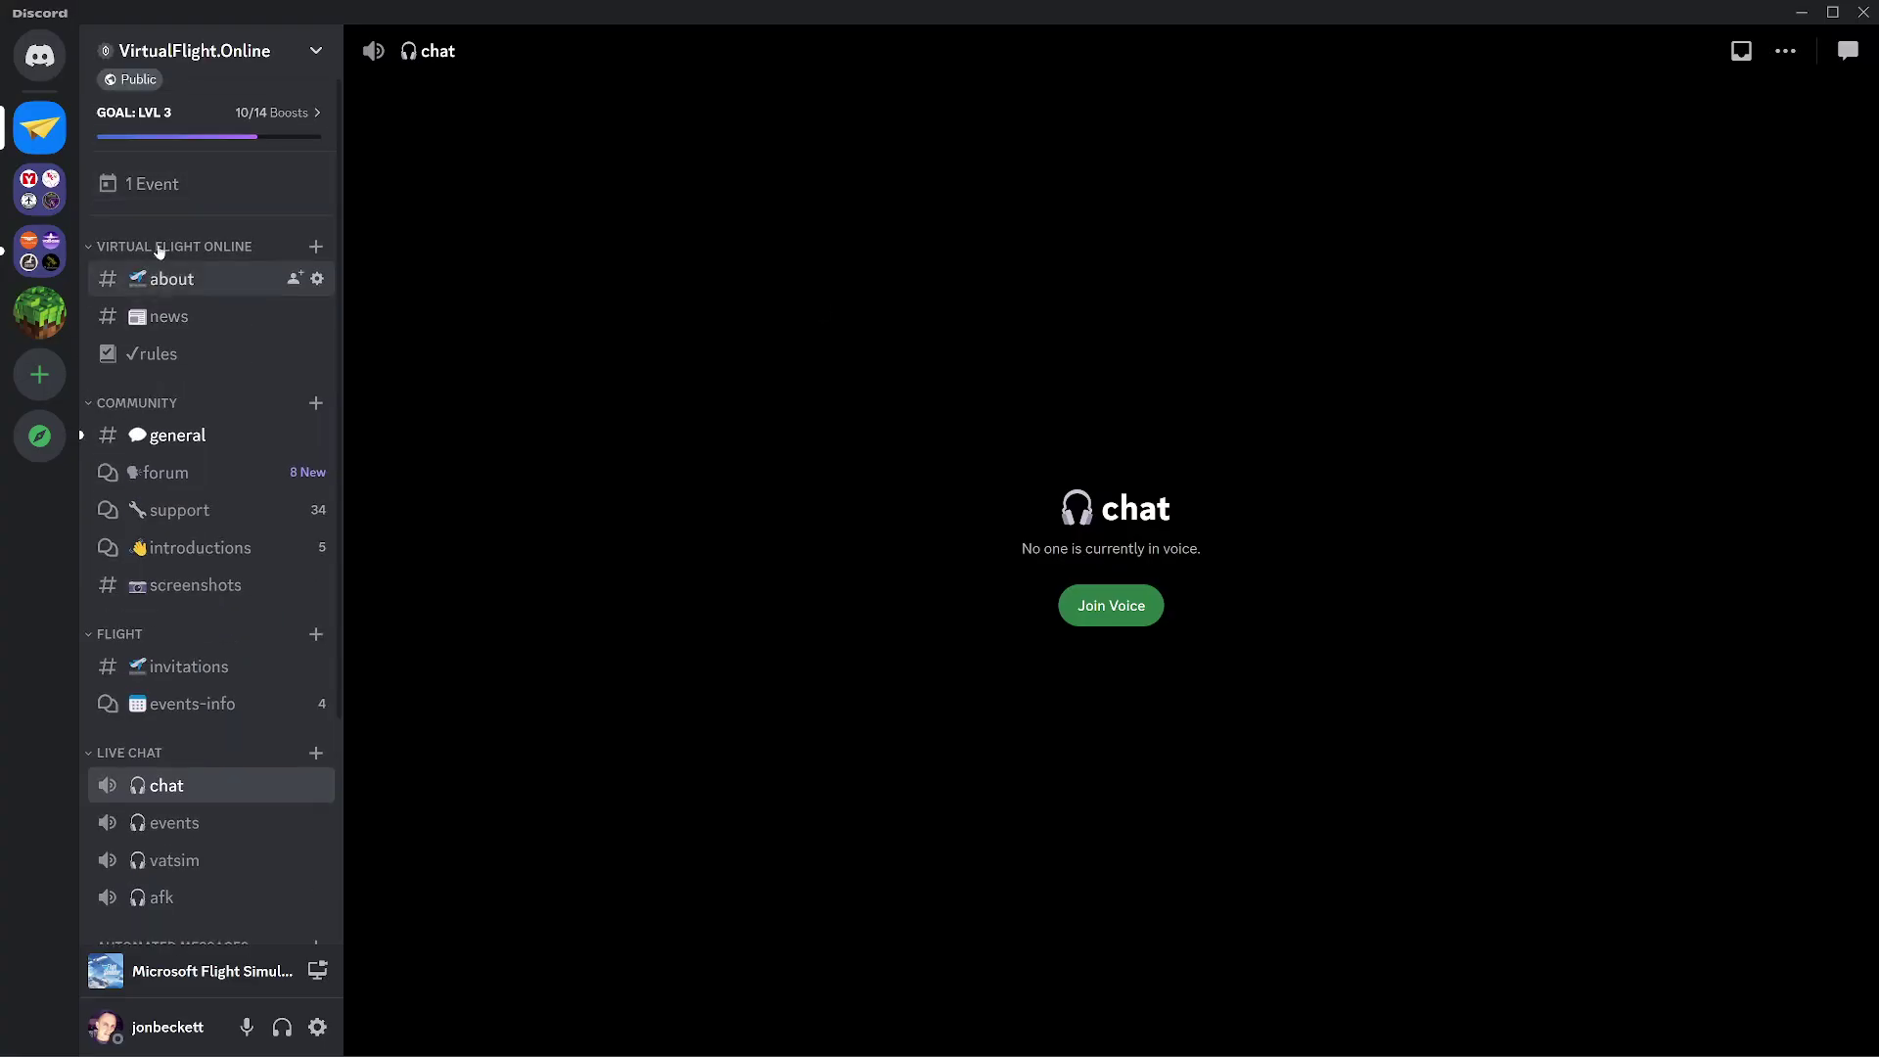
{"action": "left_click", "coordinate": [133, 185]}
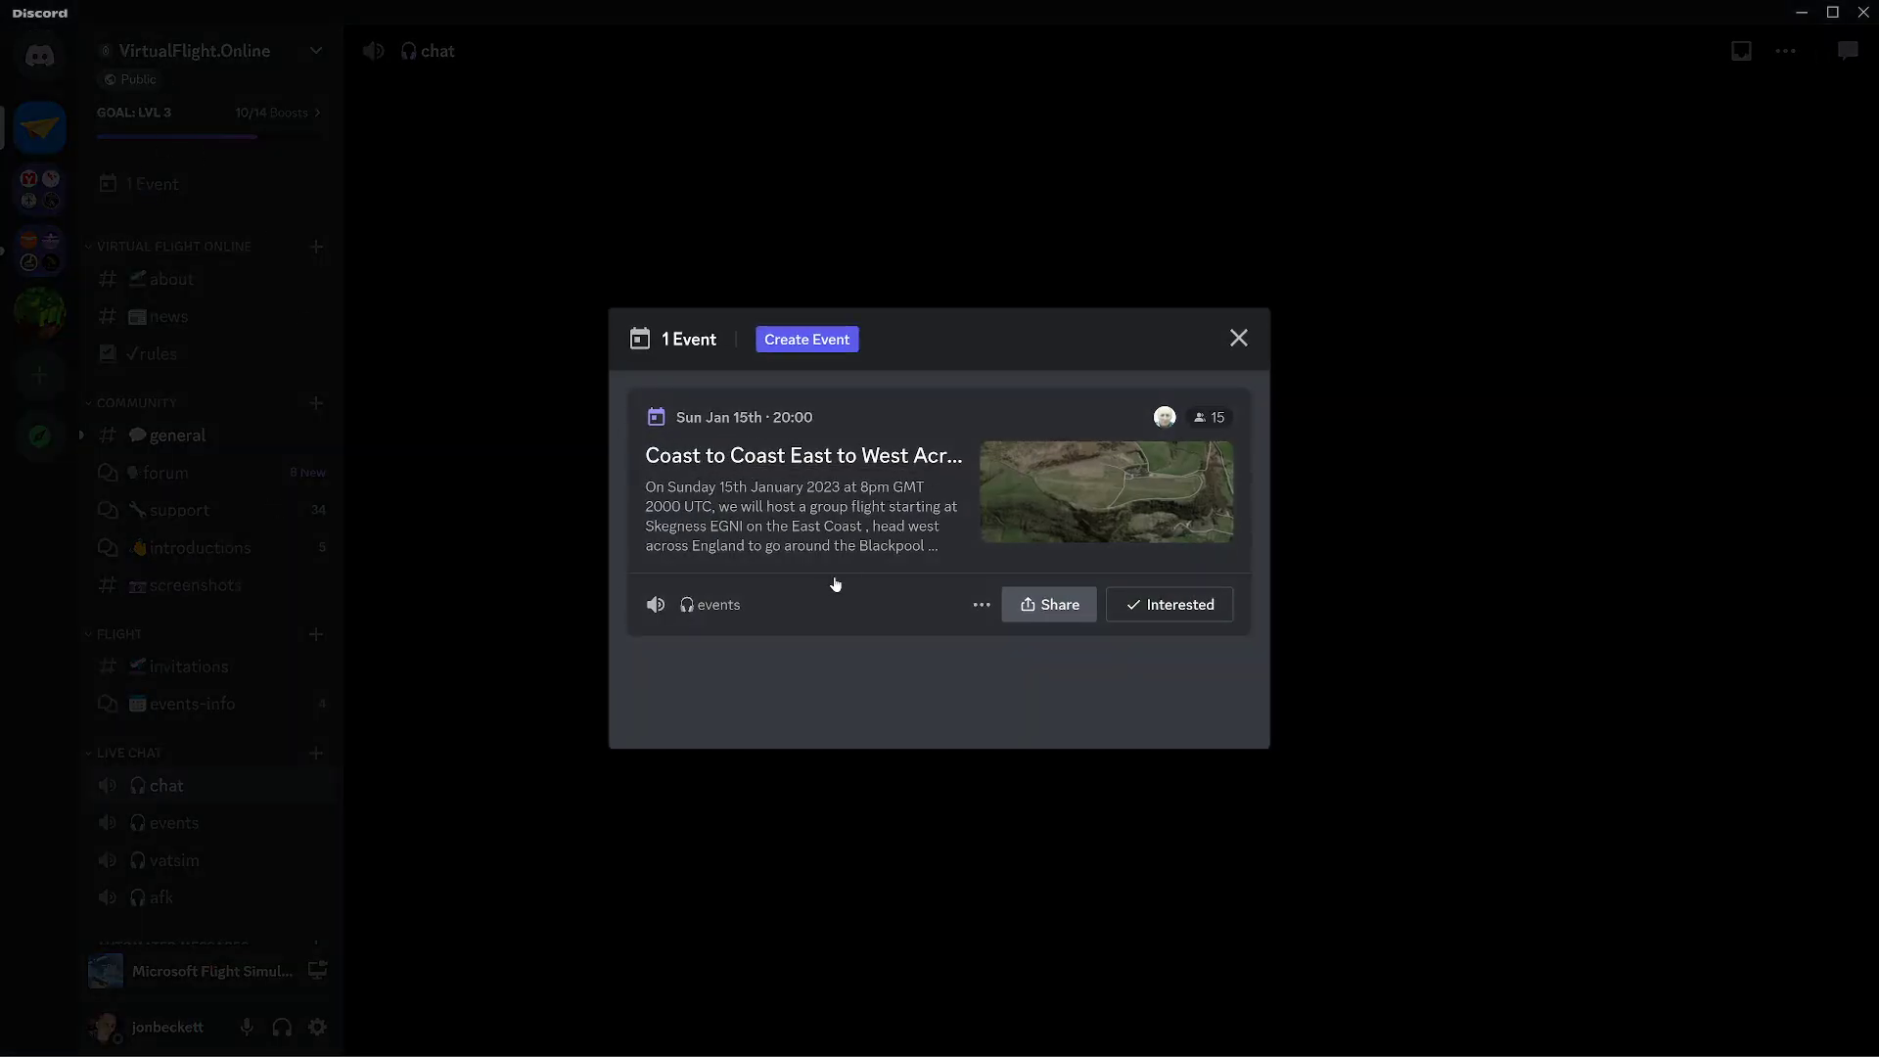
{"action": "left_click", "coordinate": [1238, 338]}
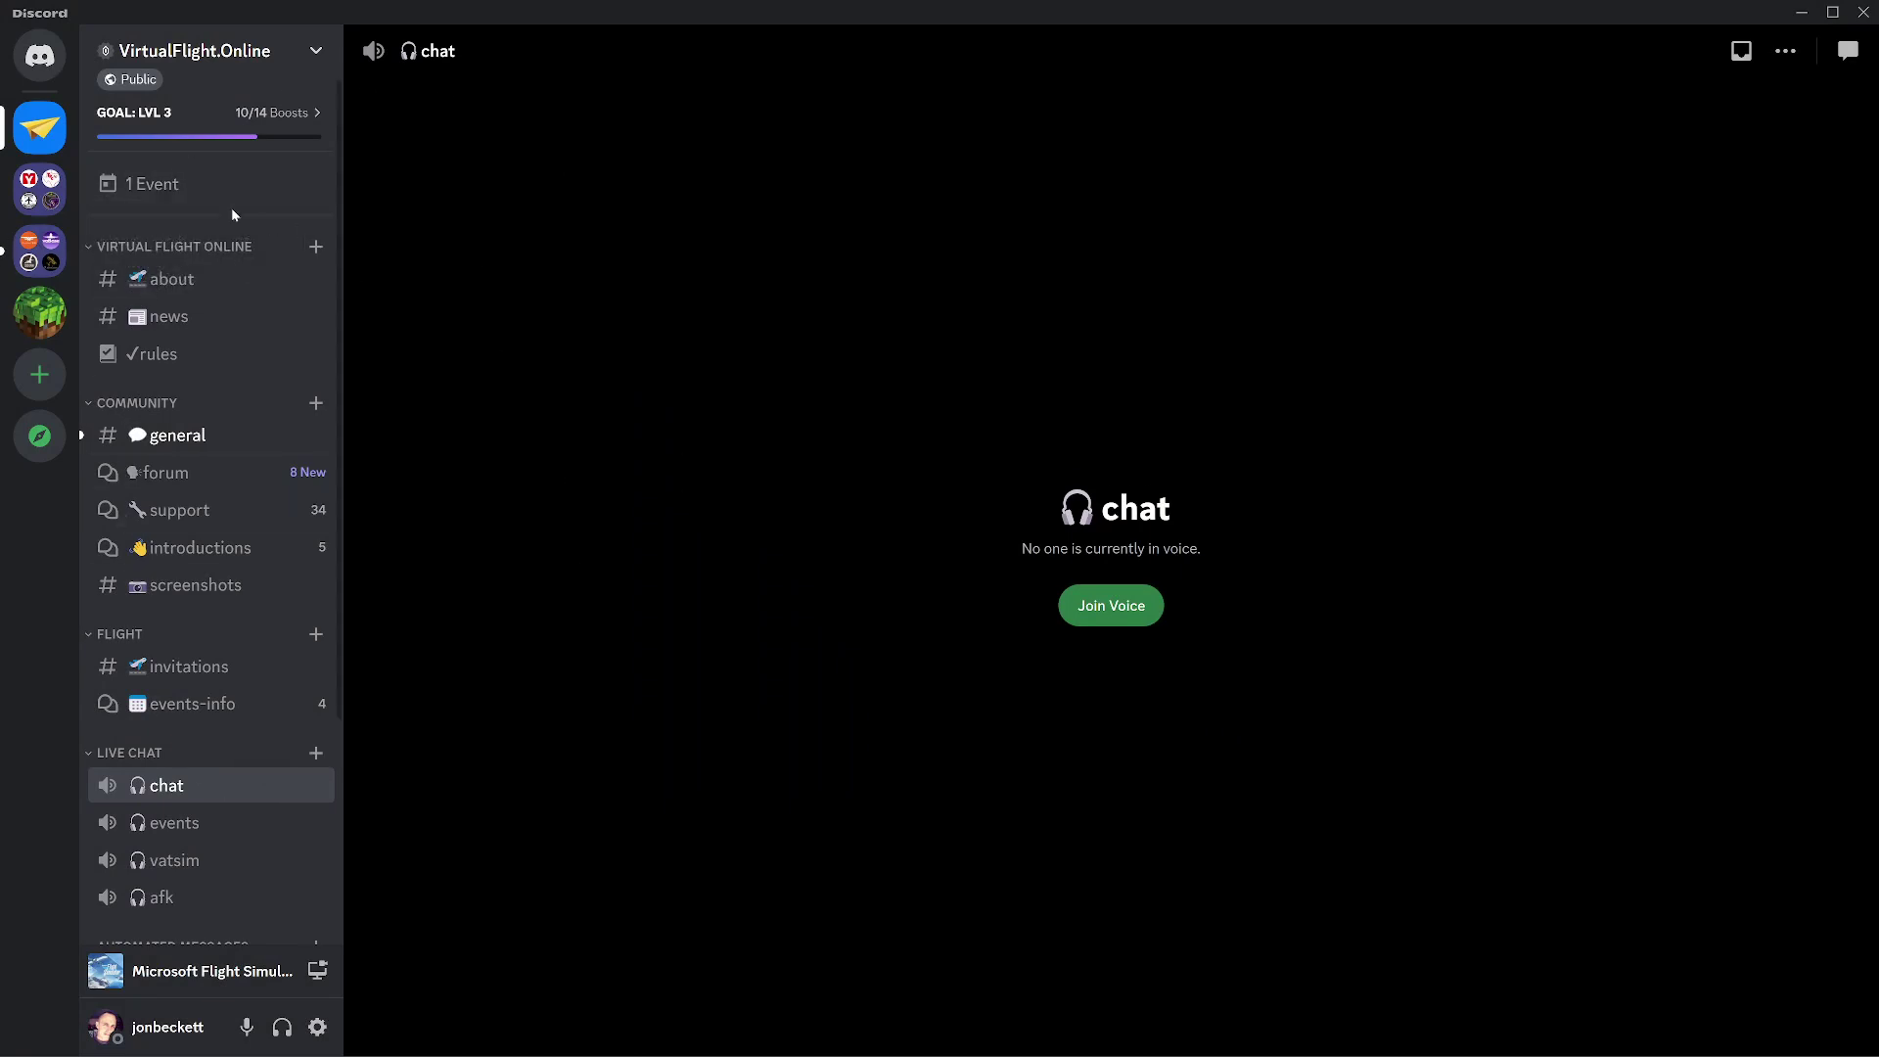
- Start creating an event in the events voice channel, view the event info form, and cancel the creation
{"action": "left_click", "coordinate": [159, 186]}
{"action": "left_click", "coordinate": [830, 337]}
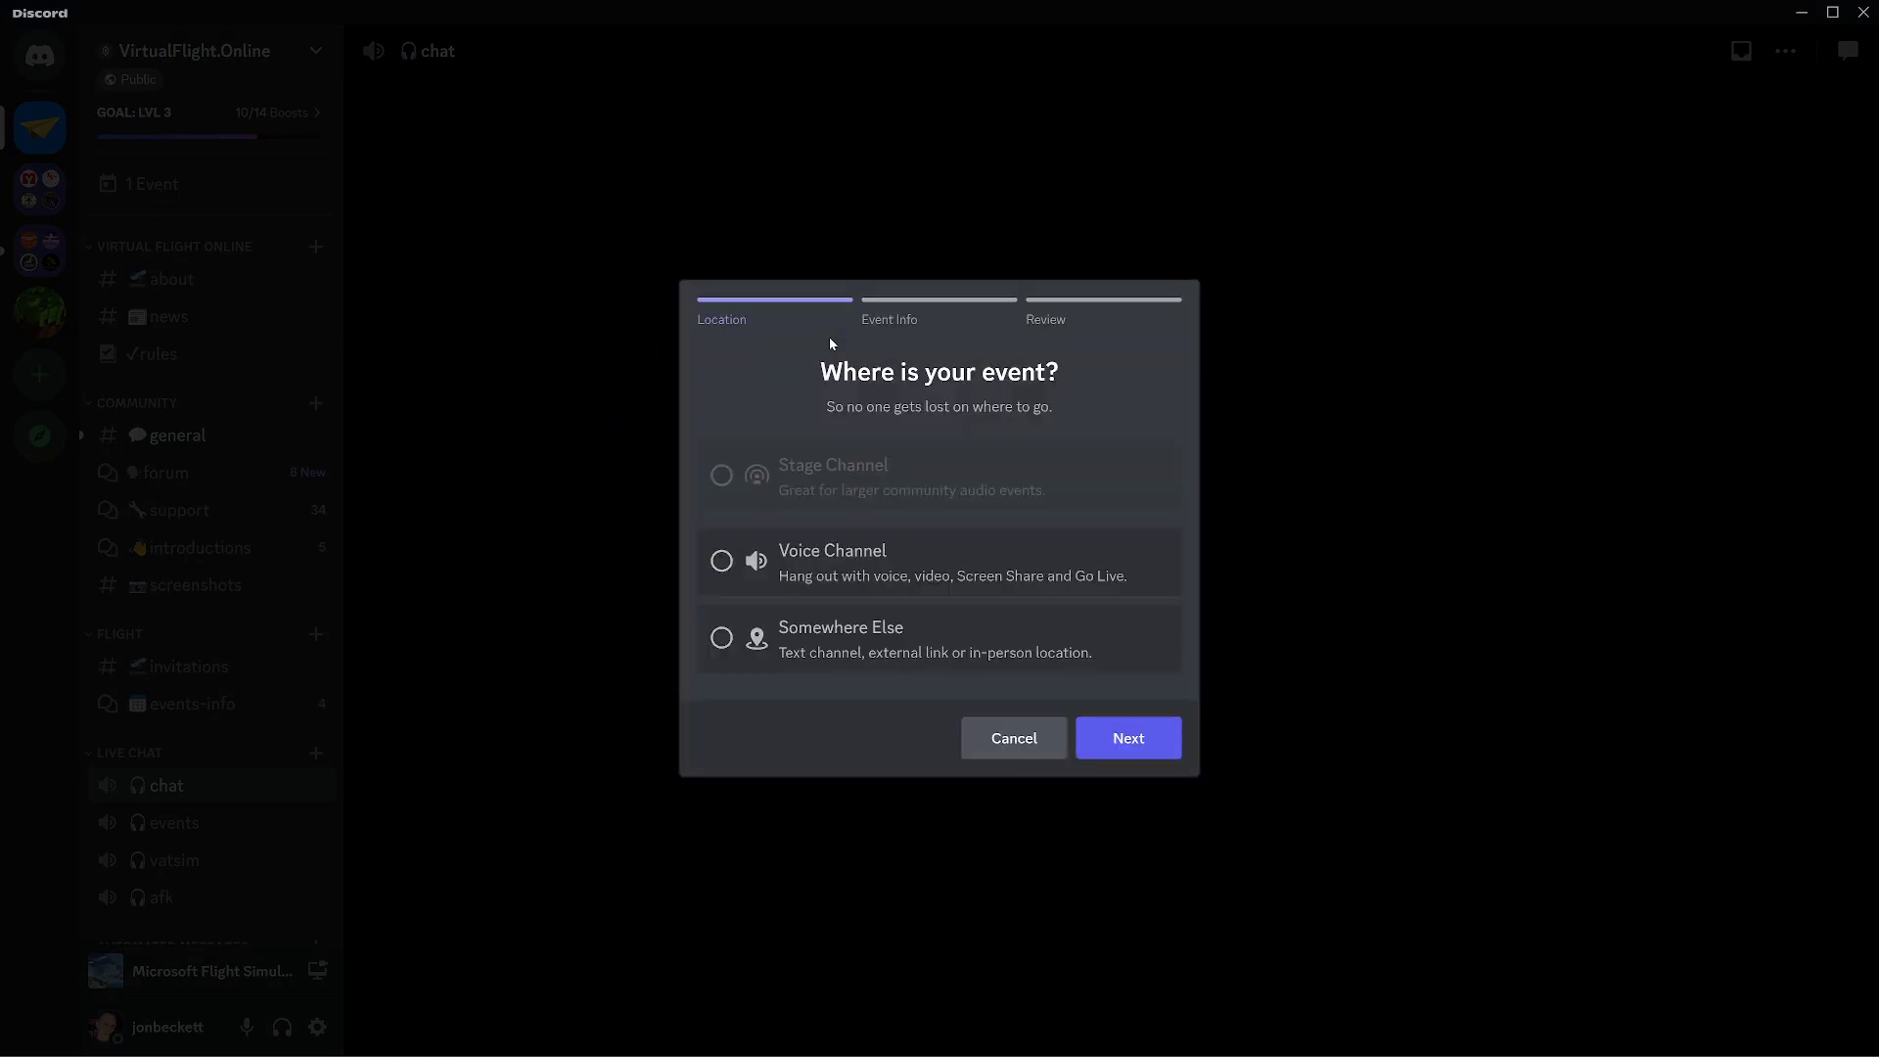
{"action": "left_click", "coordinate": [756, 561]}
{"action": "left_click", "coordinate": [812, 697]}
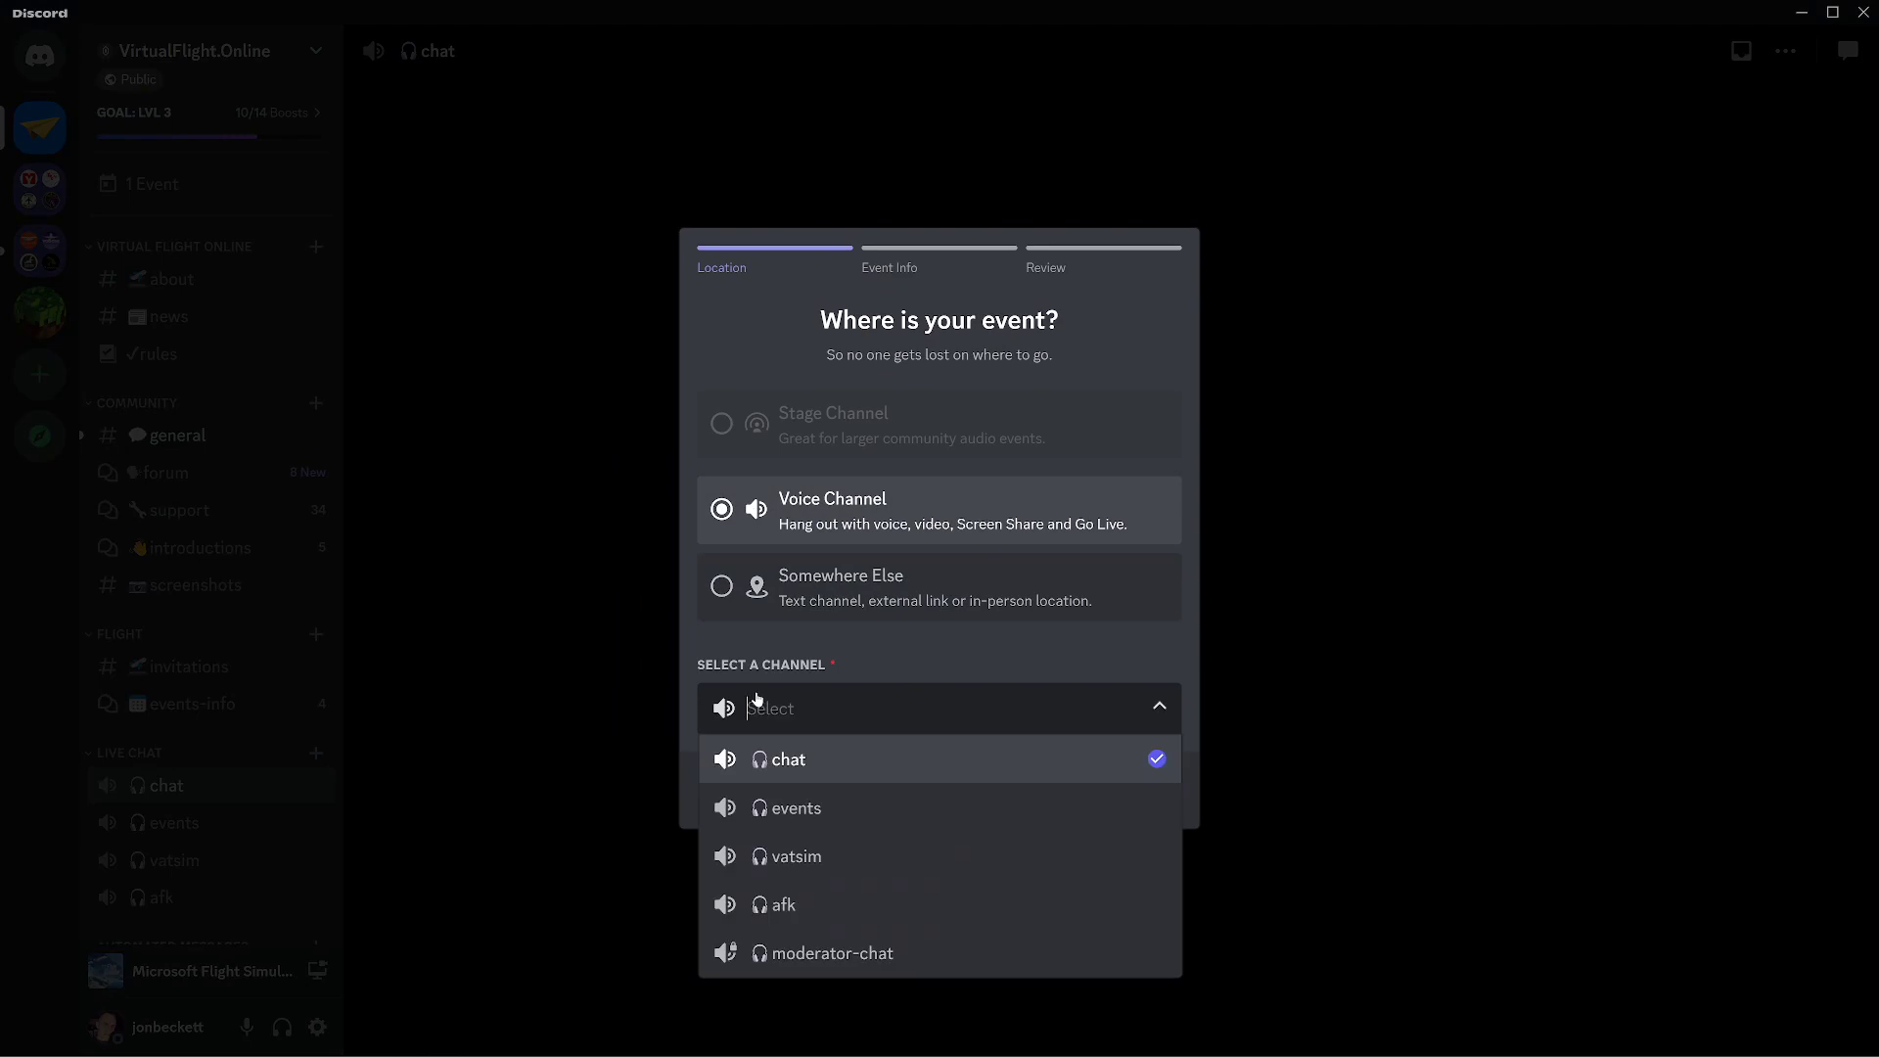
{"action": "left_click", "coordinate": [827, 803]}
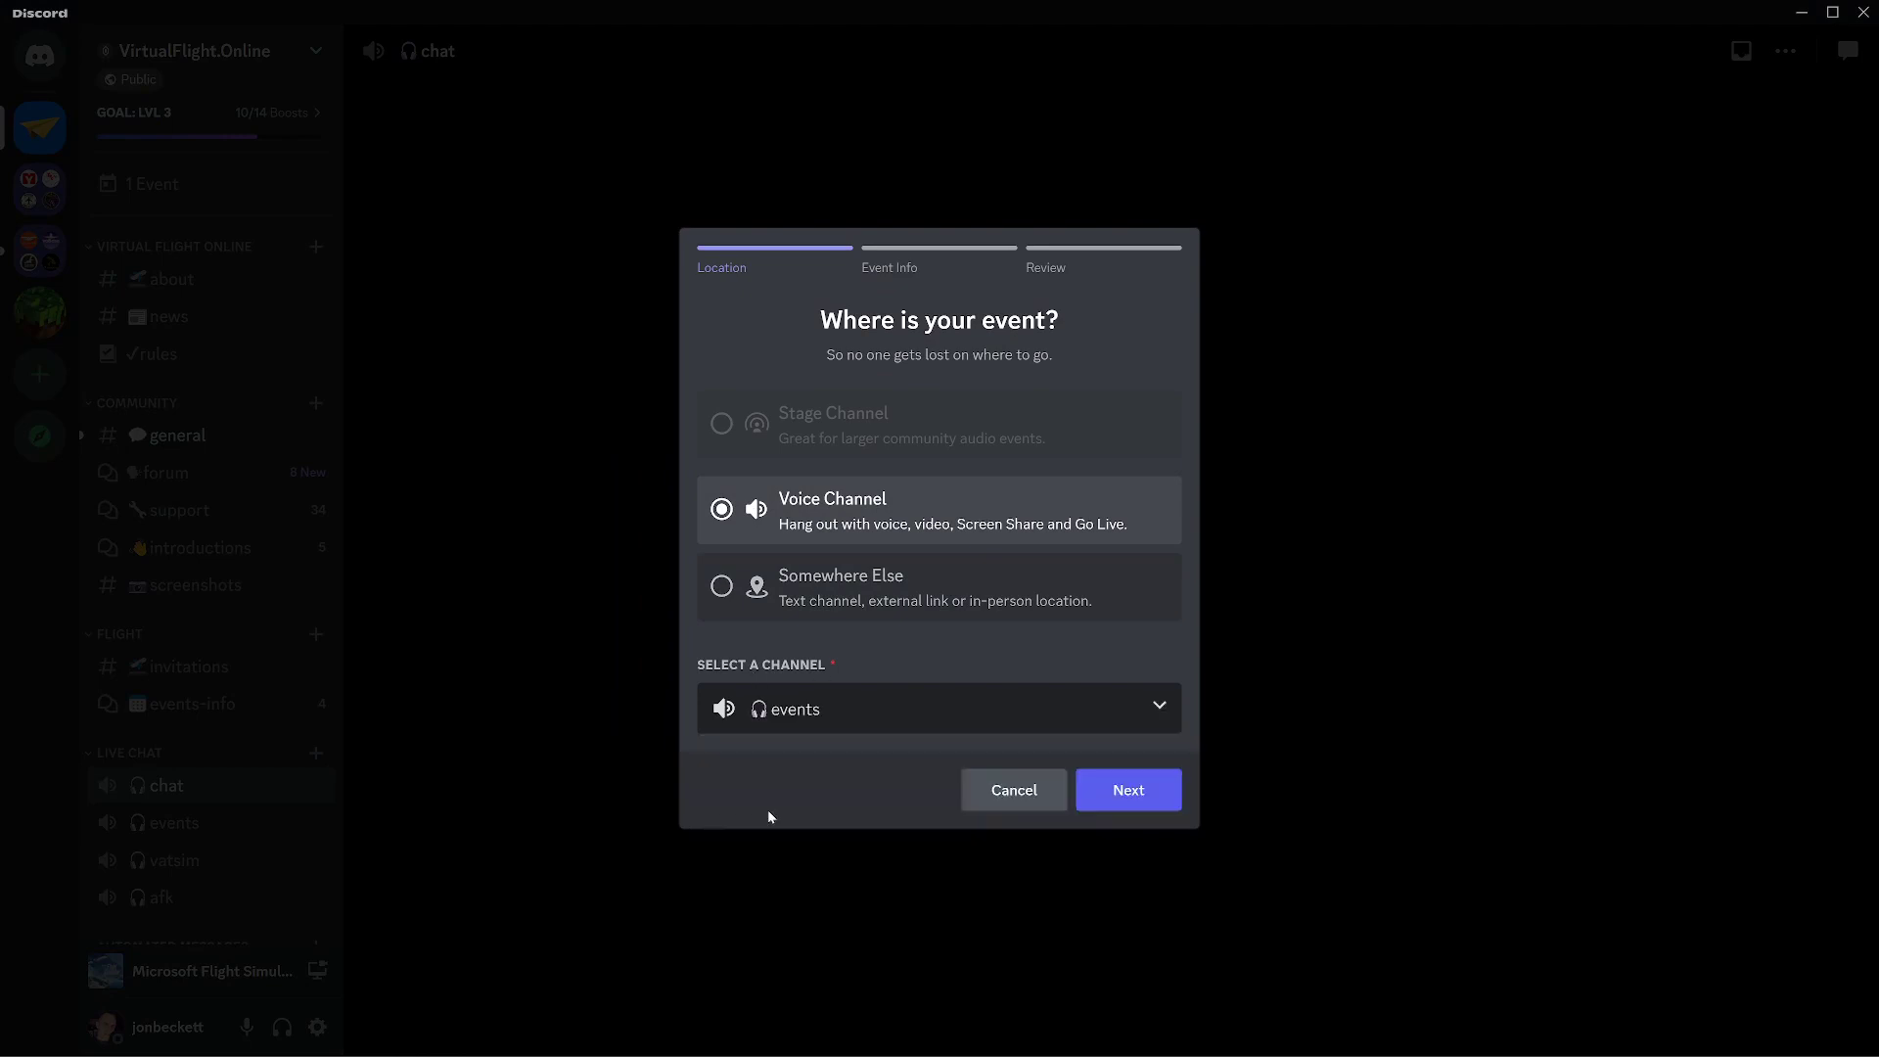
{"action": "left_click", "coordinate": [1127, 791]}
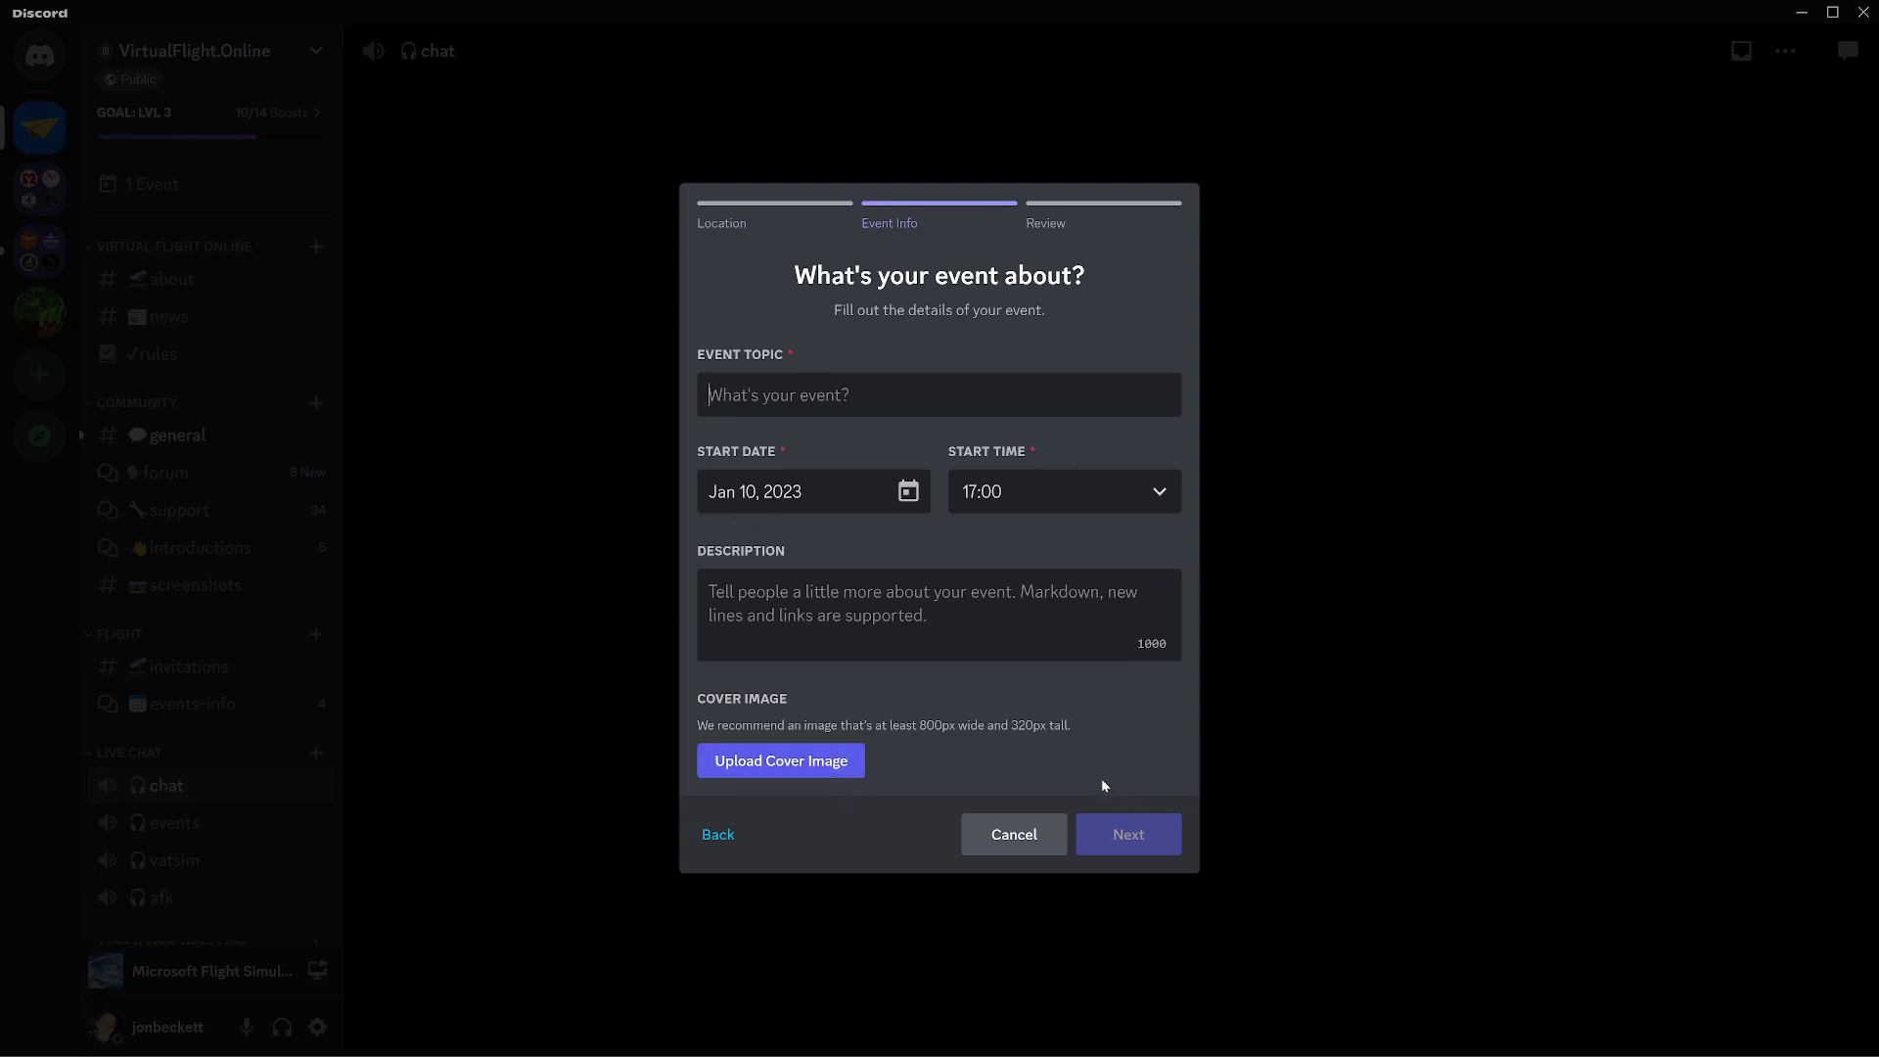
{"action": "left_click", "coordinate": [1013, 833]}
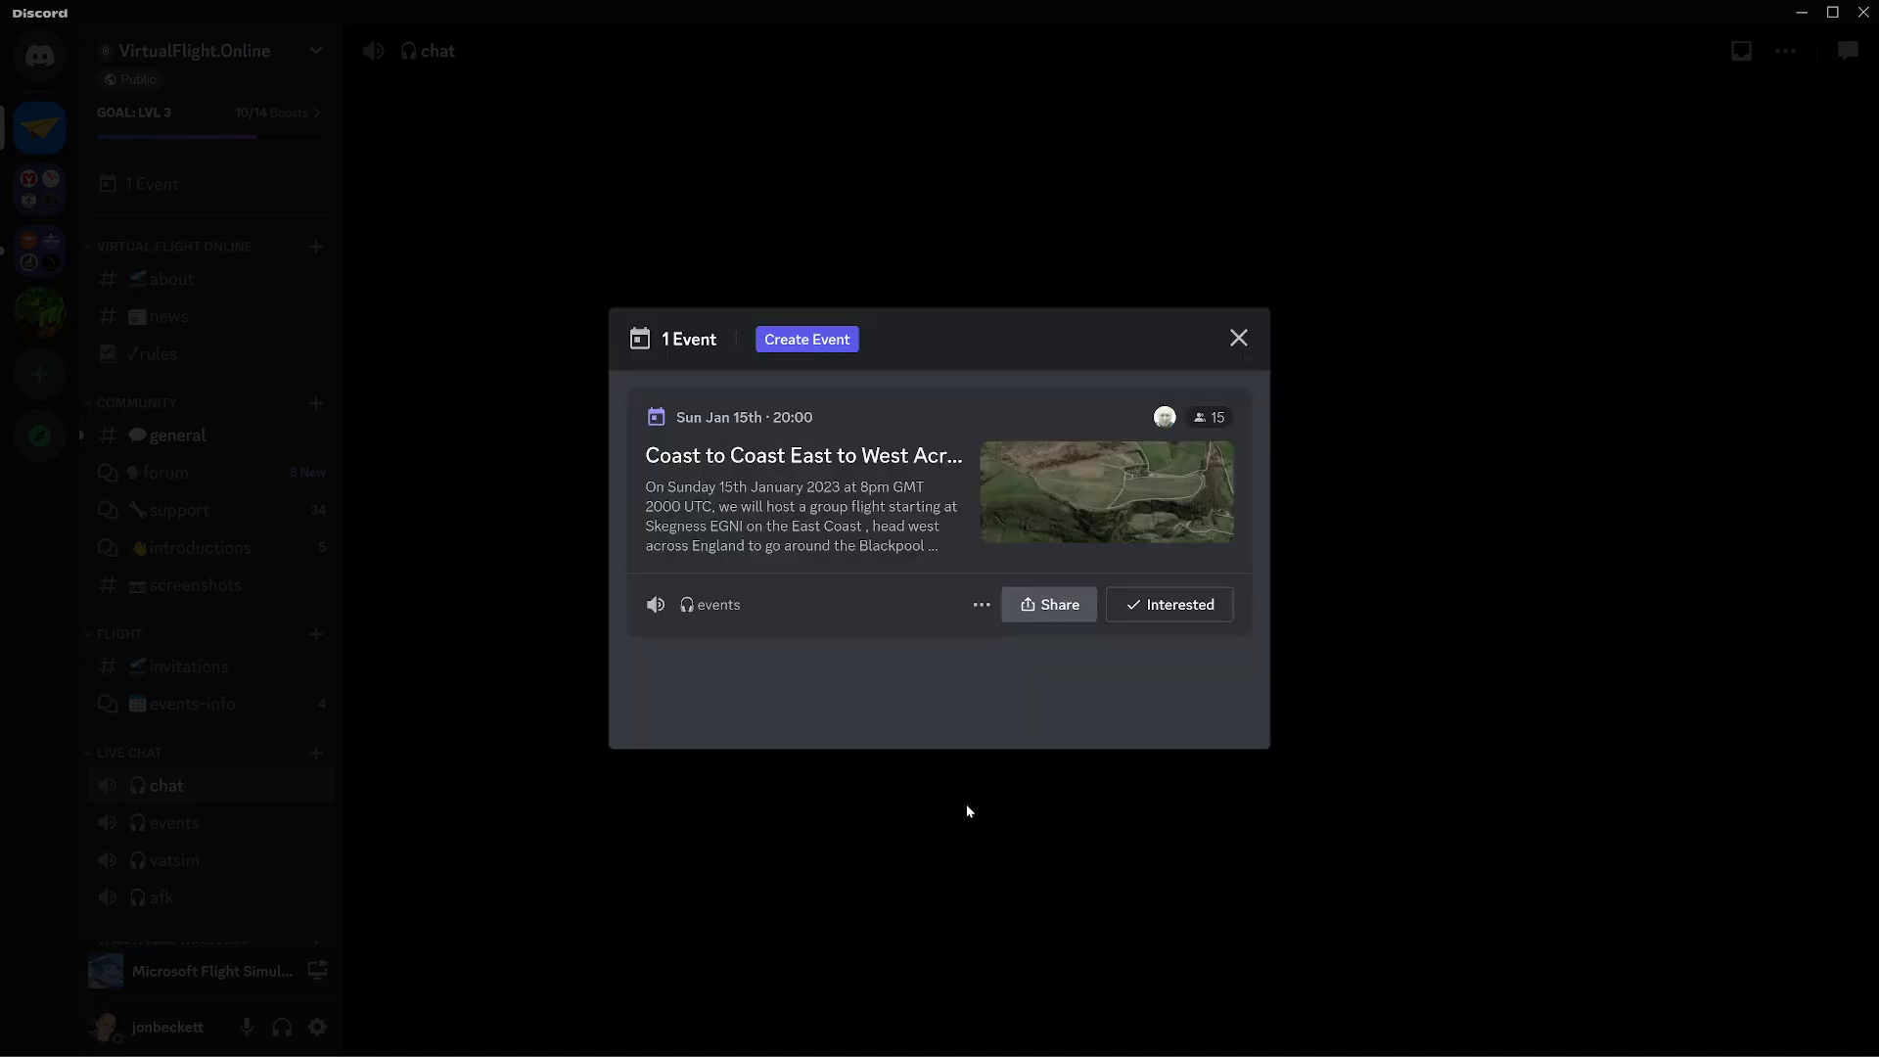
{"action": "left_click", "coordinate": [1239, 339]}
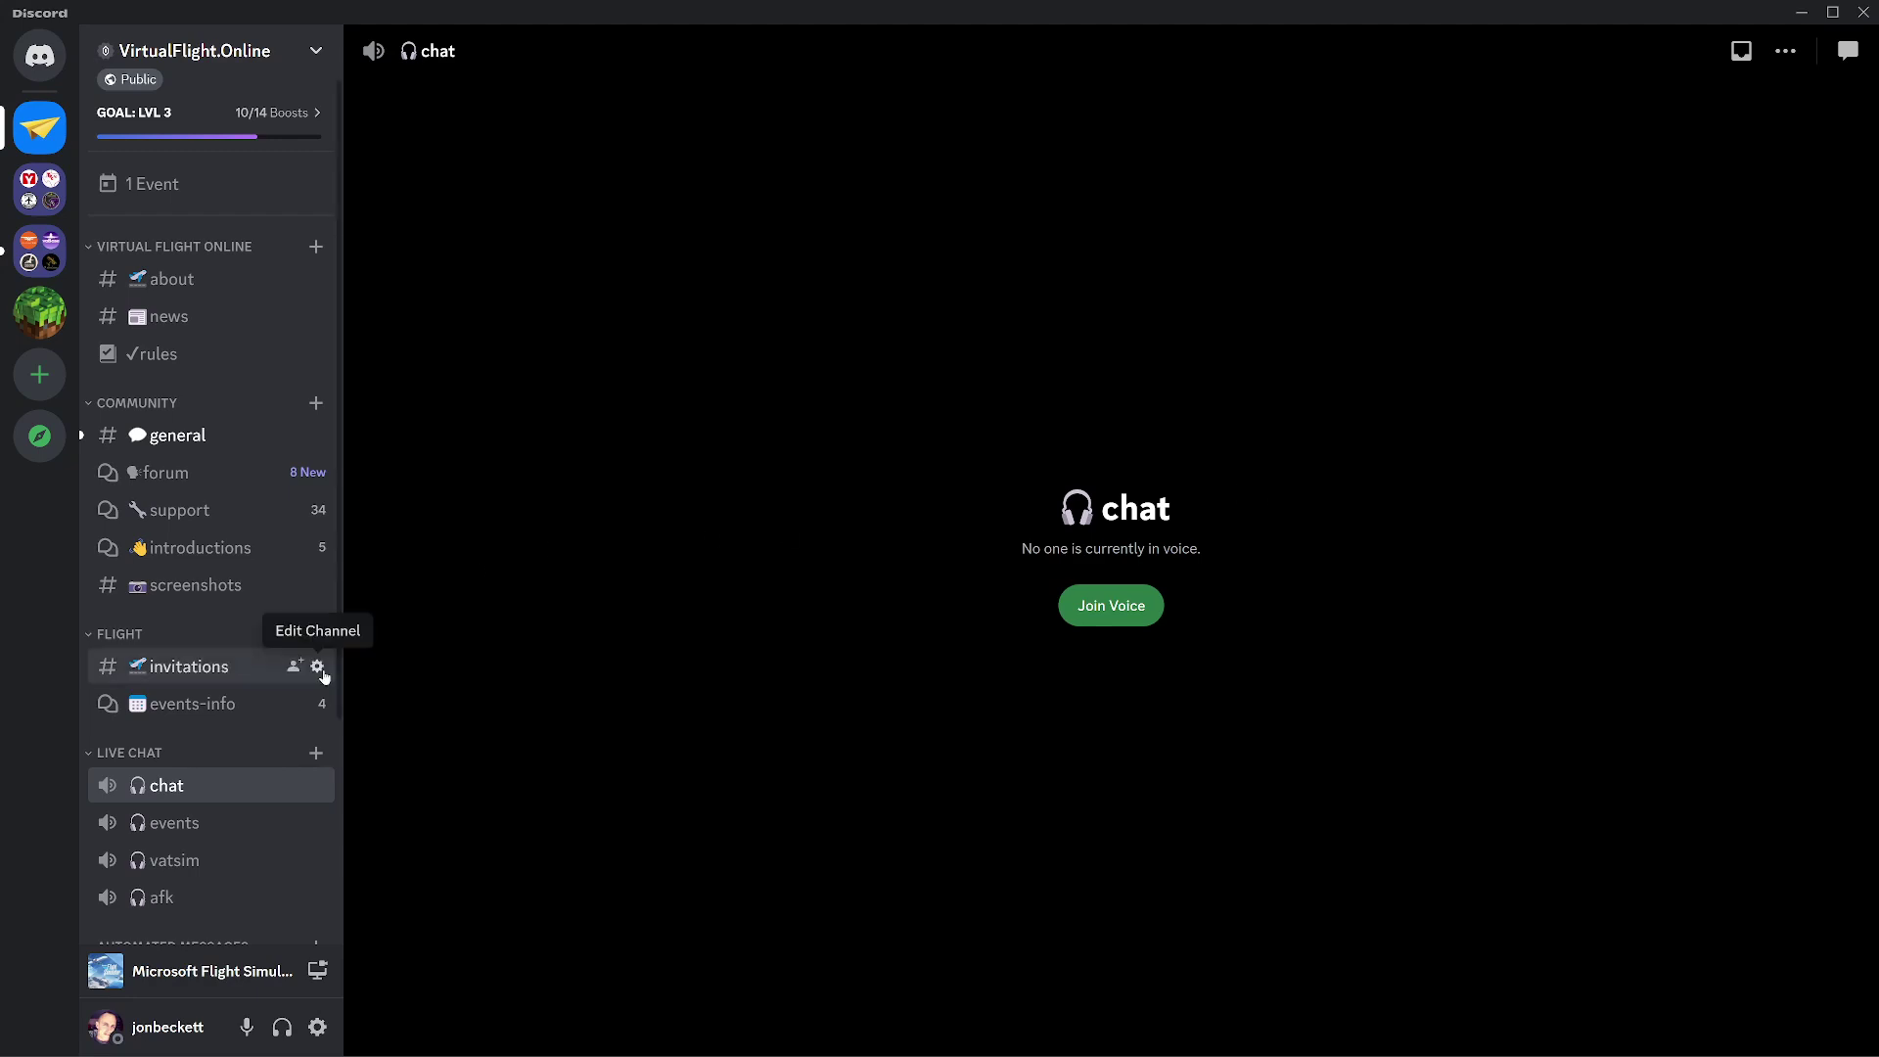
- Look through the VirtualFlight.Online channel list and preview the more active posts in the events-info channel
{"action": "mouse_move", "coordinate": [224, 551]}
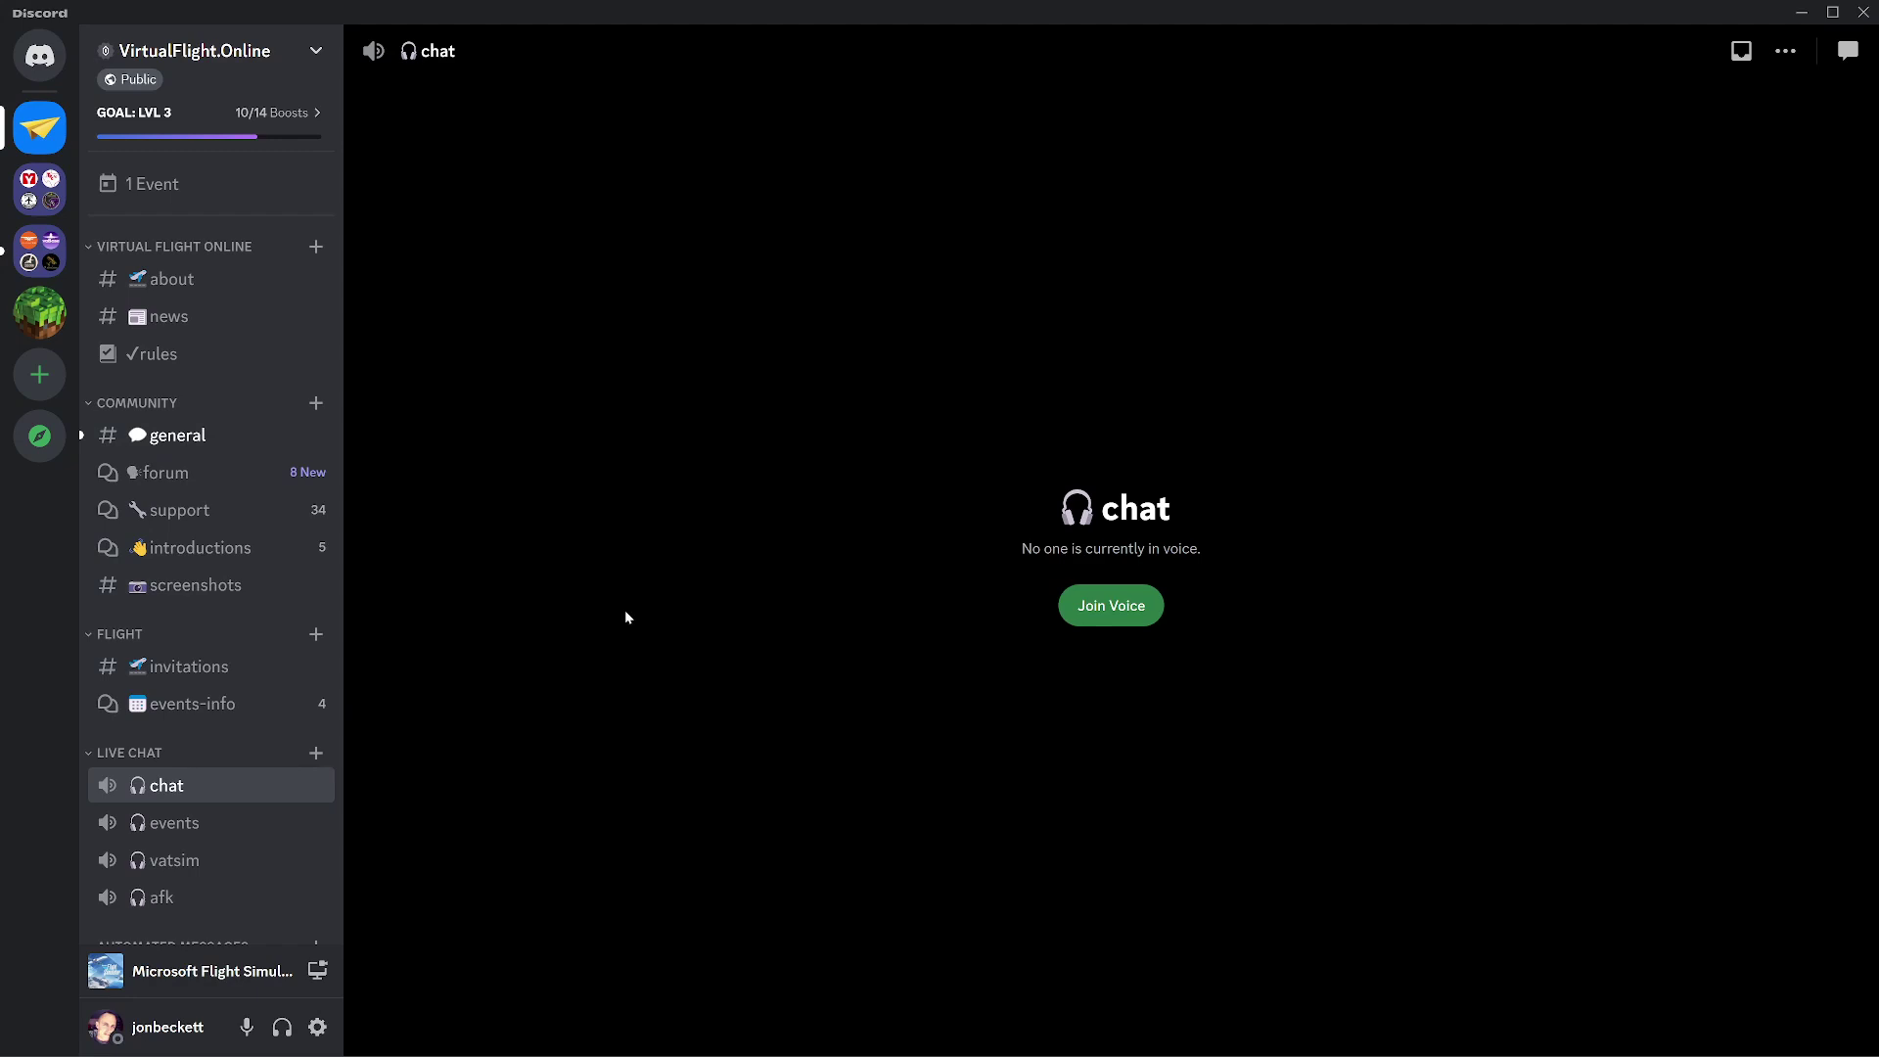
{"action": "scroll", "coordinate": [235, 715], "scroll_direction": "down", "scroll_amount": 3}
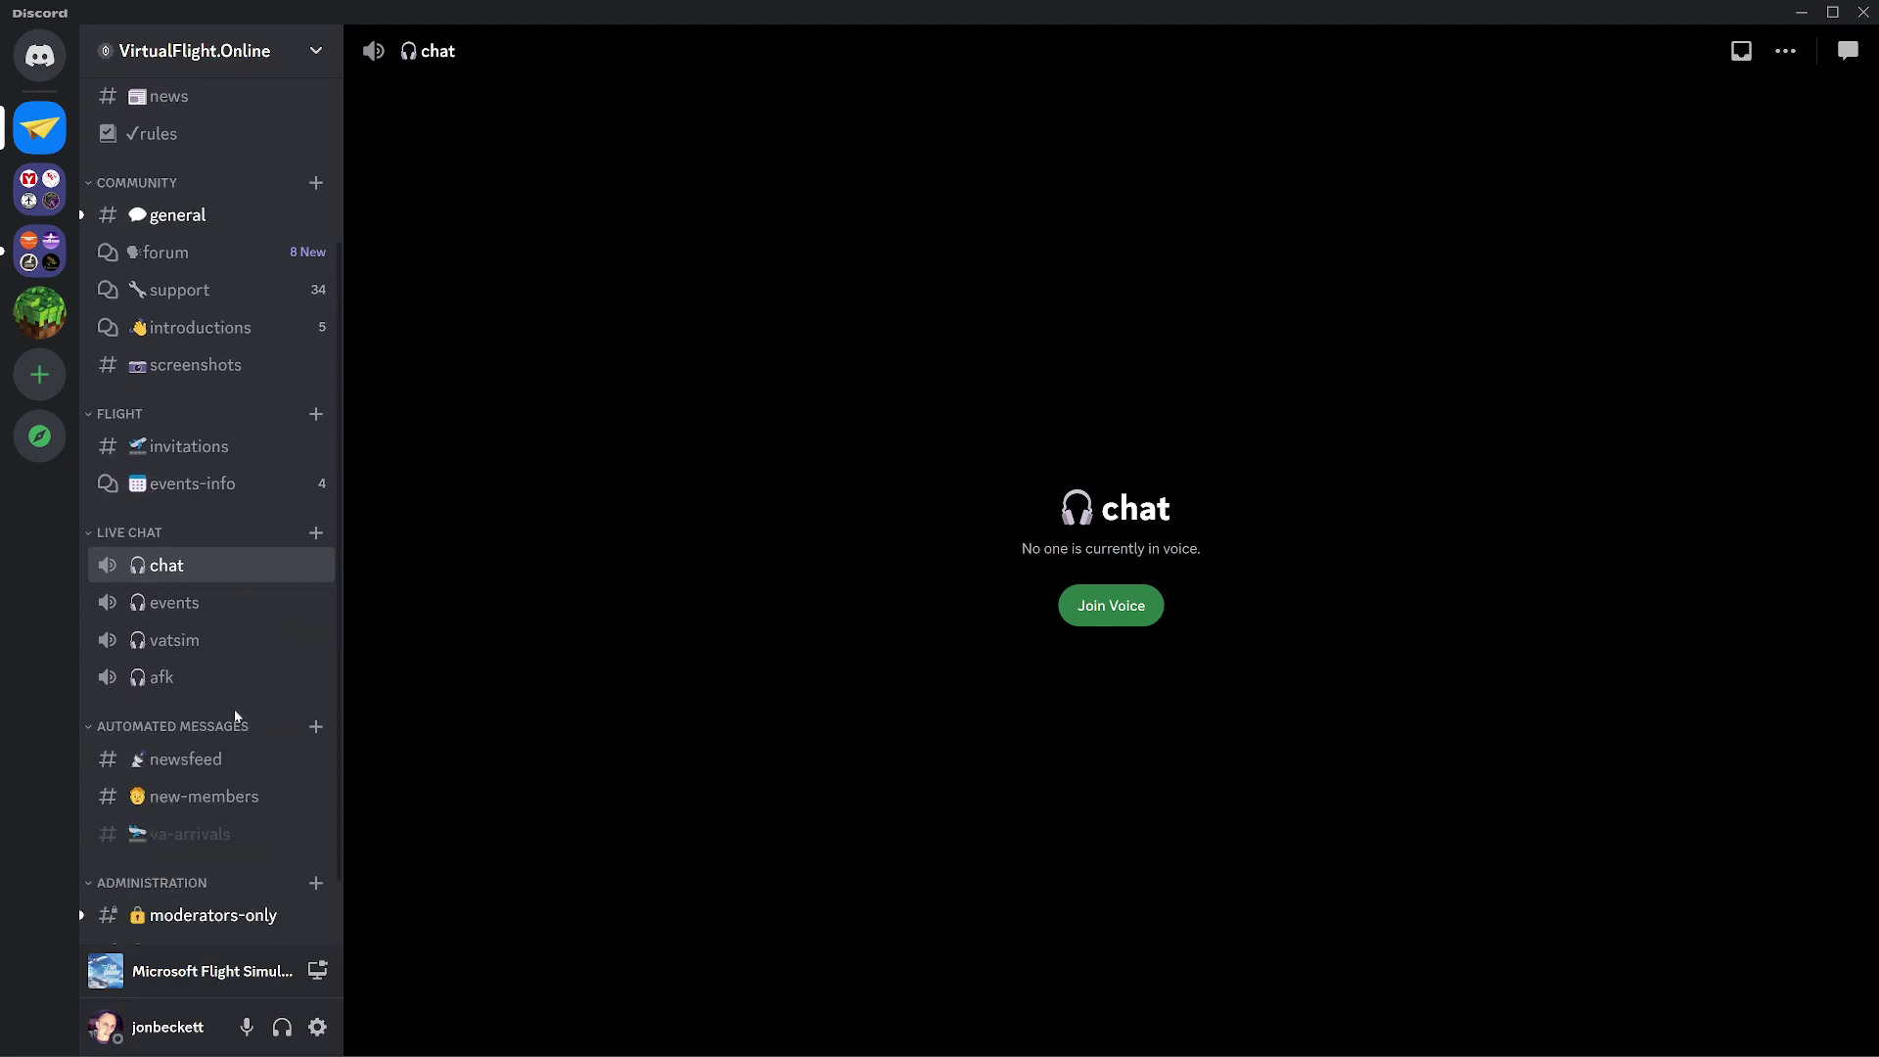
{"action": "scroll", "coordinate": [235, 717], "scroll_direction": "down", "scroll_amount": 1}
{"action": "scroll", "coordinate": [235, 717], "scroll_direction": "up", "scroll_amount": 1}
{"action": "scroll", "coordinate": [235, 717], "scroll_direction": "down", "scroll_amount": 1}
{"action": "scroll", "coordinate": [235, 717], "scroll_direction": "up", "scroll_amount": 4}
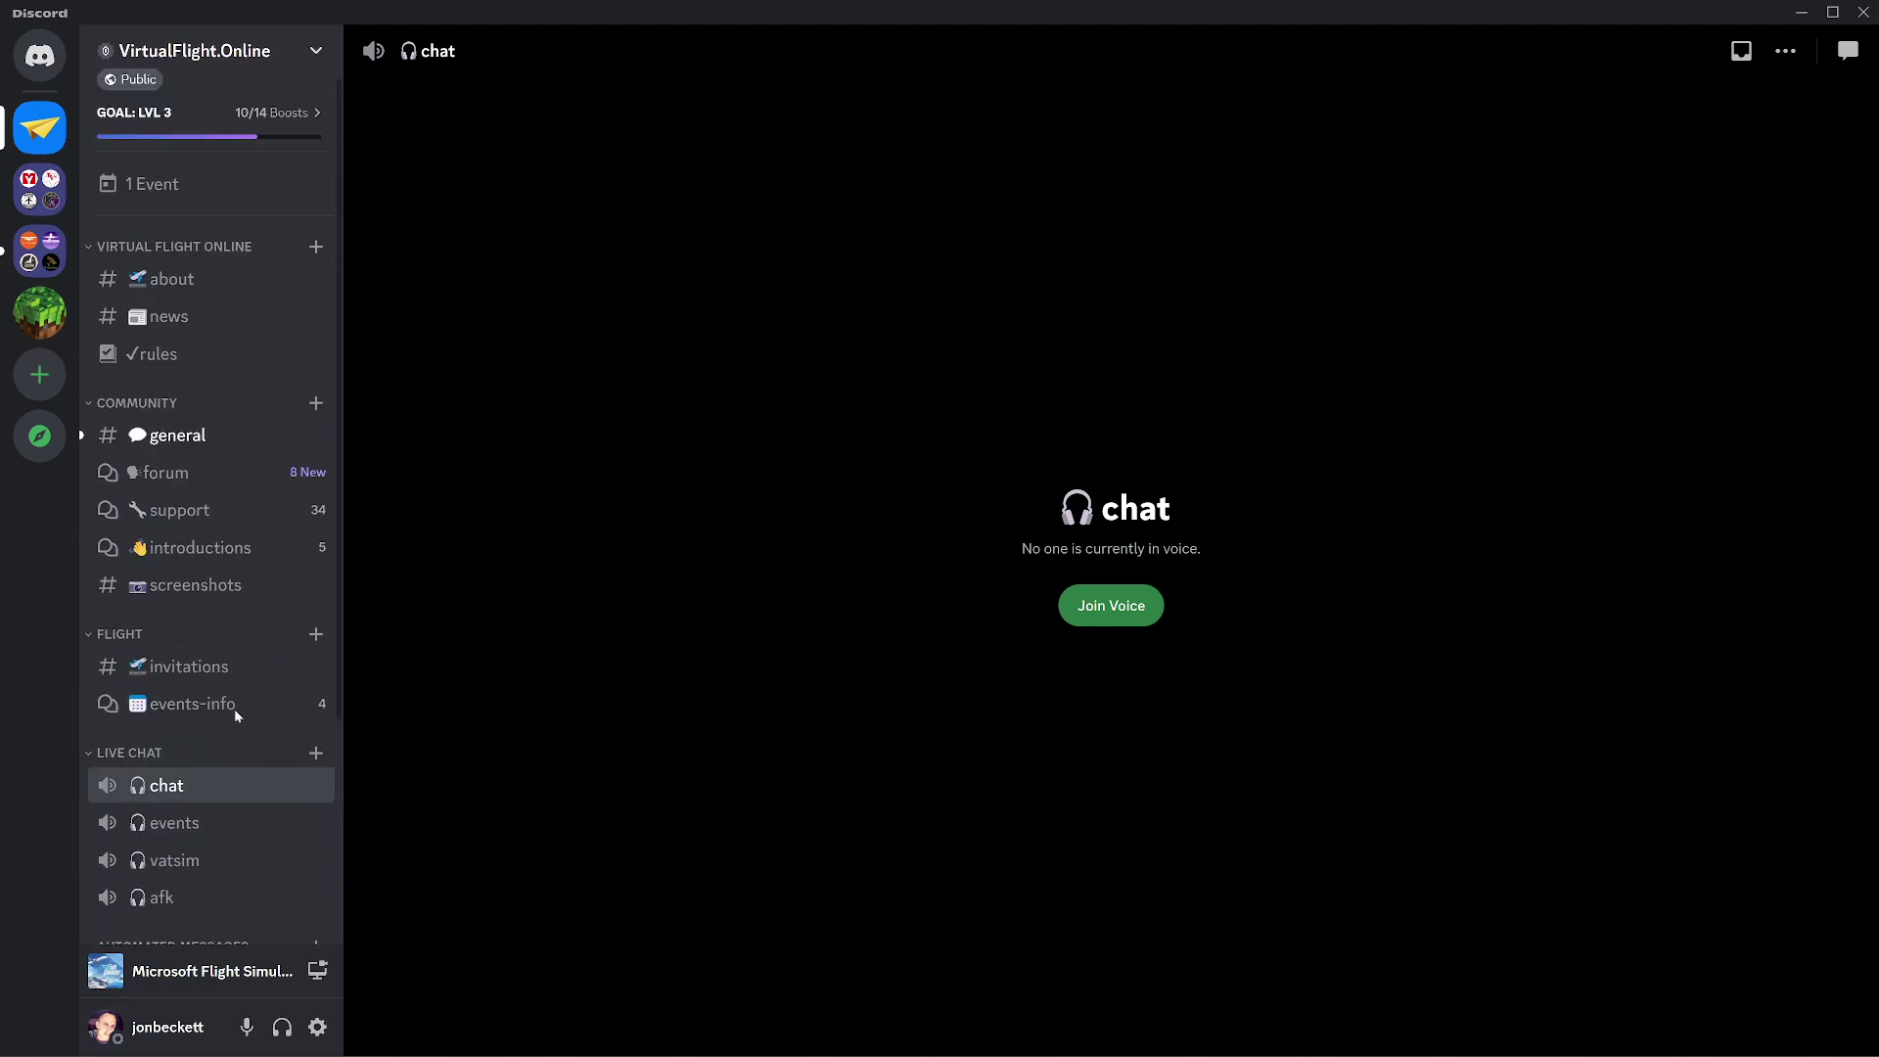
{"action": "mouse_move", "coordinate": [234, 714]}
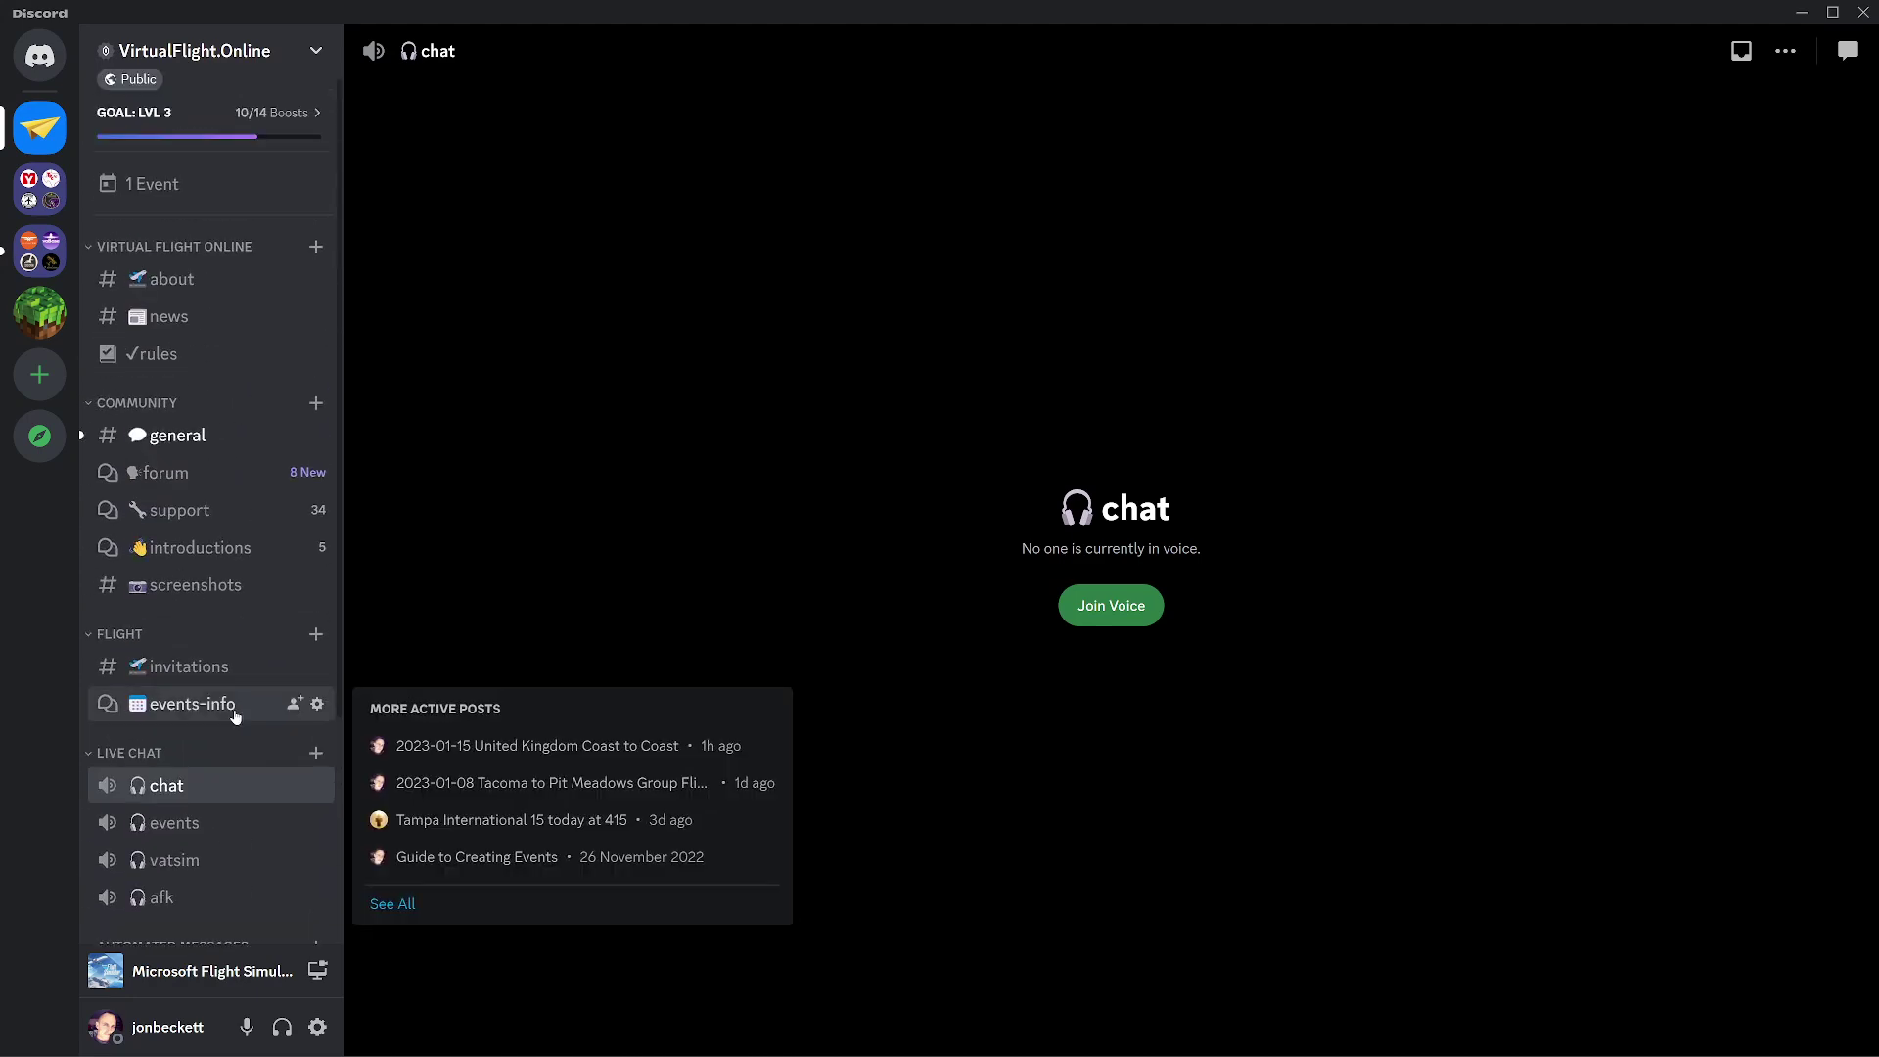
- Switch to Chrome and skim the introduction and prerequisites on VirtualFlight.Online's Group Flights page
{"action": "key", "text": "alt+Tab"}
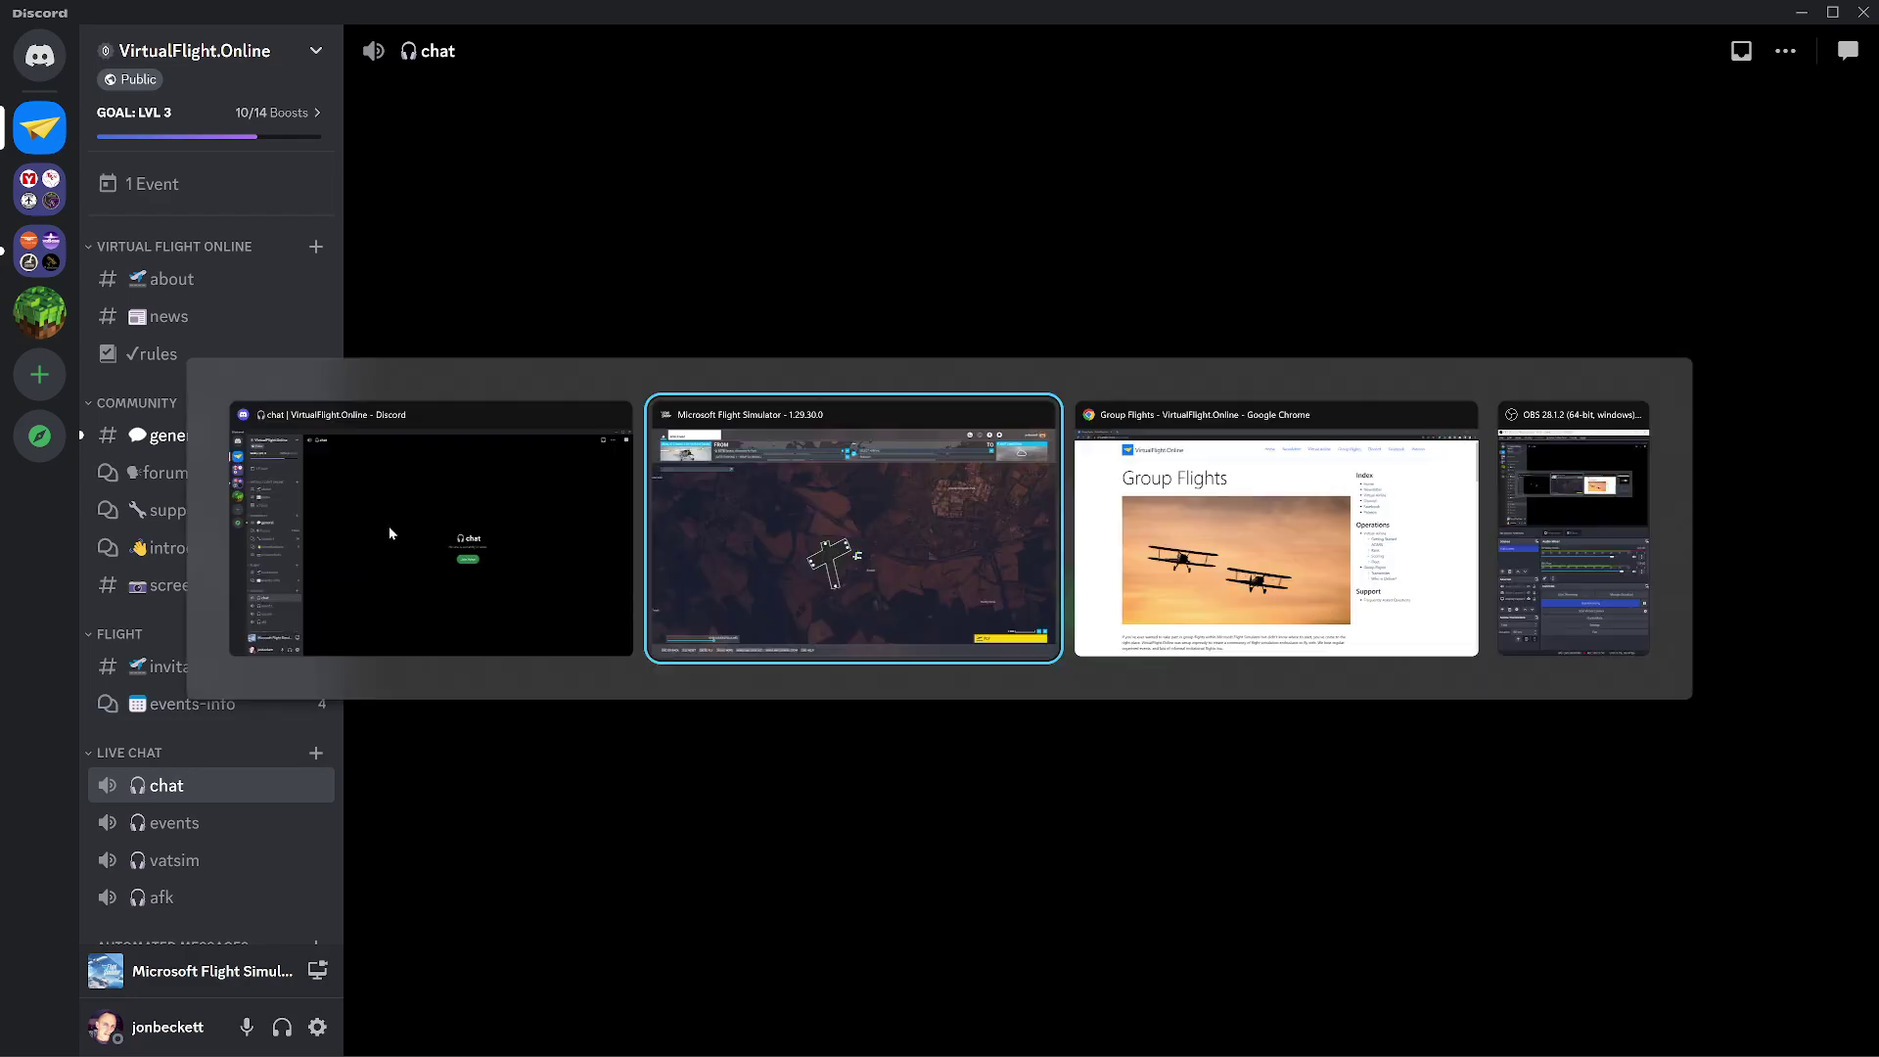
{"action": "key", "text": "alt+Tab"}
{"action": "key", "text": "alt+Tab"}
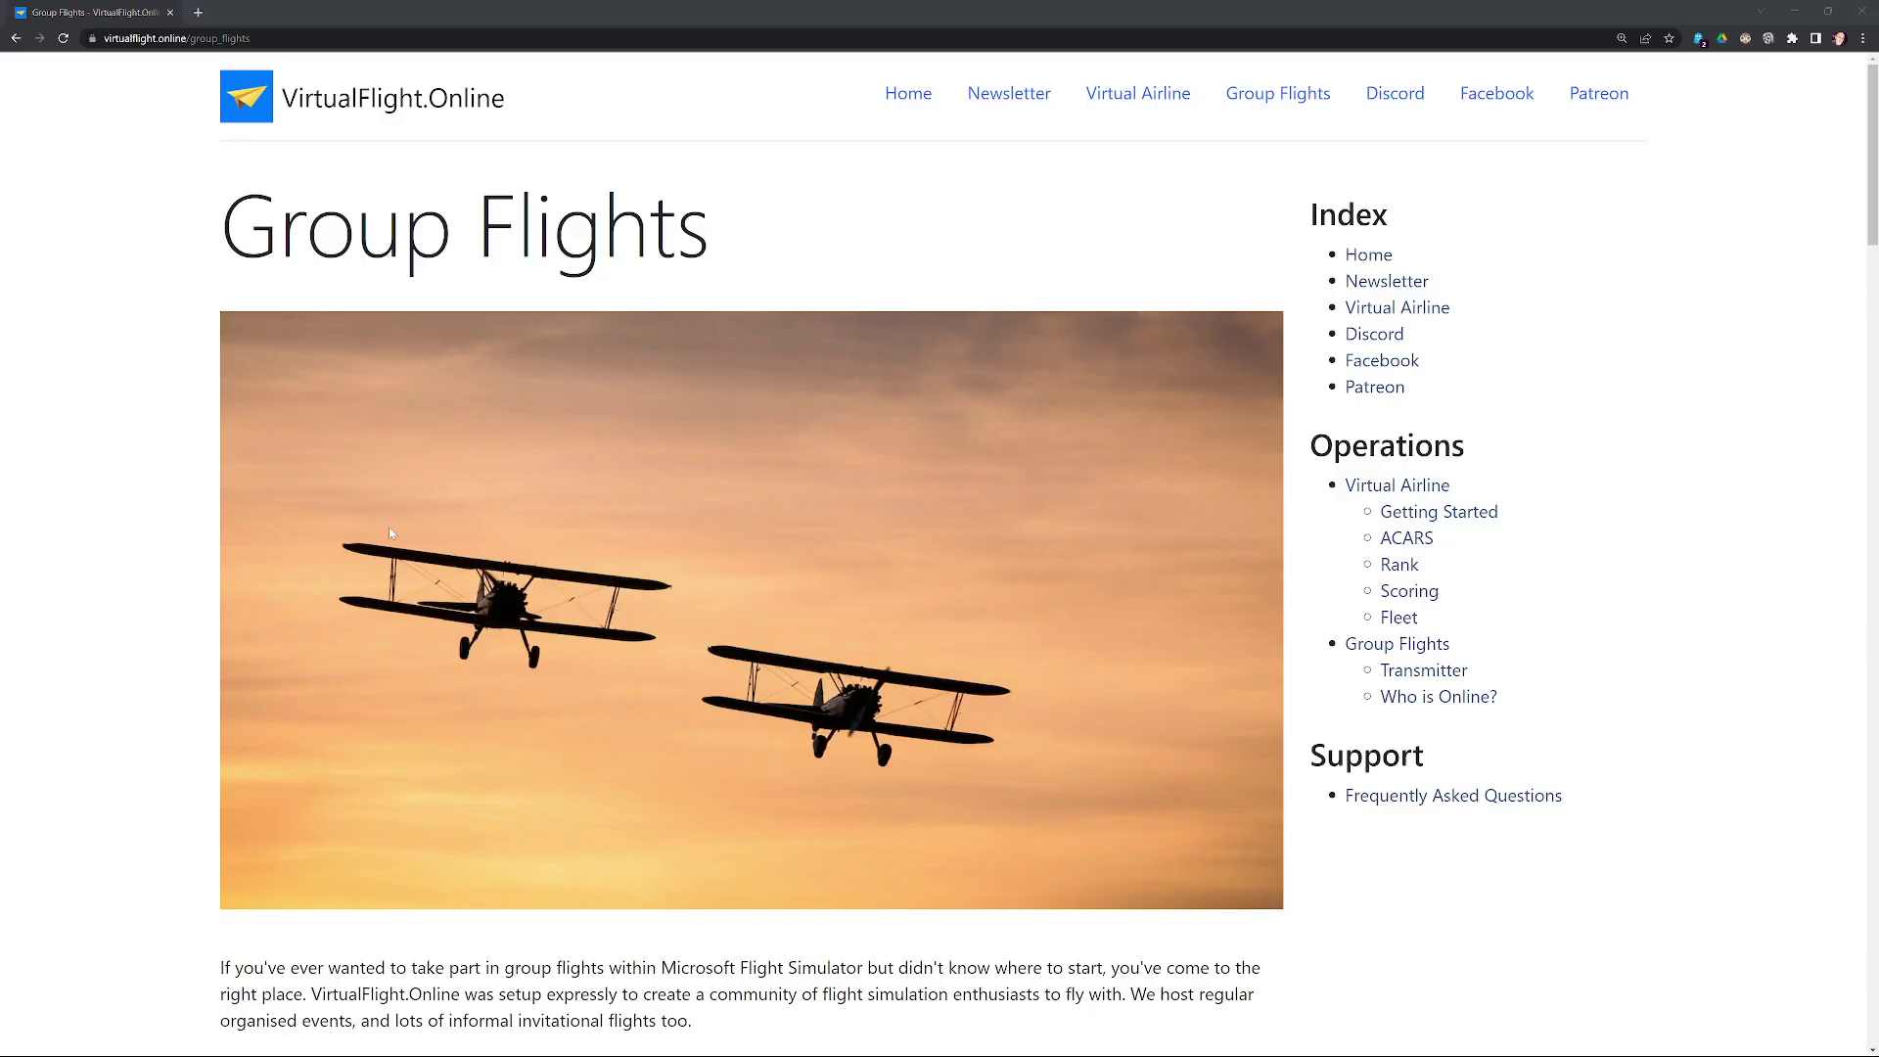
{"action": "scroll", "coordinate": [455, 452], "scroll_direction": "down", "scroll_amount": 1}
{"action": "scroll", "coordinate": [337, 354], "scroll_direction": "down", "scroll_amount": 7}
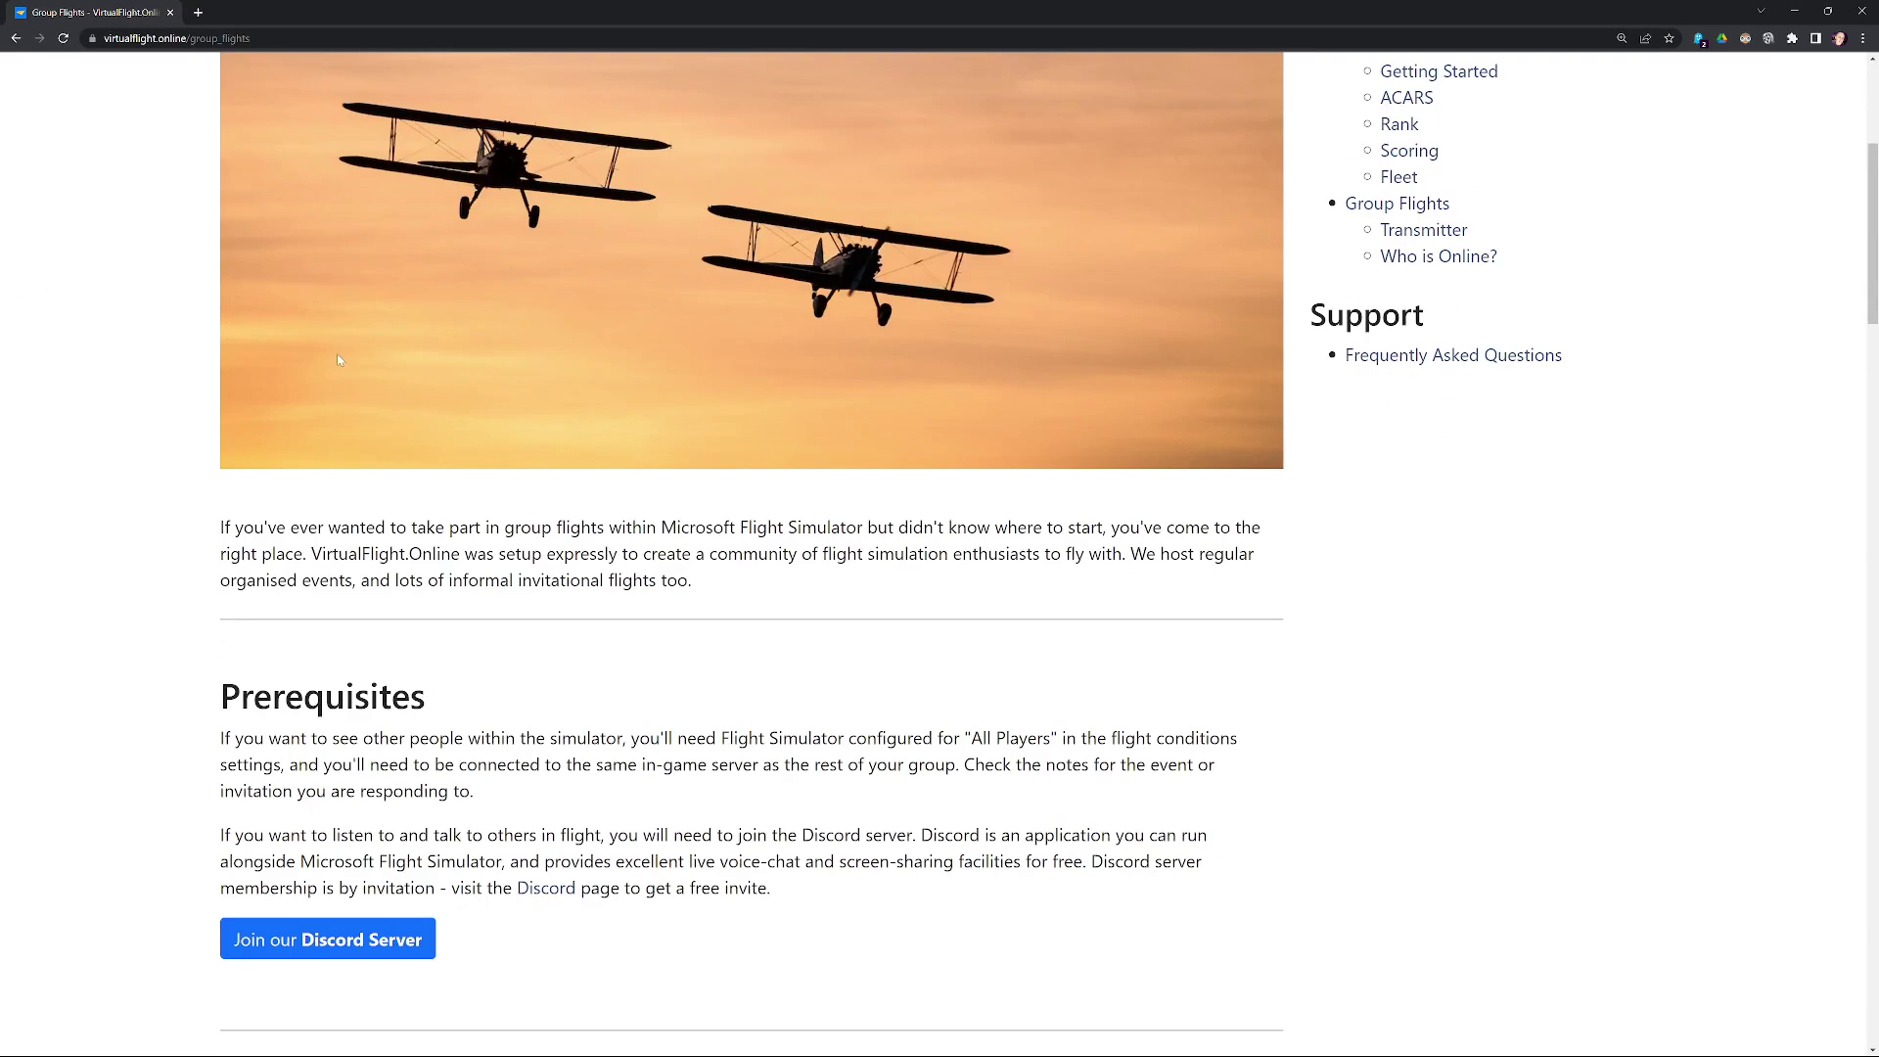
{"action": "scroll", "coordinate": [752, 548], "scroll_direction": "down", "scroll_amount": 3}
{"action": "scroll", "coordinate": [752, 548], "scroll_direction": "up", "scroll_amount": 12}
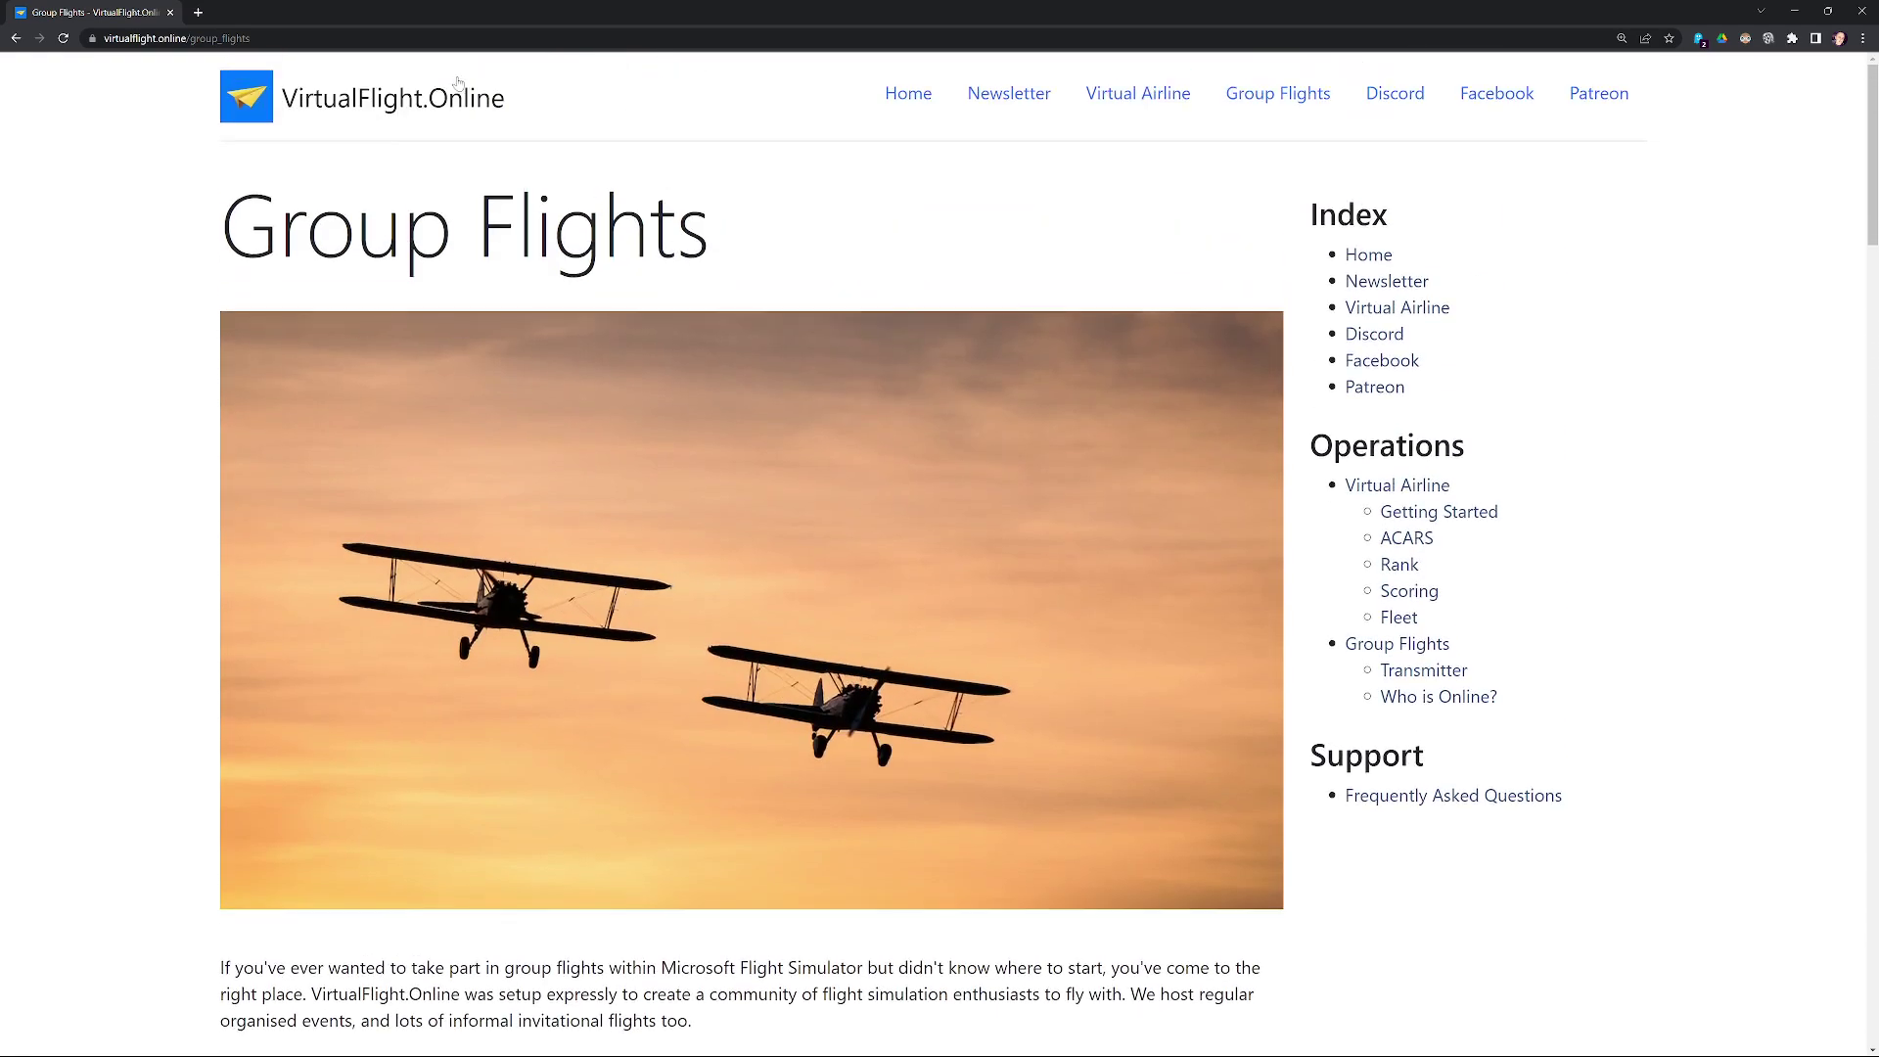
- Reopen the Group Flights page from the site's home page and read how to arrange, market and host group events
{"action": "left_click", "coordinate": [392, 108]}
{"action": "left_click", "coordinate": [1277, 98]}
{"action": "scroll", "coordinate": [348, 431], "scroll_direction": "down", "scroll_amount": 10}
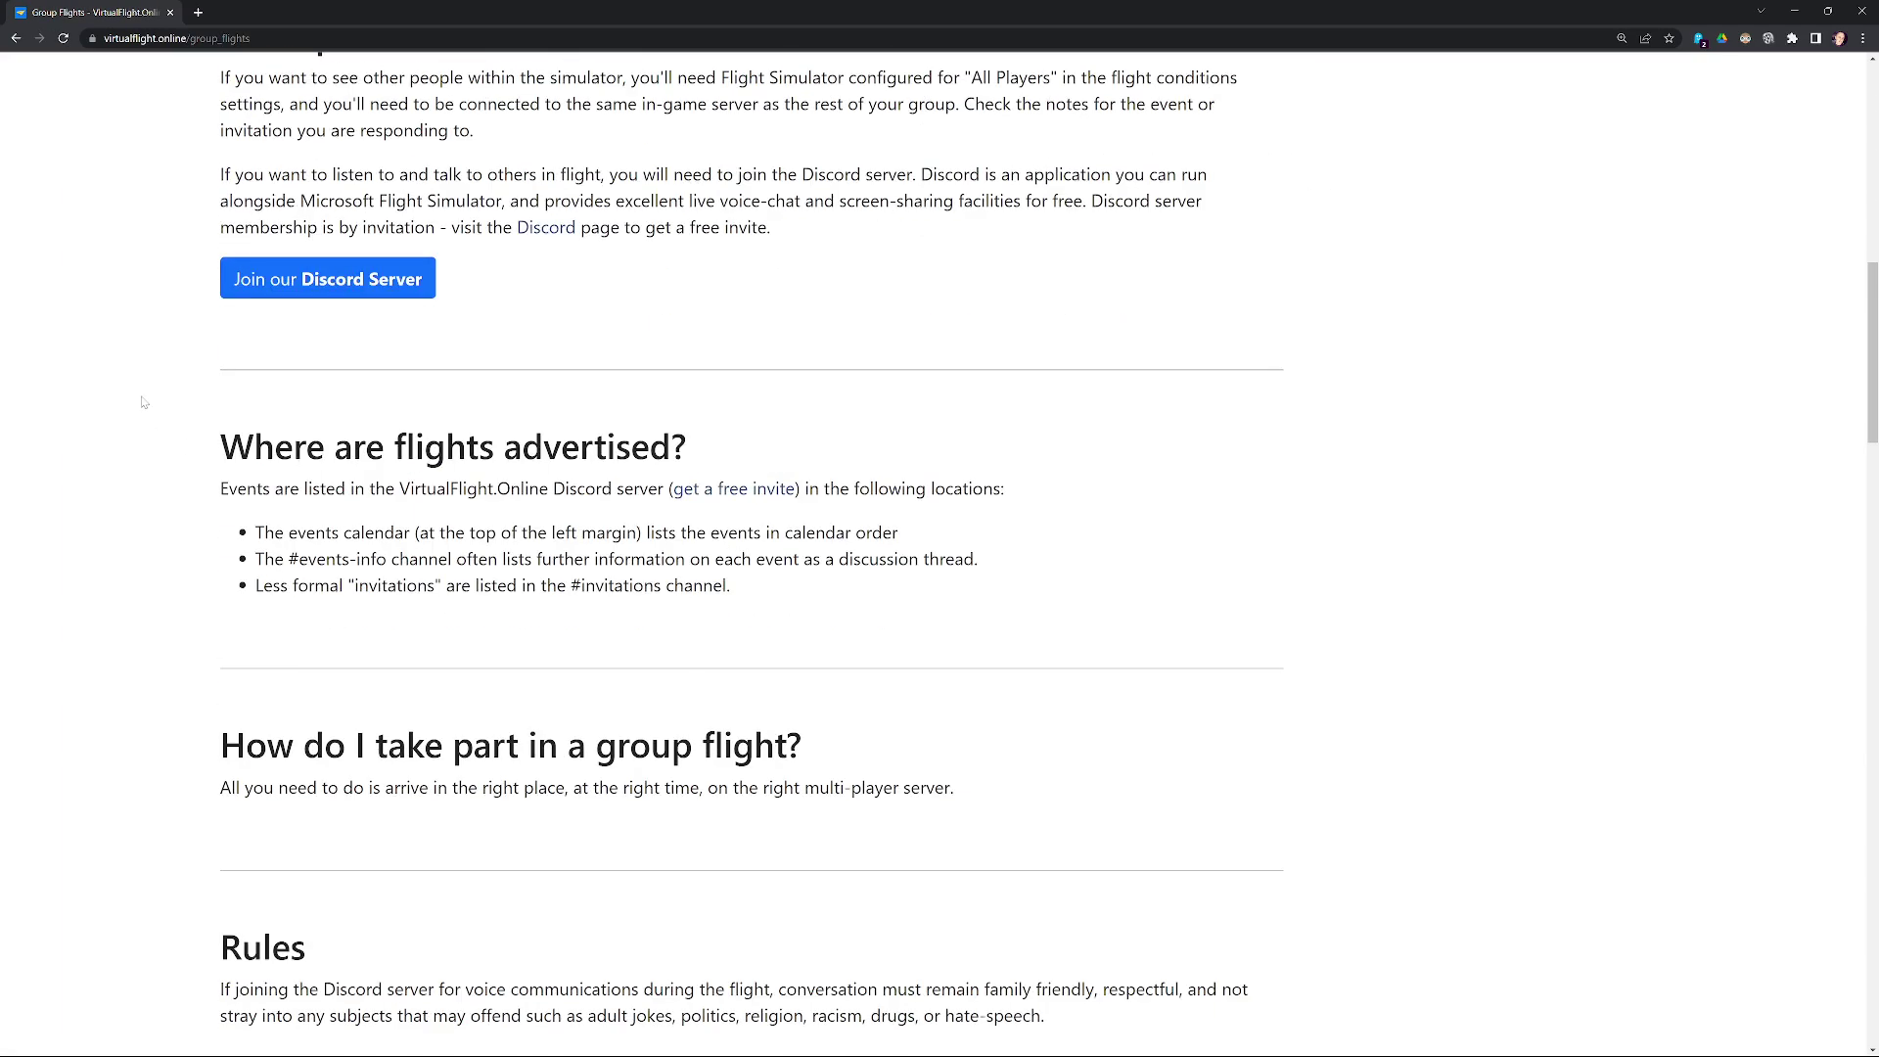
{"action": "scroll", "coordinate": [348, 431], "scroll_direction": "down", "scroll_amount": 12}
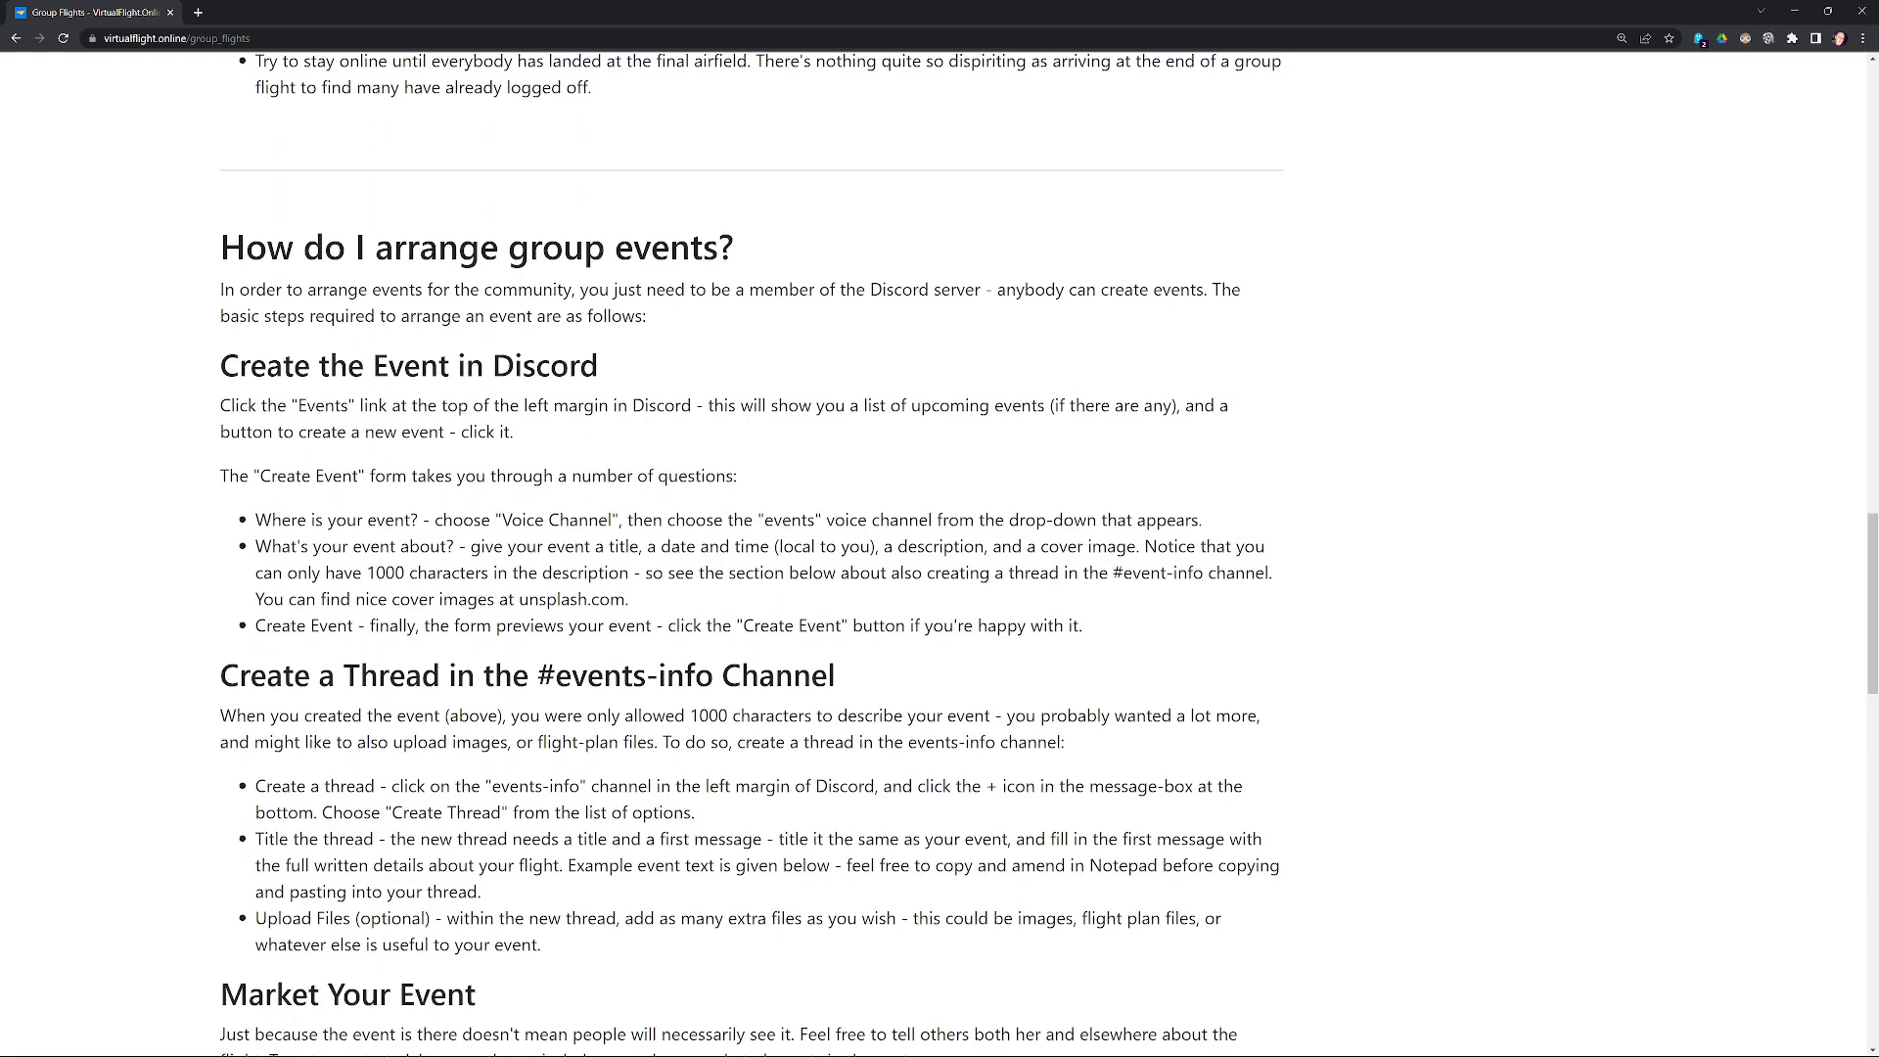
{"action": "scroll", "coordinate": [454, 245], "scroll_direction": "down", "scroll_amount": 2}
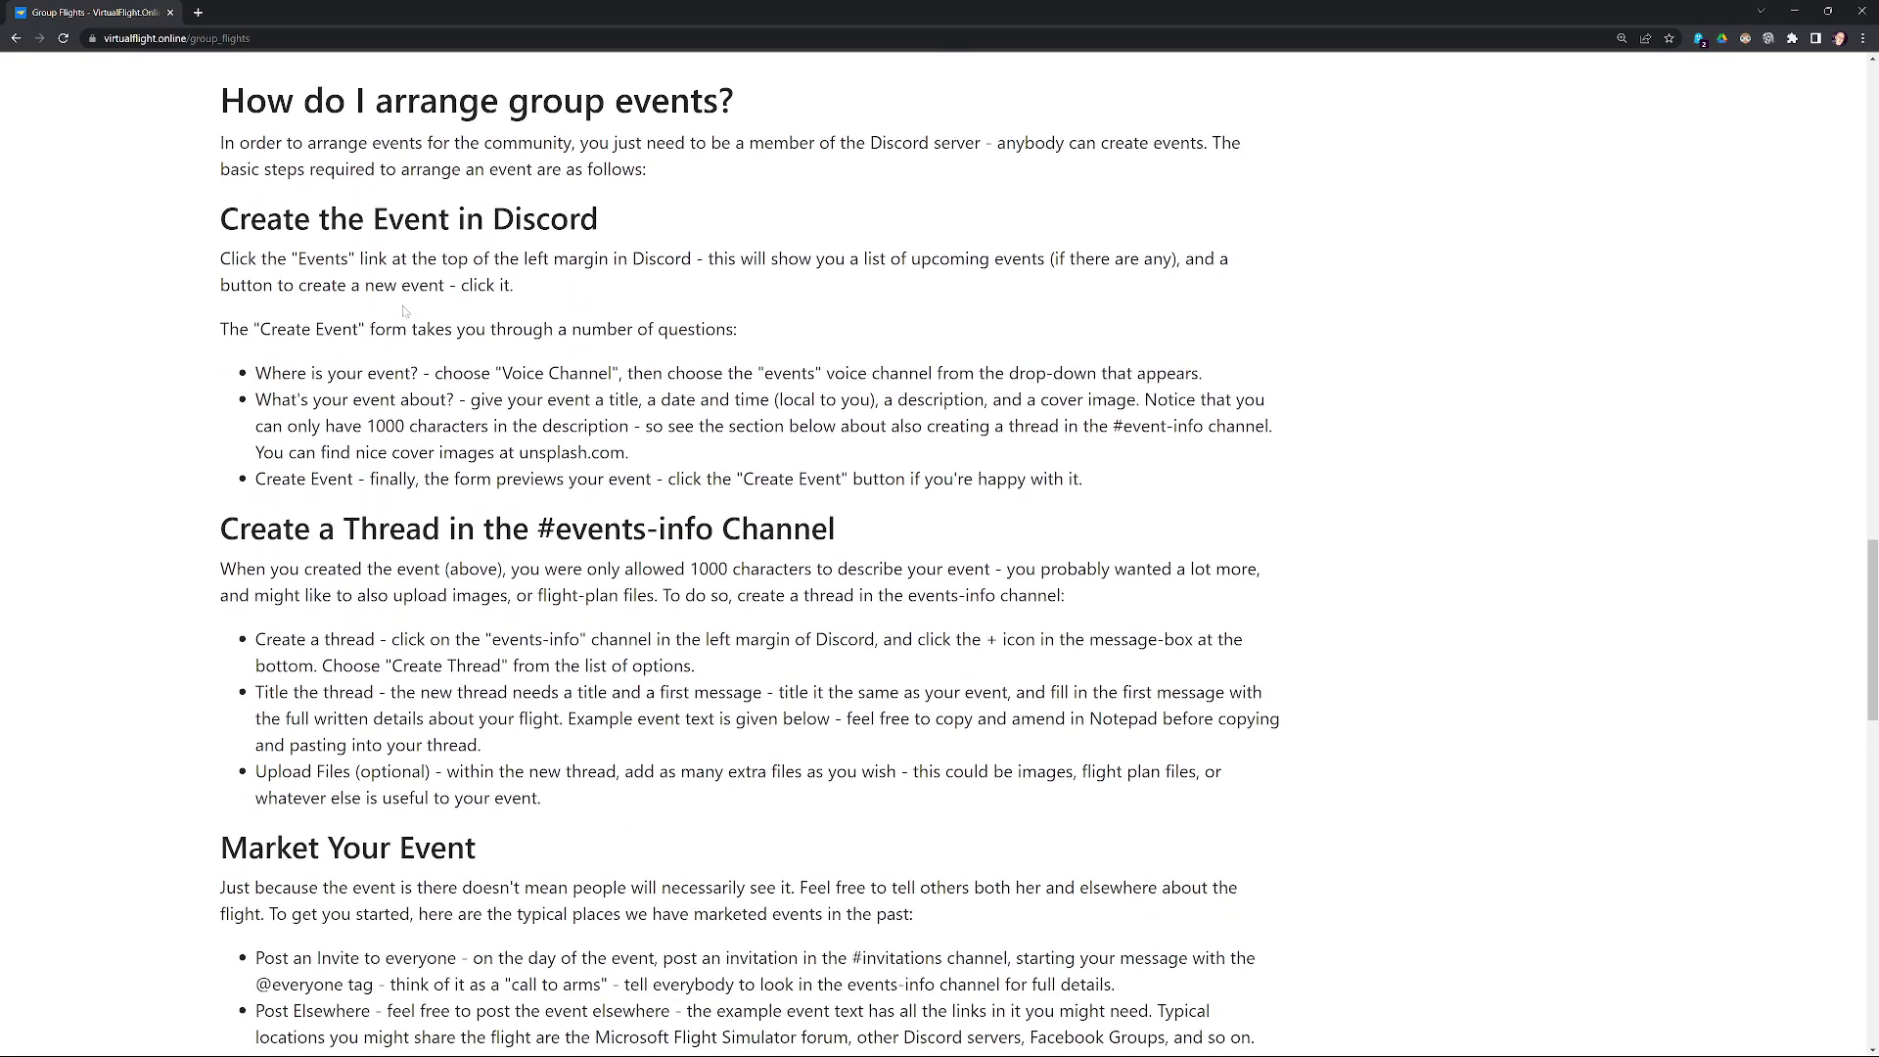
{"action": "scroll", "coordinate": [940, 548], "scroll_direction": "down", "scroll_amount": 3}
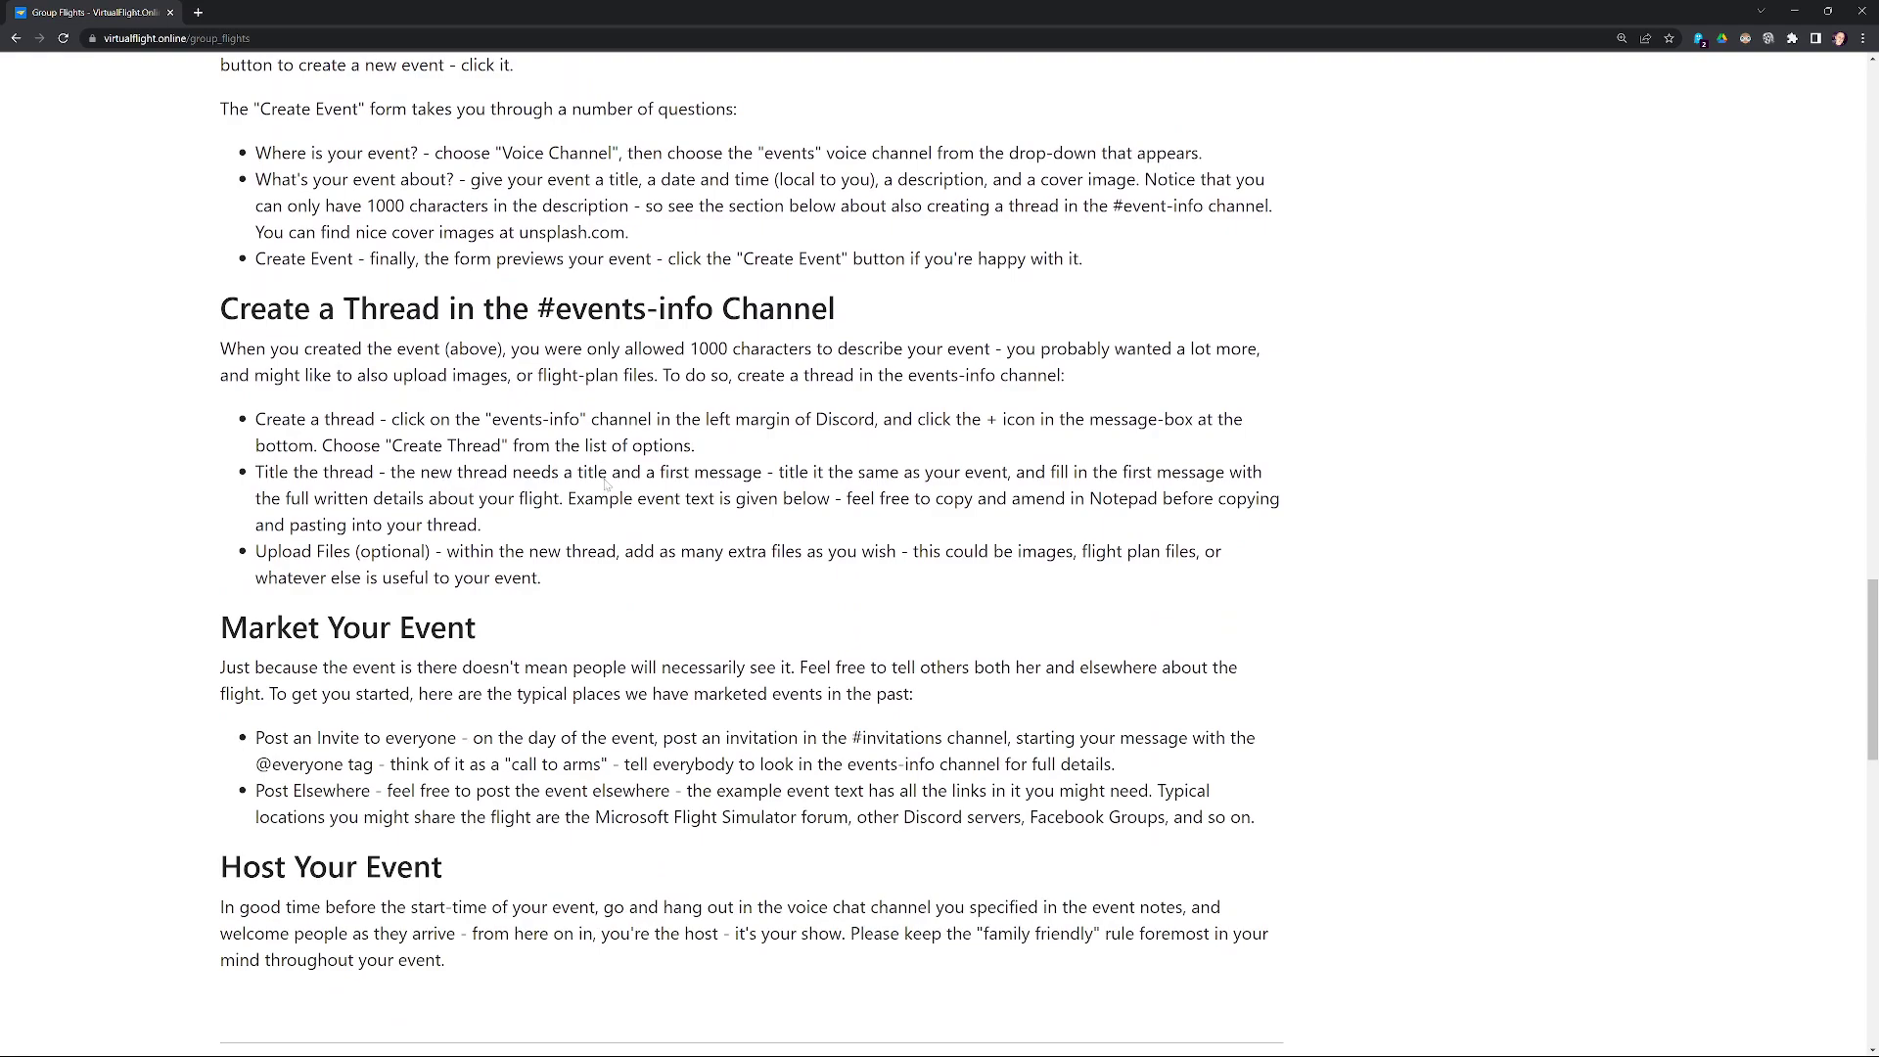
{"action": "scroll", "coordinate": [940, 548], "scroll_direction": "down", "scroll_amount": 3}
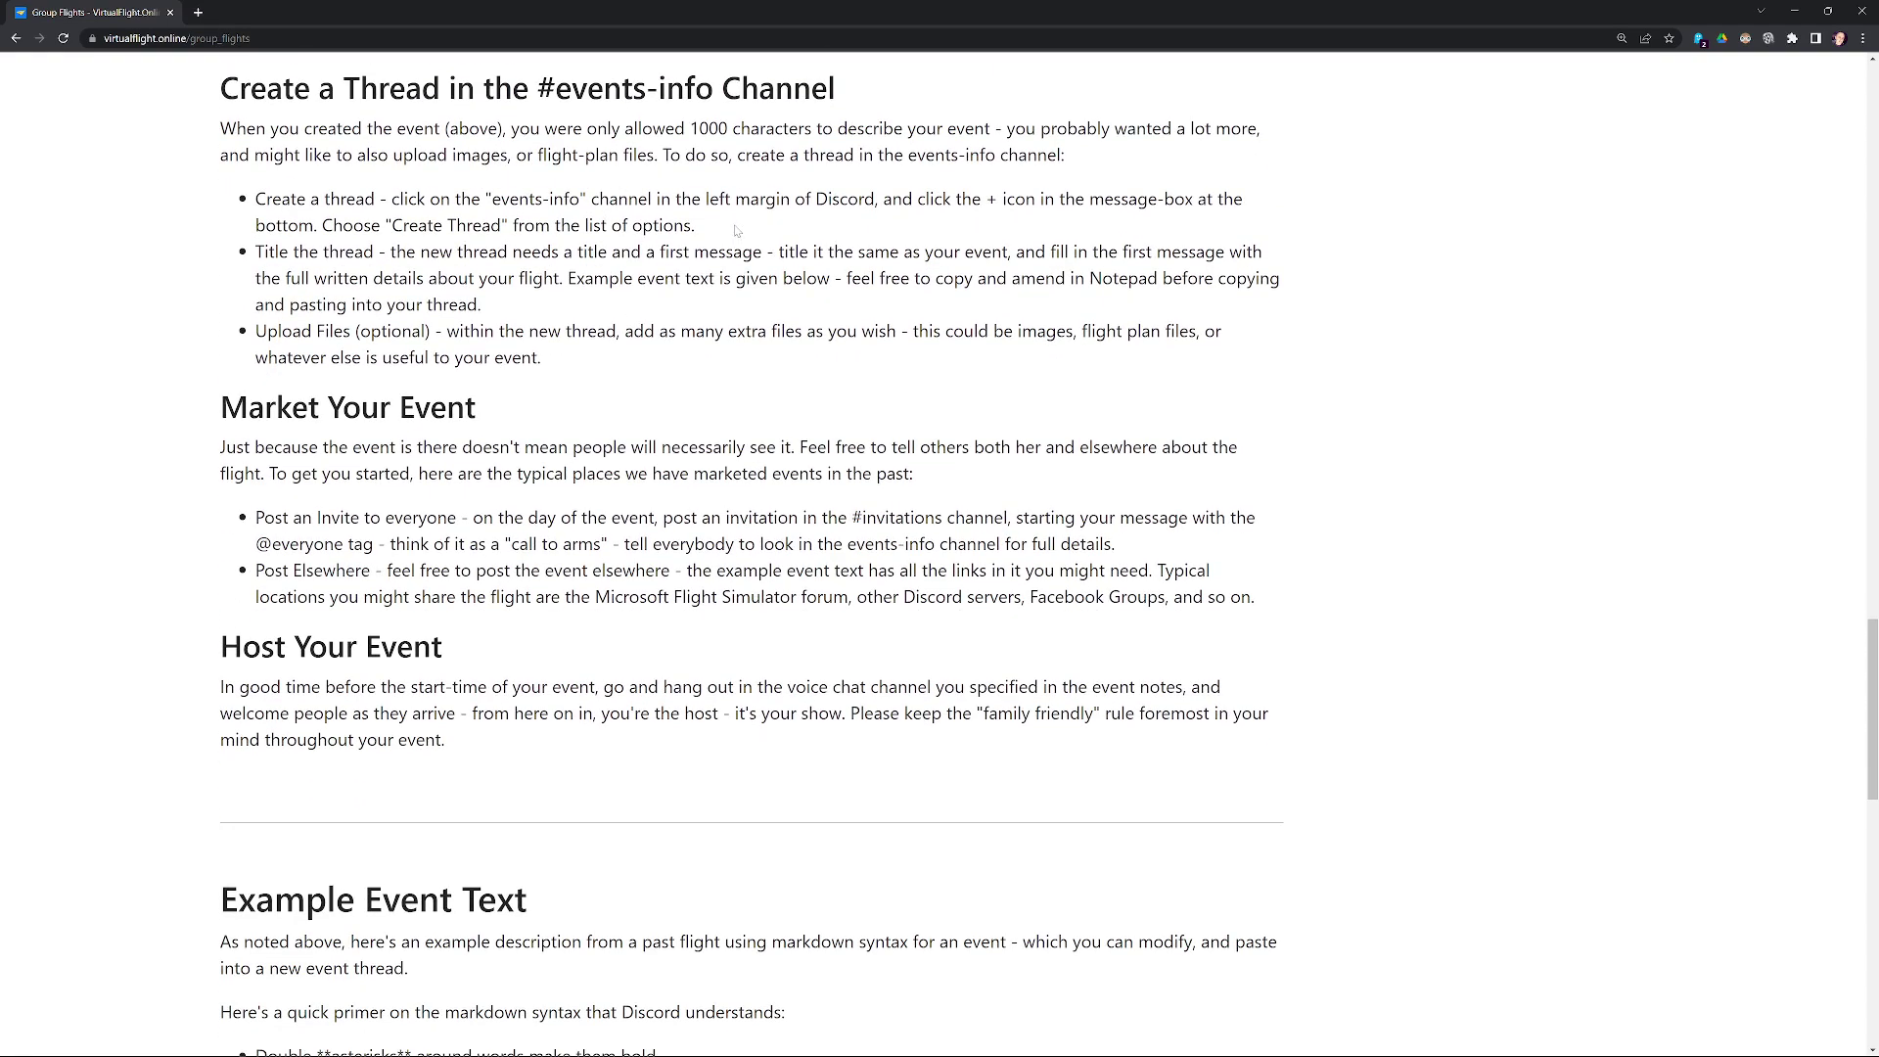
- Review the example event text at the end of the Group Flights page and return to the VirtualFlight.Online home page
{"action": "scroll", "coordinate": [257, 316], "scroll_direction": "down", "scroll_amount": 10}
{"action": "scroll", "coordinate": [258, 317], "scroll_direction": "down", "scroll_amount": 5}
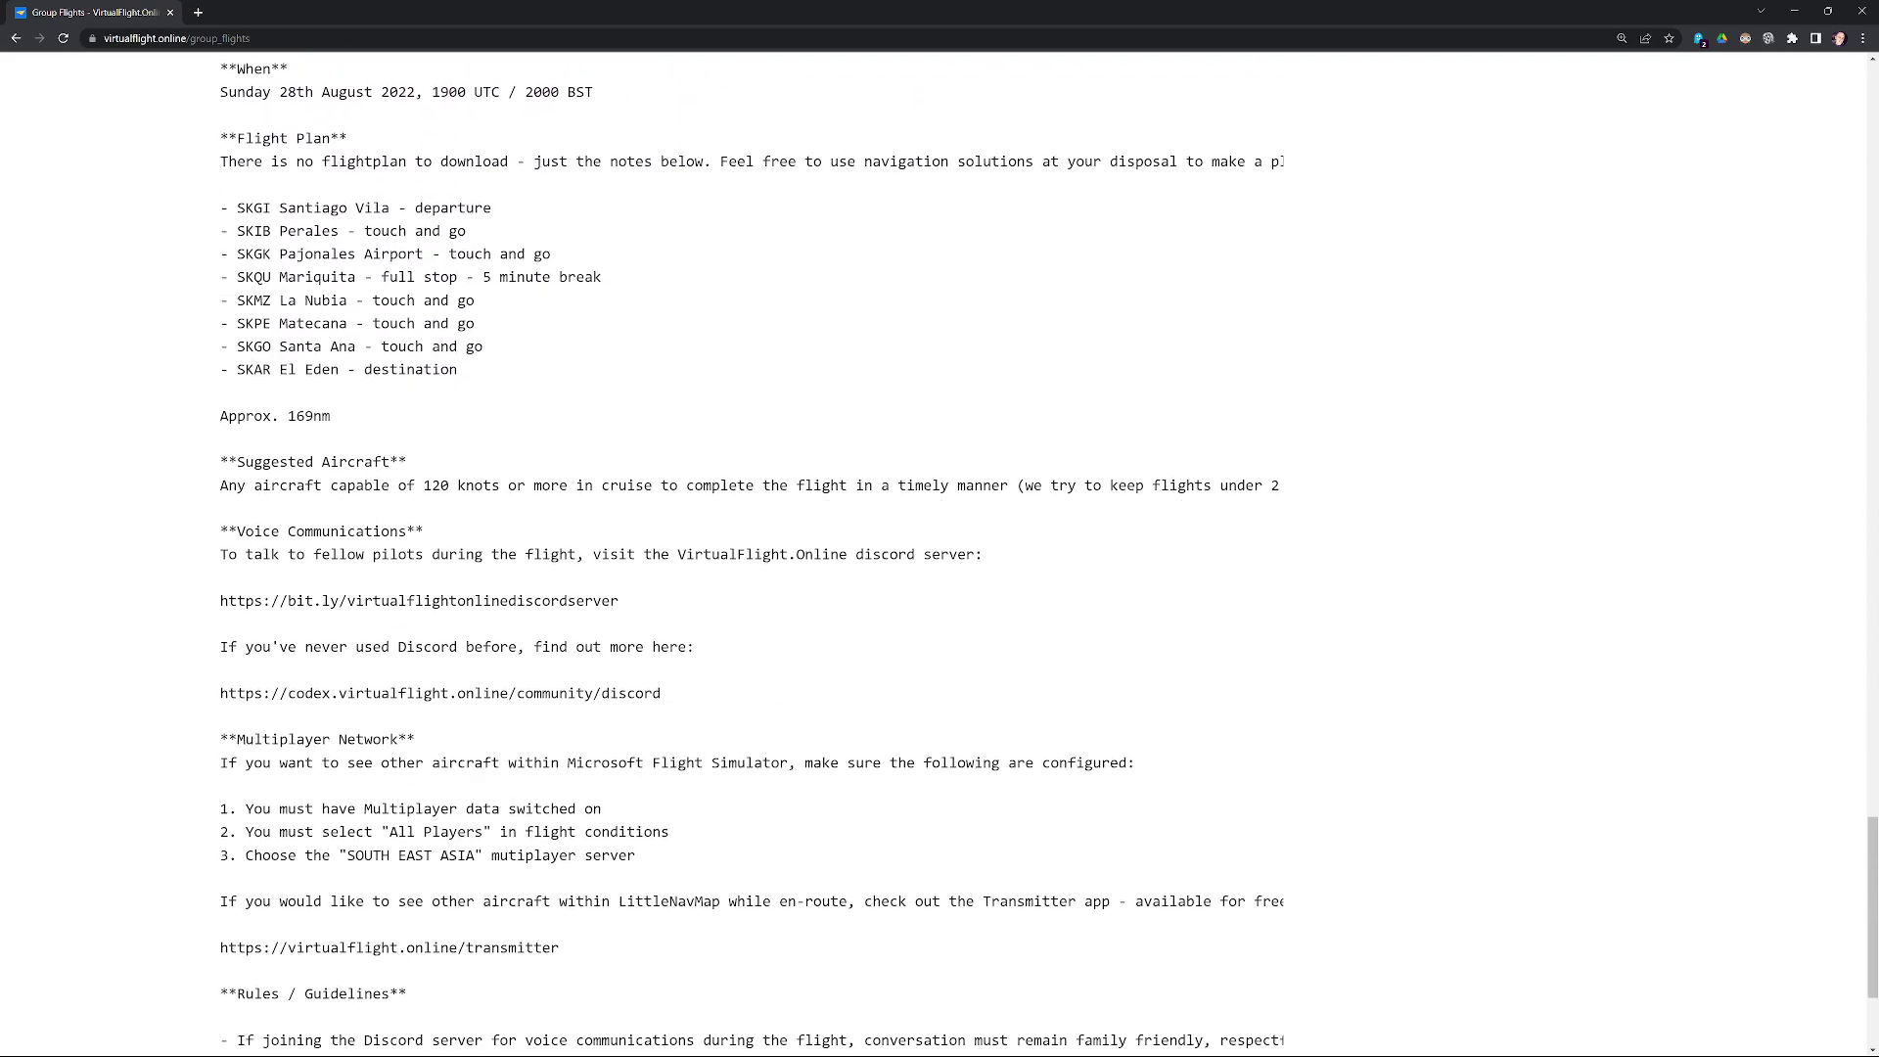
{"action": "scroll", "coordinate": [333, 779], "scroll_direction": "down", "scroll_amount": 4}
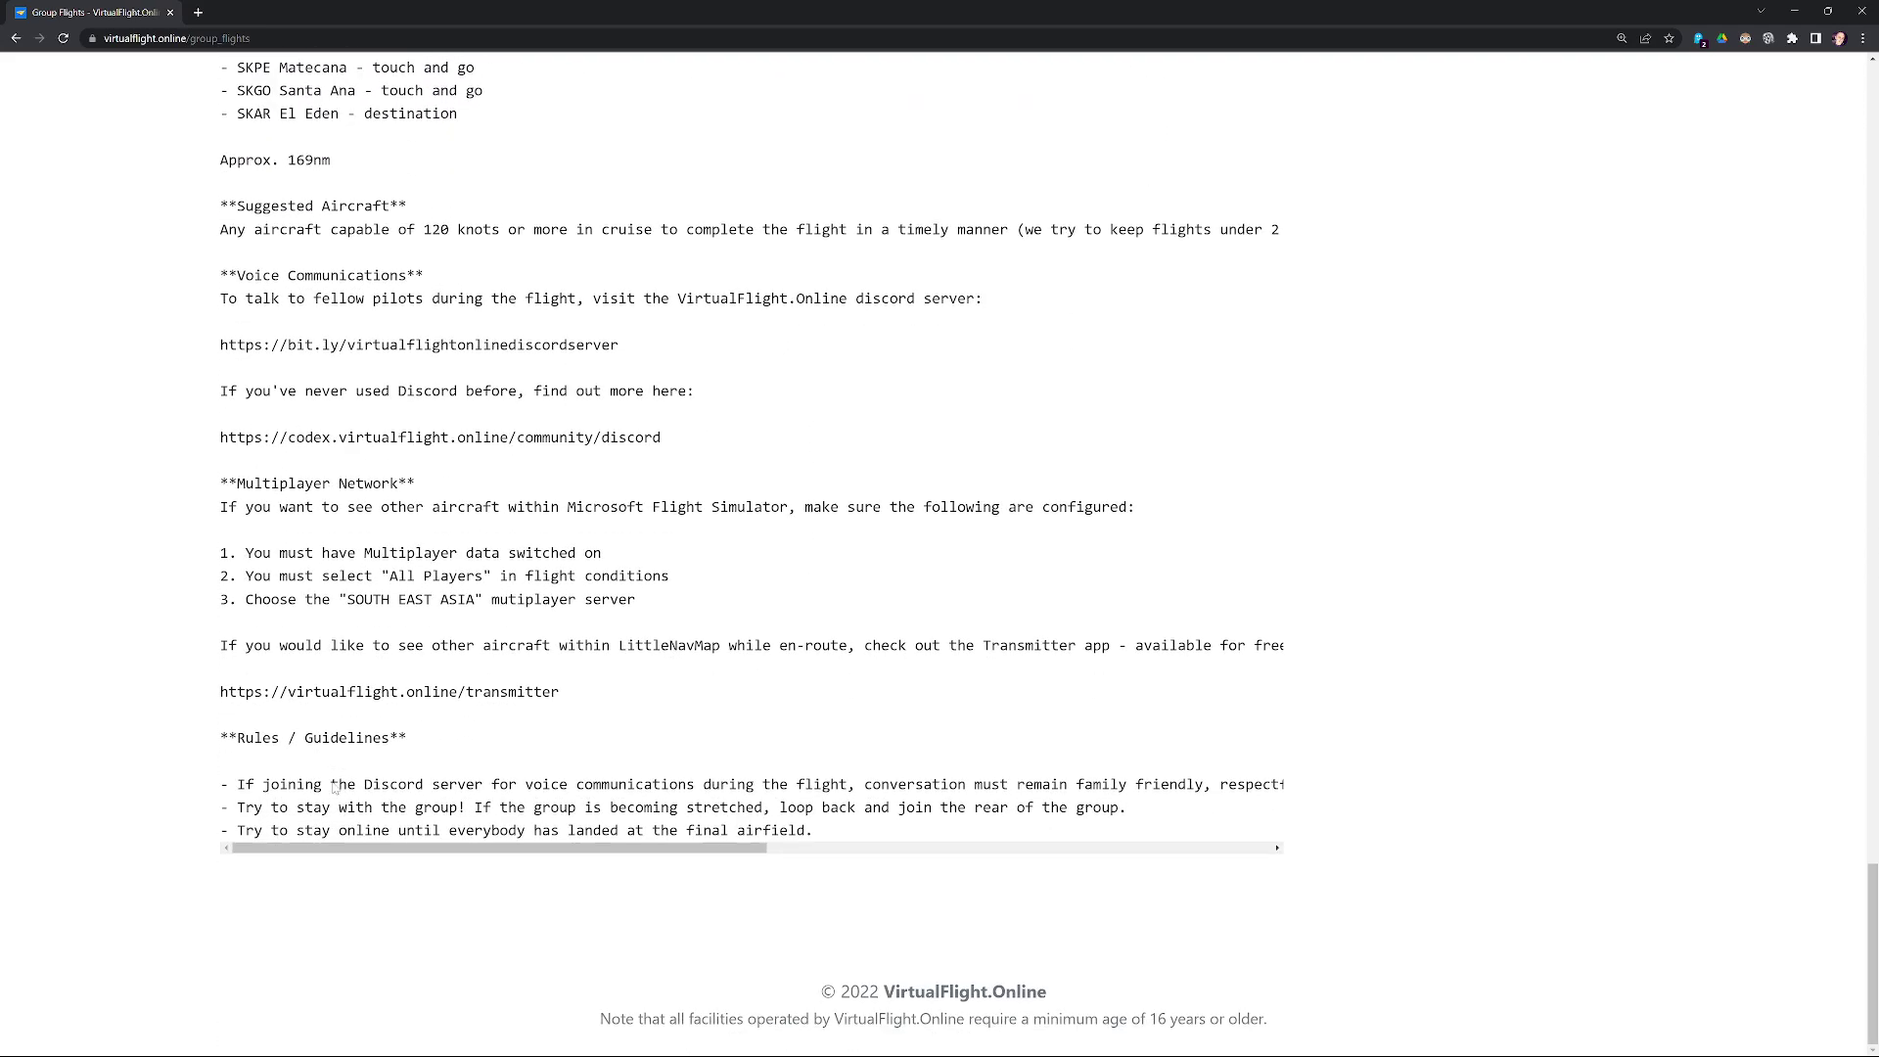
{"action": "scroll", "coordinate": [332, 778], "scroll_direction": "up", "scroll_amount": 9}
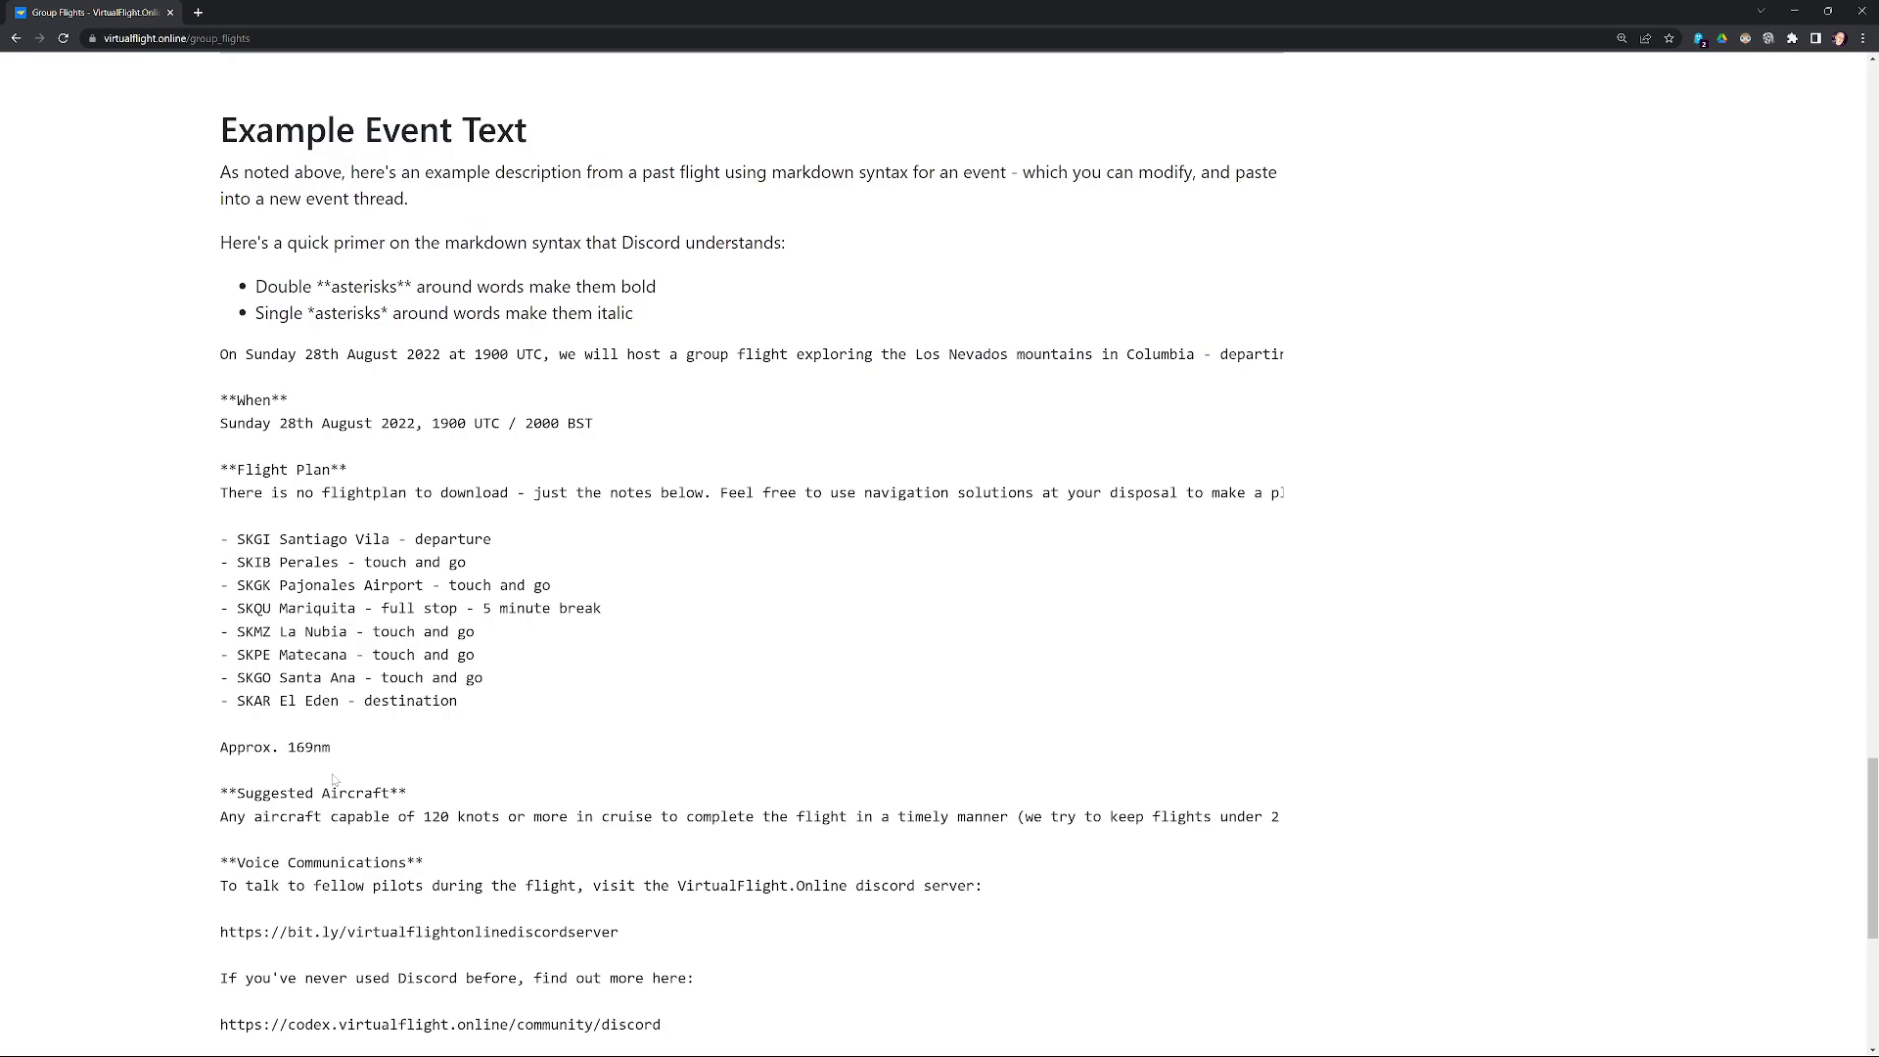
{"action": "scroll", "coordinate": [333, 778], "scroll_direction": "up", "scroll_amount": 14}
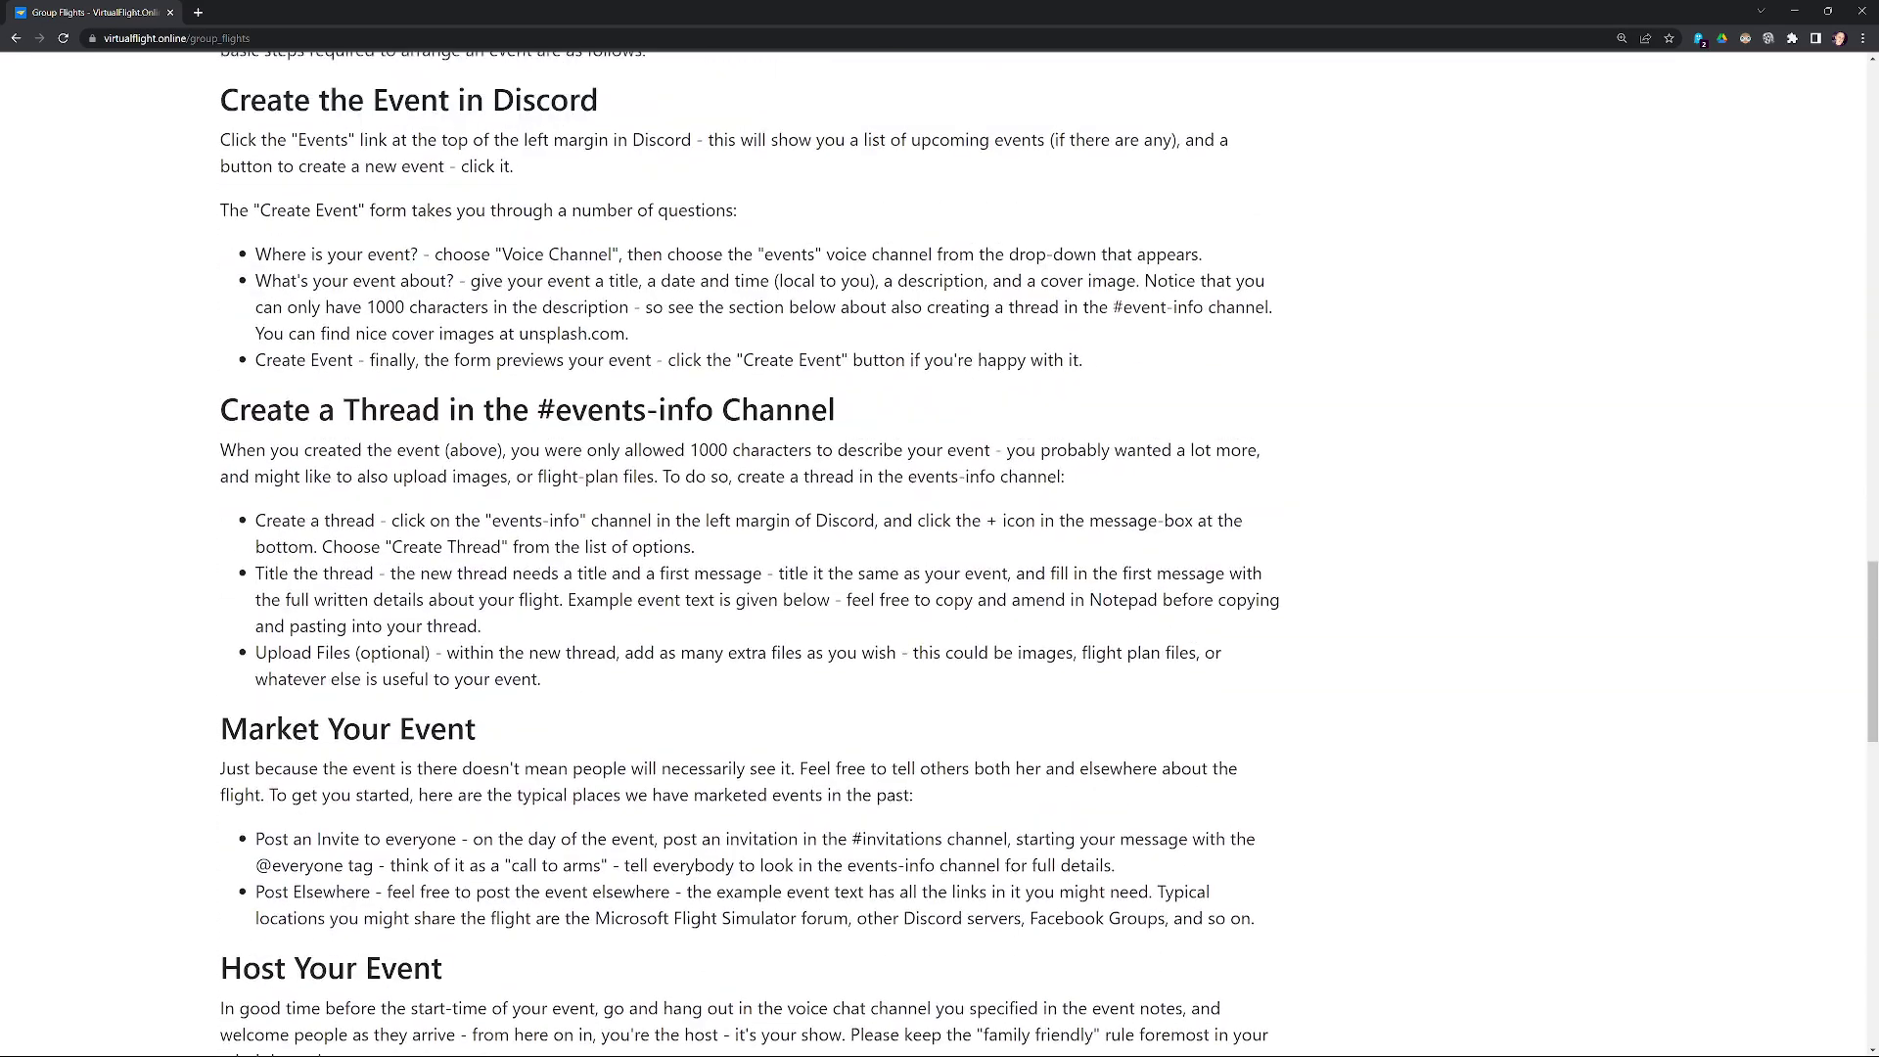
{"action": "scroll", "coordinate": [345, 745], "scroll_direction": "up", "scroll_amount": 20}
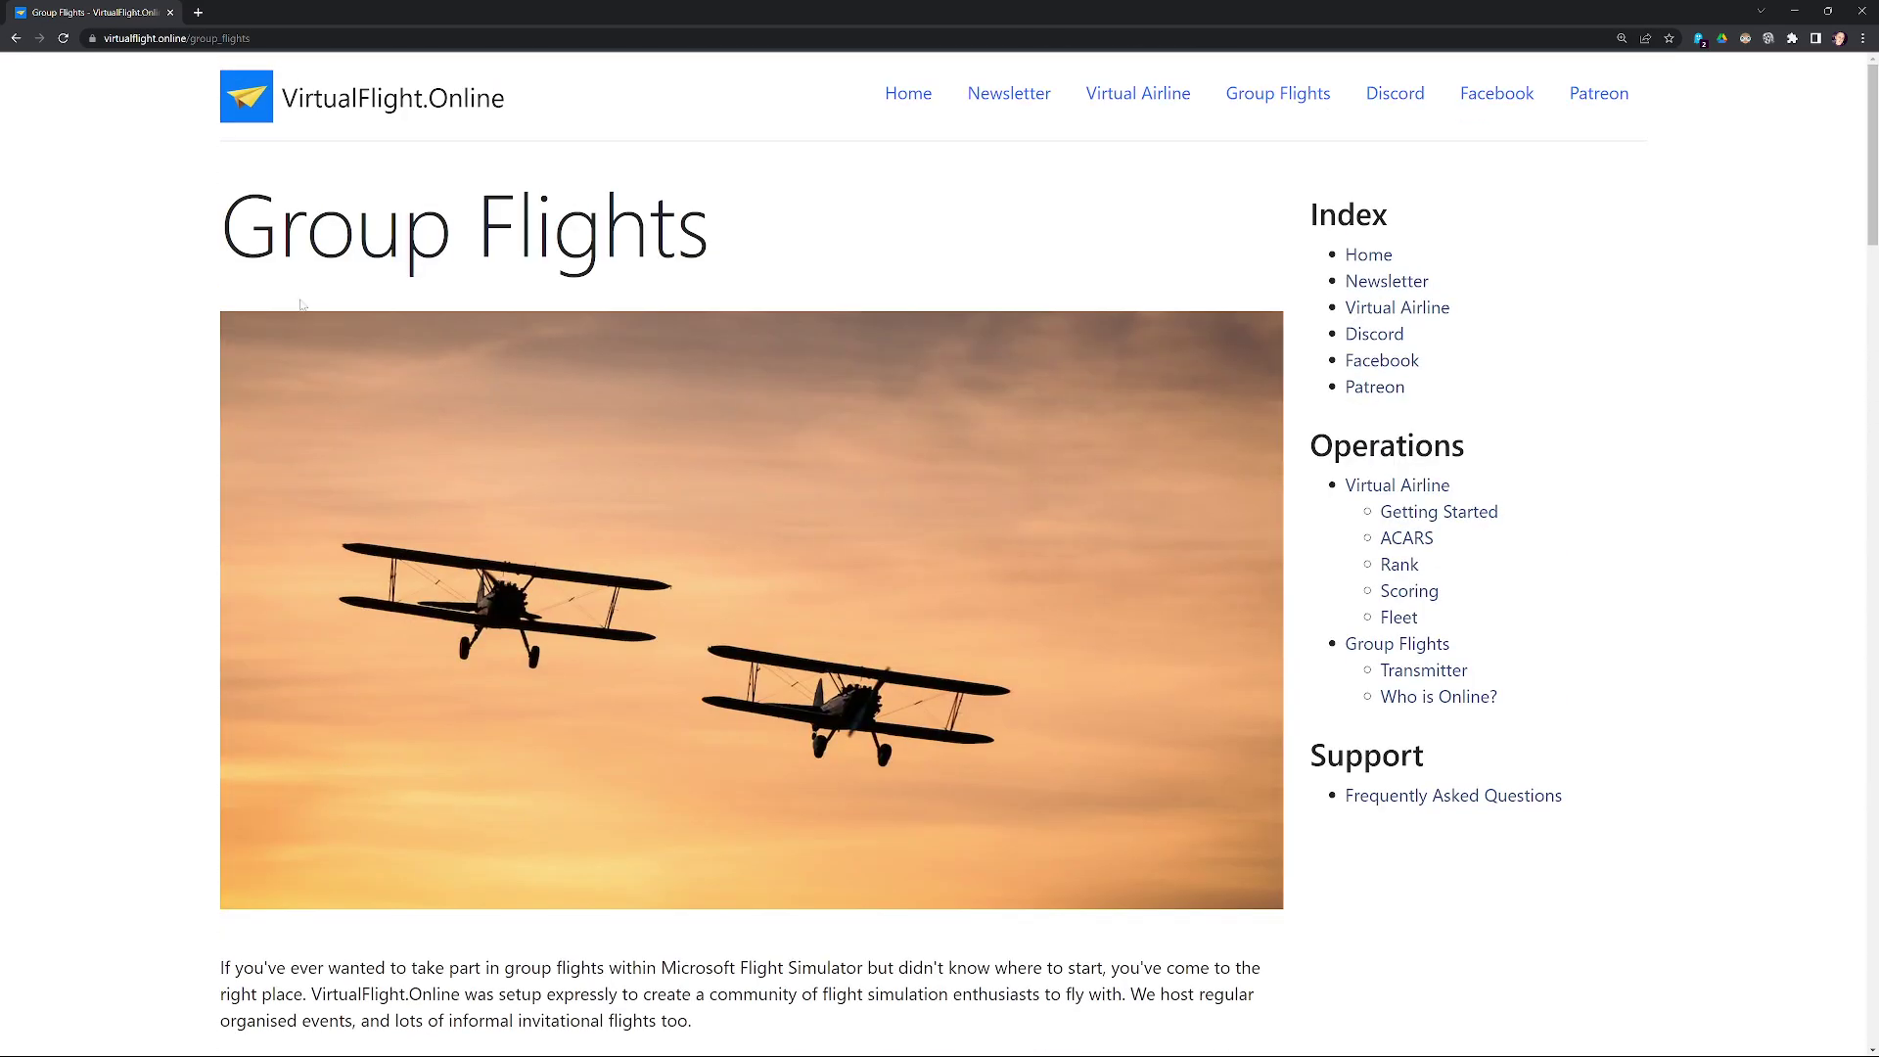
{"action": "left_click", "coordinate": [429, 99]}
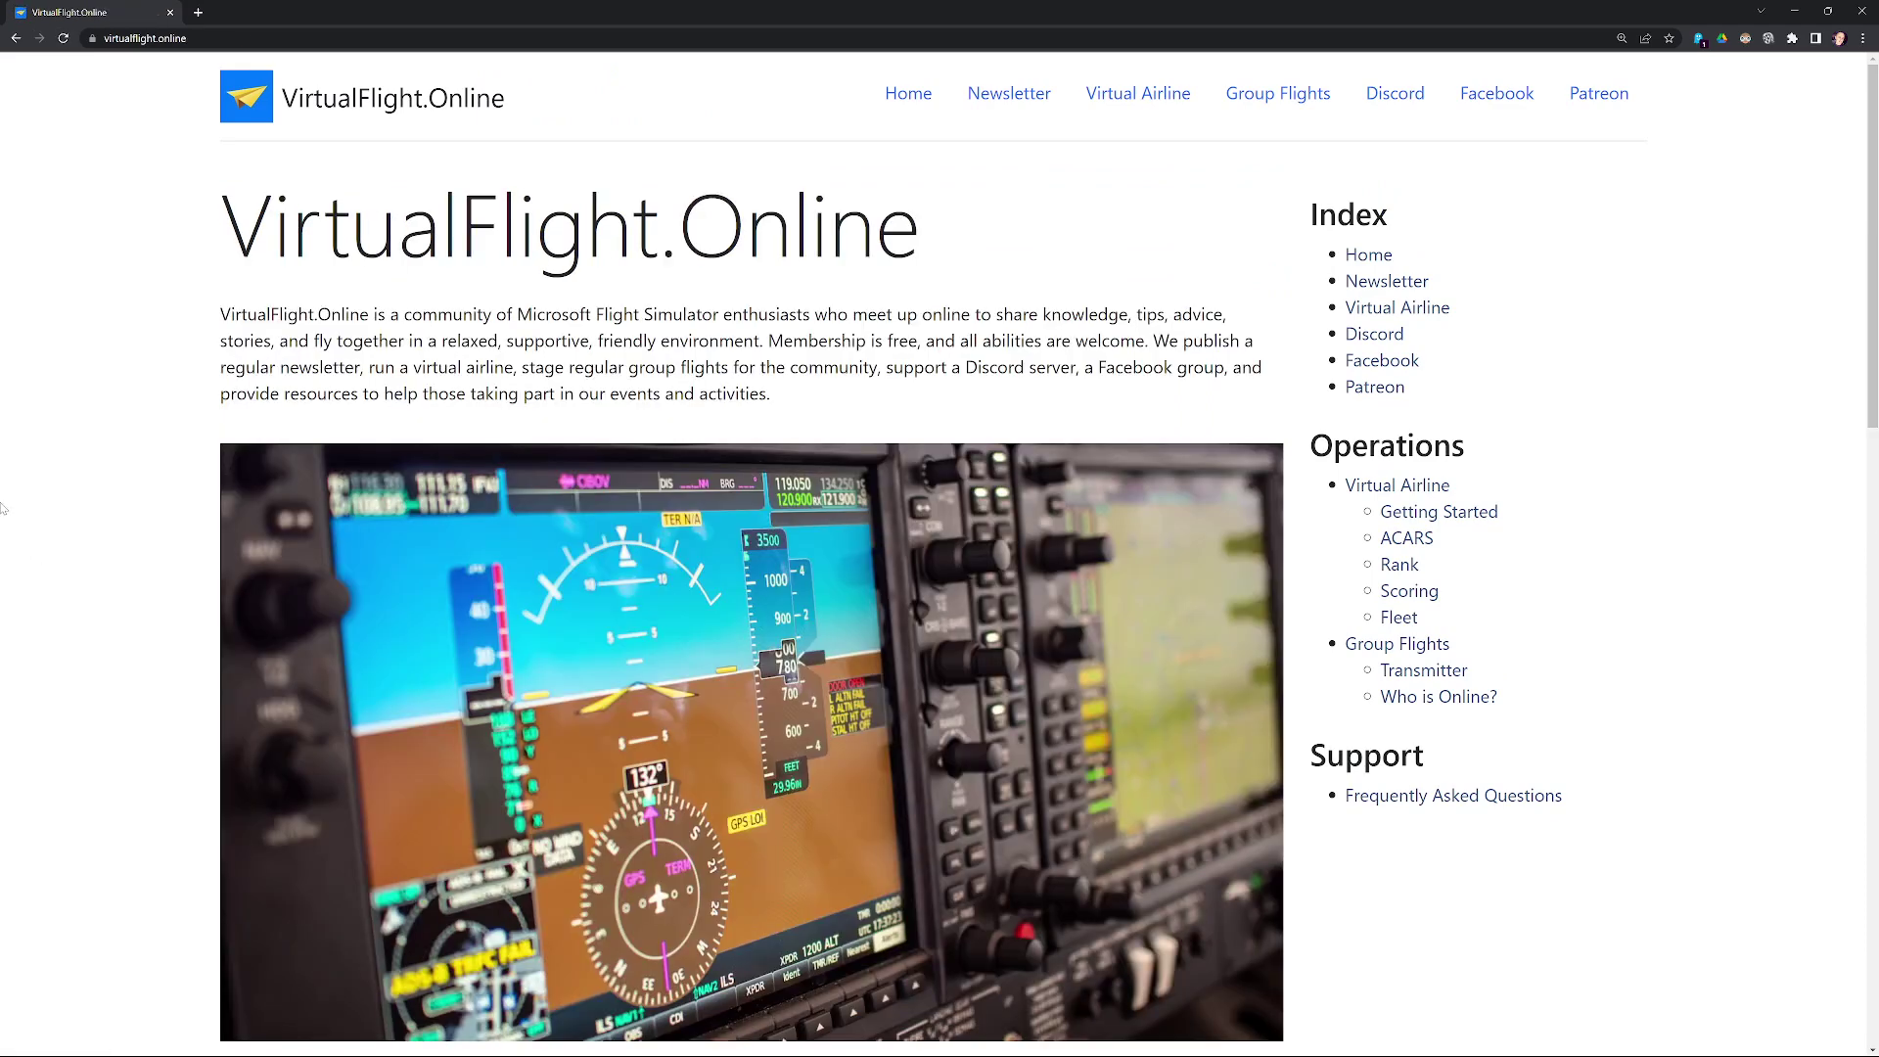